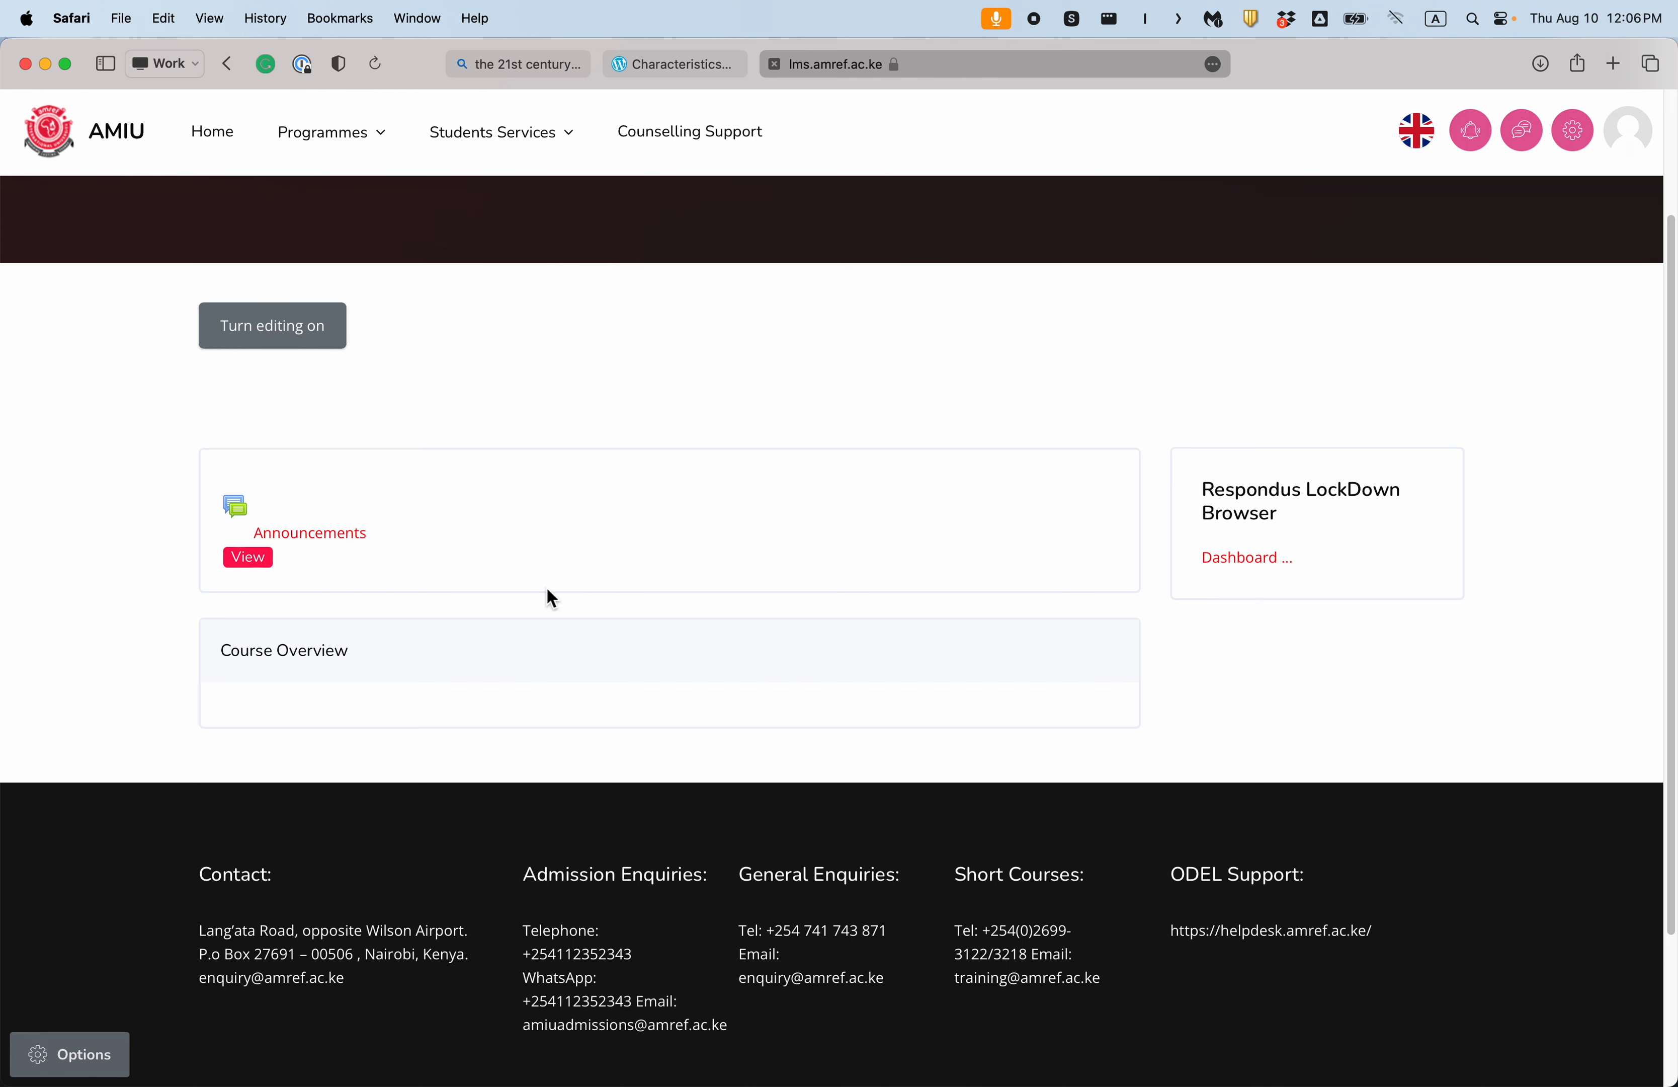
Step: Switch to the ACS113-CourseOutline document in Word and review its weekly table, especially the topics for weeks 1 and 2
key(ctrl+Up)
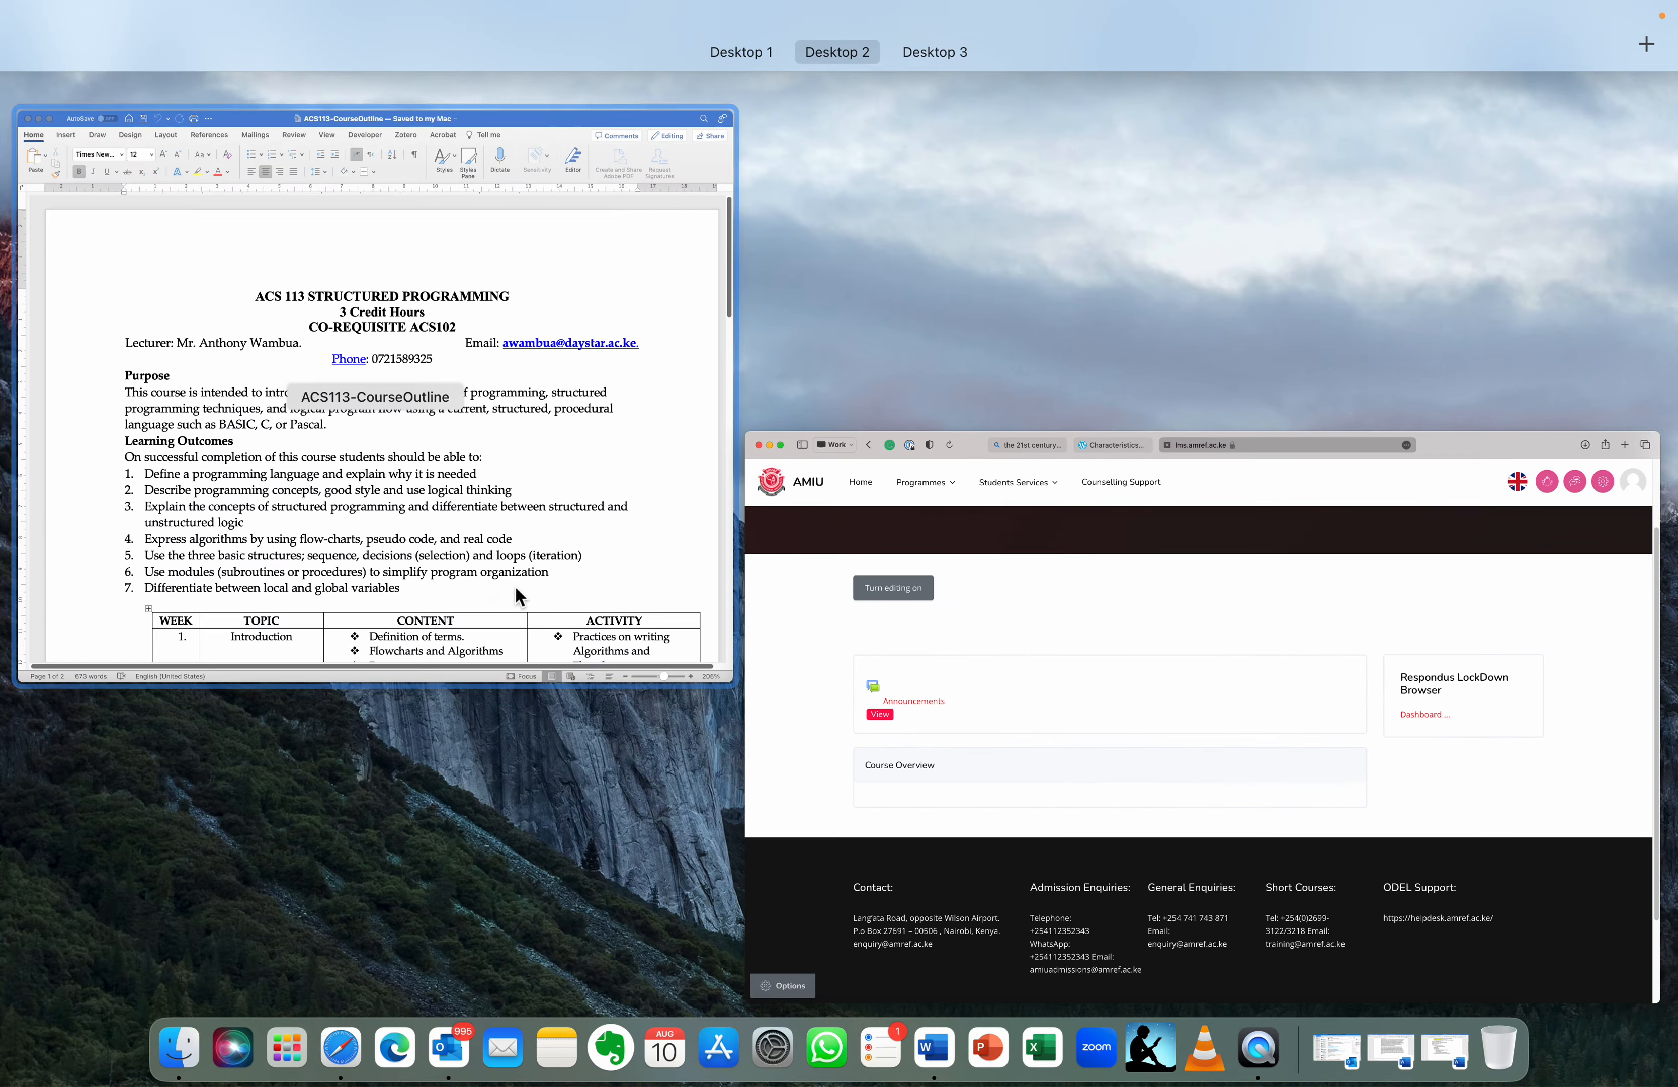
click(456, 547)
scroll(605, 681, down, 6)
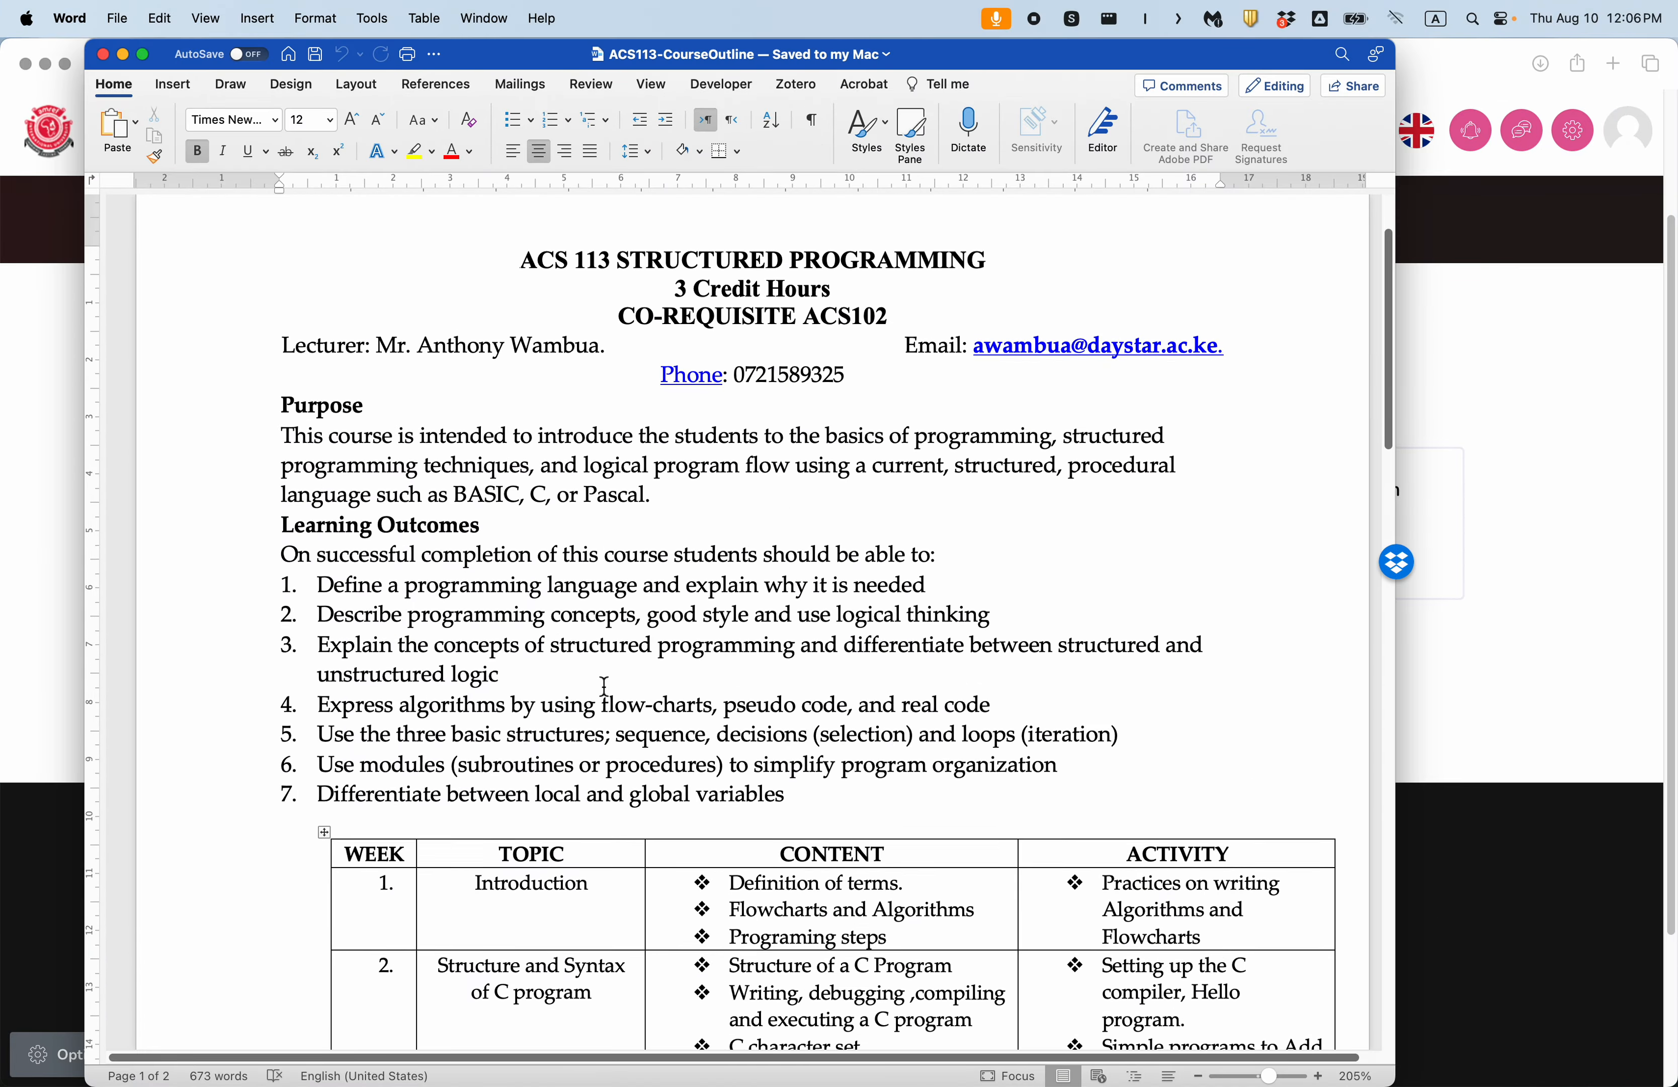
scroll(605, 685, down, 12)
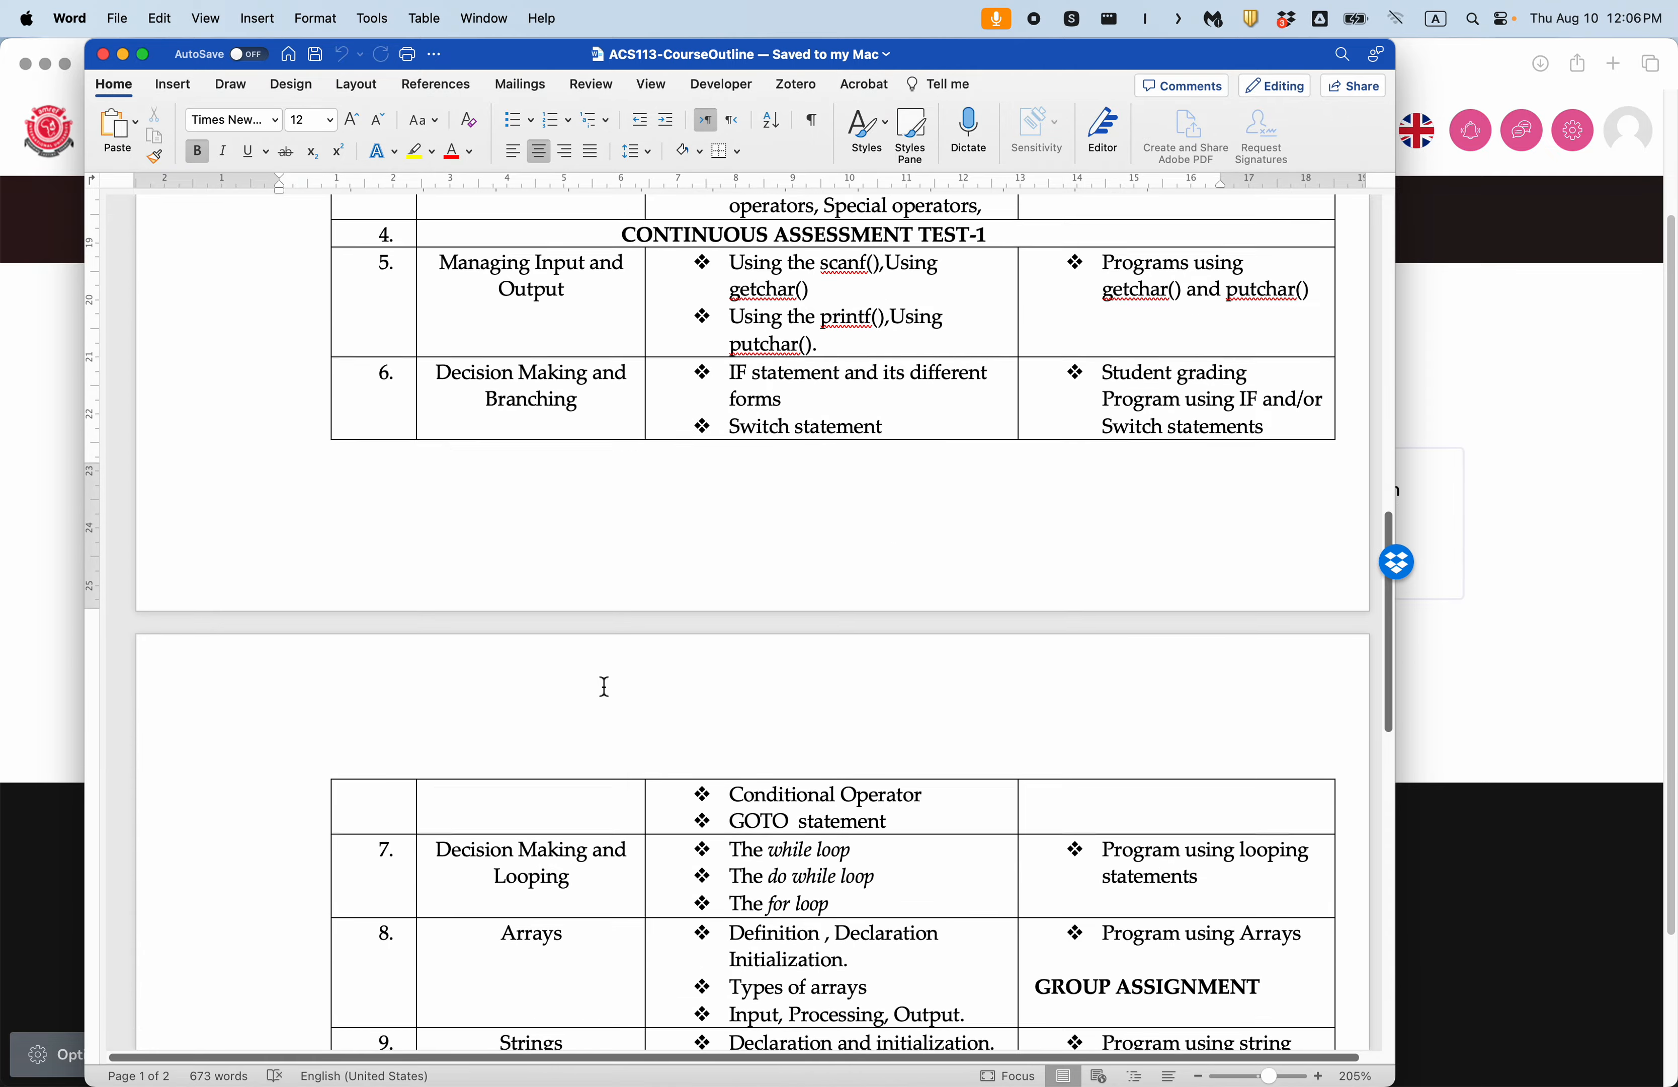
scroll(605, 686, up, 15)
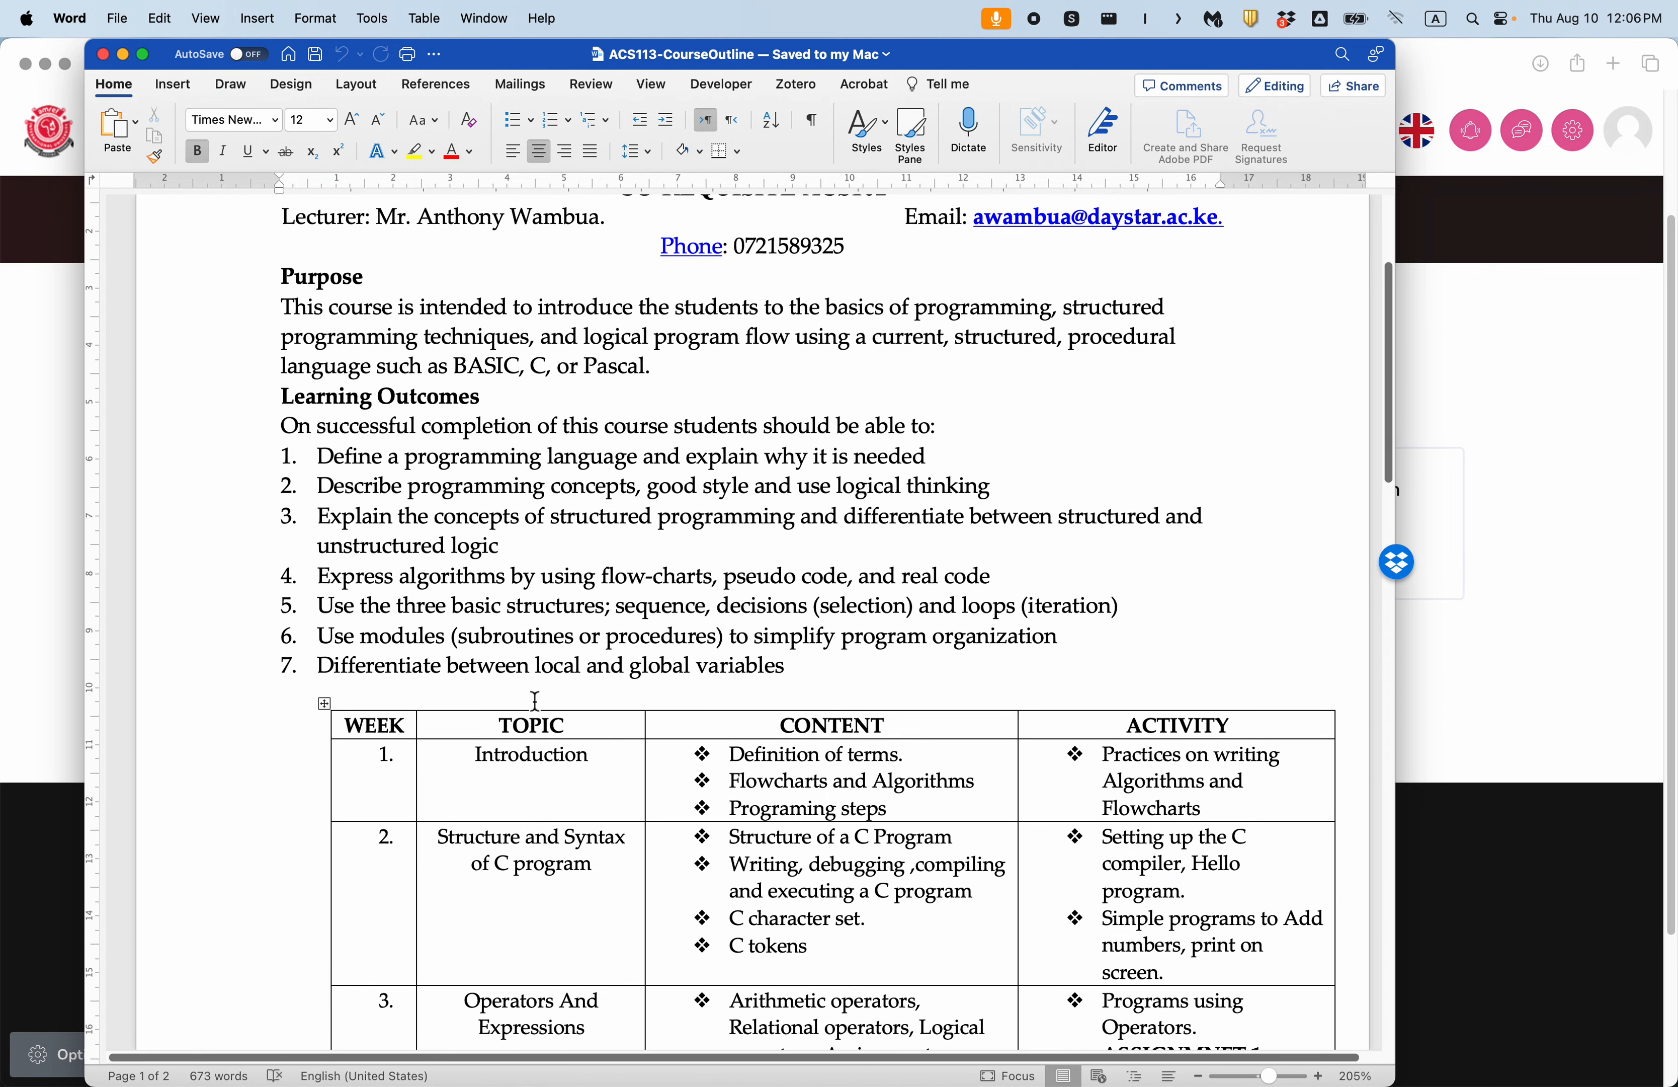
drag(485, 732, 588, 731)
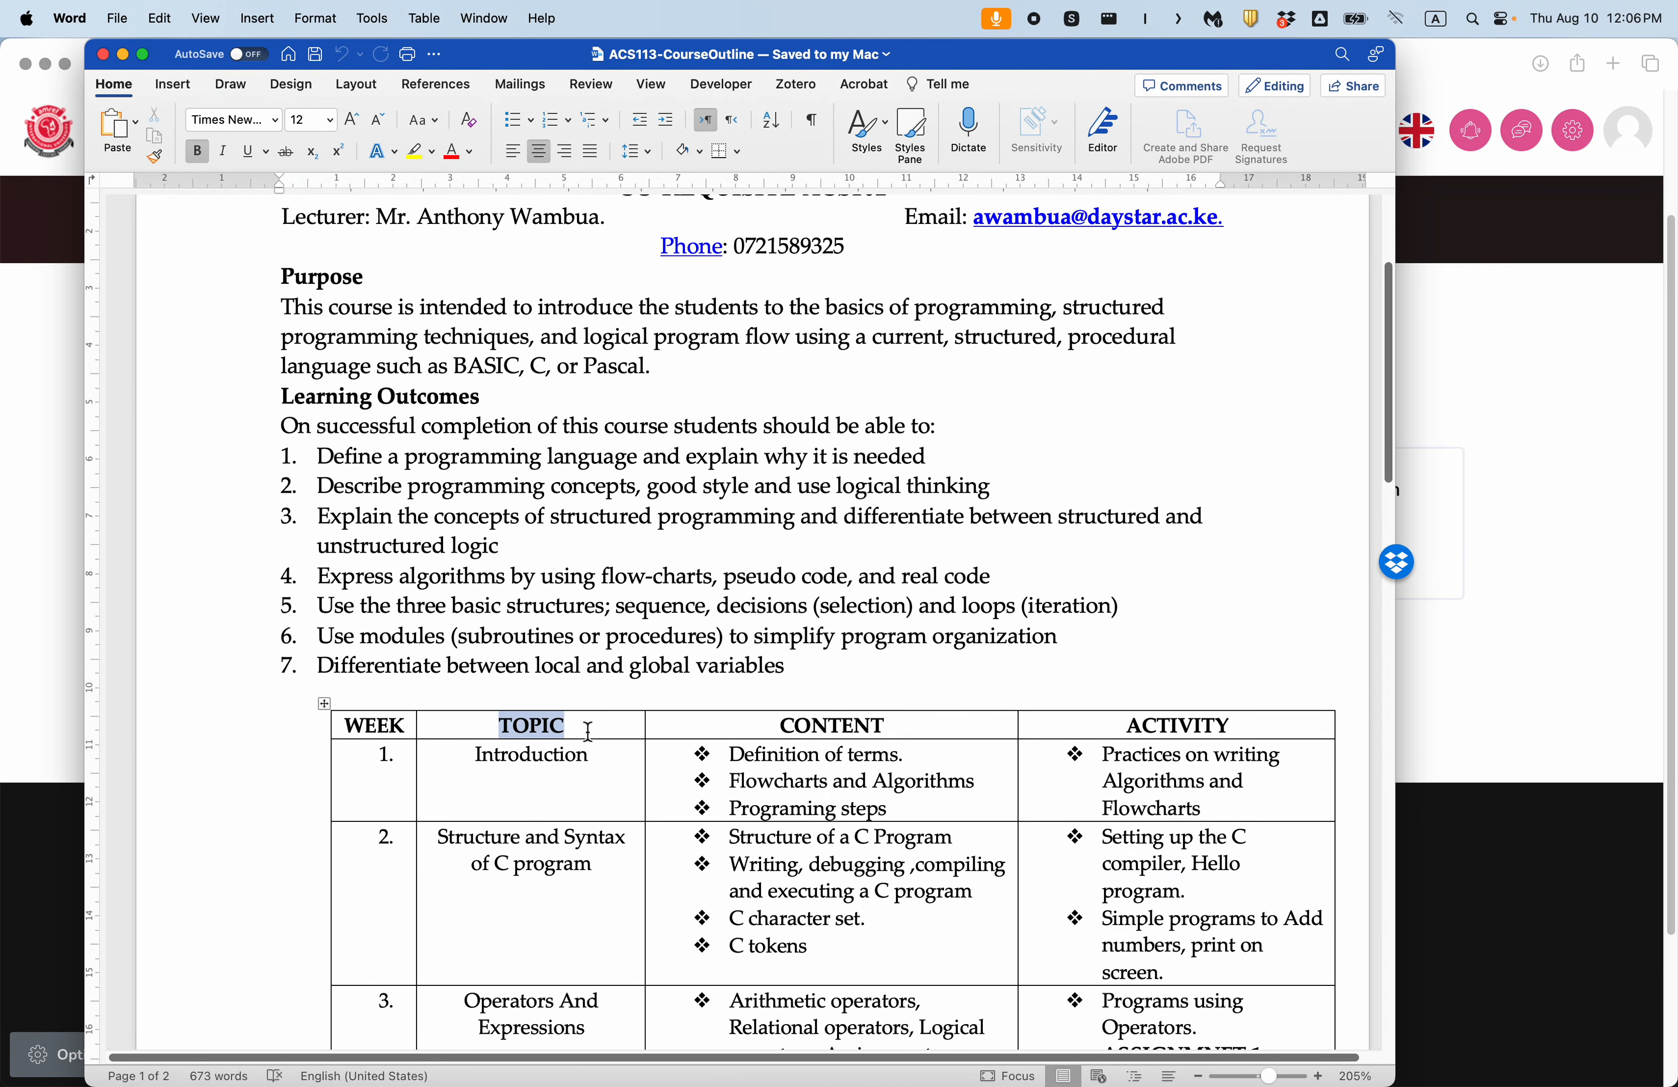
click(534, 658)
scroll(532, 667, down, 5)
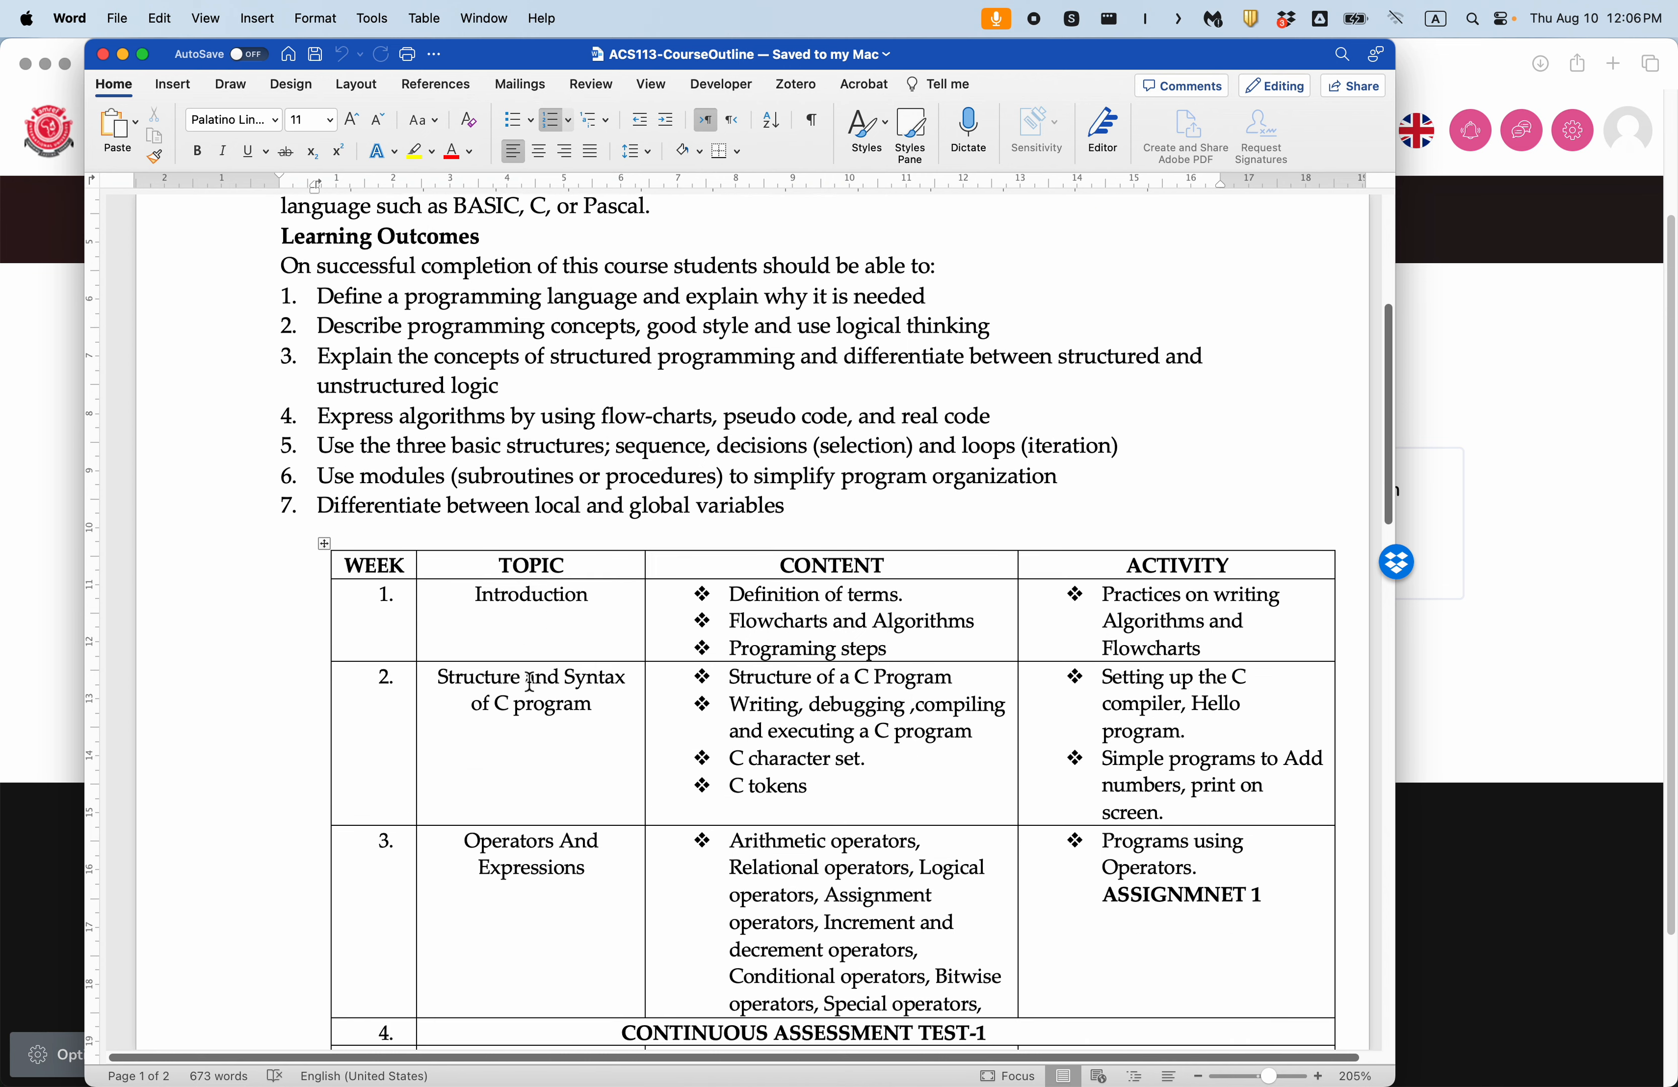
drag(470, 579, 580, 570)
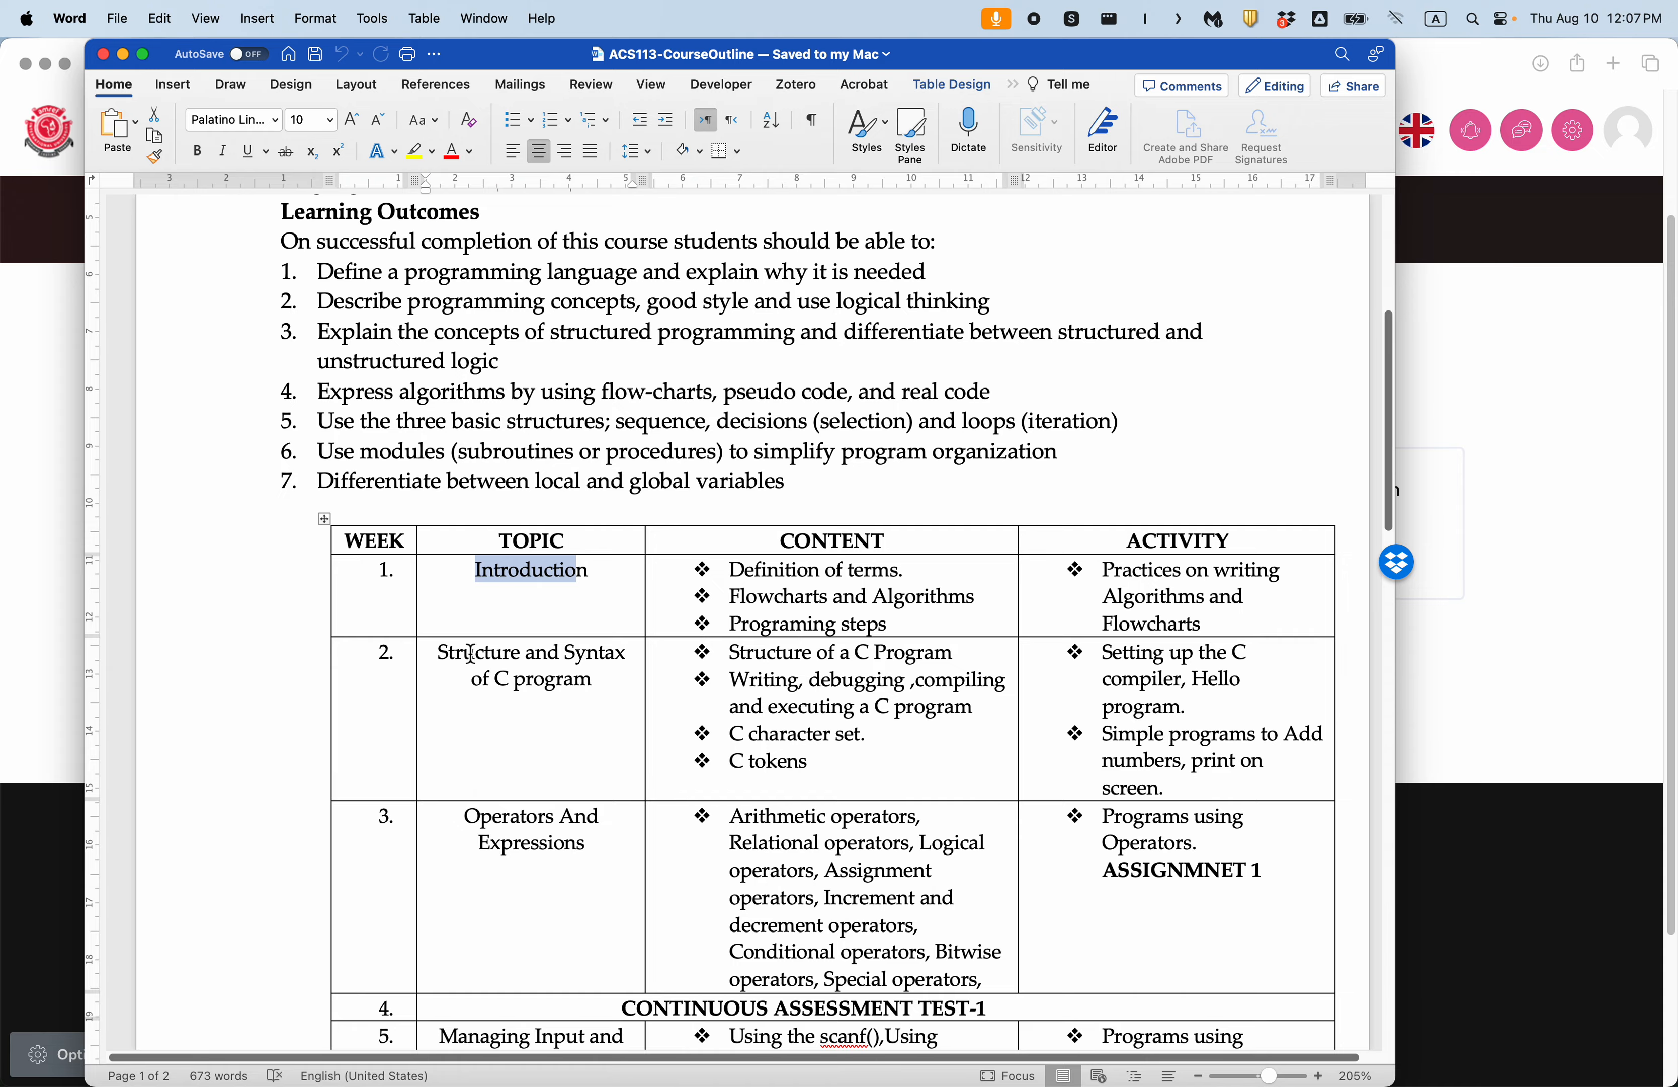
drag(443, 664, 569, 685)
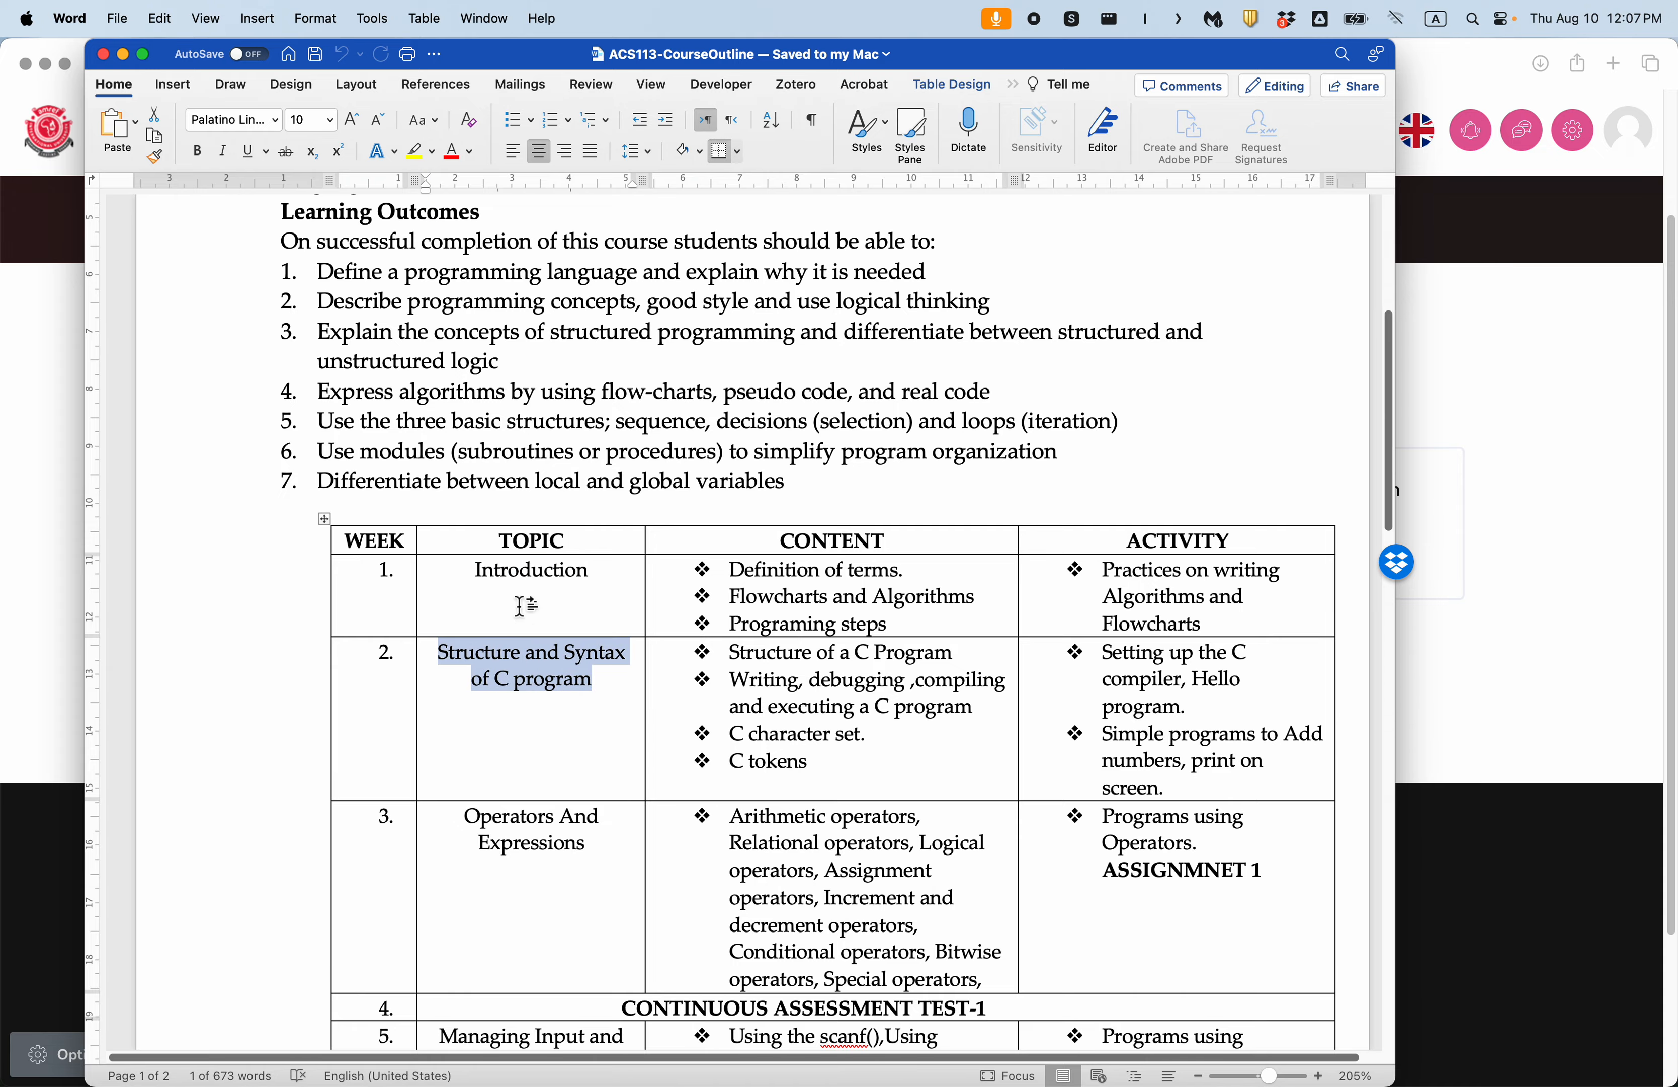
click(520, 584)
Step: Switch back to the course page in Safari and turn editing on
key(ctrl+Up)
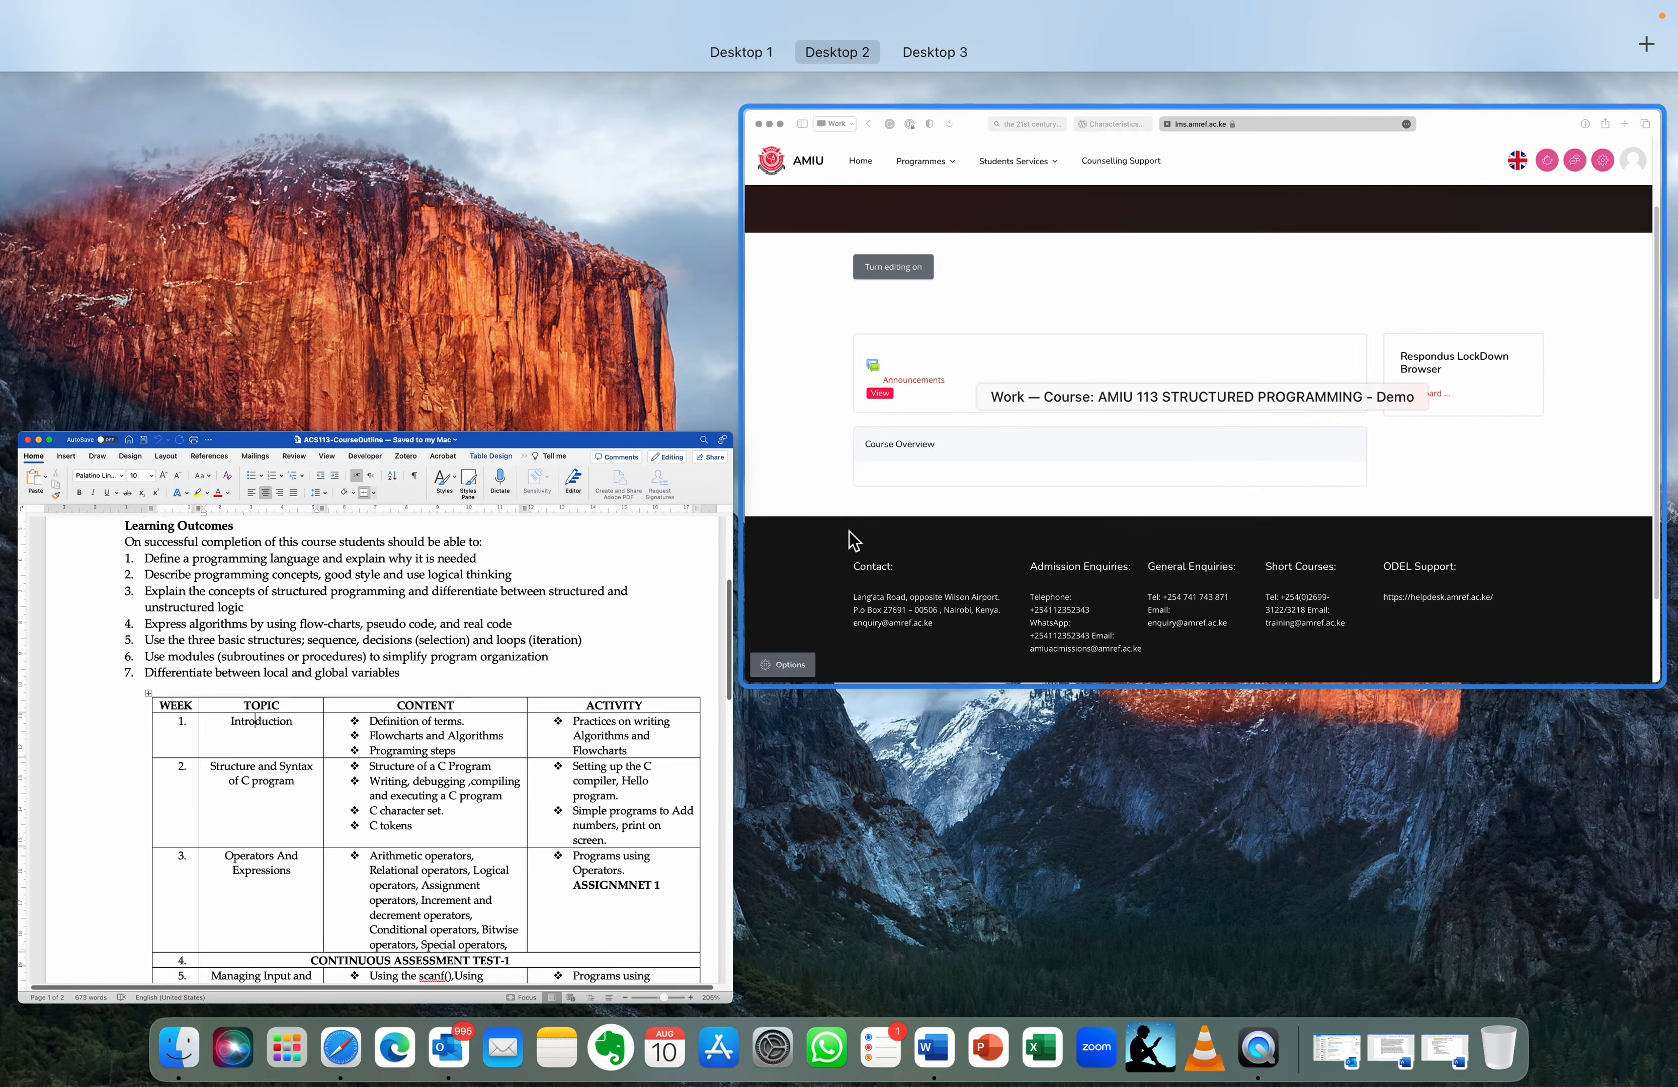
click(782, 554)
scroll(521, 545, down, 3)
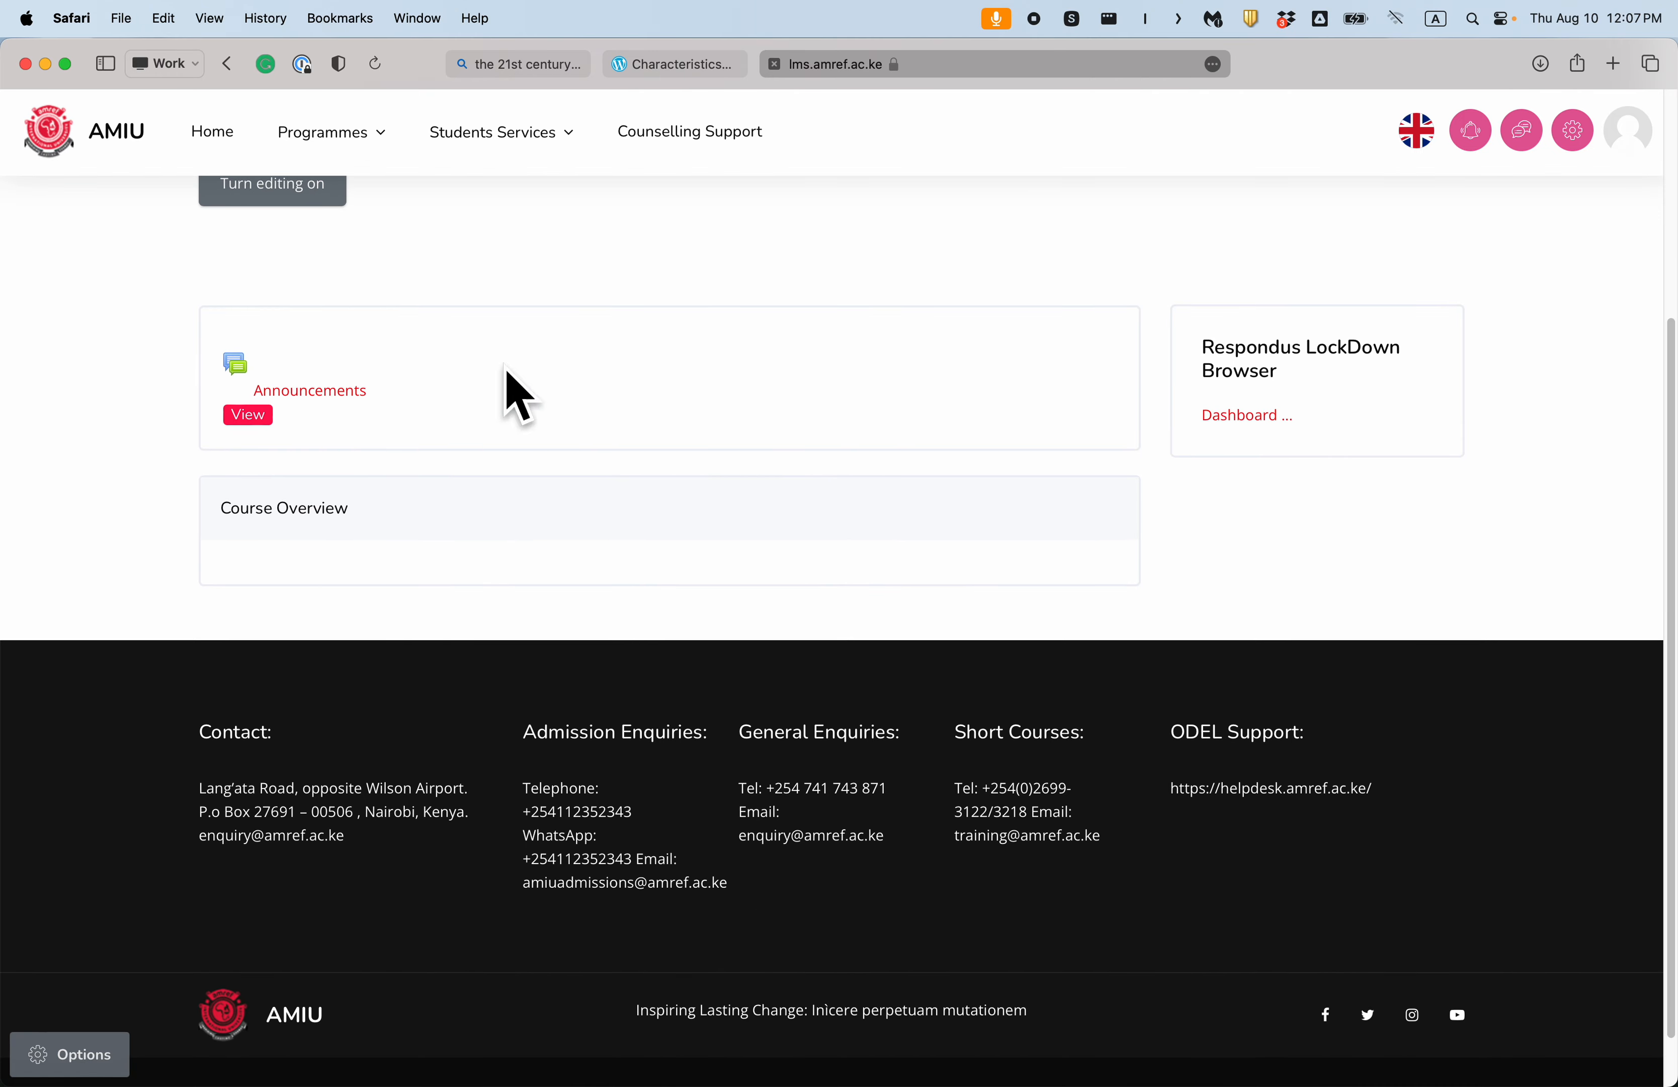
scroll(450, 480, up, 2)
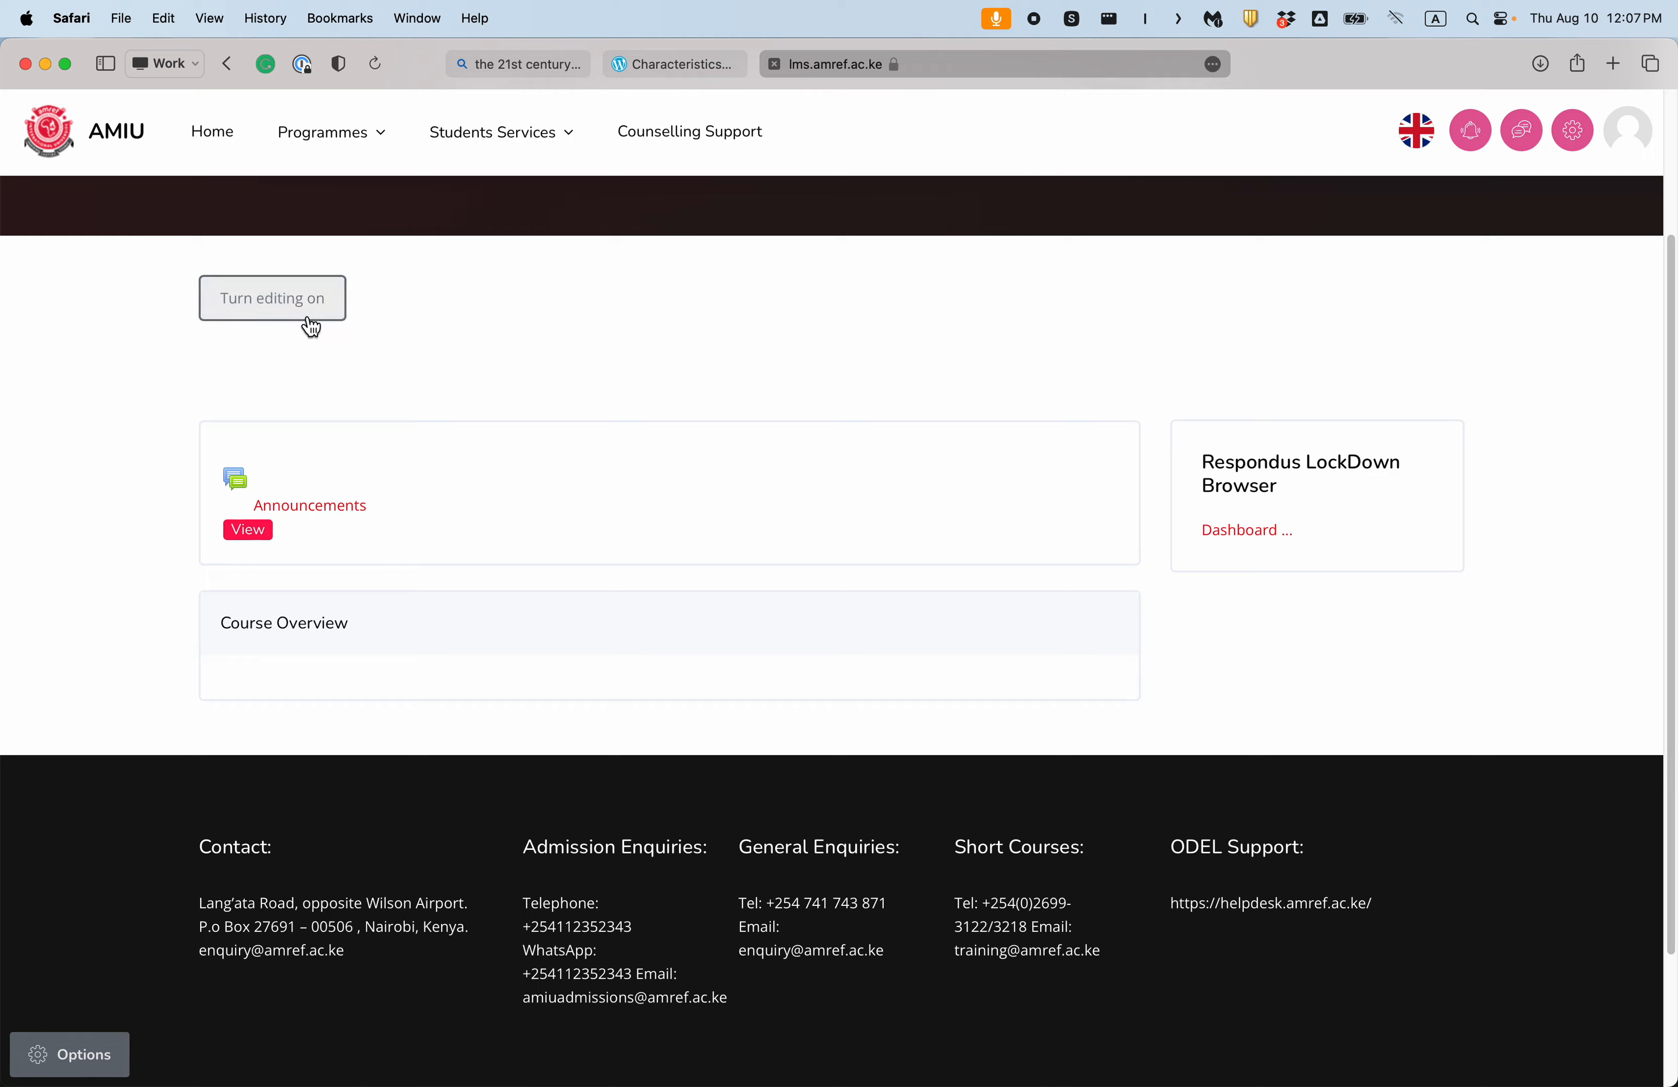
click(289, 300)
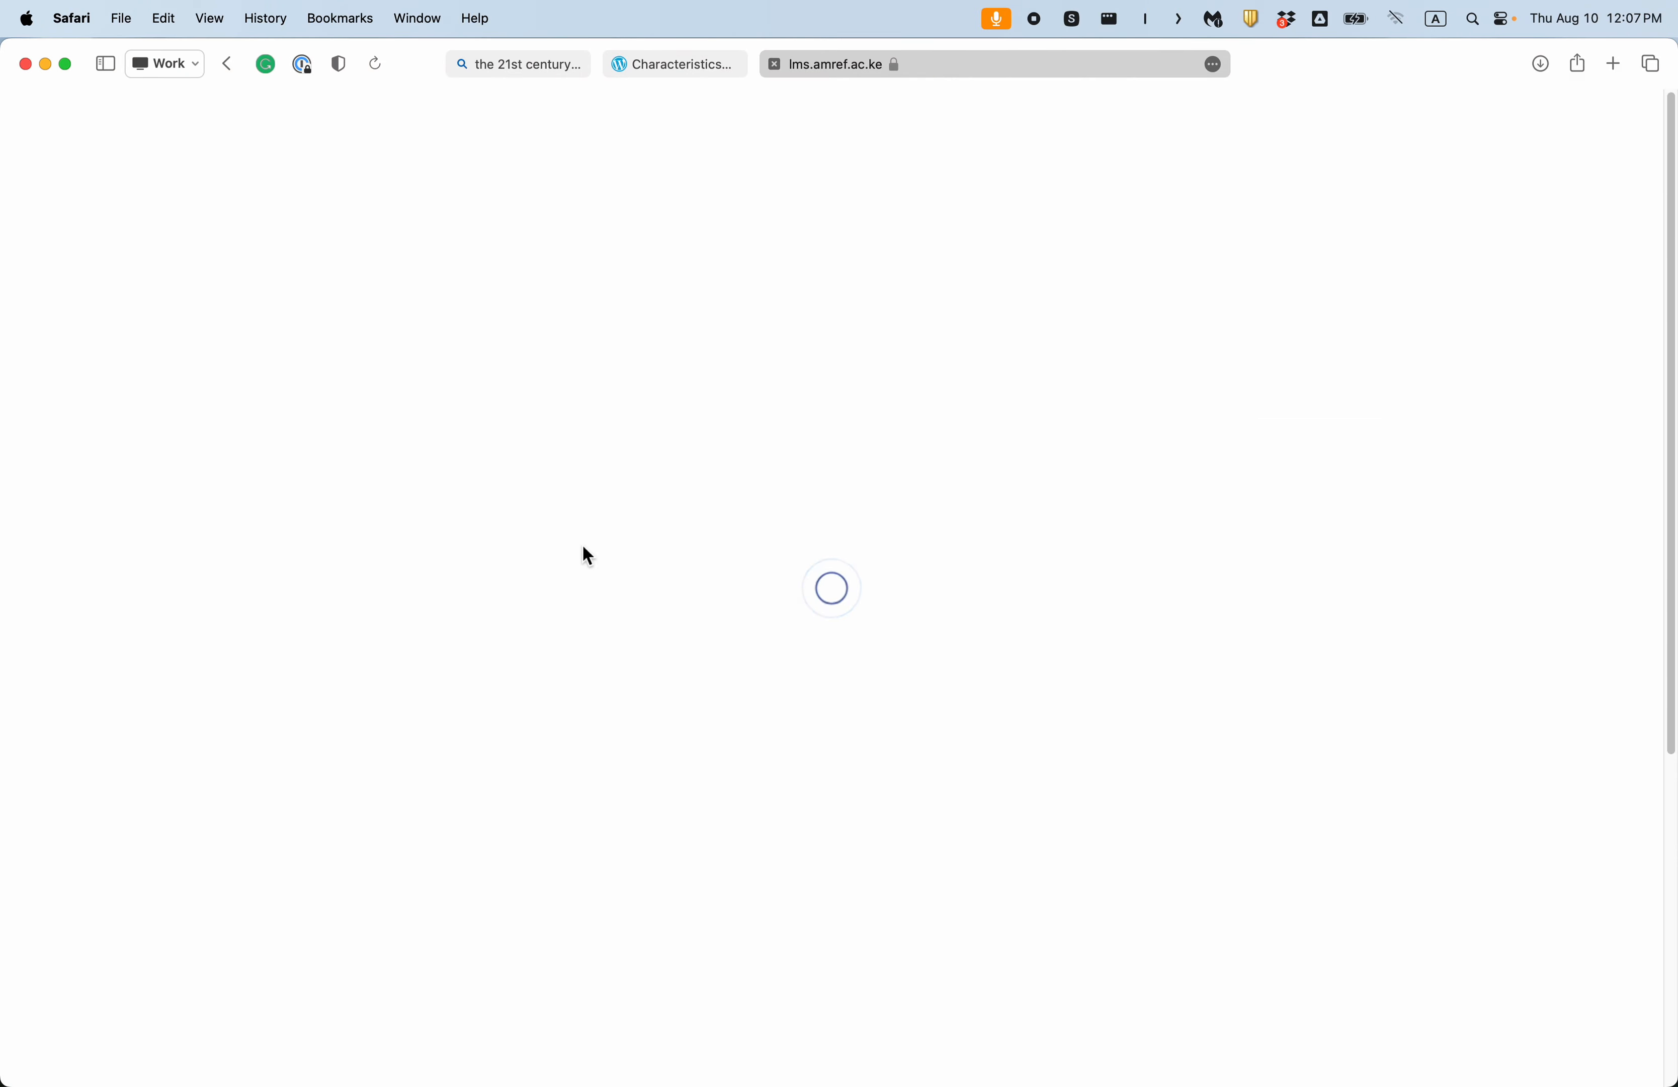
scroll(592, 584, down, 4)
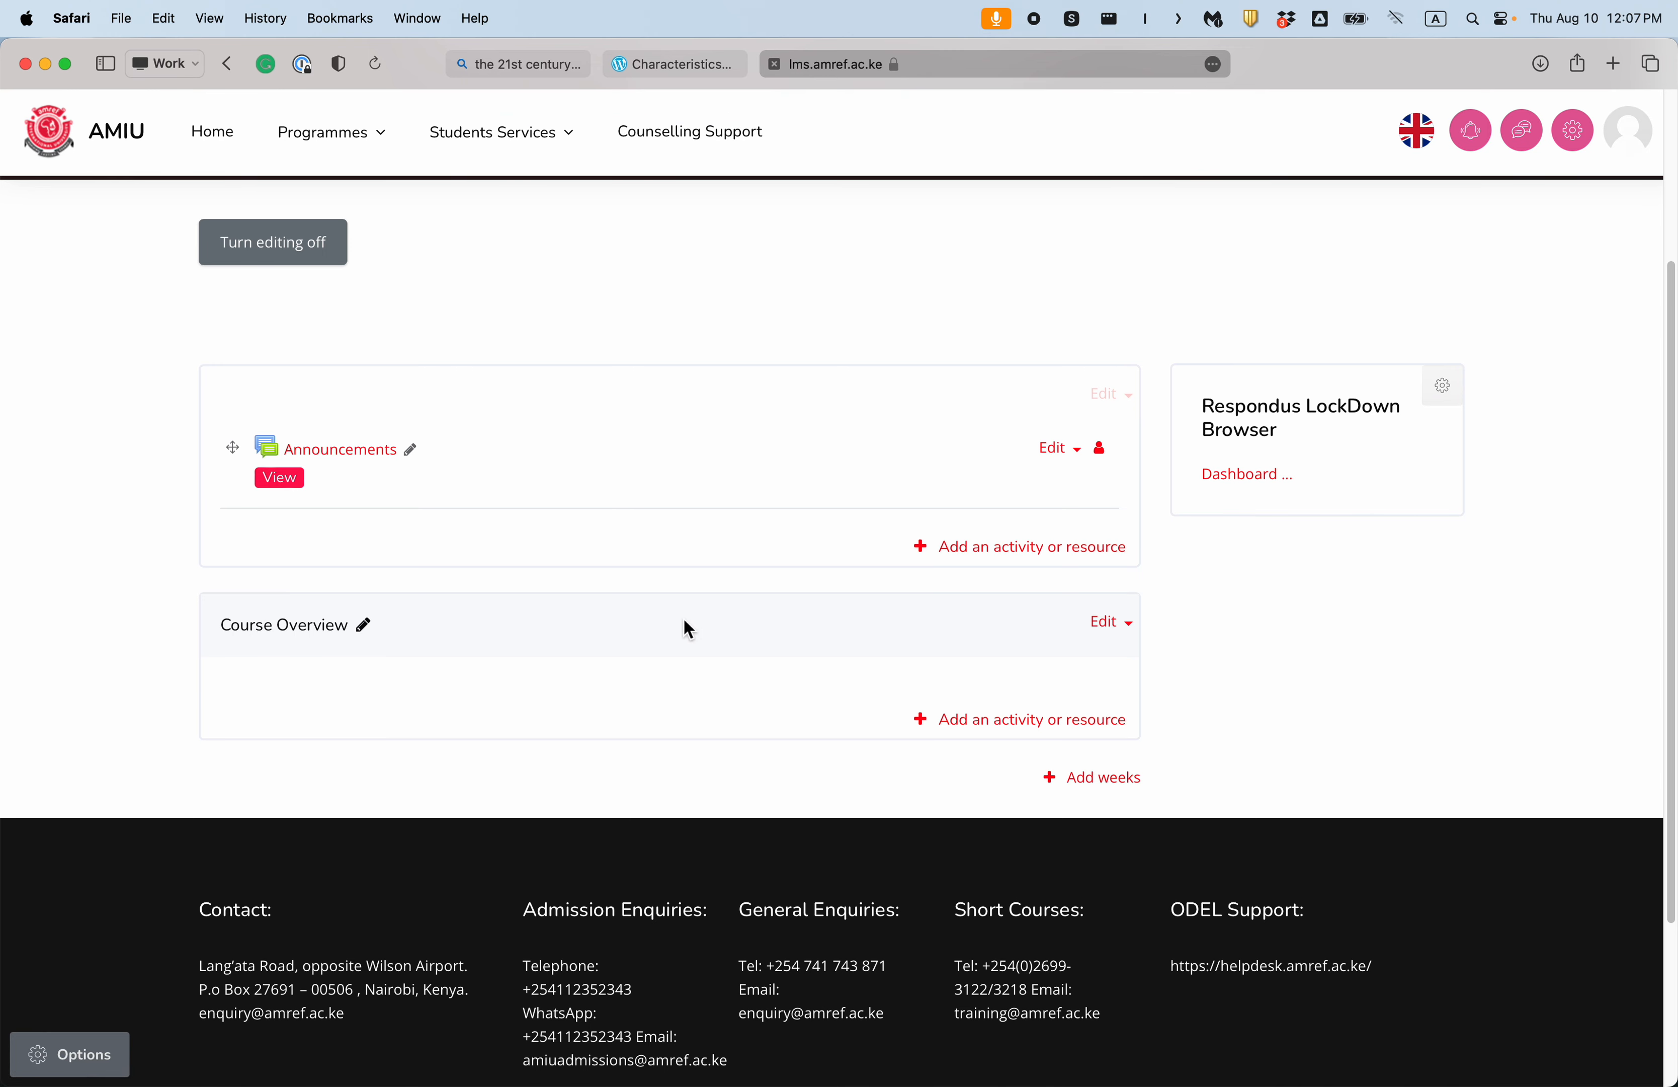
scroll(683, 621, down, 3)
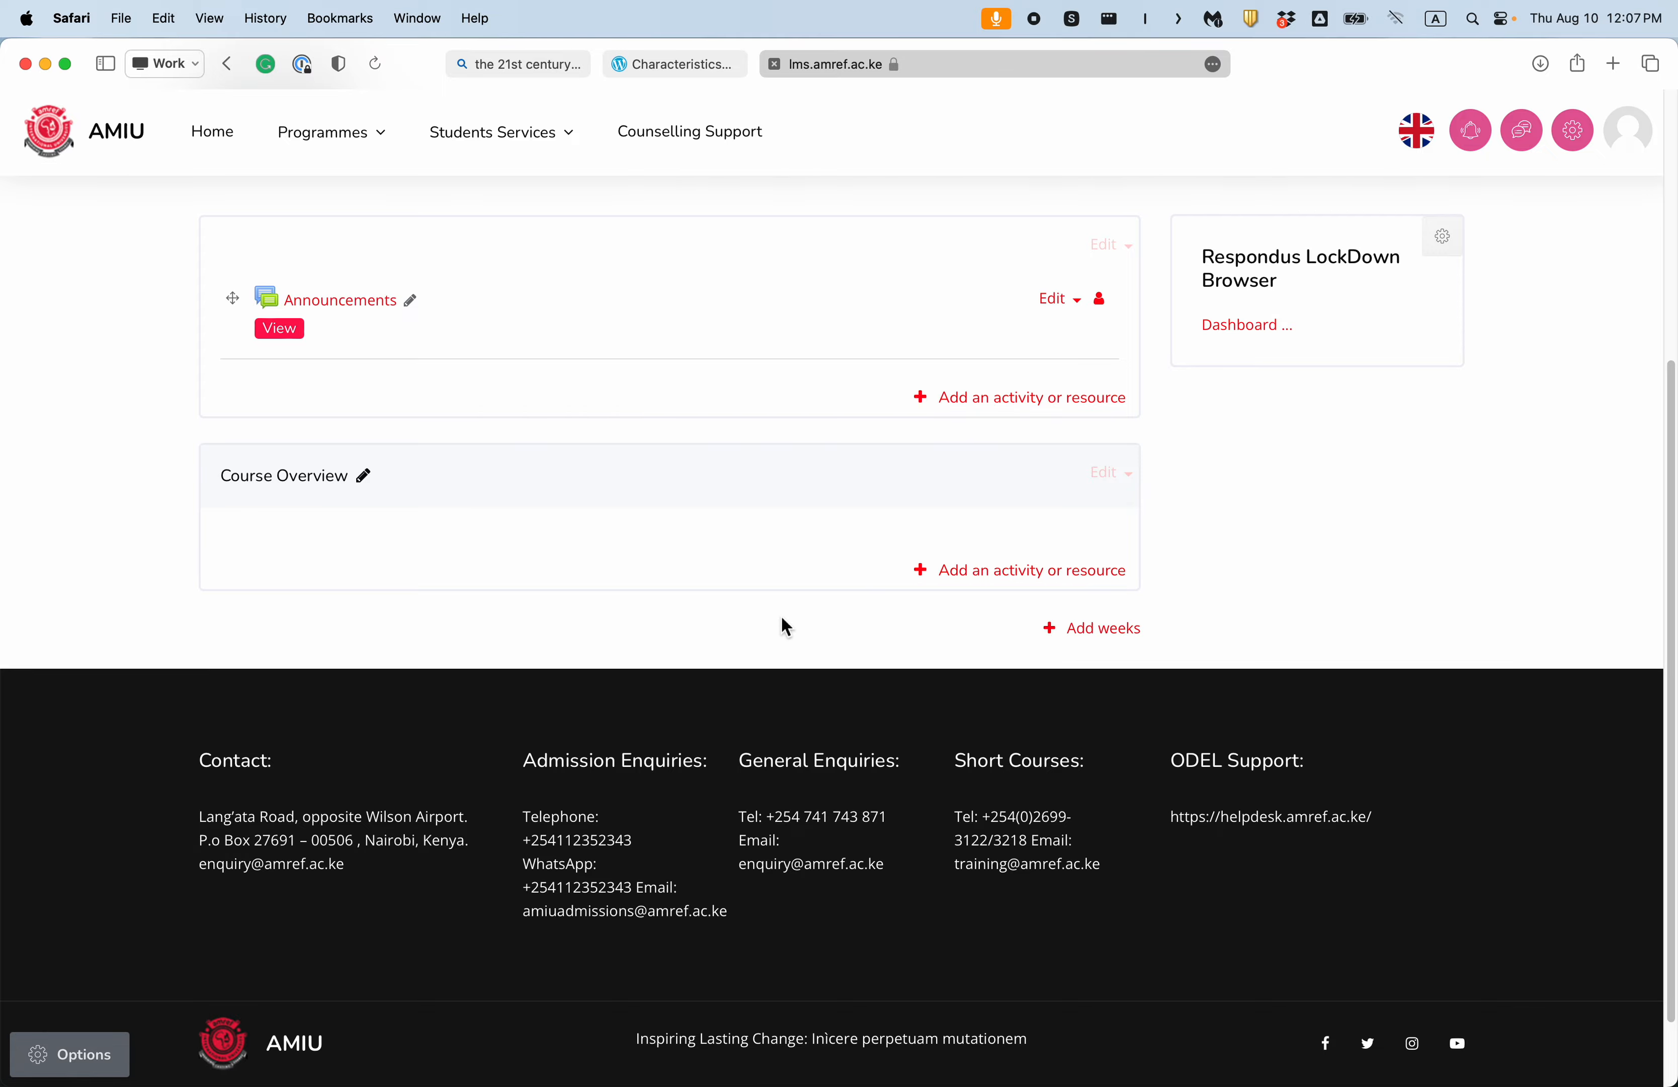
Step: Switch to the course outline in Word and check how many weeks its schedule covers
key(ctrl+Up)
click(580, 616)
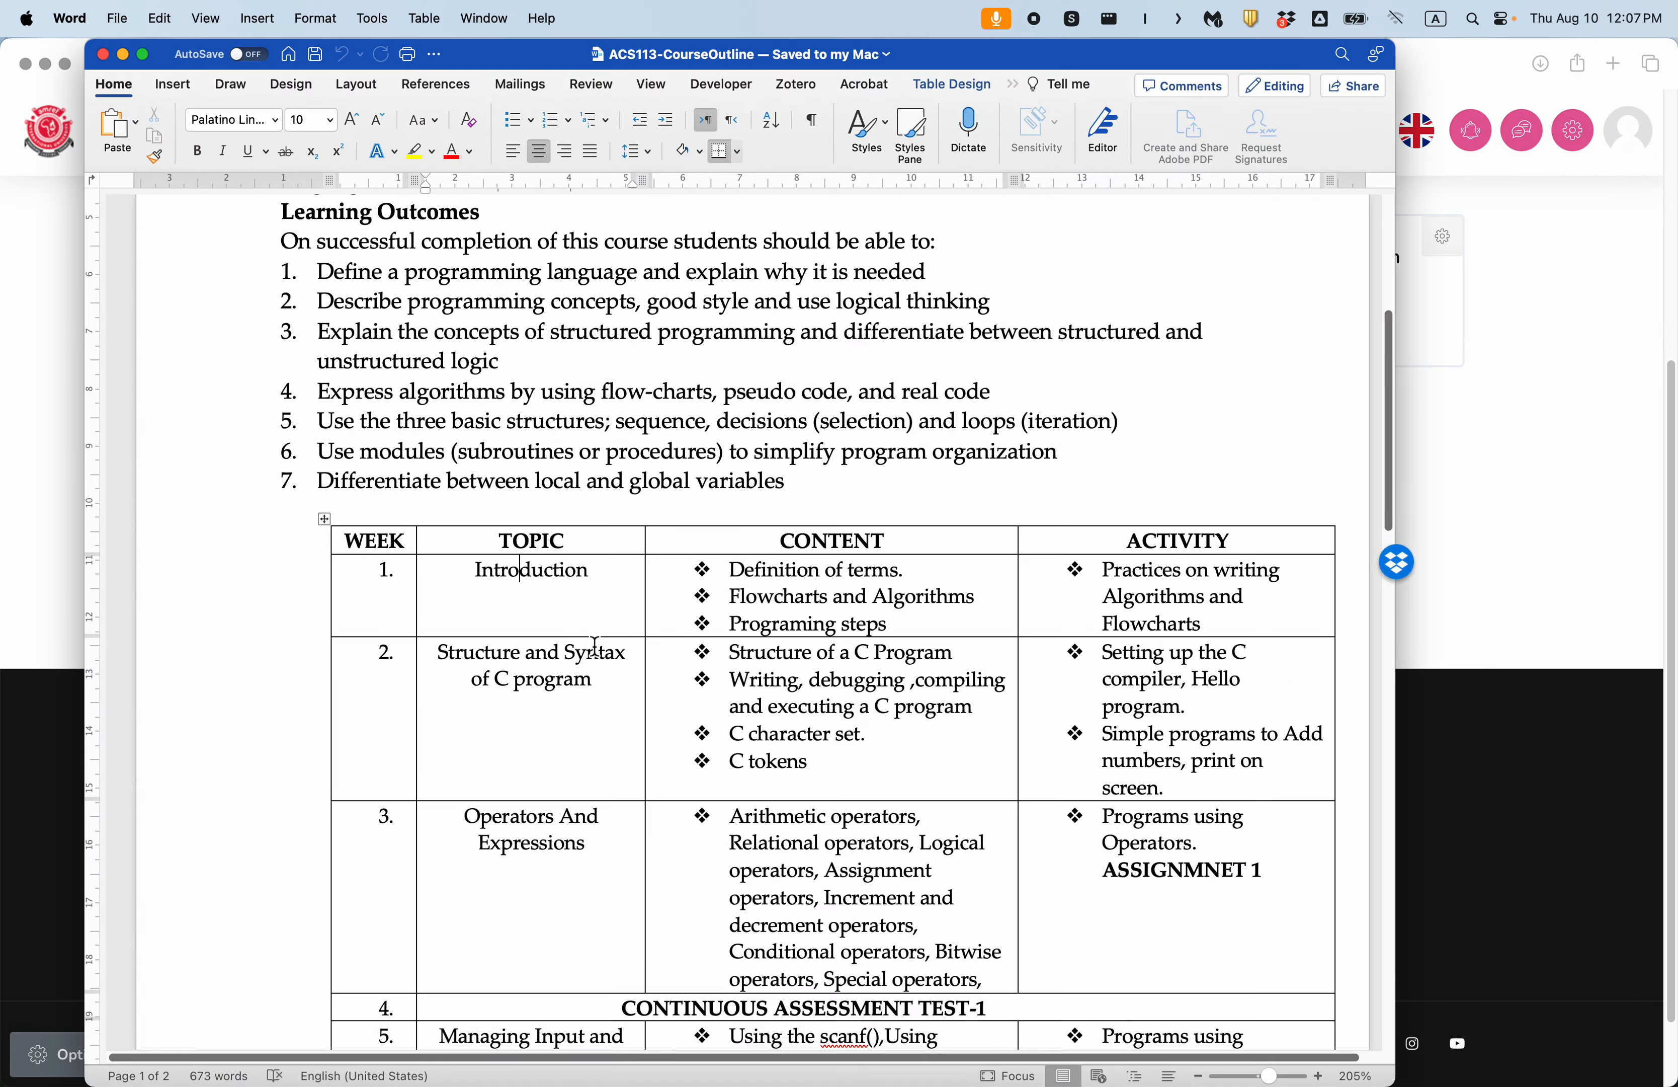
scroll(594, 645, down, 4)
scroll(350, 543, down, 20)
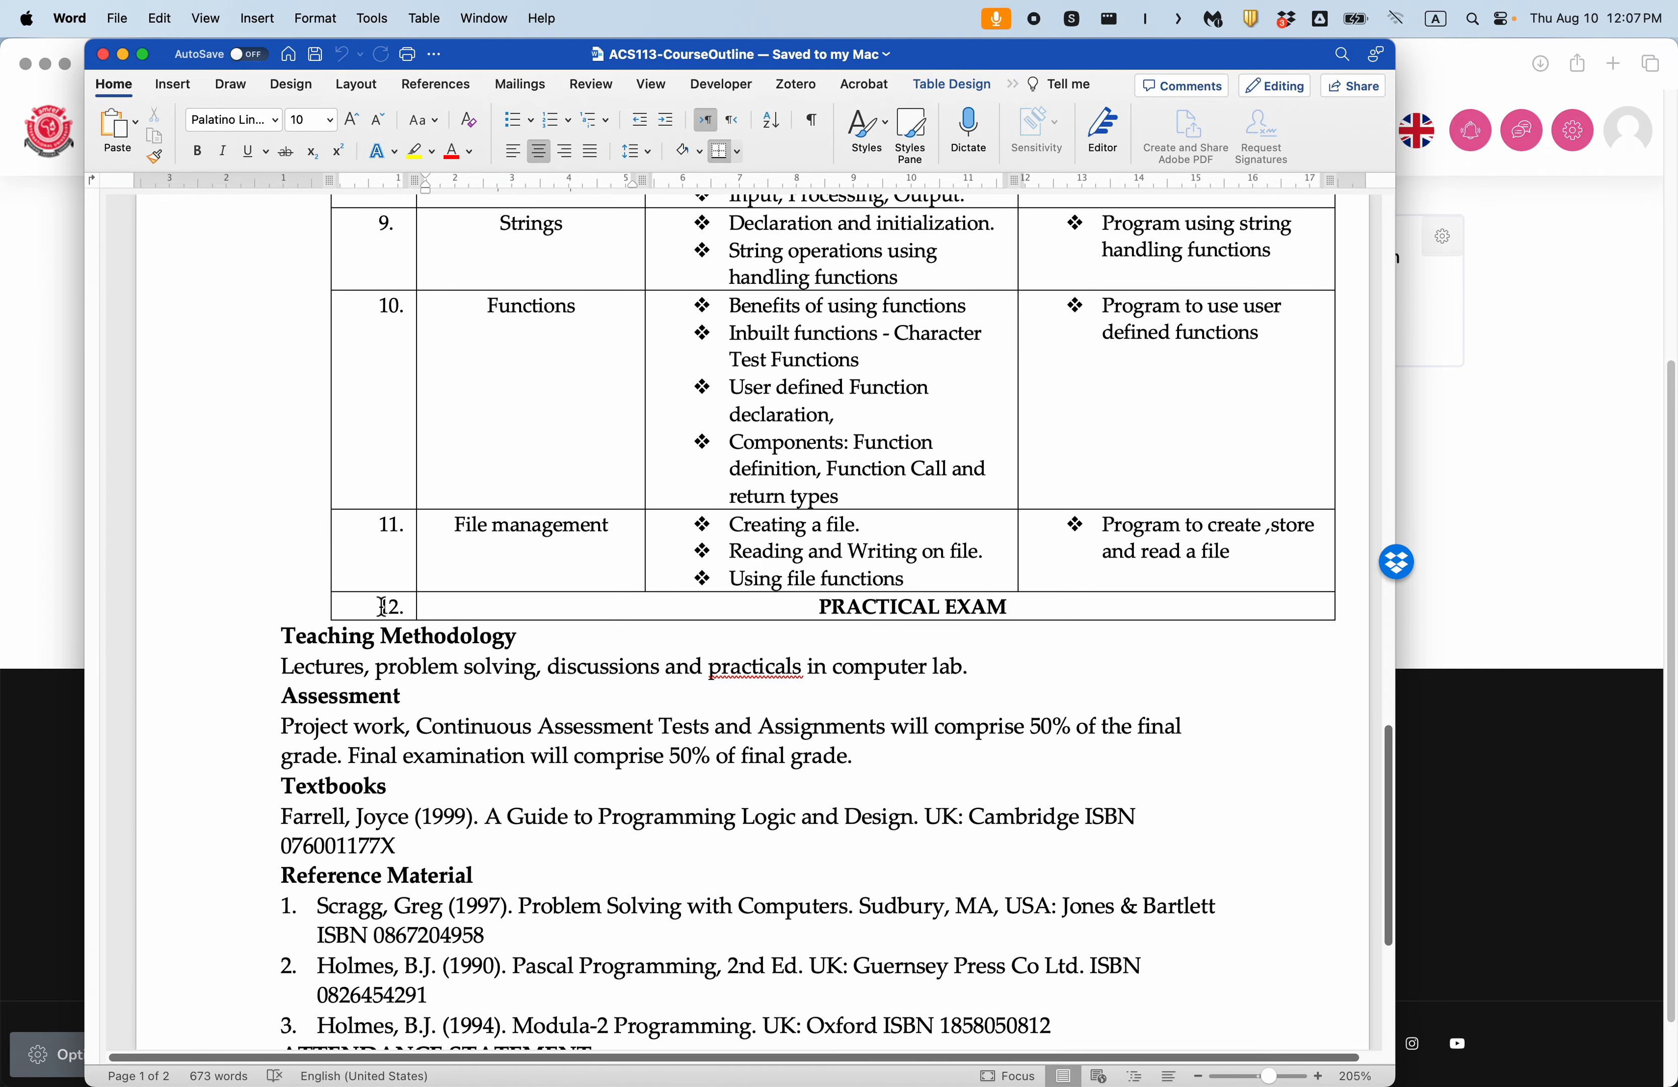
scroll(576, 578, up, 20)
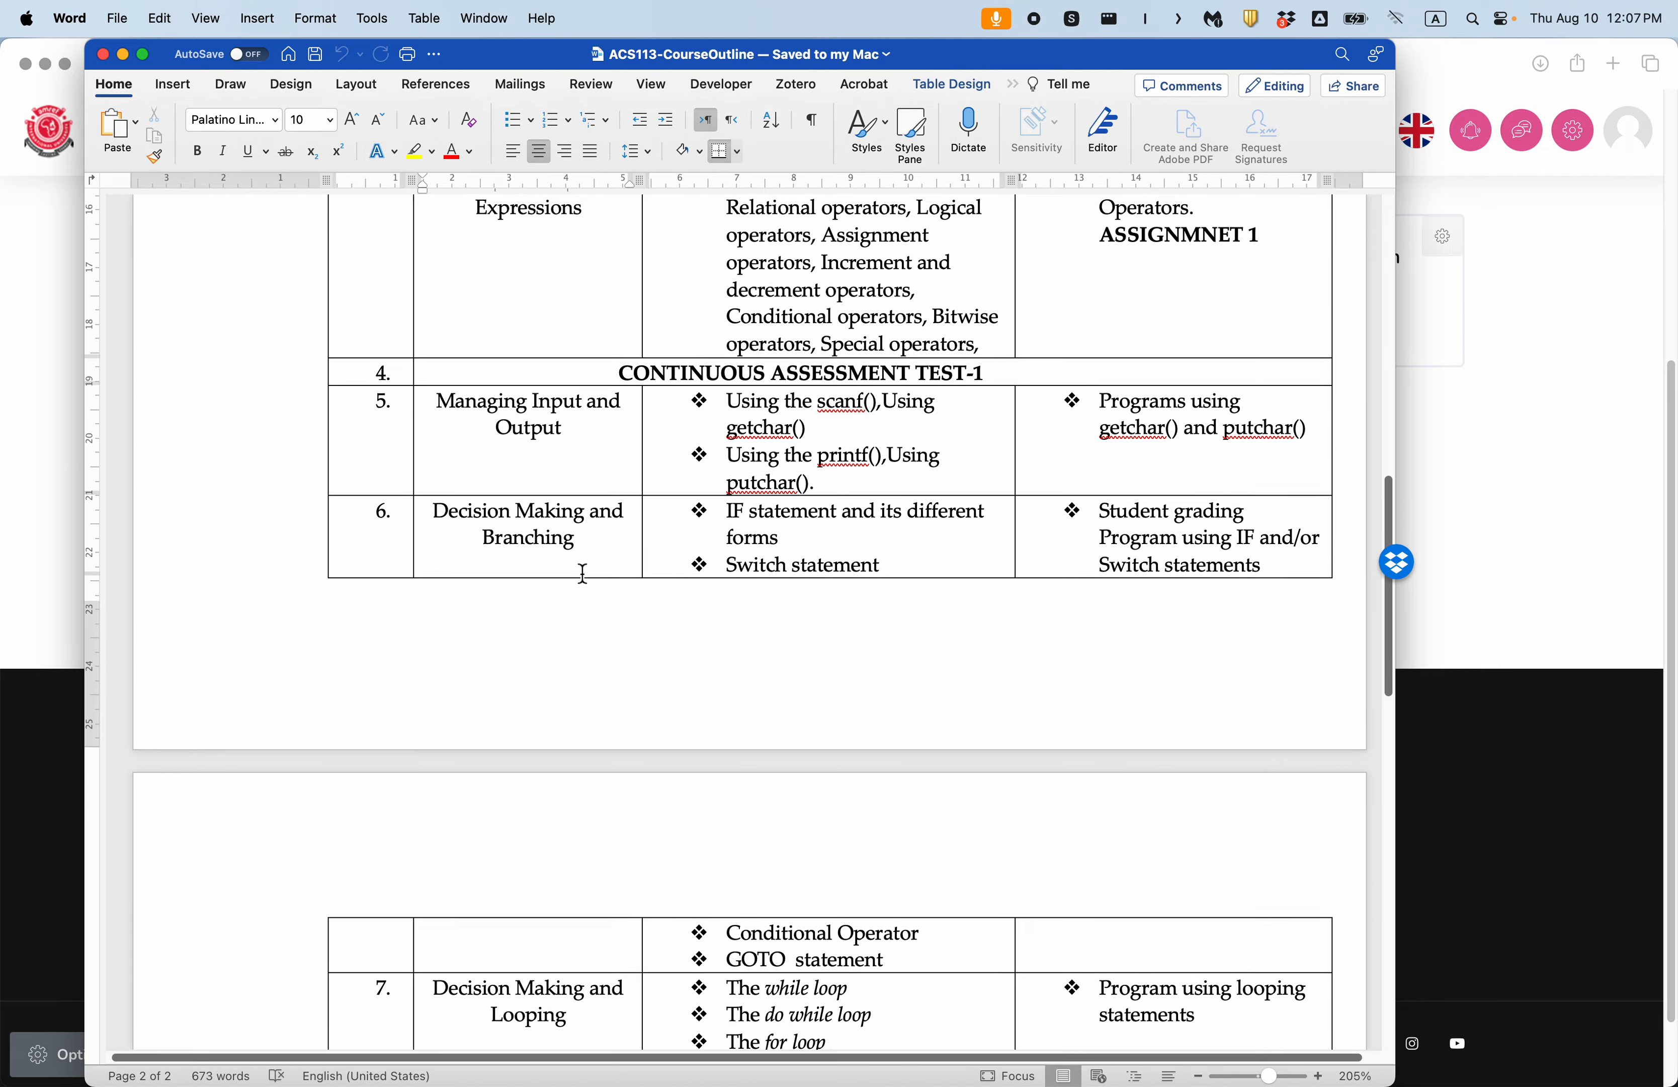
scroll(583, 575, up, 10)
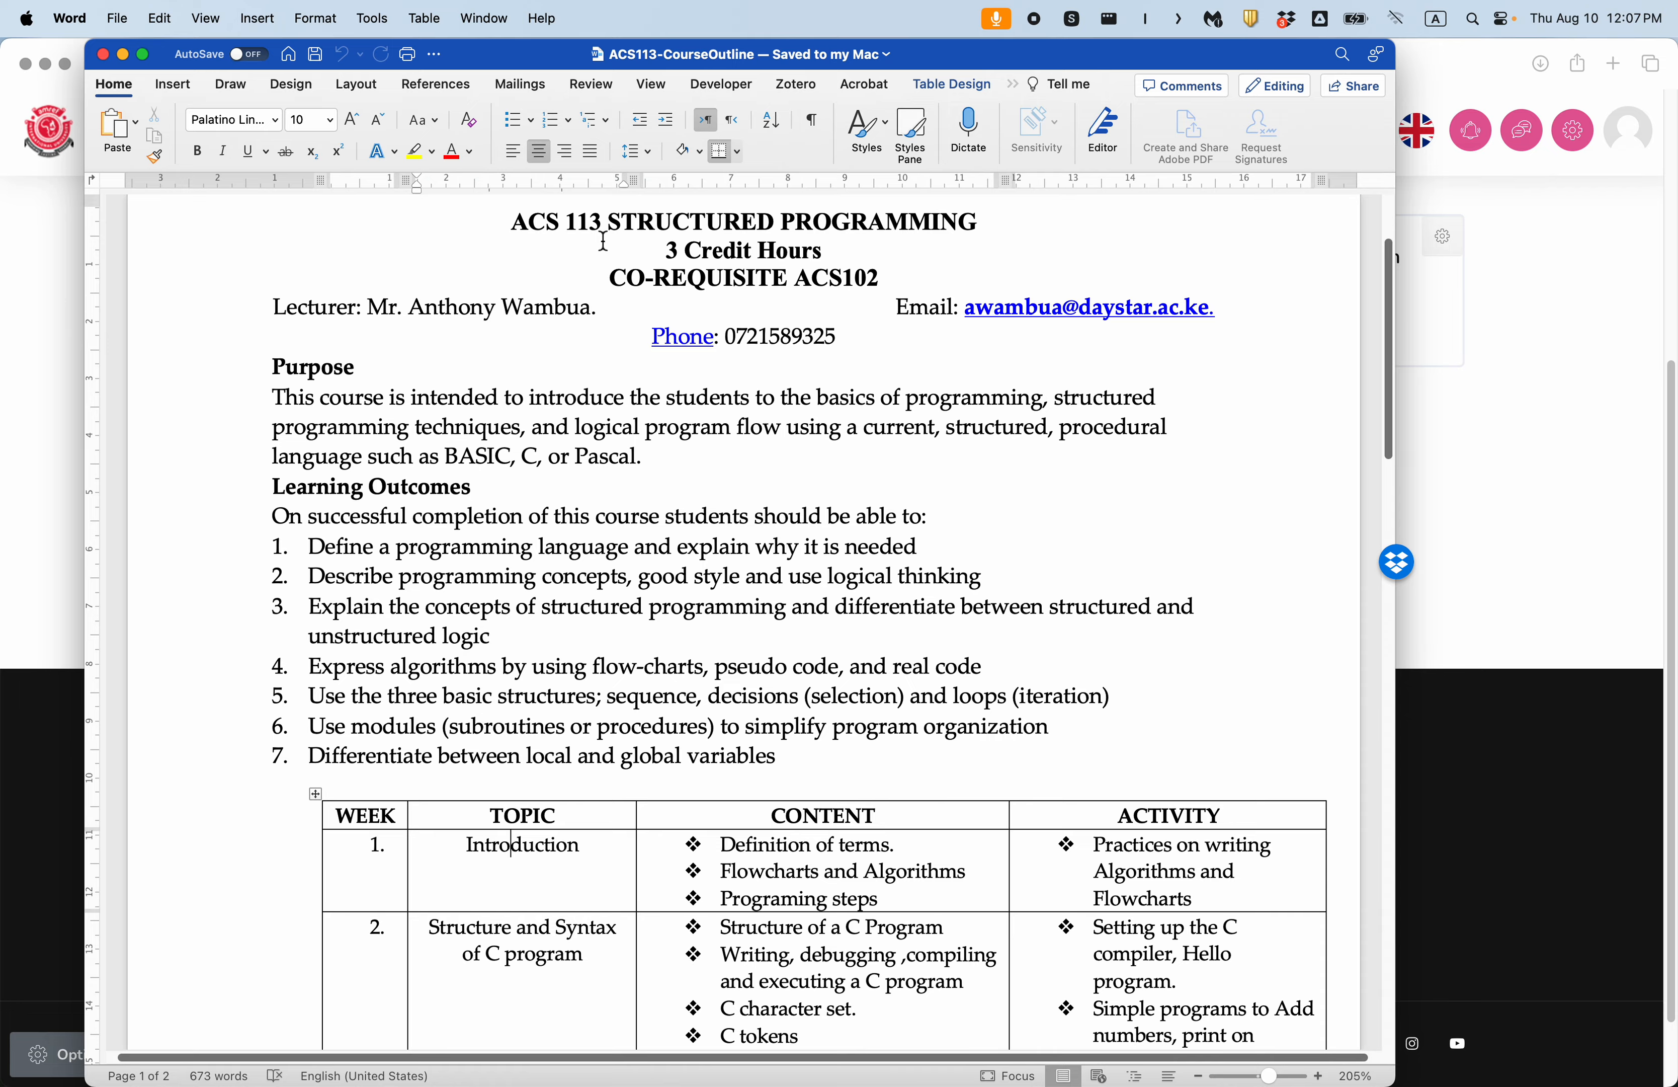
Step: Return to the course page in Safari and add enough weekly sections to cover the weeks in the course outline's schedule
key(ctrl+Up)
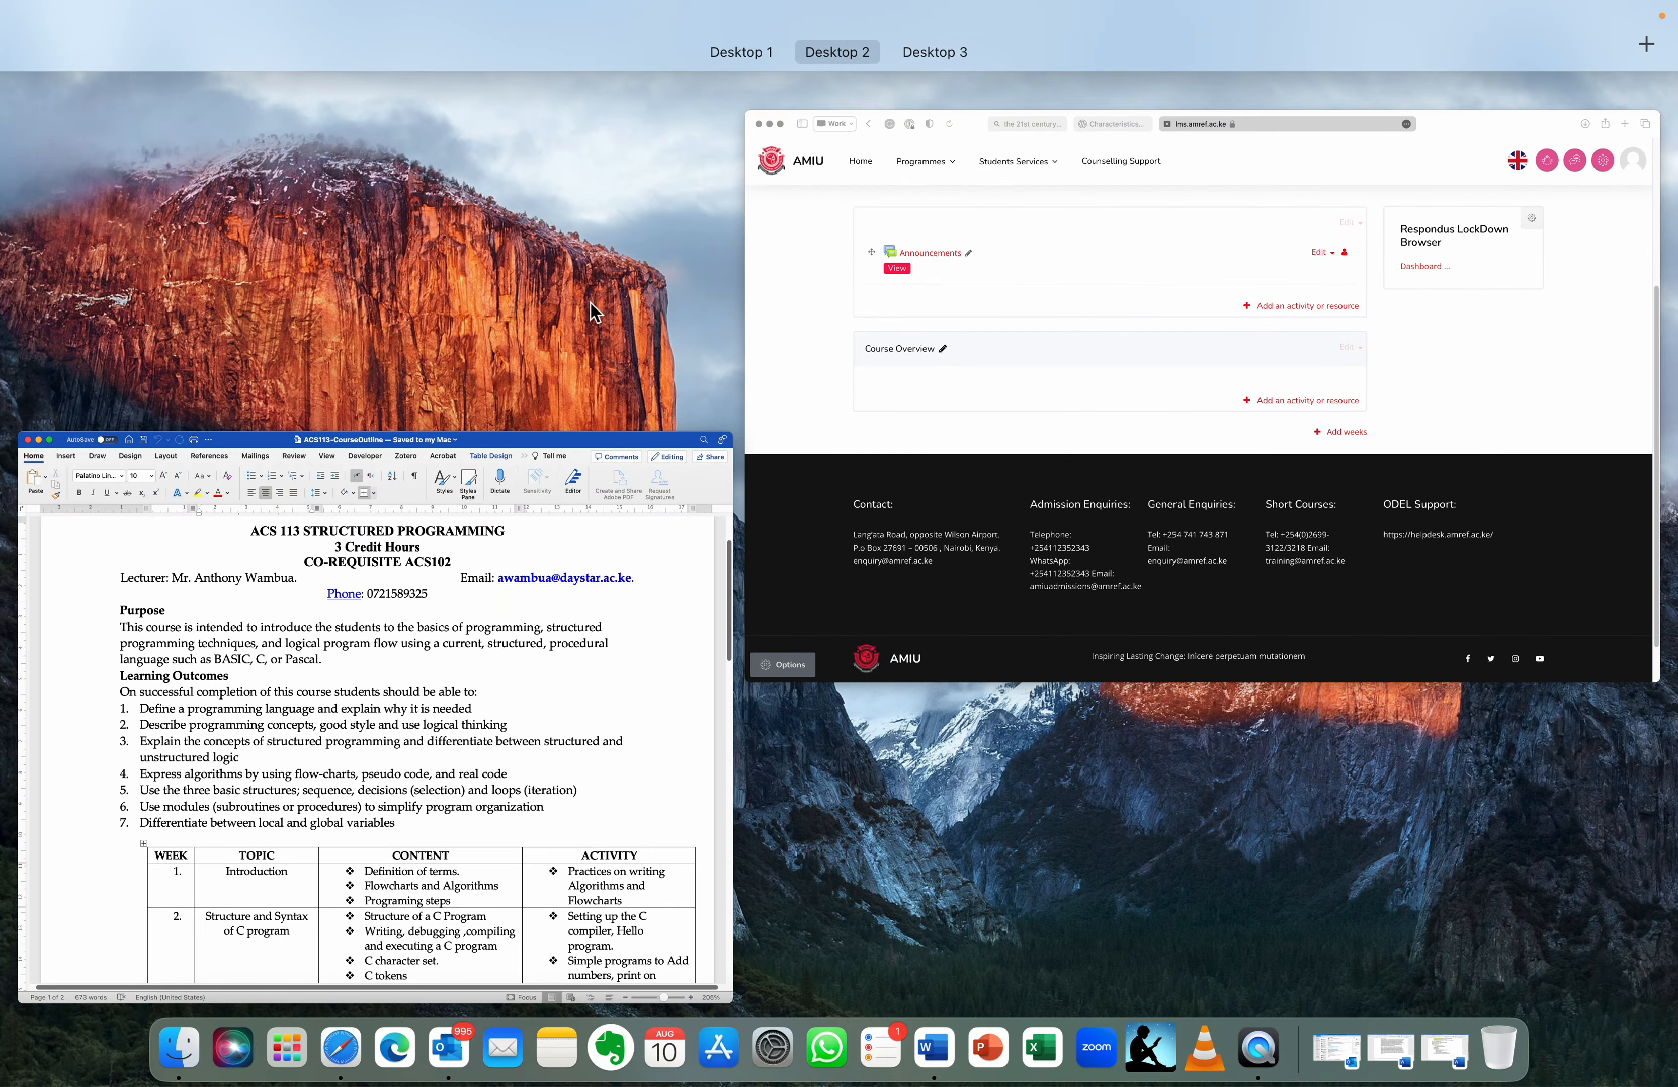
click(1066, 392)
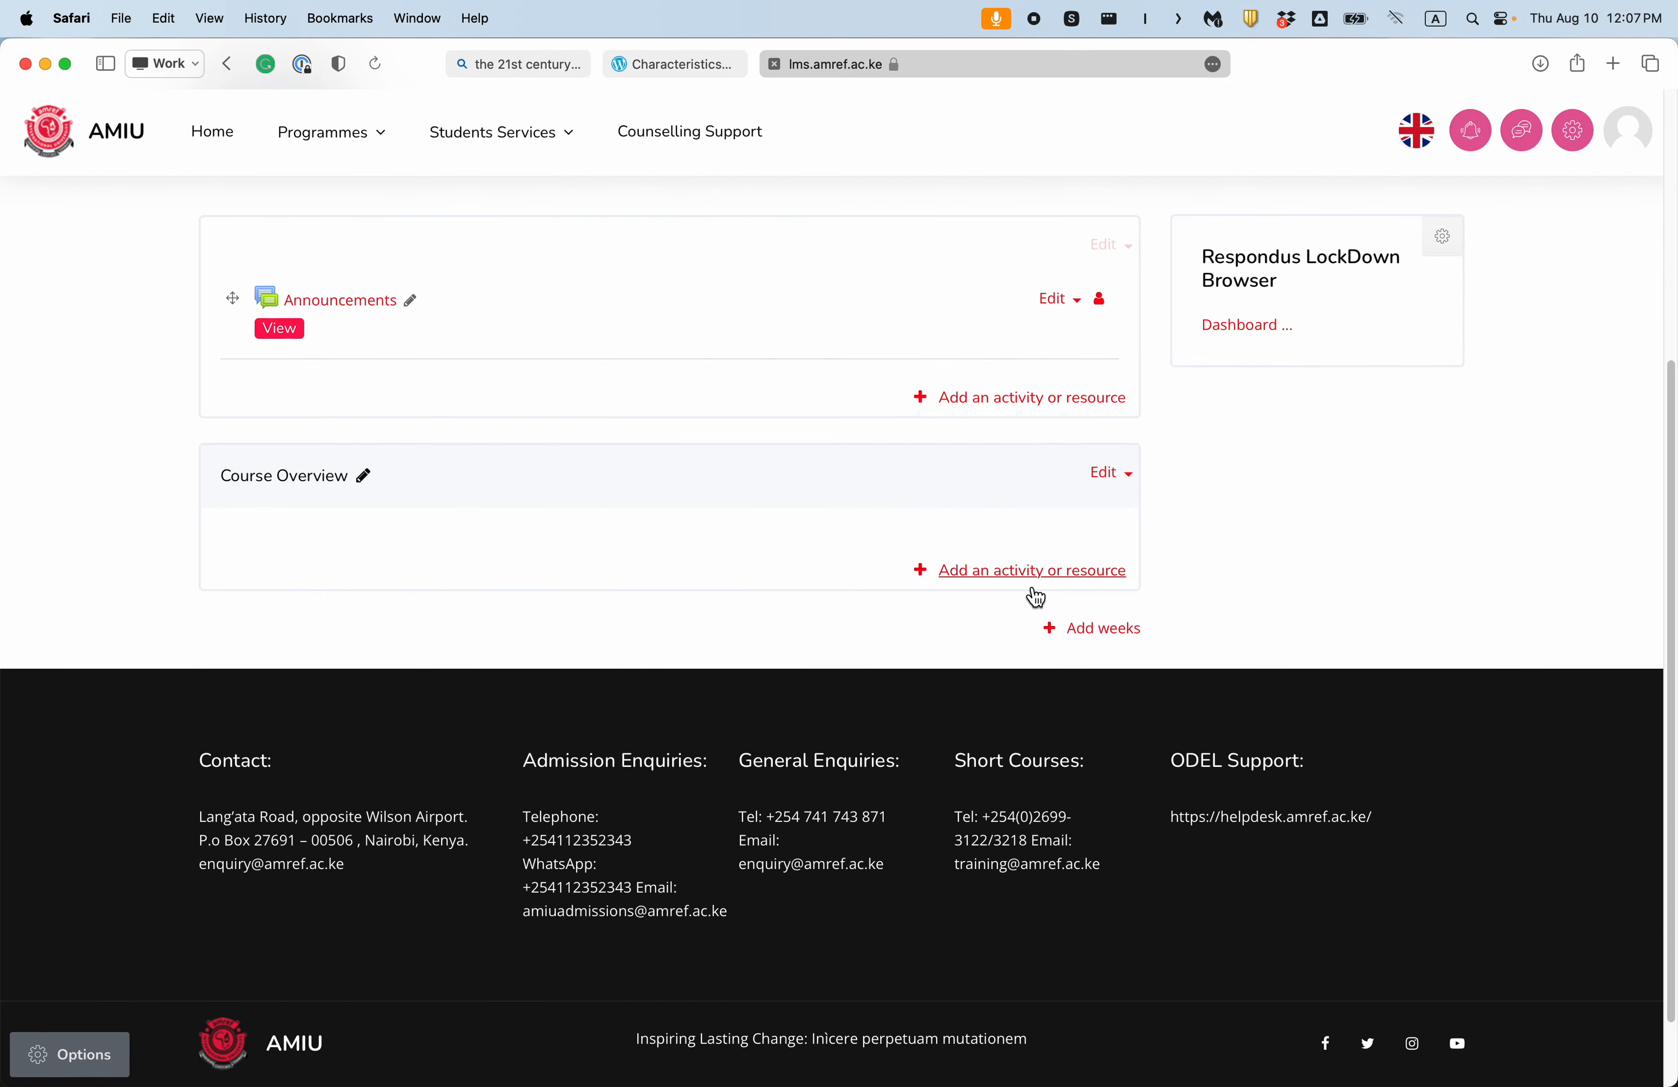
click(1091, 642)
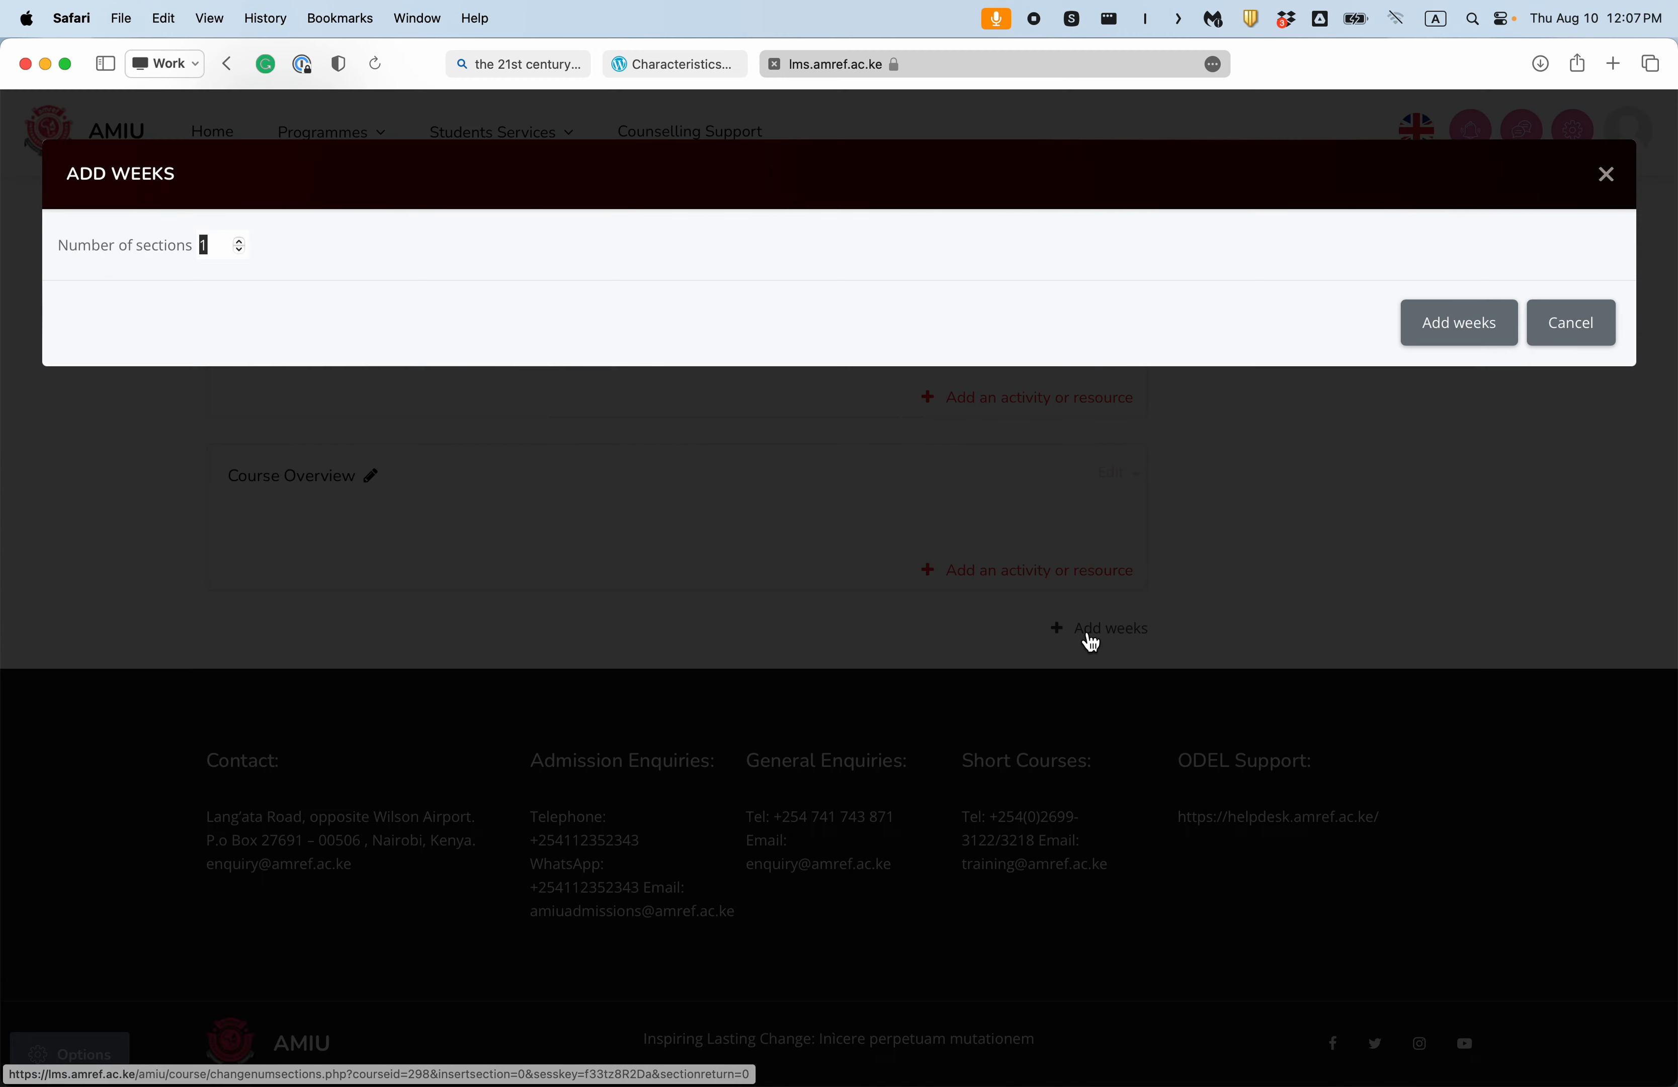
click(240, 244)
click(240, 244)
click(240, 243)
click(240, 244)
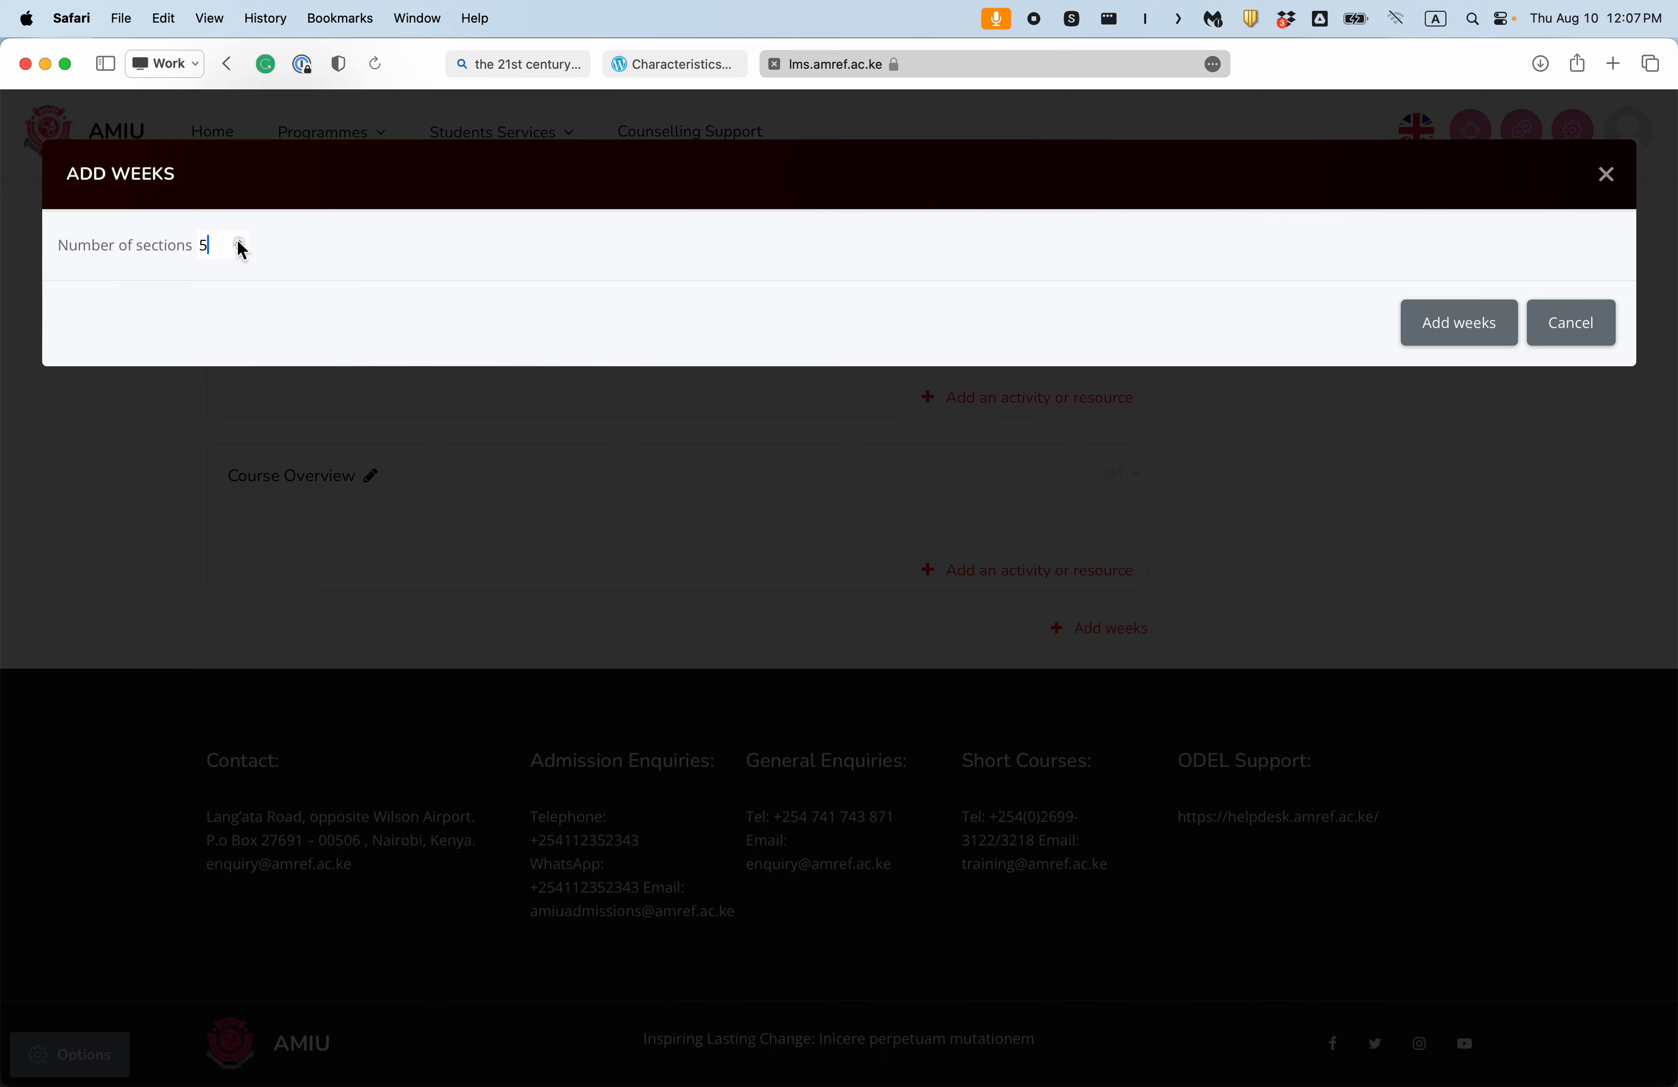
click(240, 244)
click(240, 243)
click(240, 244)
click(240, 244)
click(240, 244)
click(240, 243)
click(240, 244)
click(1468, 331)
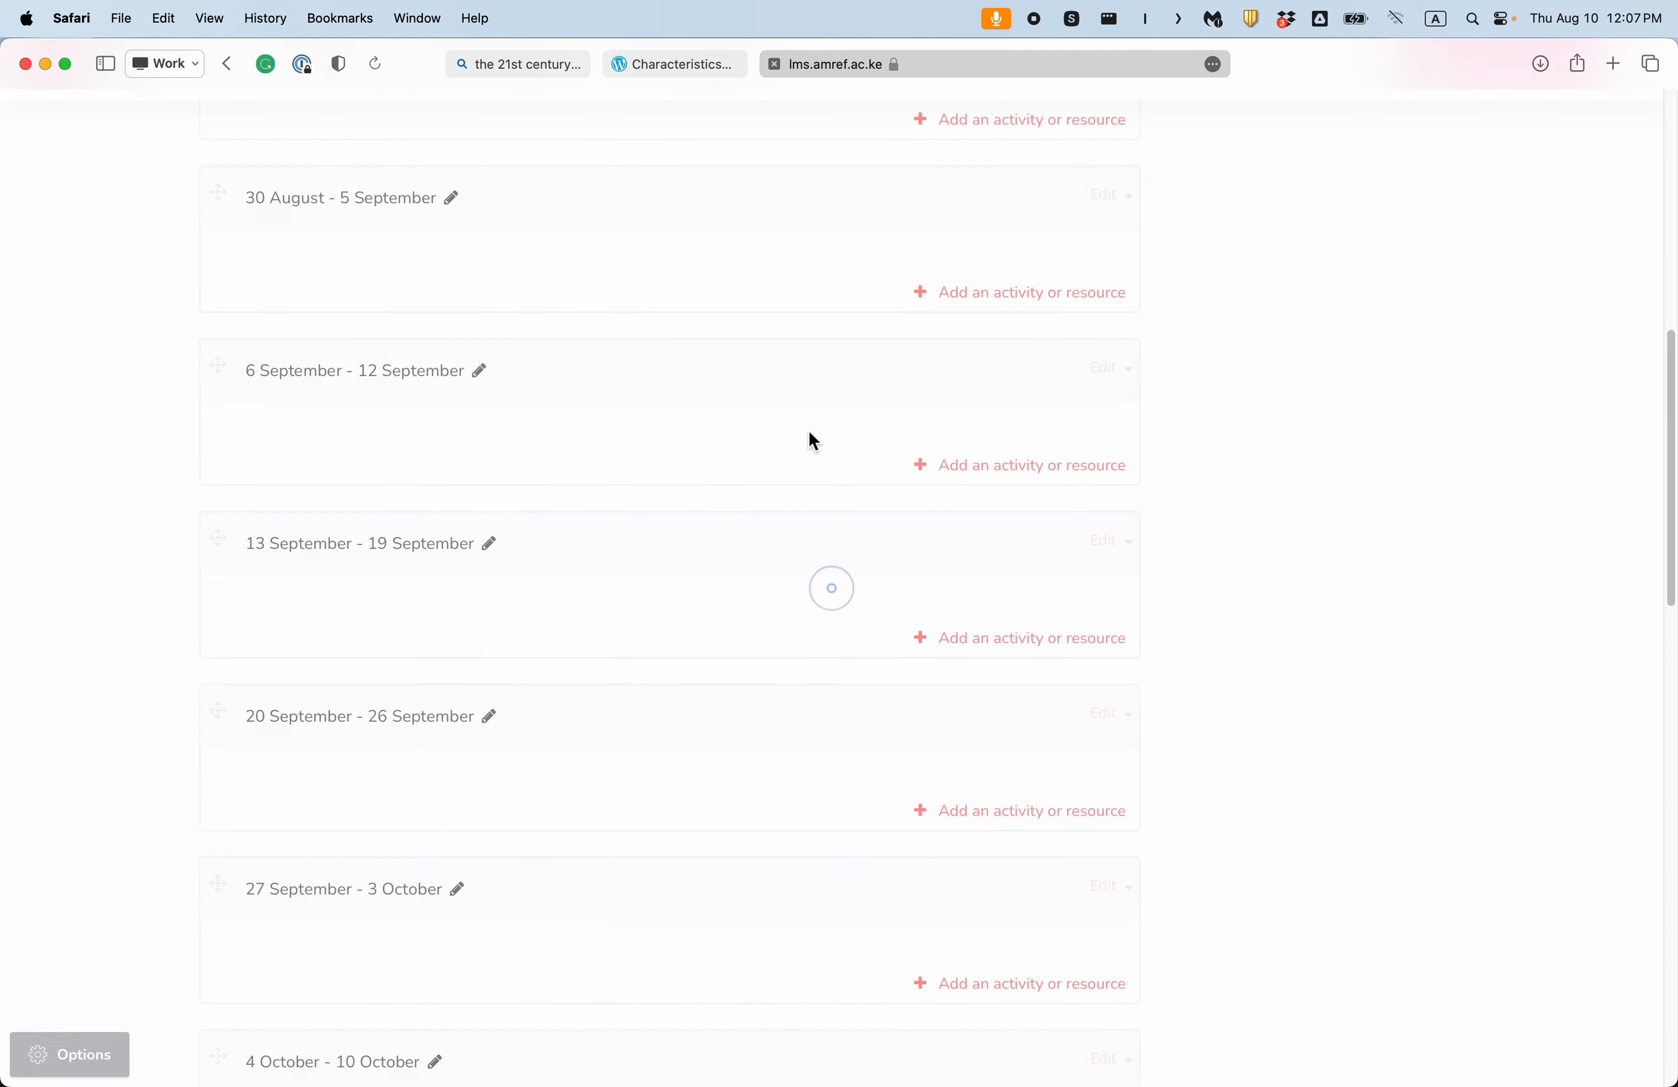
Step: Examine the newly added weekly sections and their date-range names on the course page
scroll(802, 471, up, 3)
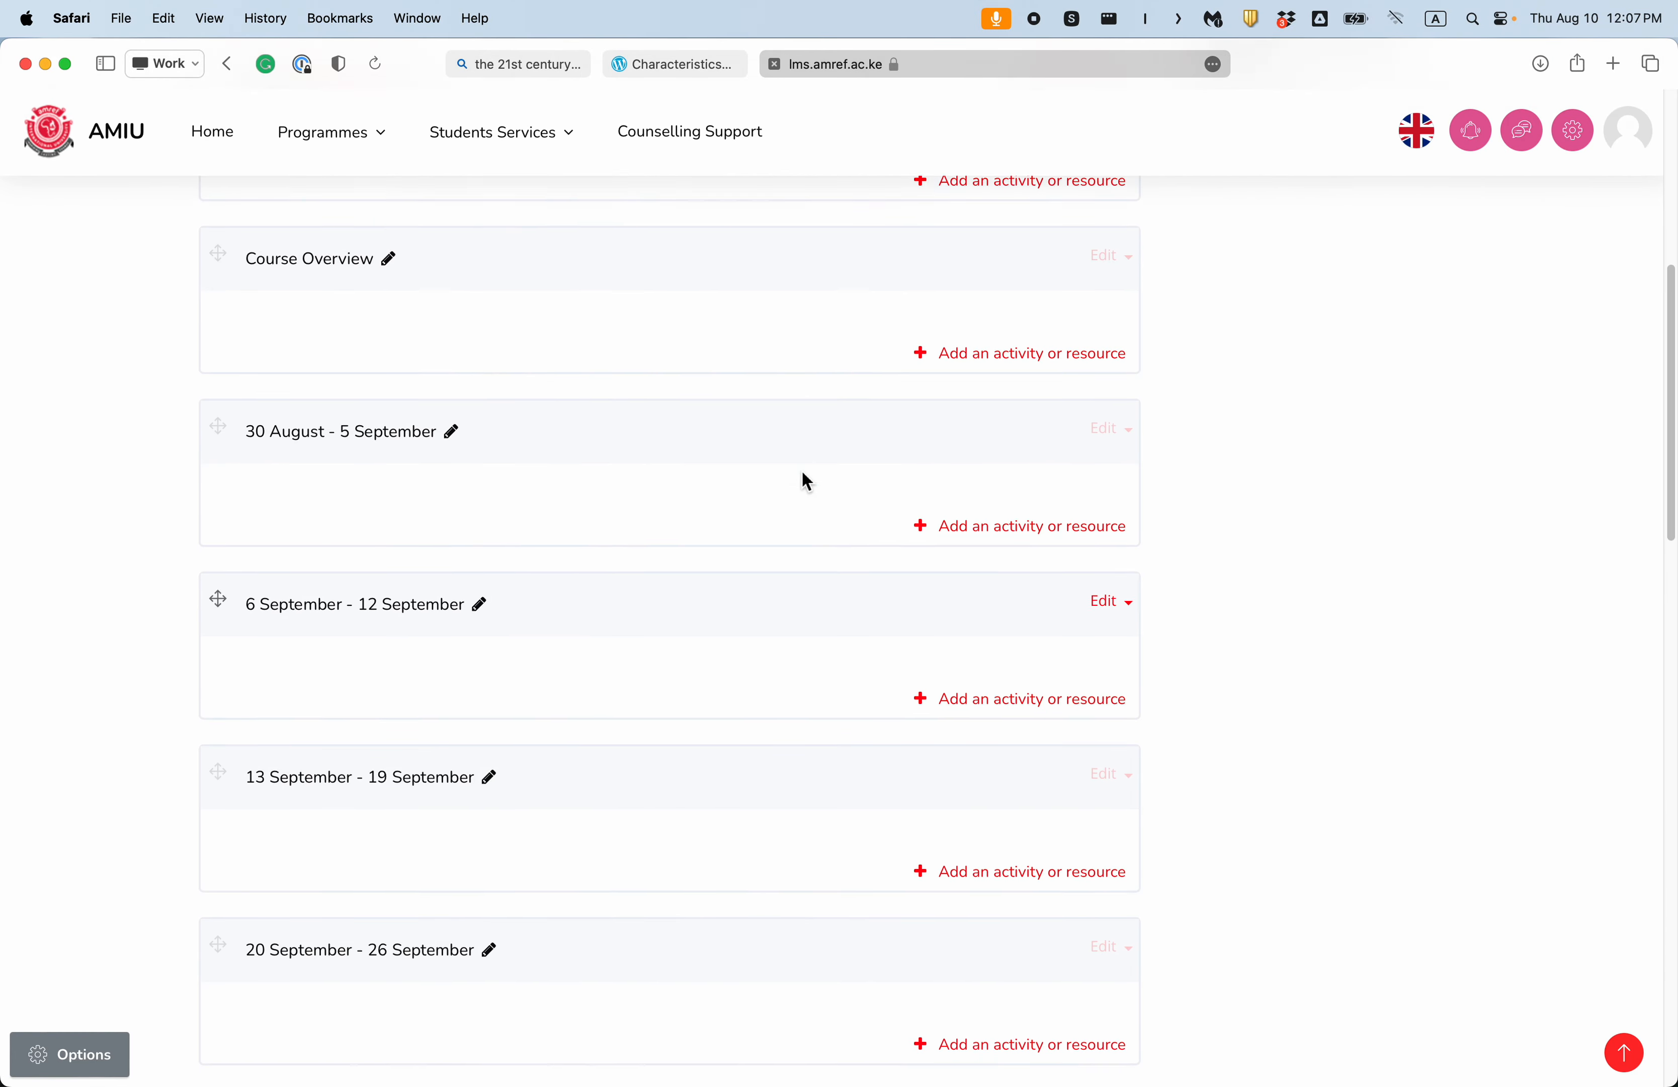
scroll(801, 470, up, 7)
scroll(783, 534, down, 3)
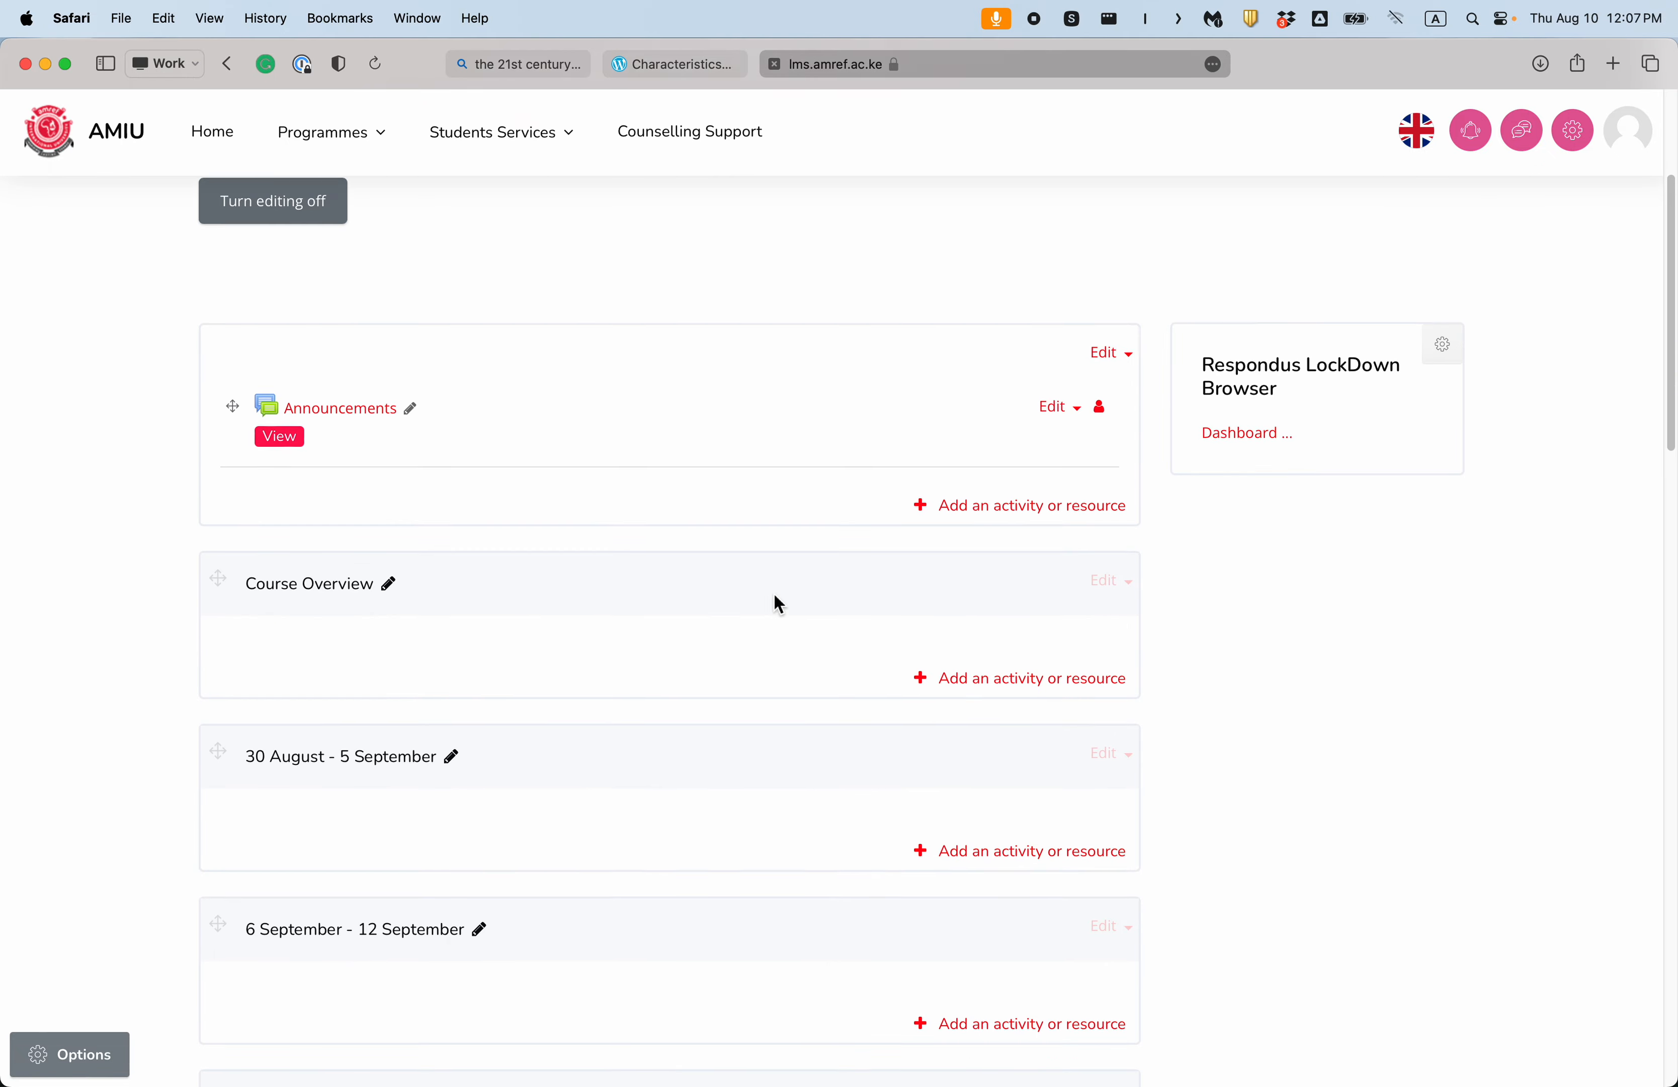
scroll(780, 604, down, 3)
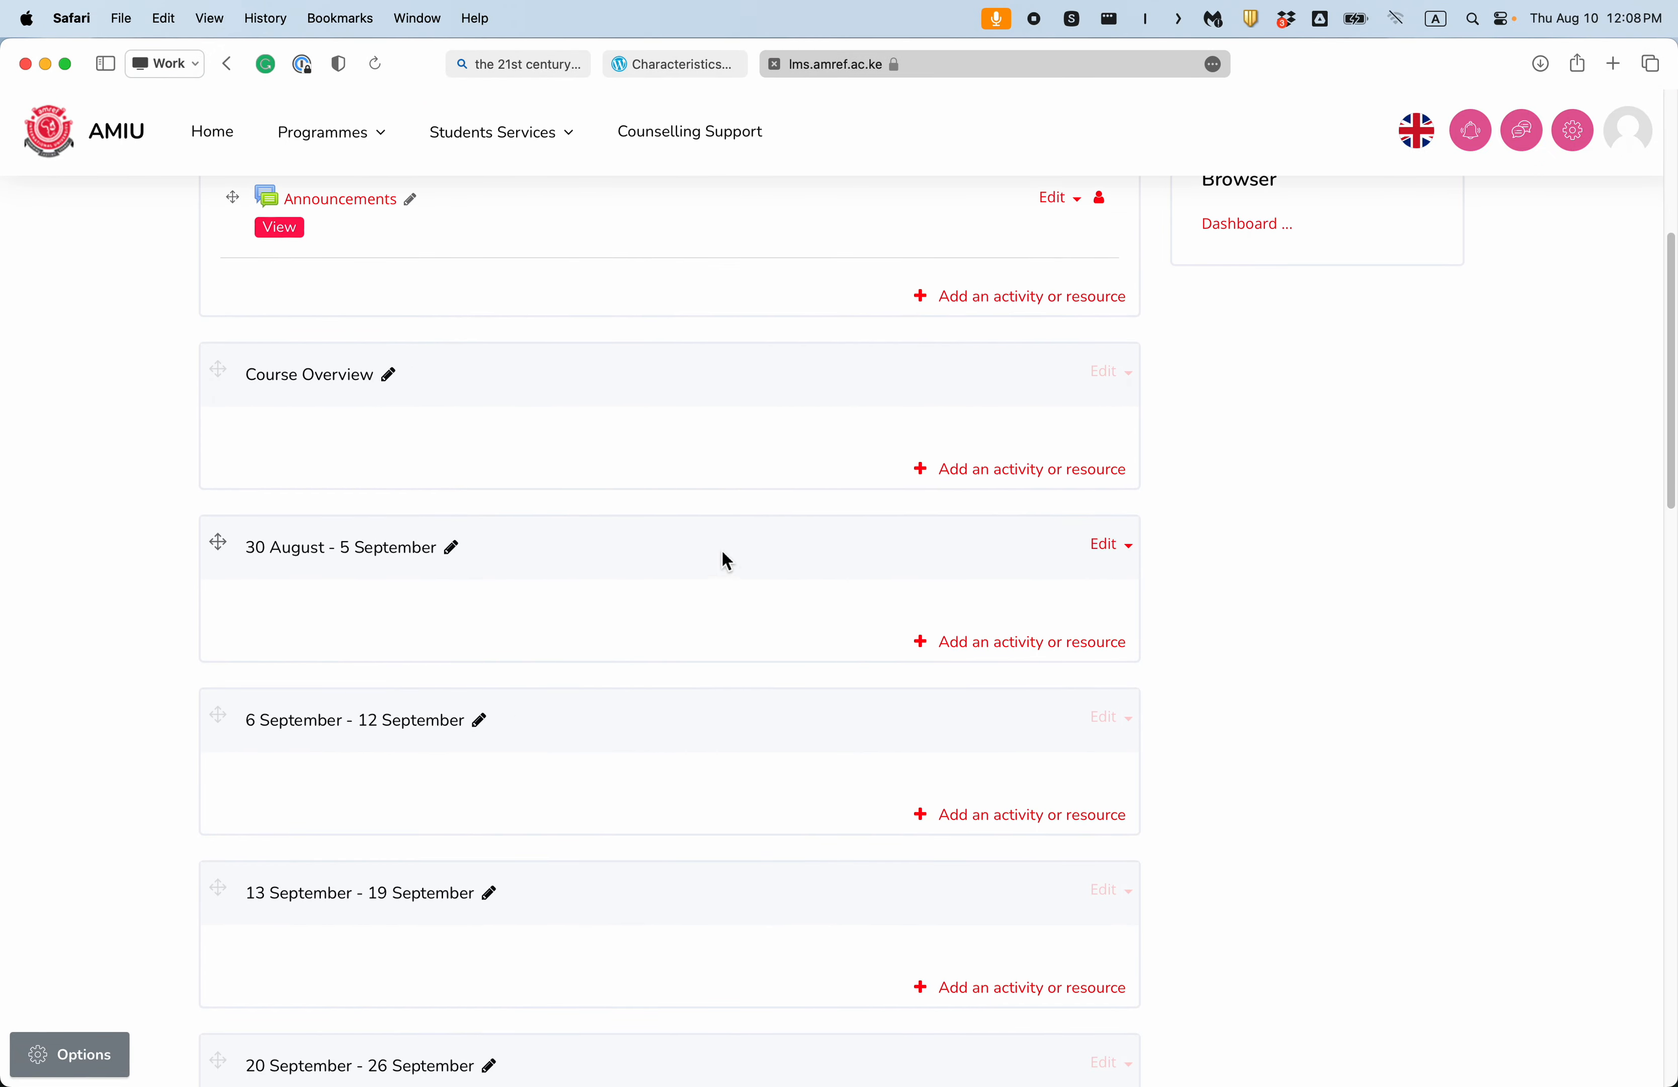
scroll(690, 585, down, 2)
scroll(690, 585, up, 3)
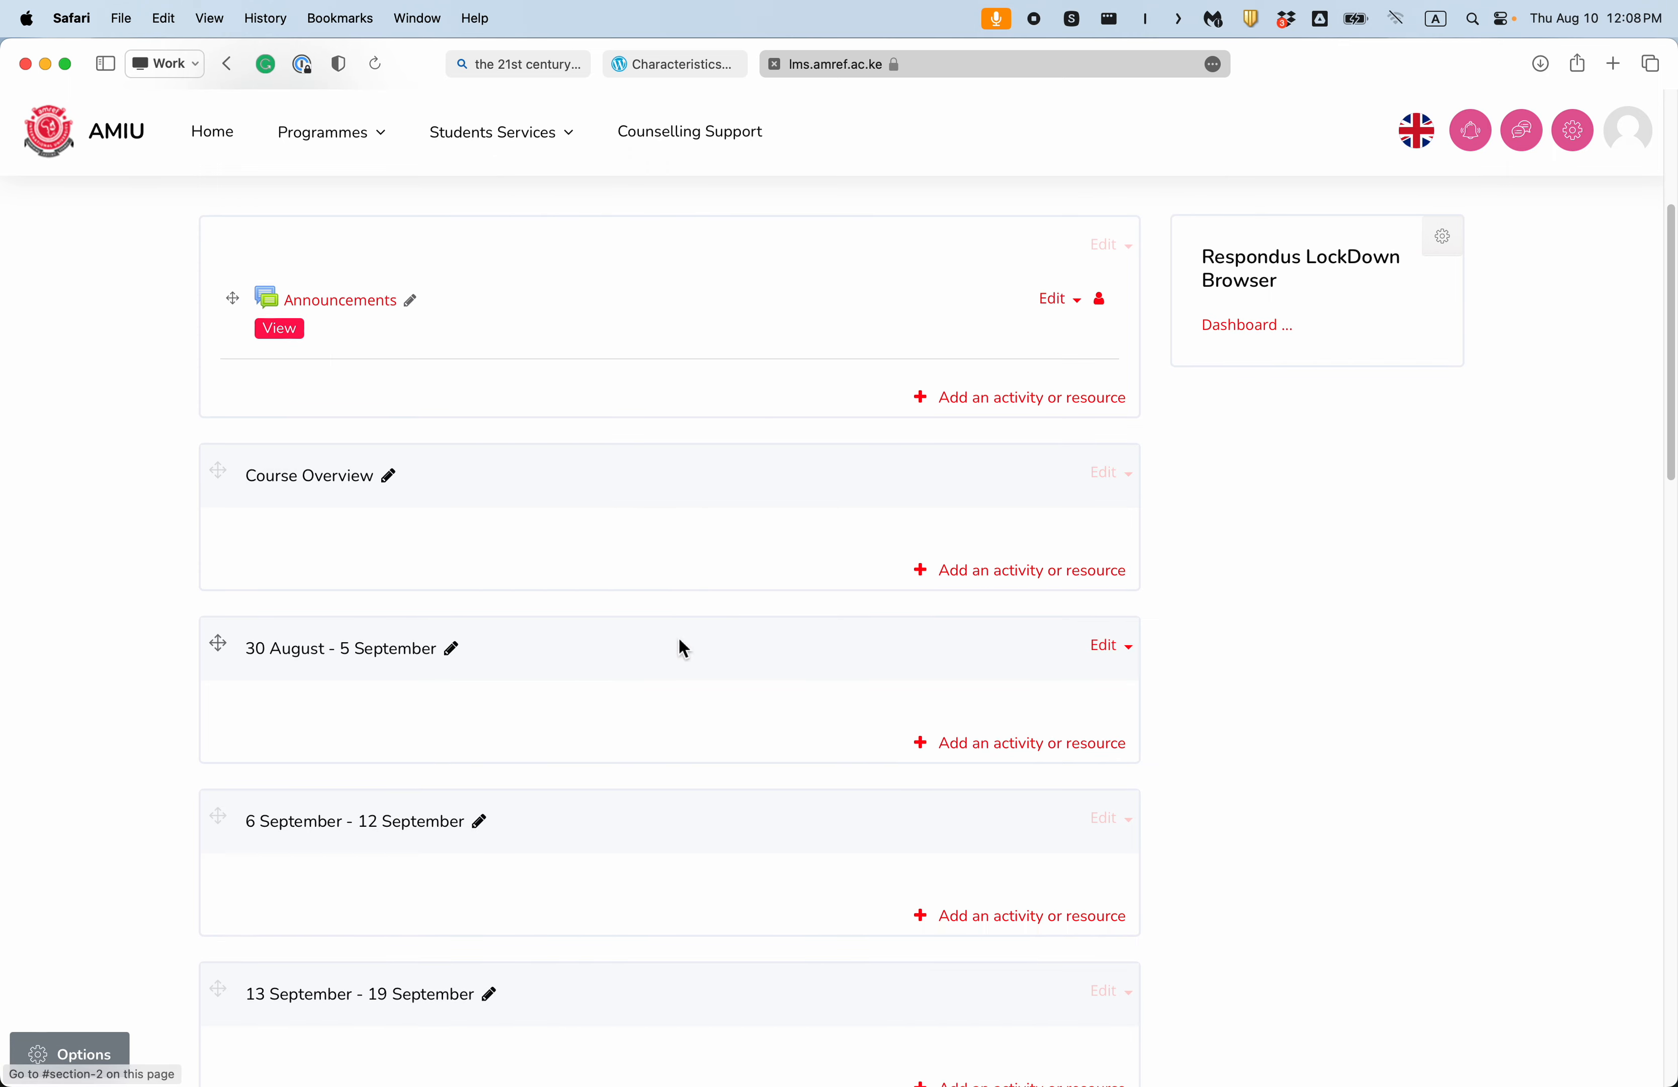
scroll(591, 572, up, 2)
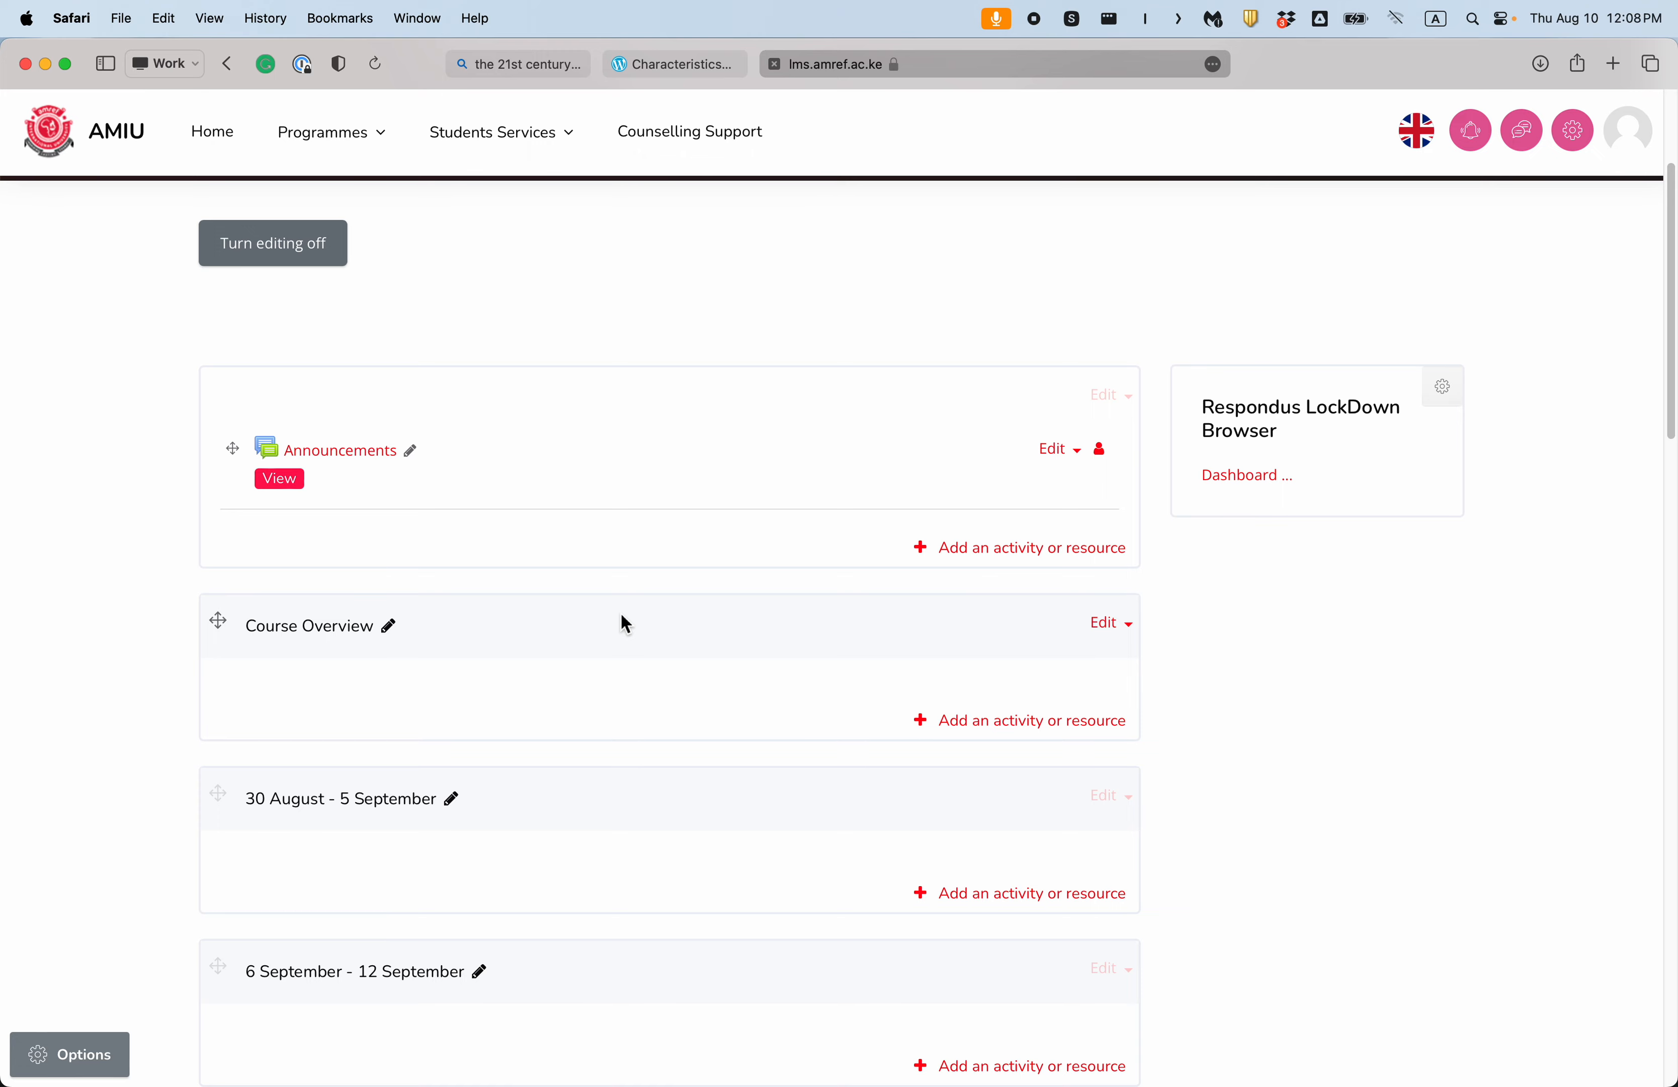
scroll(621, 614, down, 4)
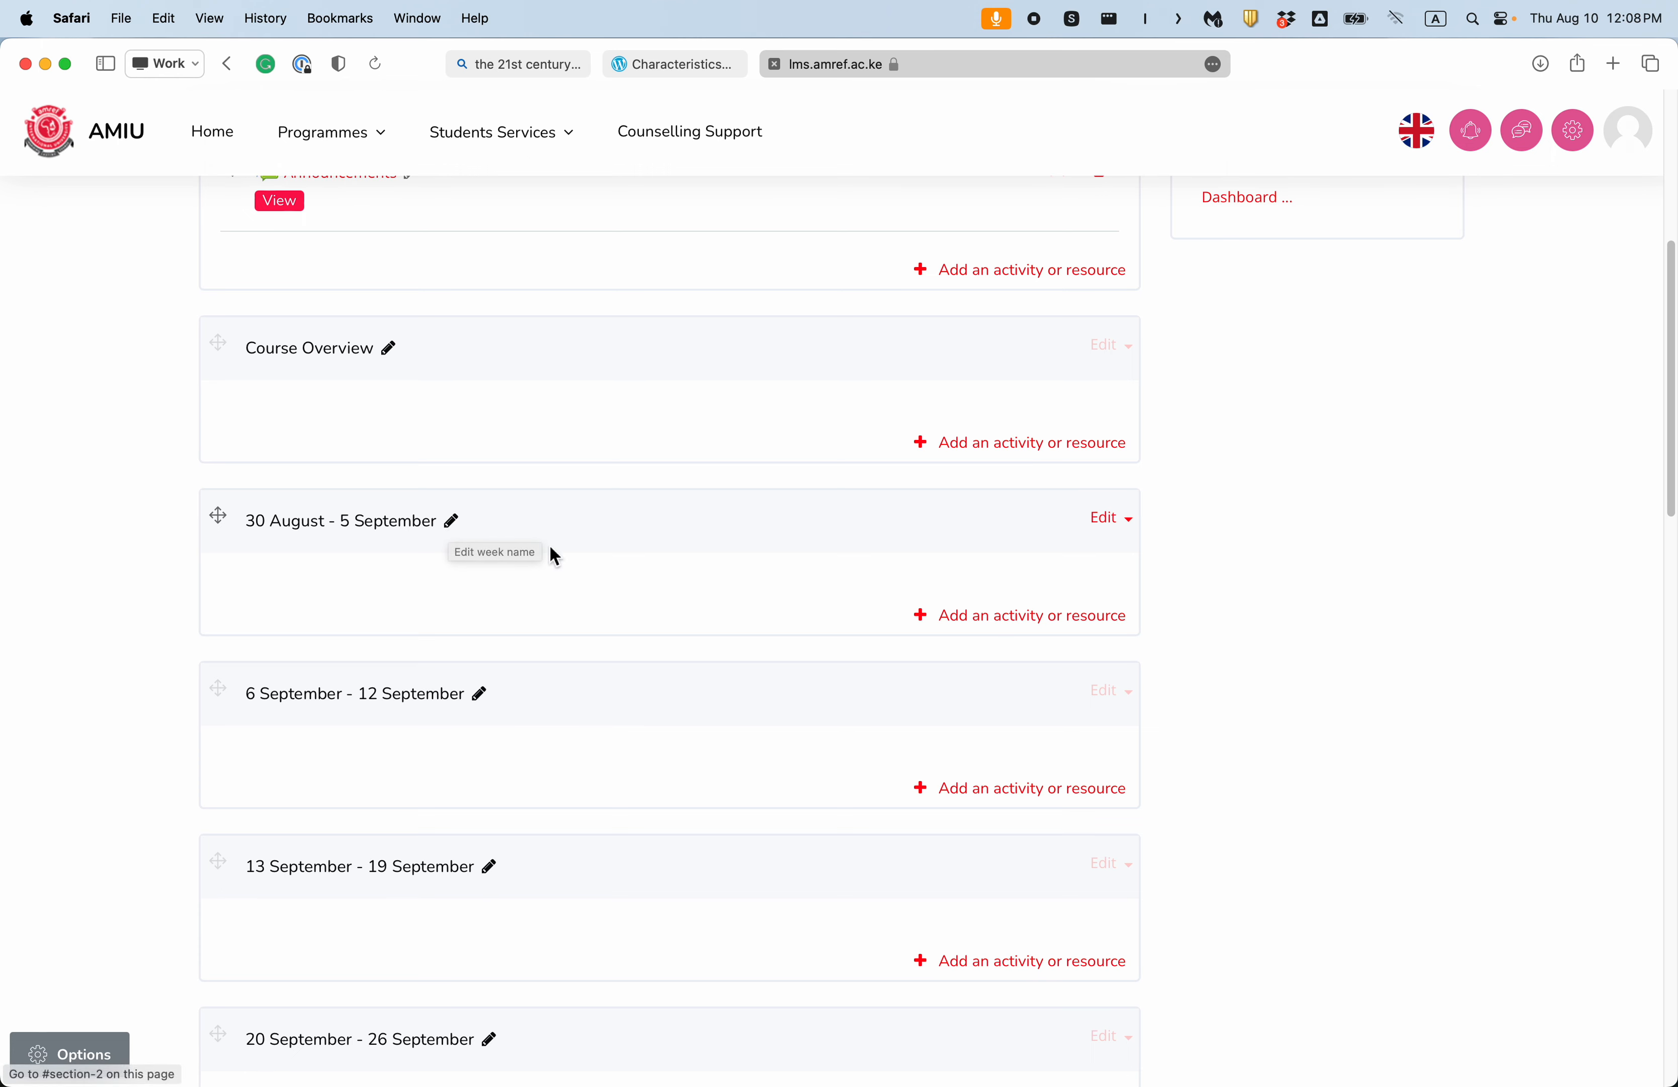
Step: Look up the week 1 topic in the Word course outline for naming the course sections
click(454, 524)
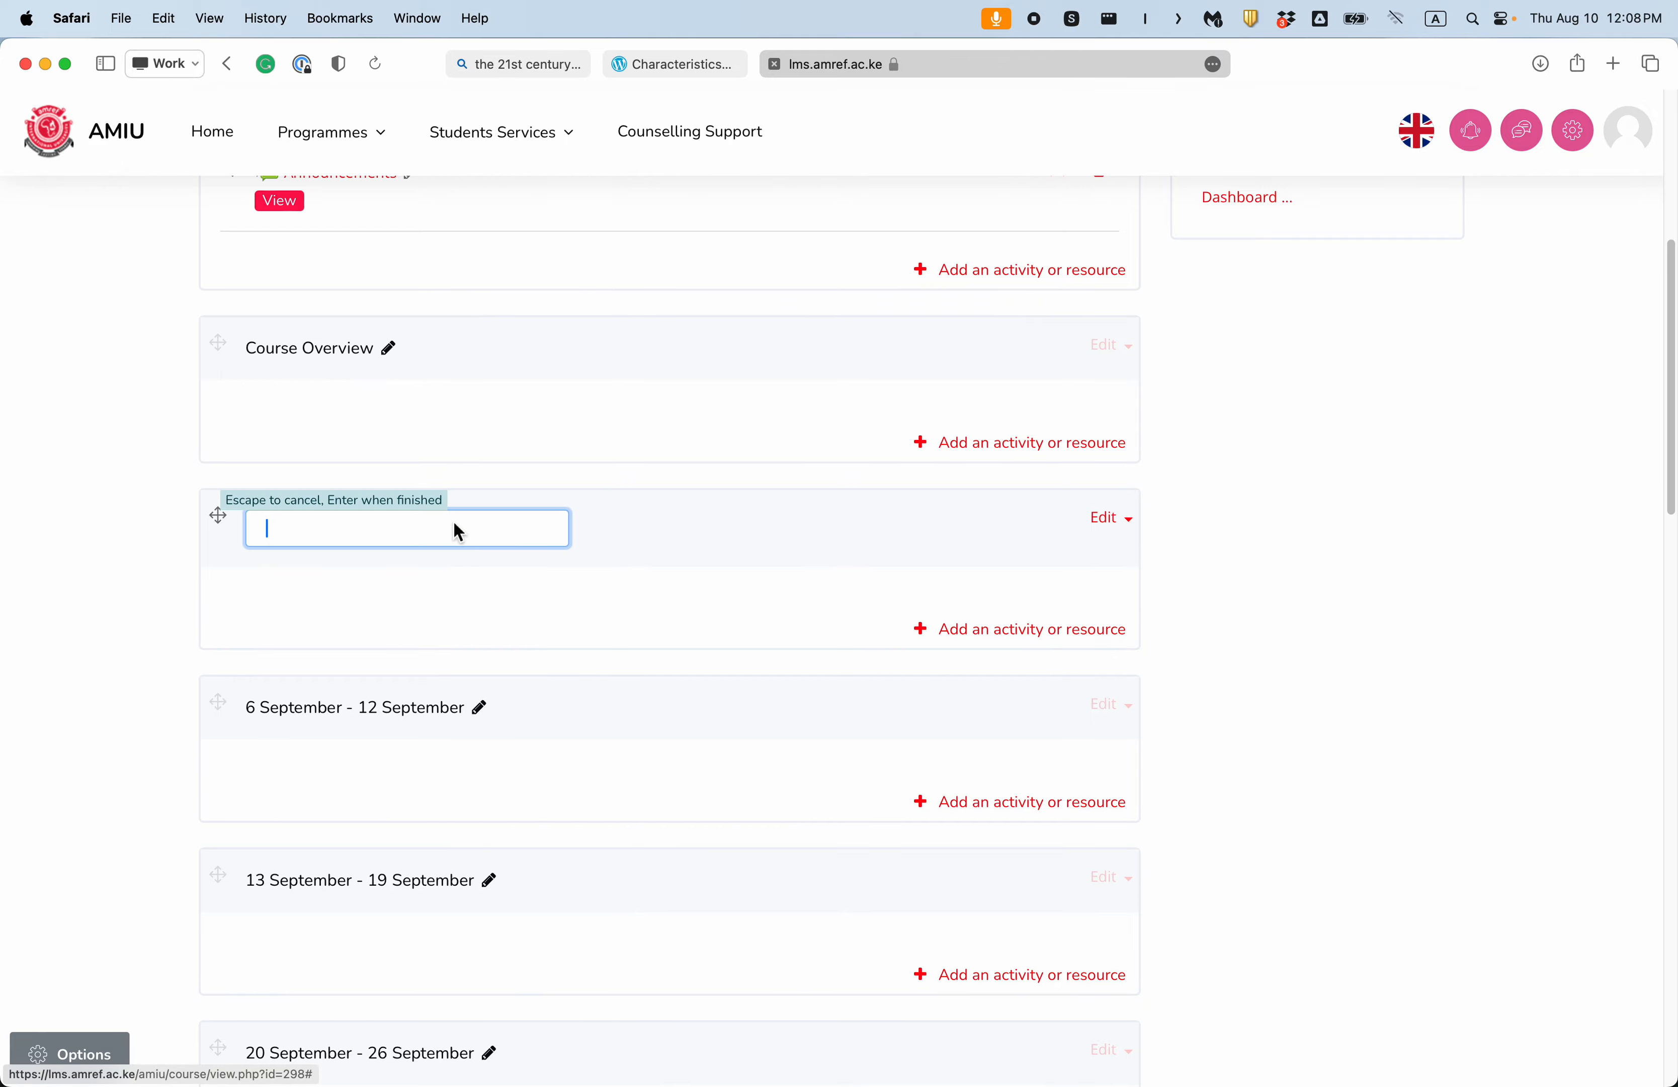
key(ctrl+Up)
click(476, 495)
scroll(465, 628, down, 5)
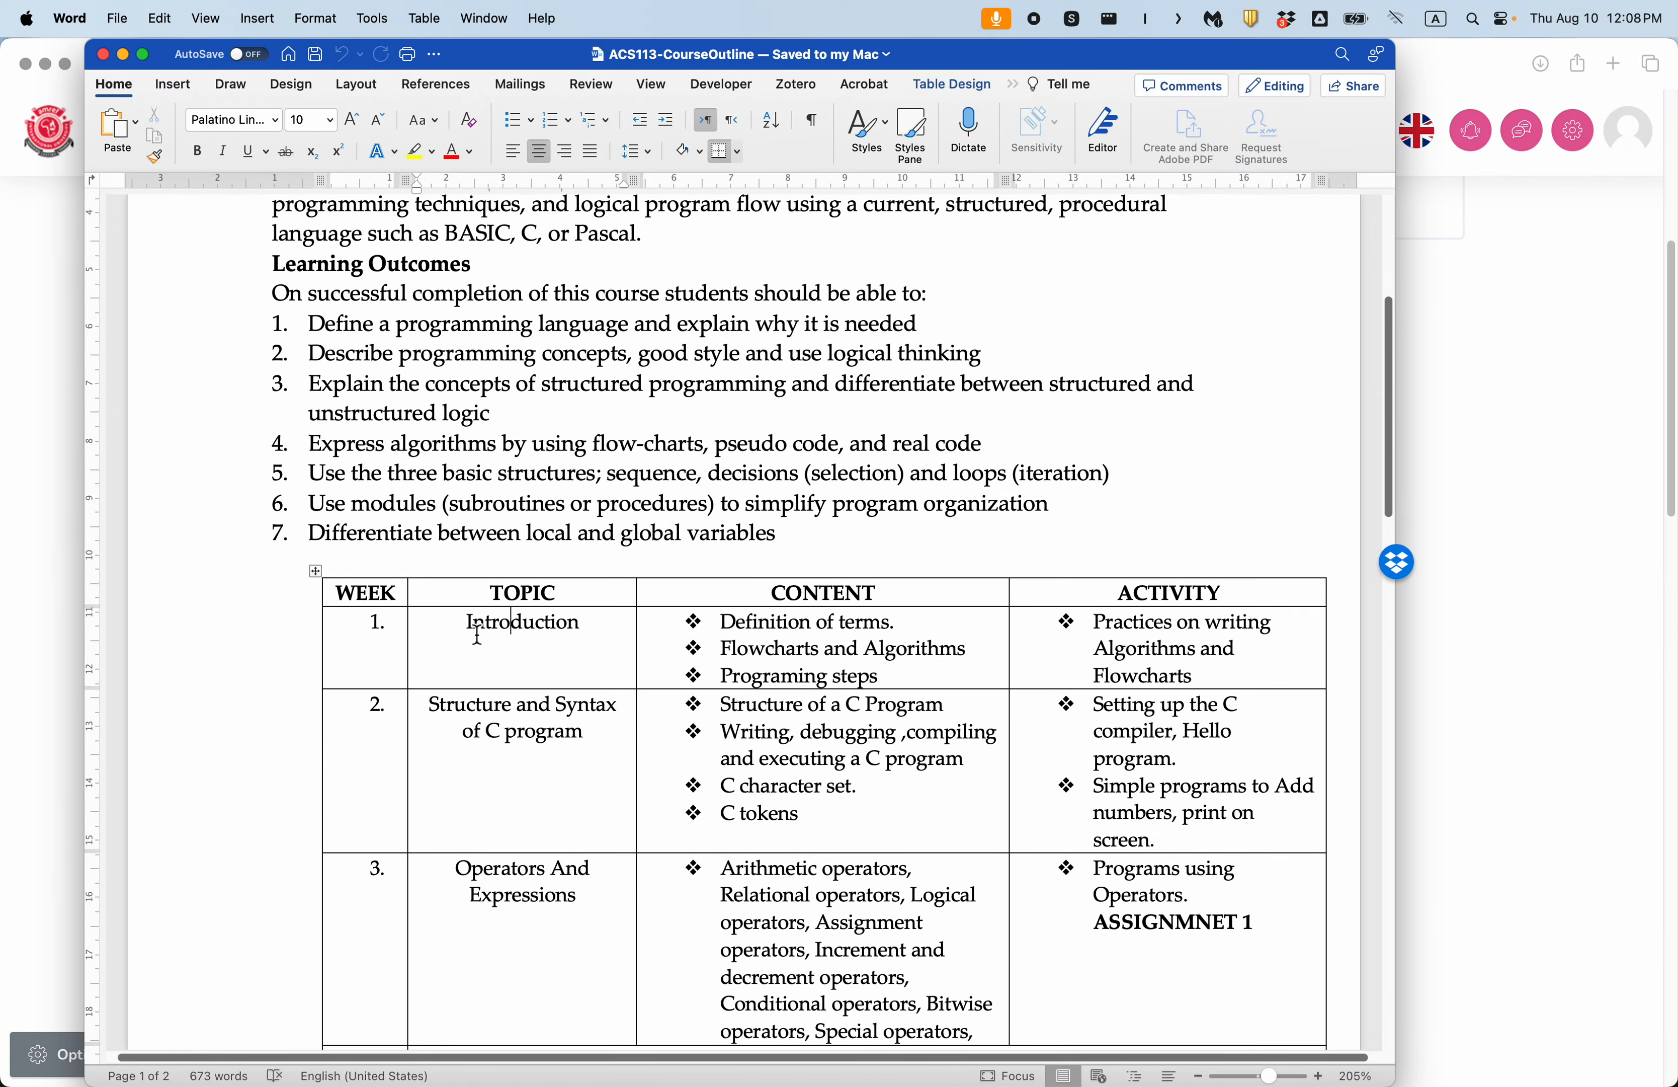
Step: Return to the course page in Safari and rename the Course Overview section as "Introduction and Course Overview"
key(ctrl+Up)
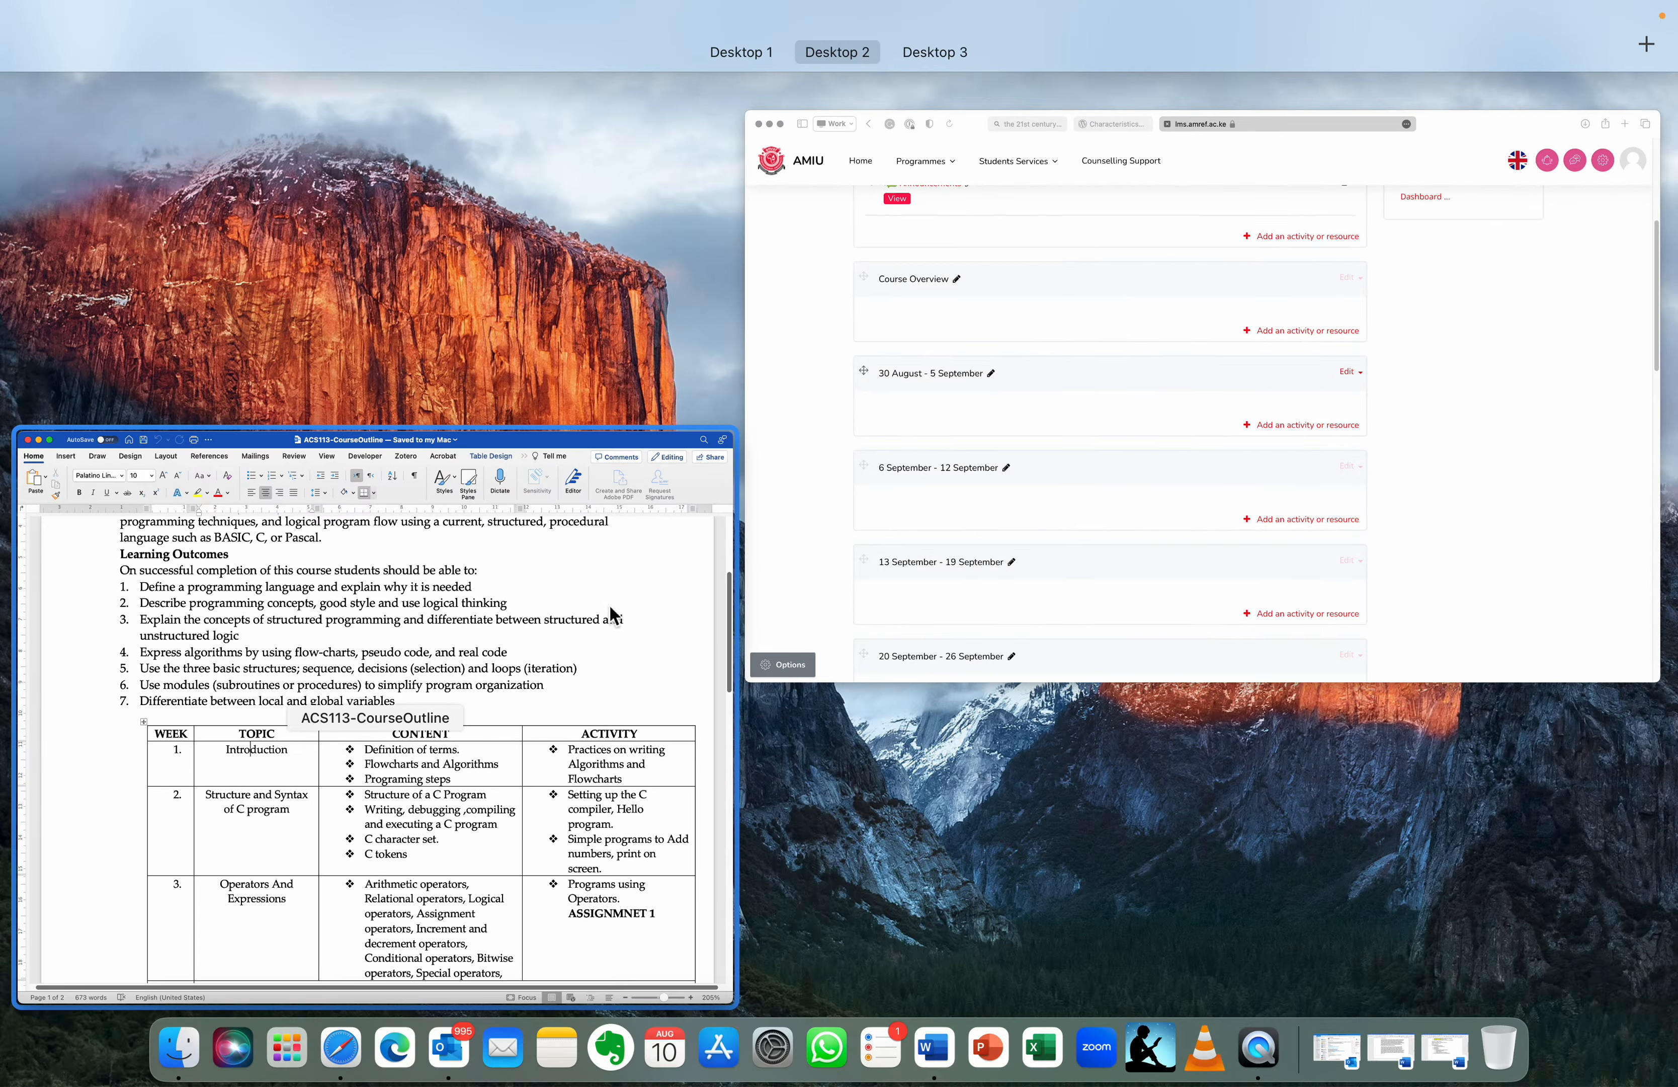
click(836, 585)
scroll(695, 604, up, 3)
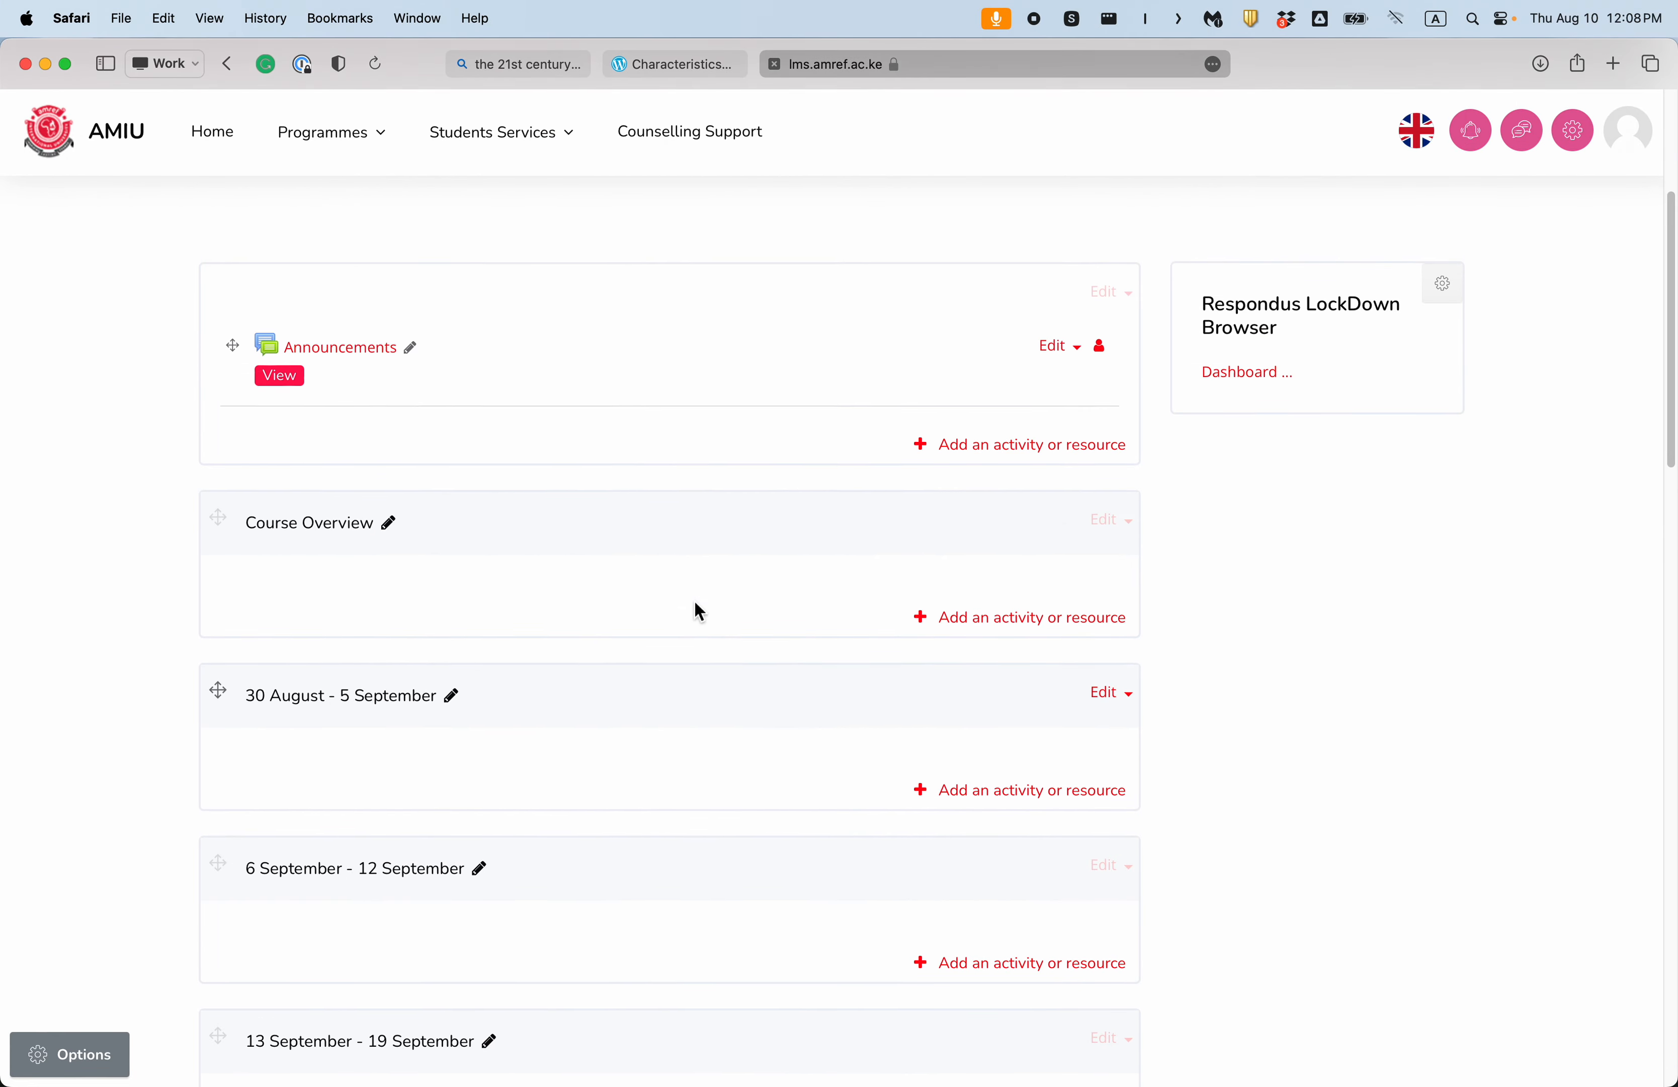
click(390, 531)
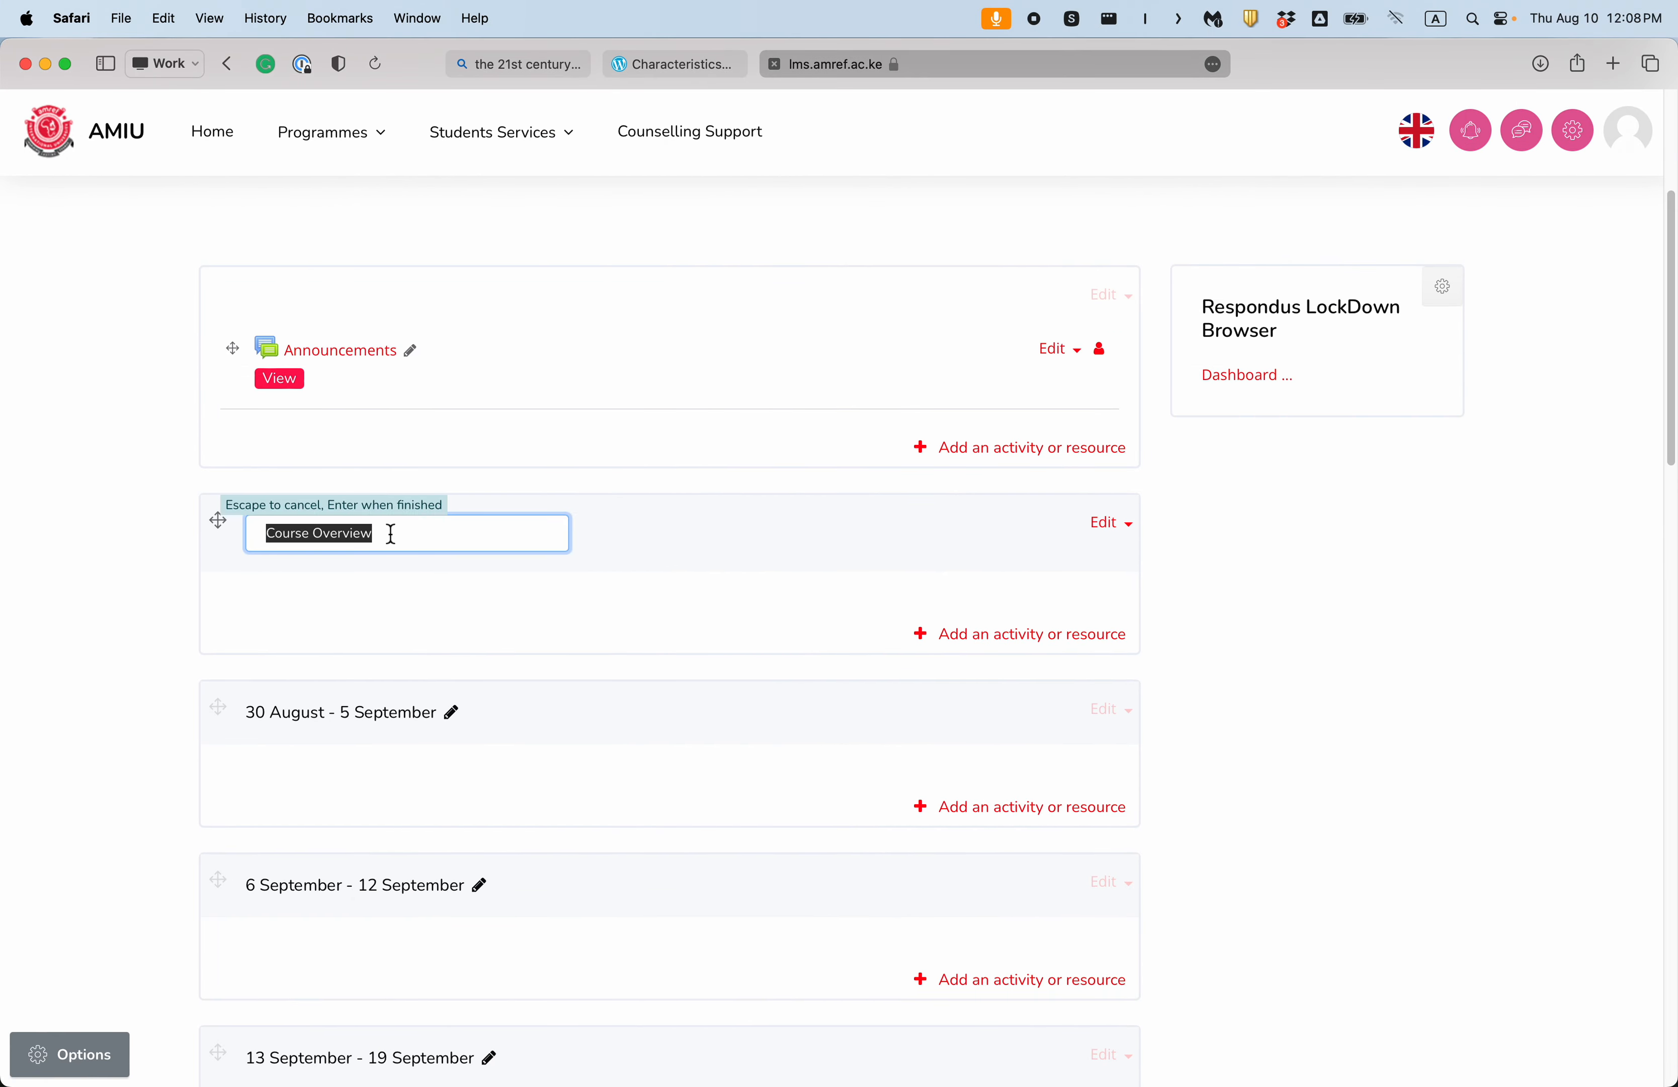
key(BackSpace)
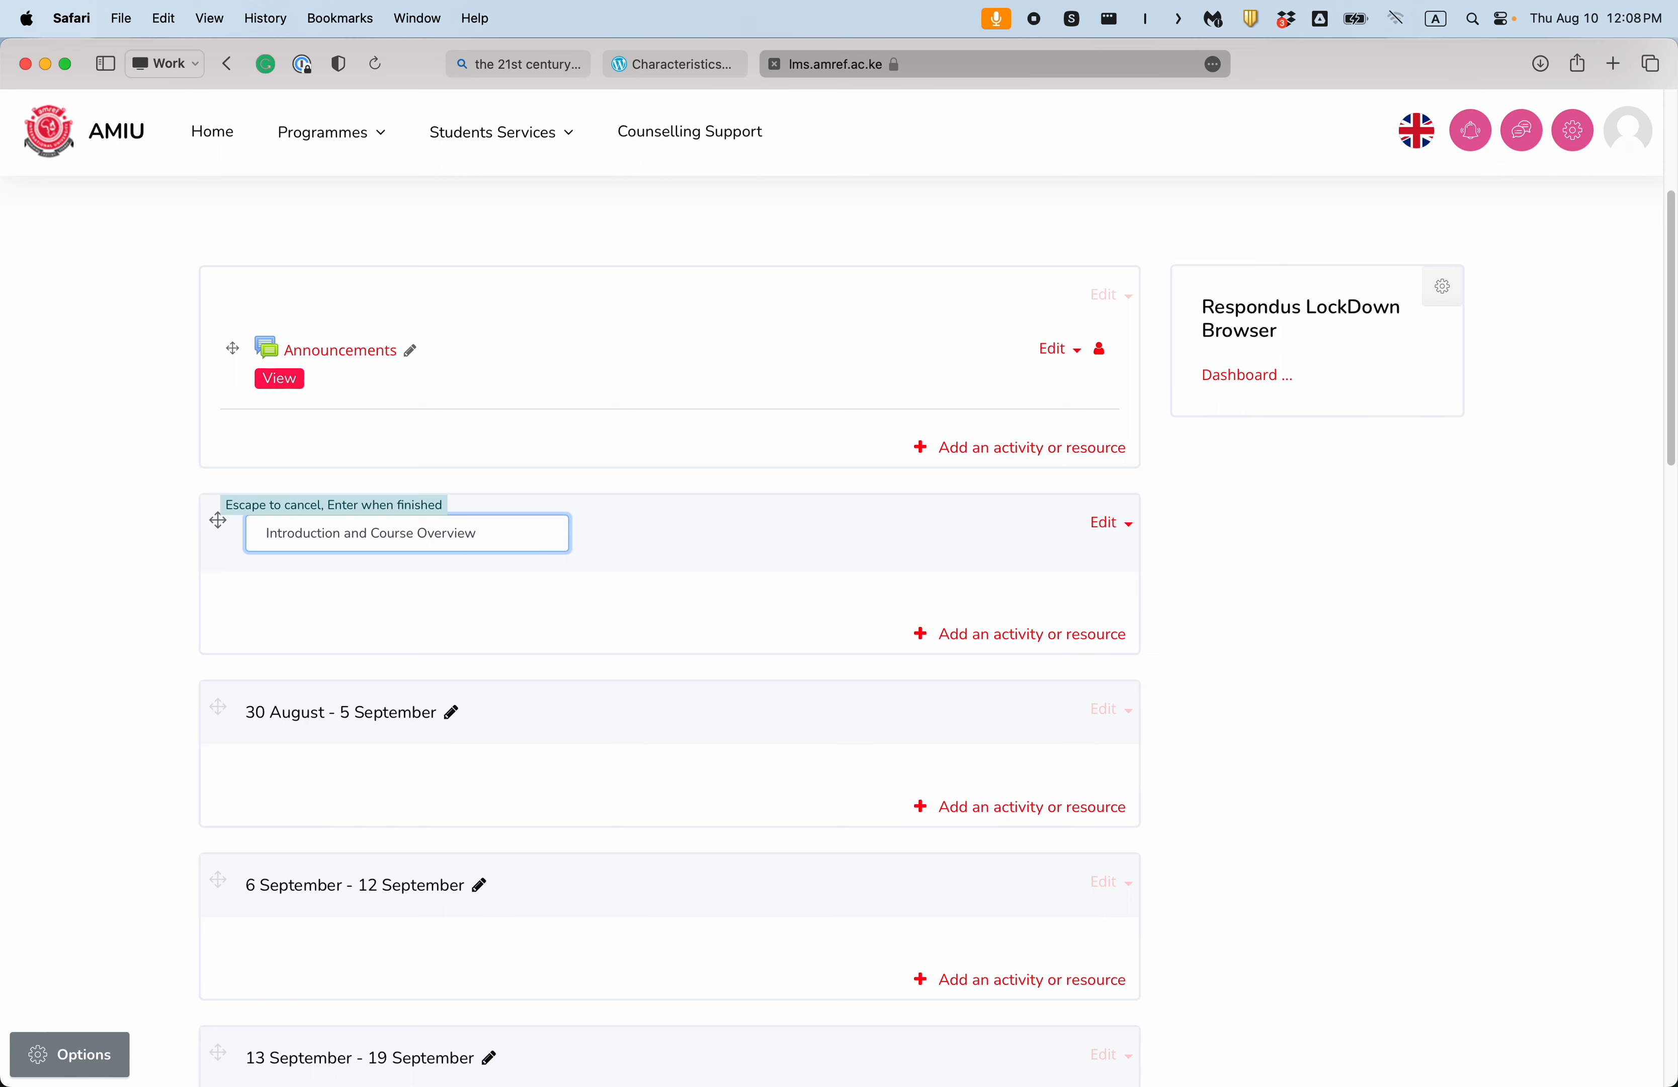
key(Return)
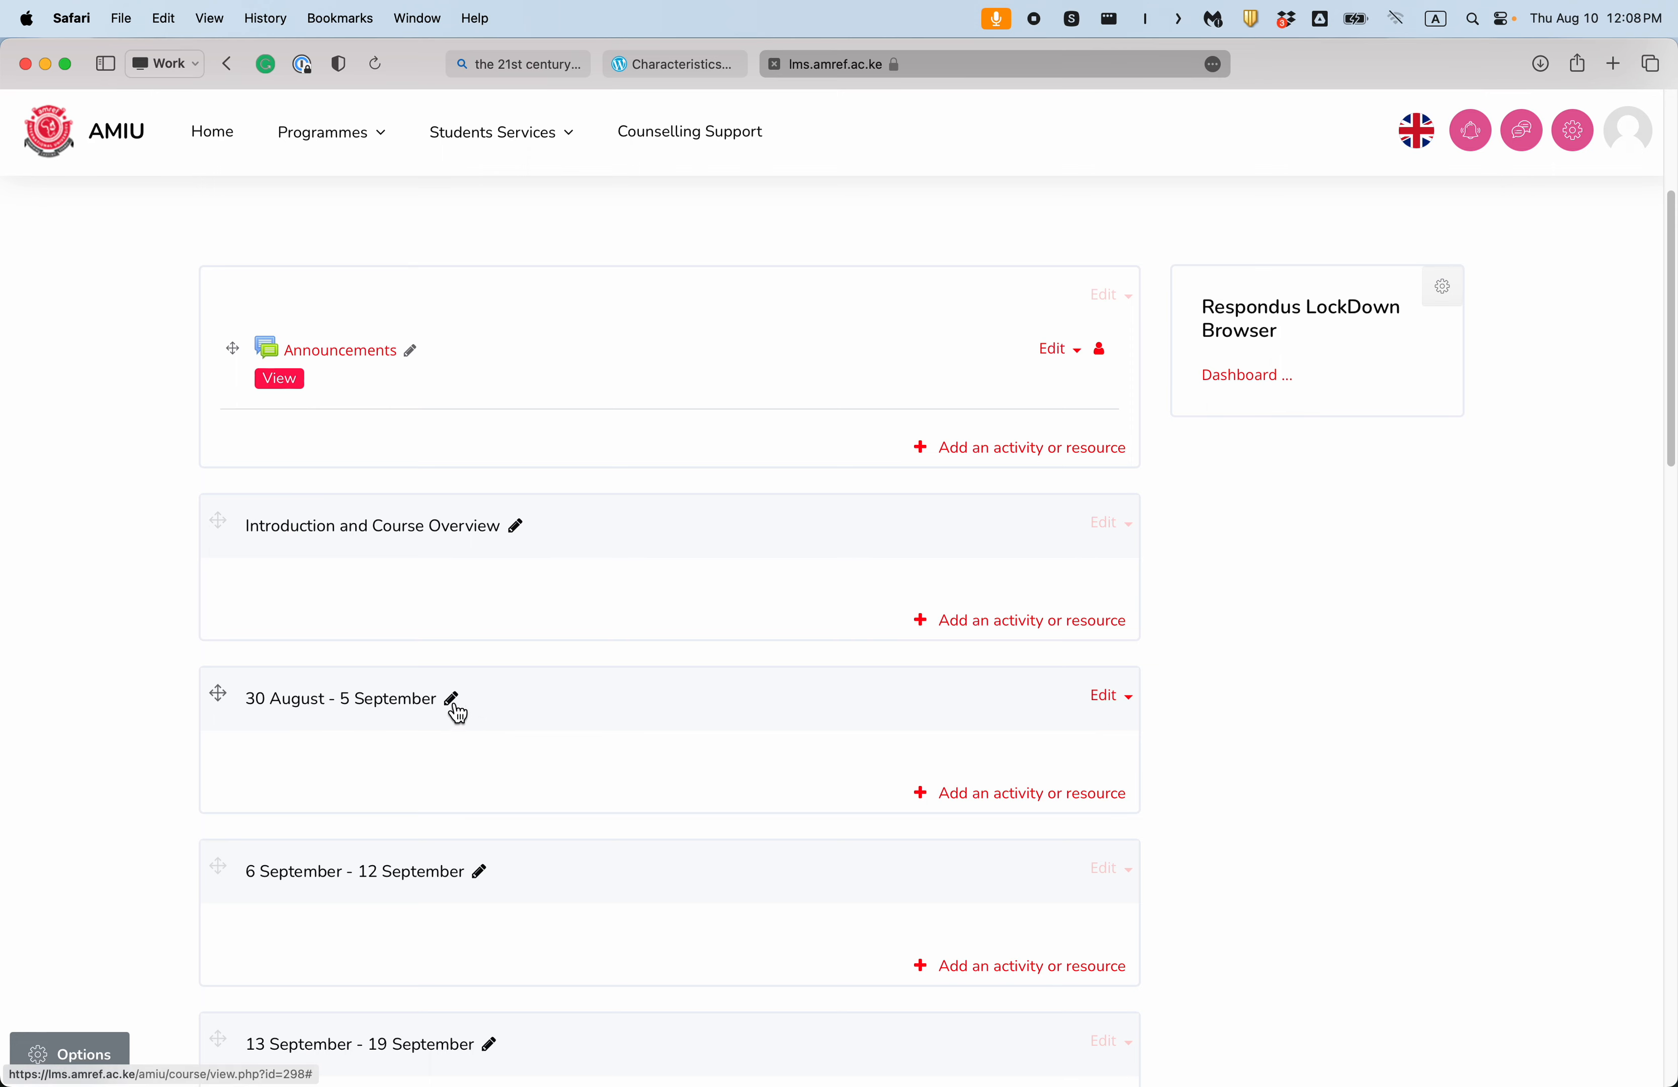
Step: Copy the week 2 topic from the Word outline and rename Safari's 30 August - 5 September section as "Structure and Syntax of C program"
key(ctrl+Up)
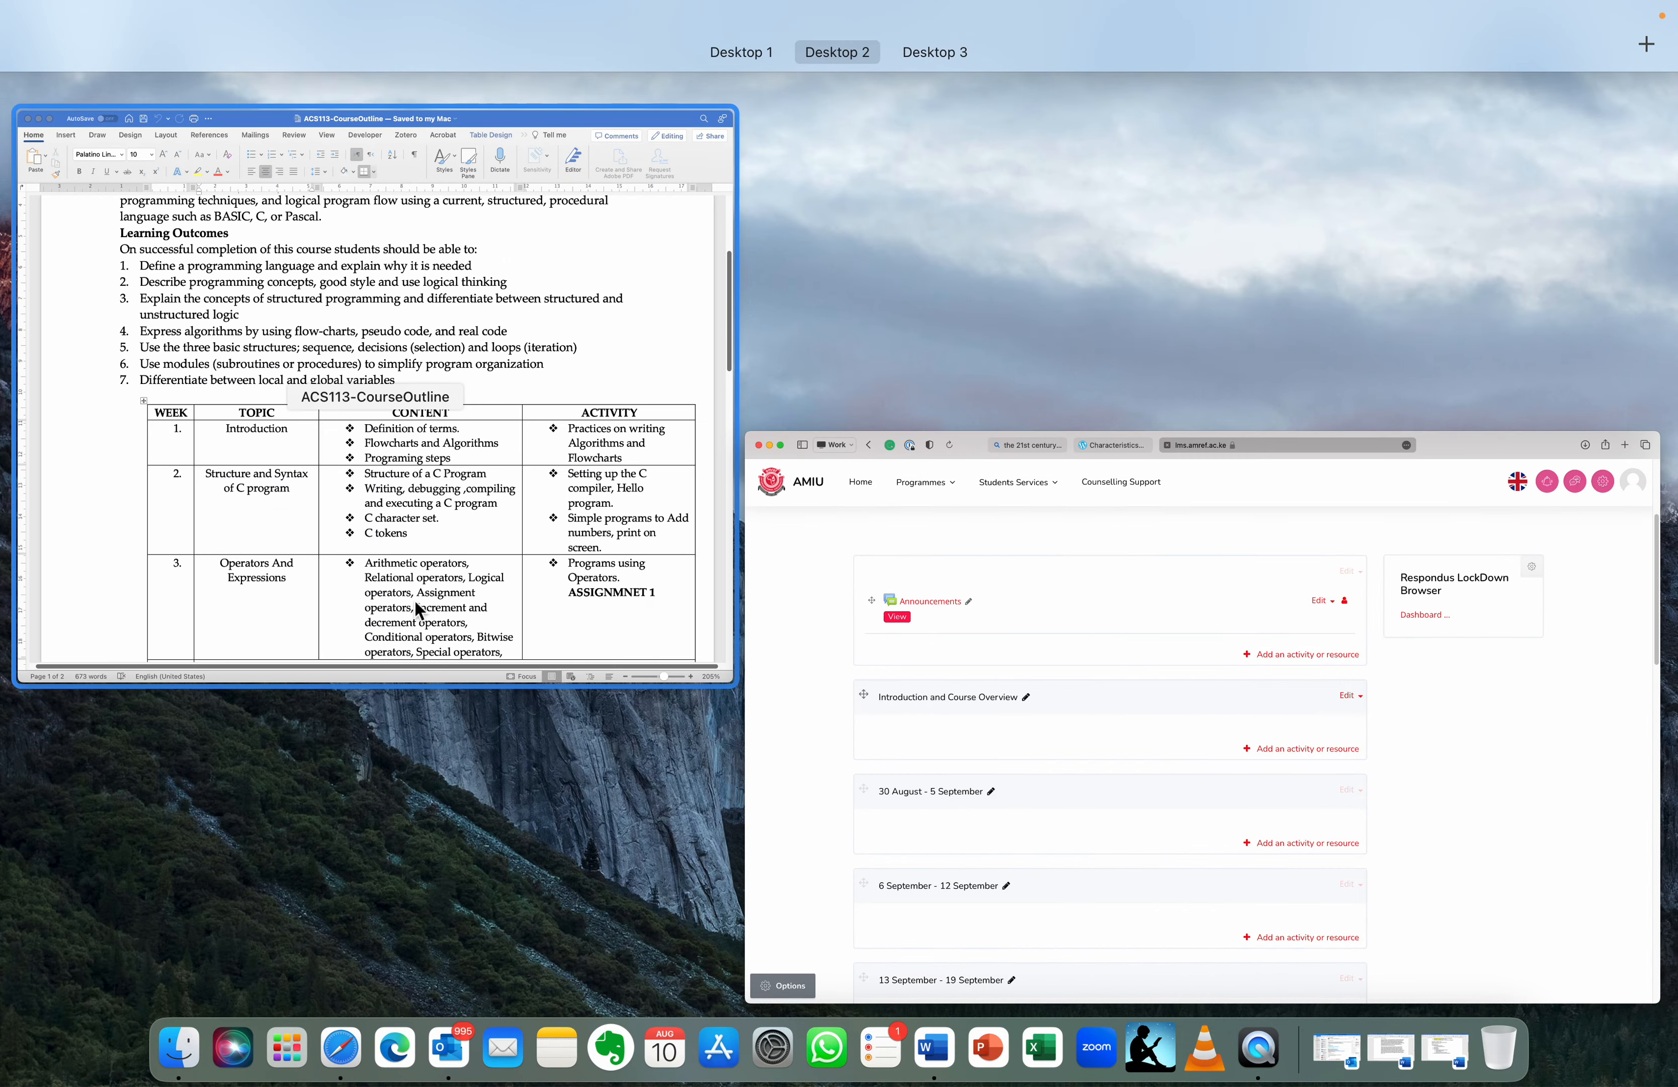
click(416, 608)
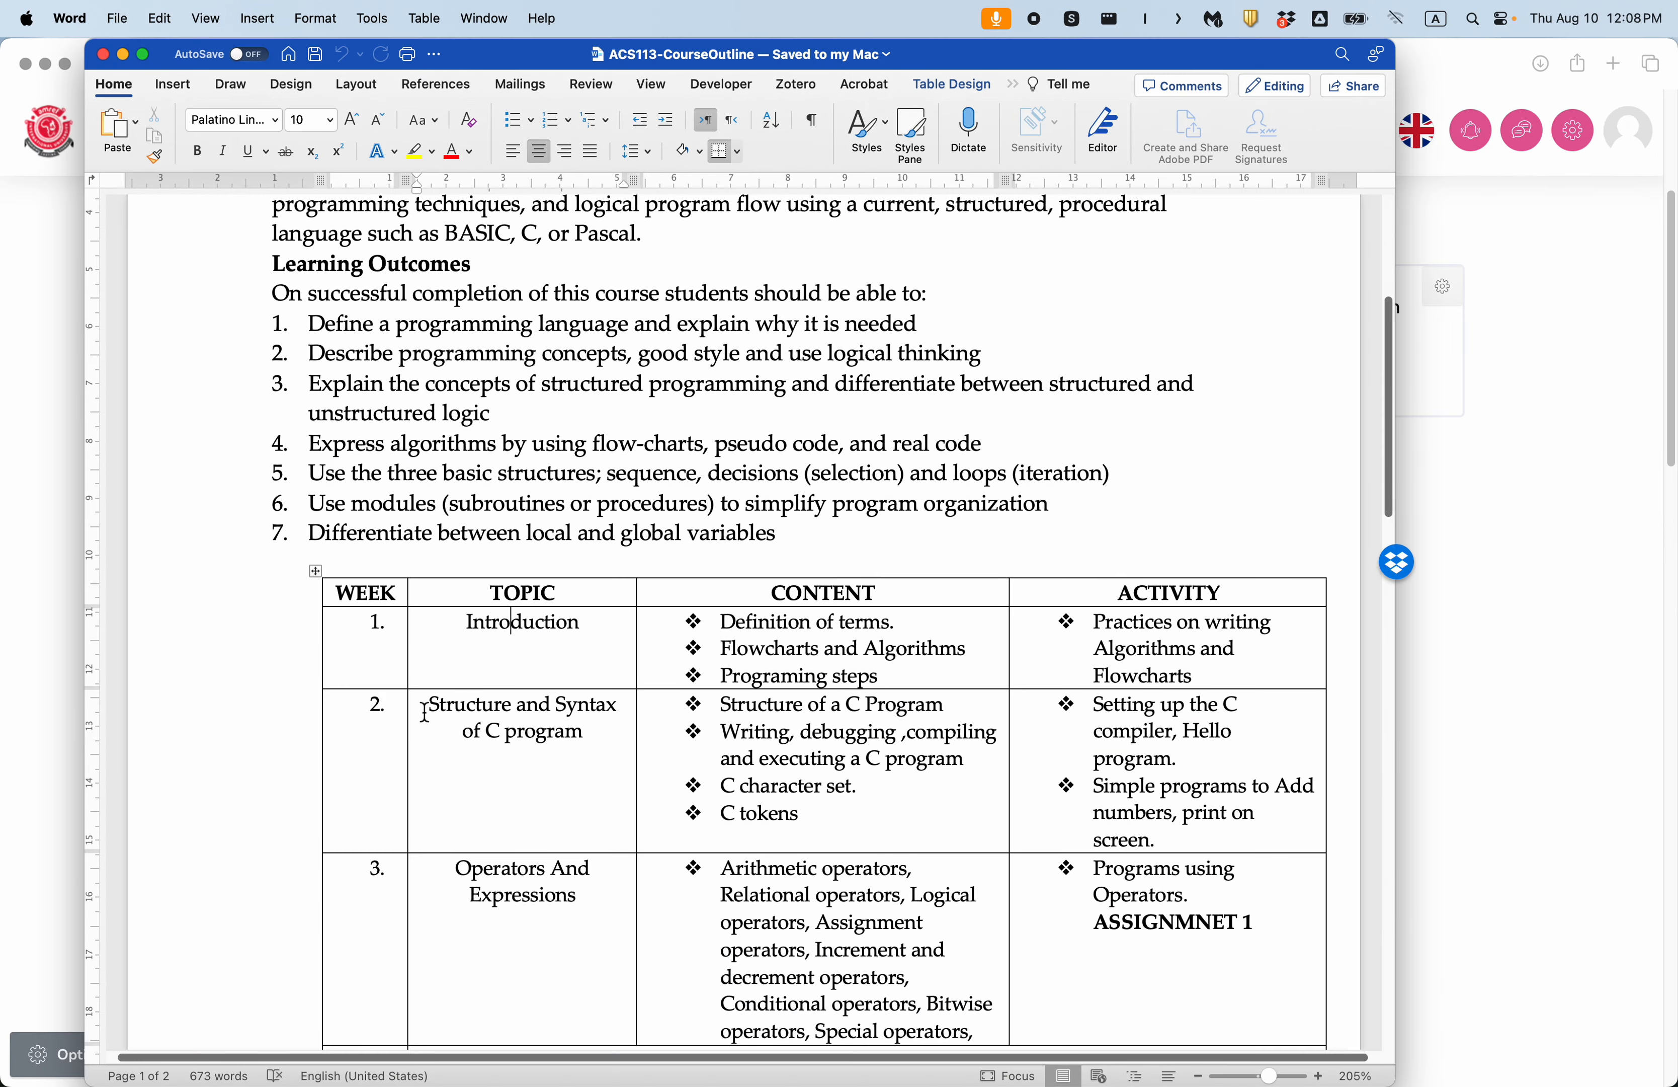
drag(424, 712, 575, 734)
key(super+c)
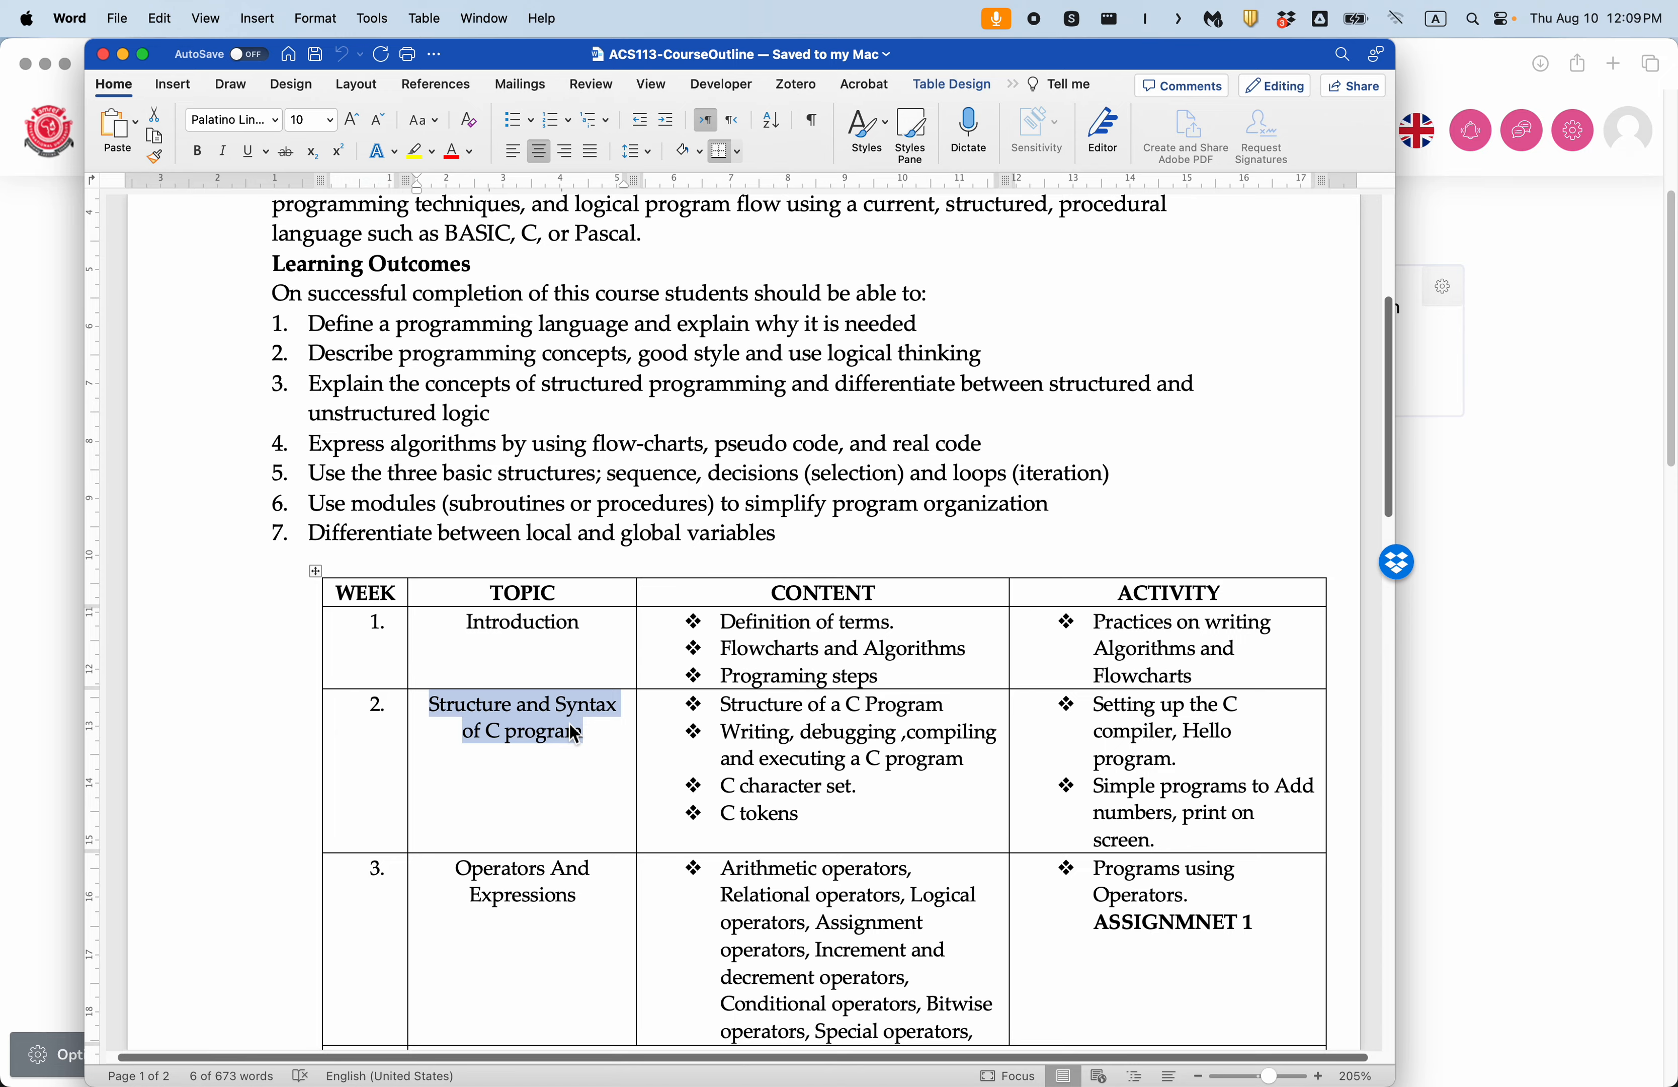
key(ctrl+Up)
click(904, 562)
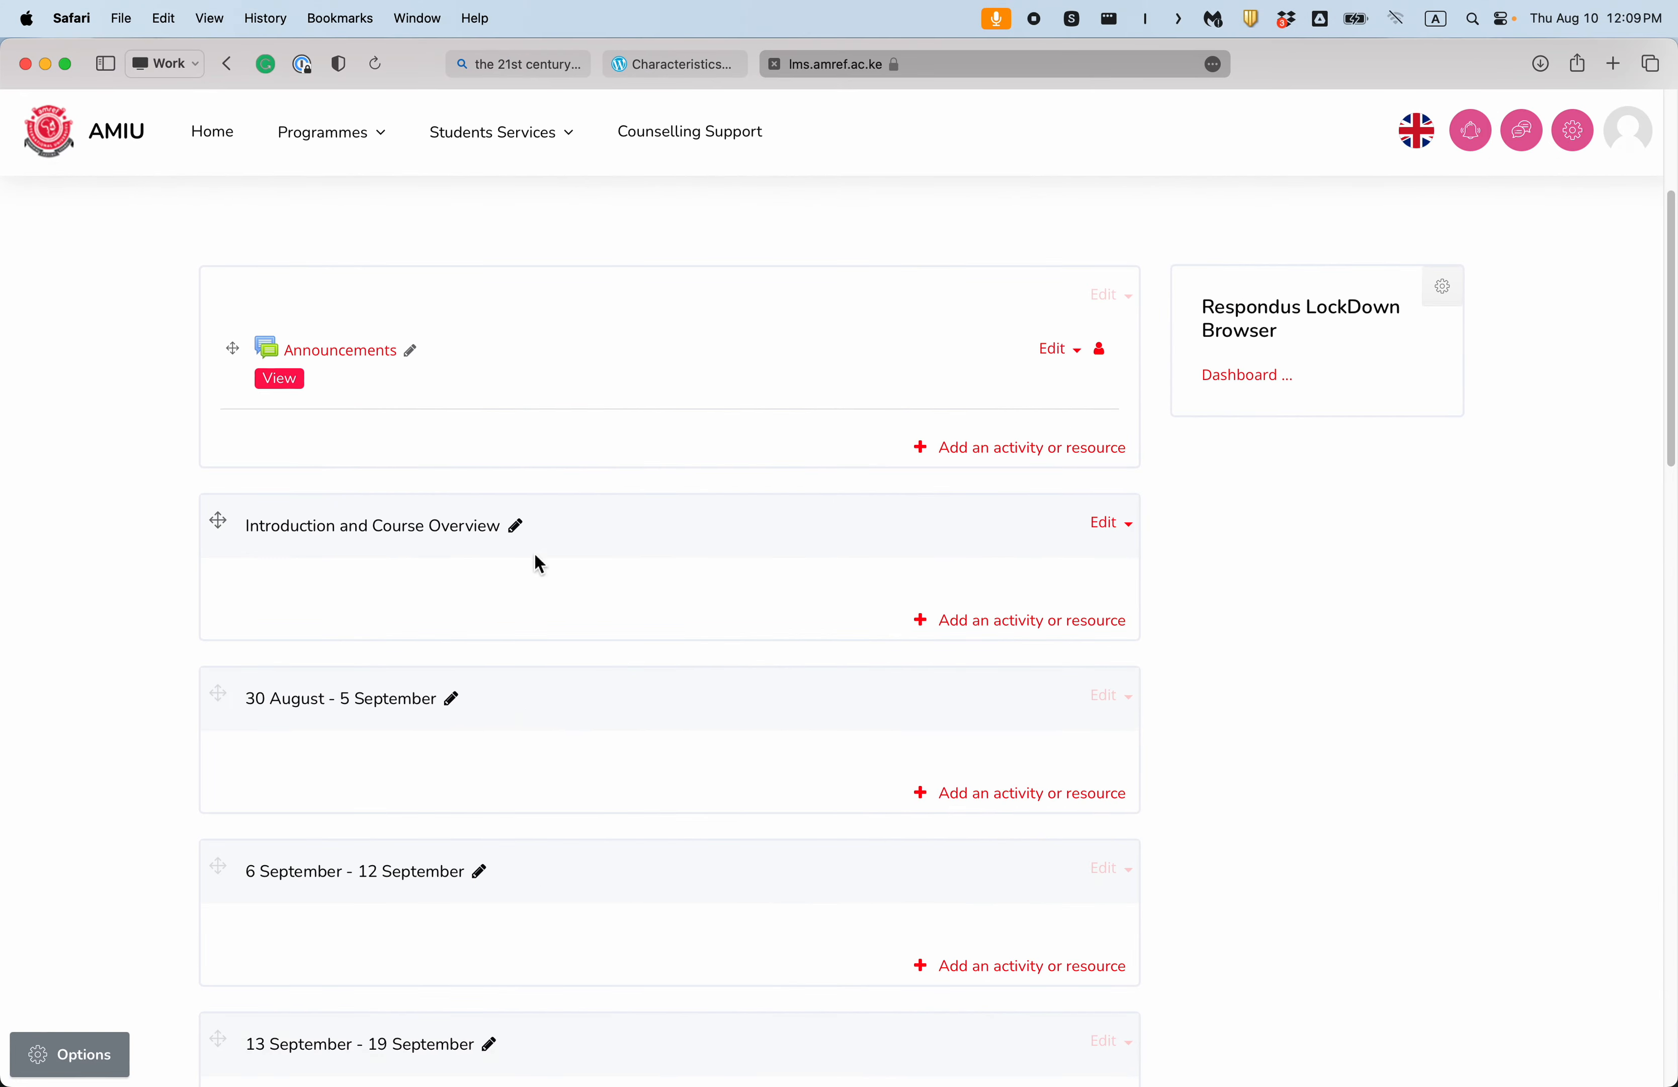
click(454, 700)
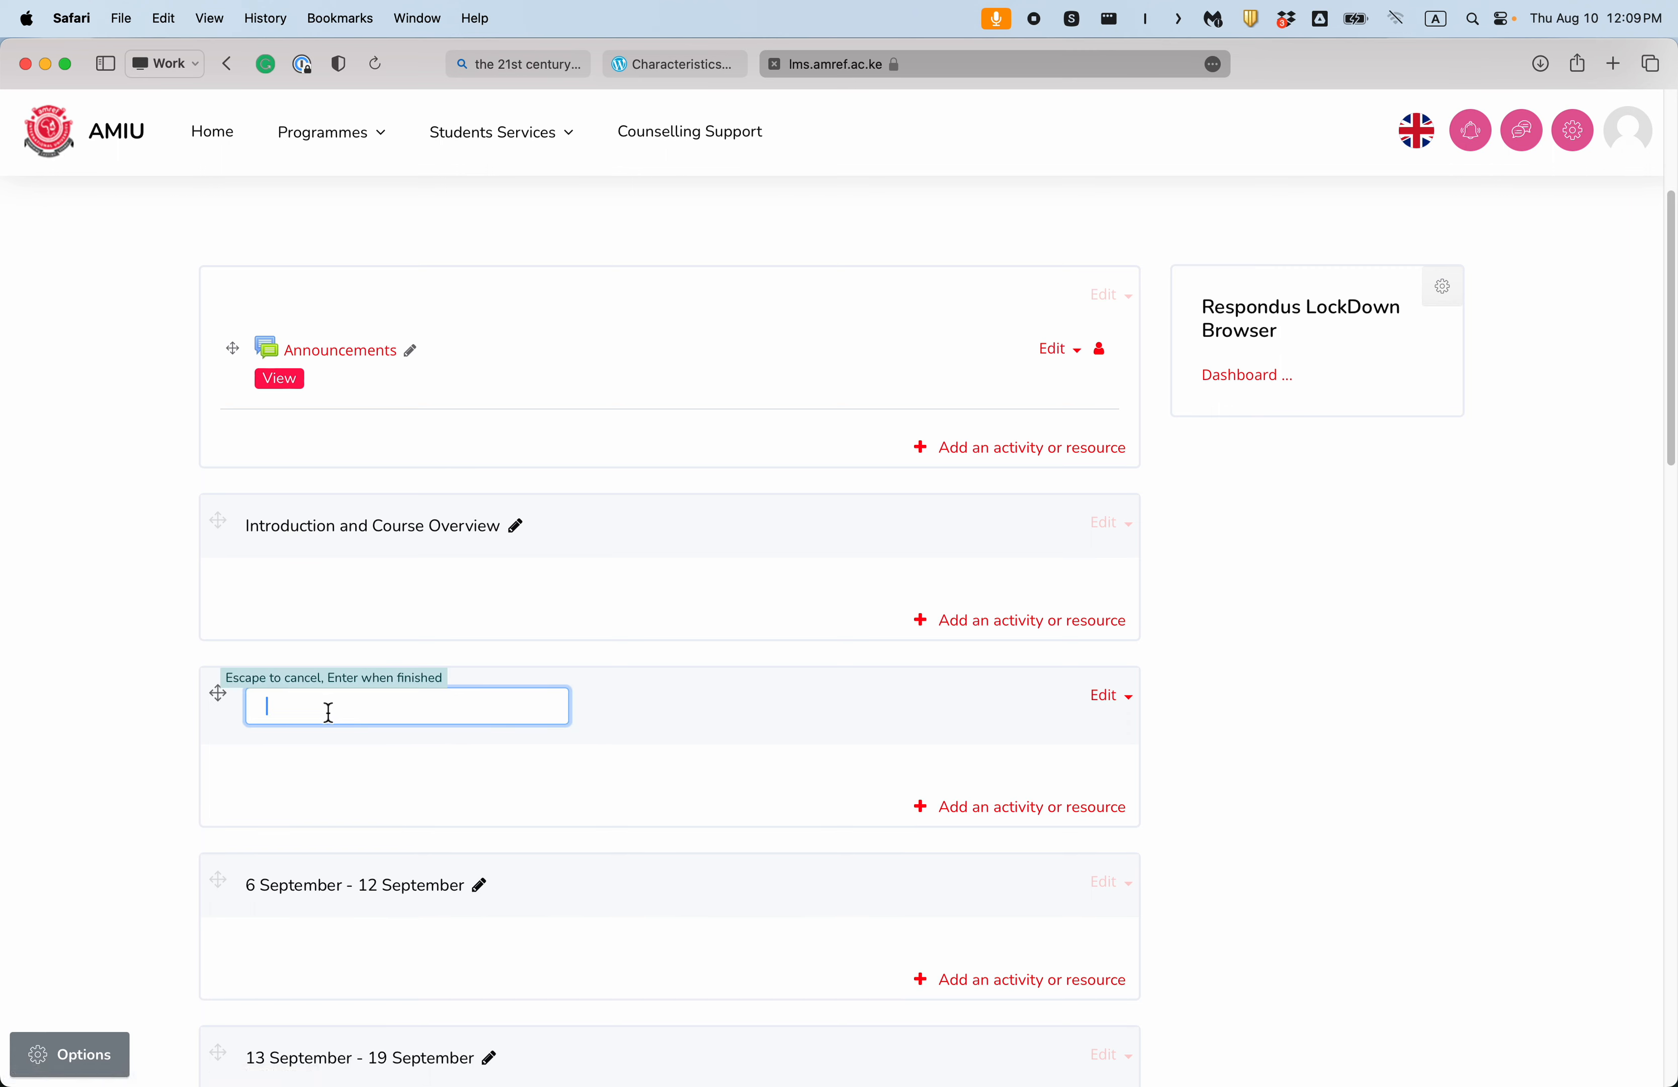
key(super+v)
key(Return)
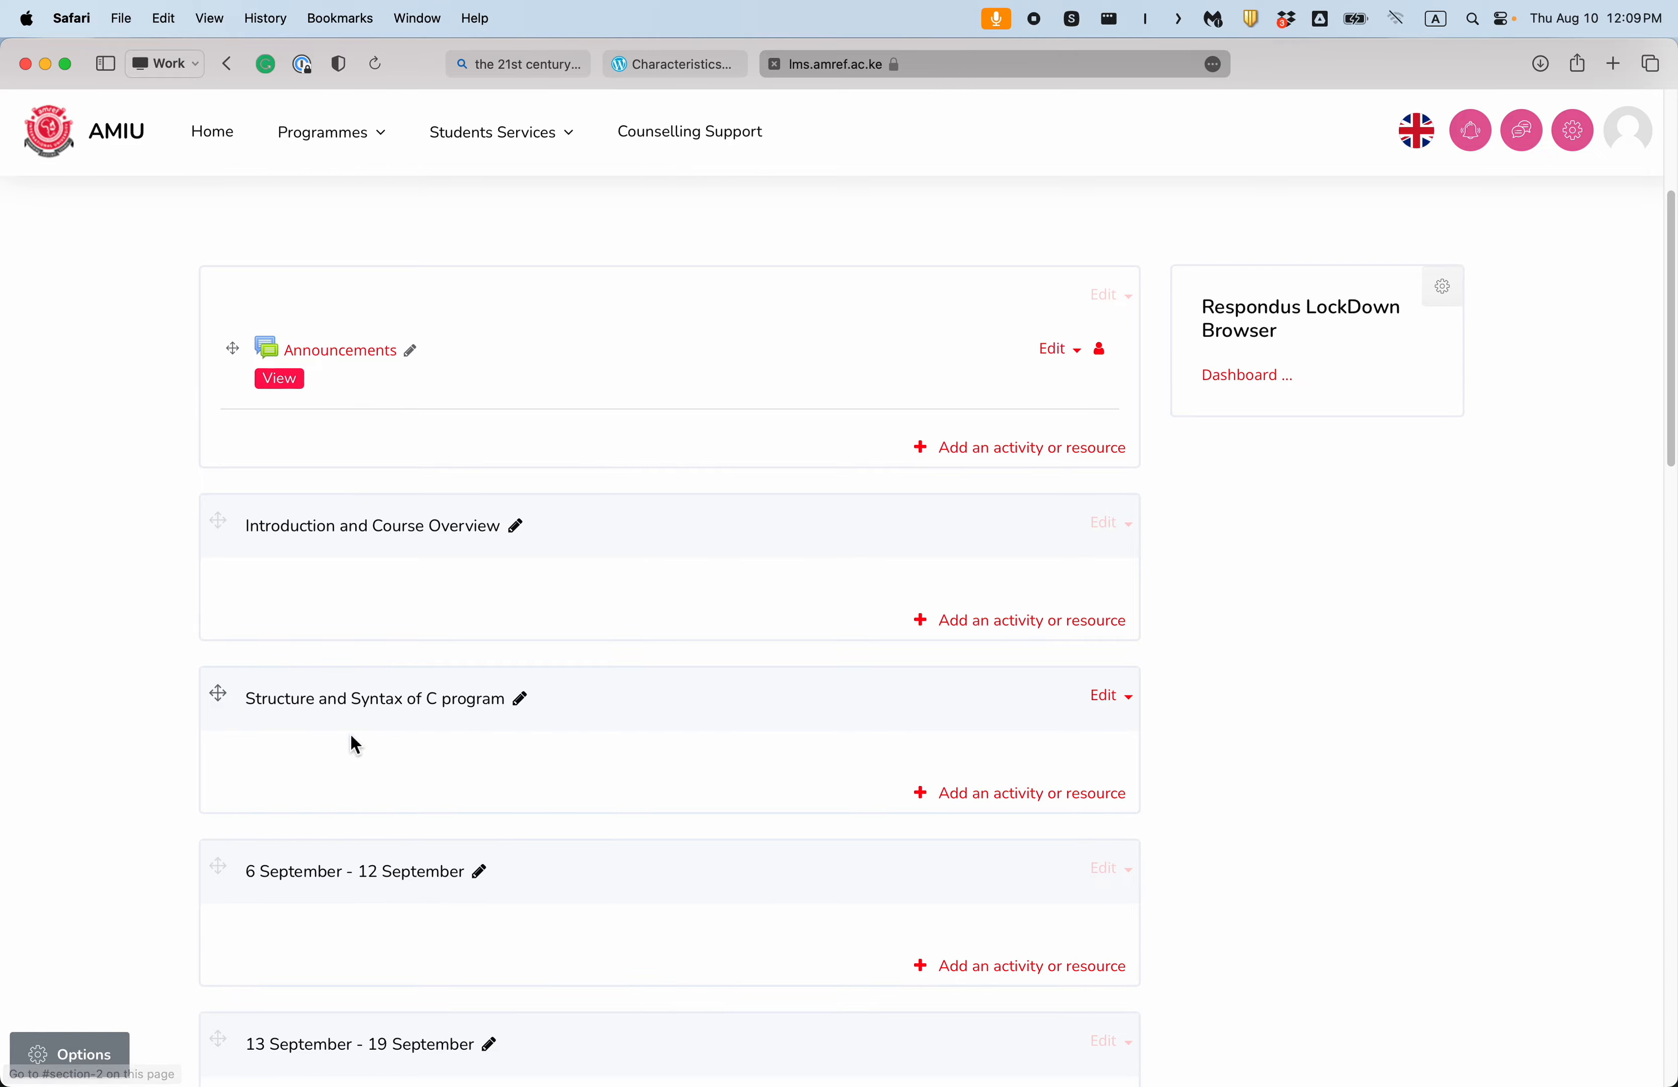
Step: Copy the week 3 topic from the Word outline and rename Safari's 6 September - 12 September section as "Operators And Expressions"
scroll(359, 734, down, 3)
key(ctrl+Up)
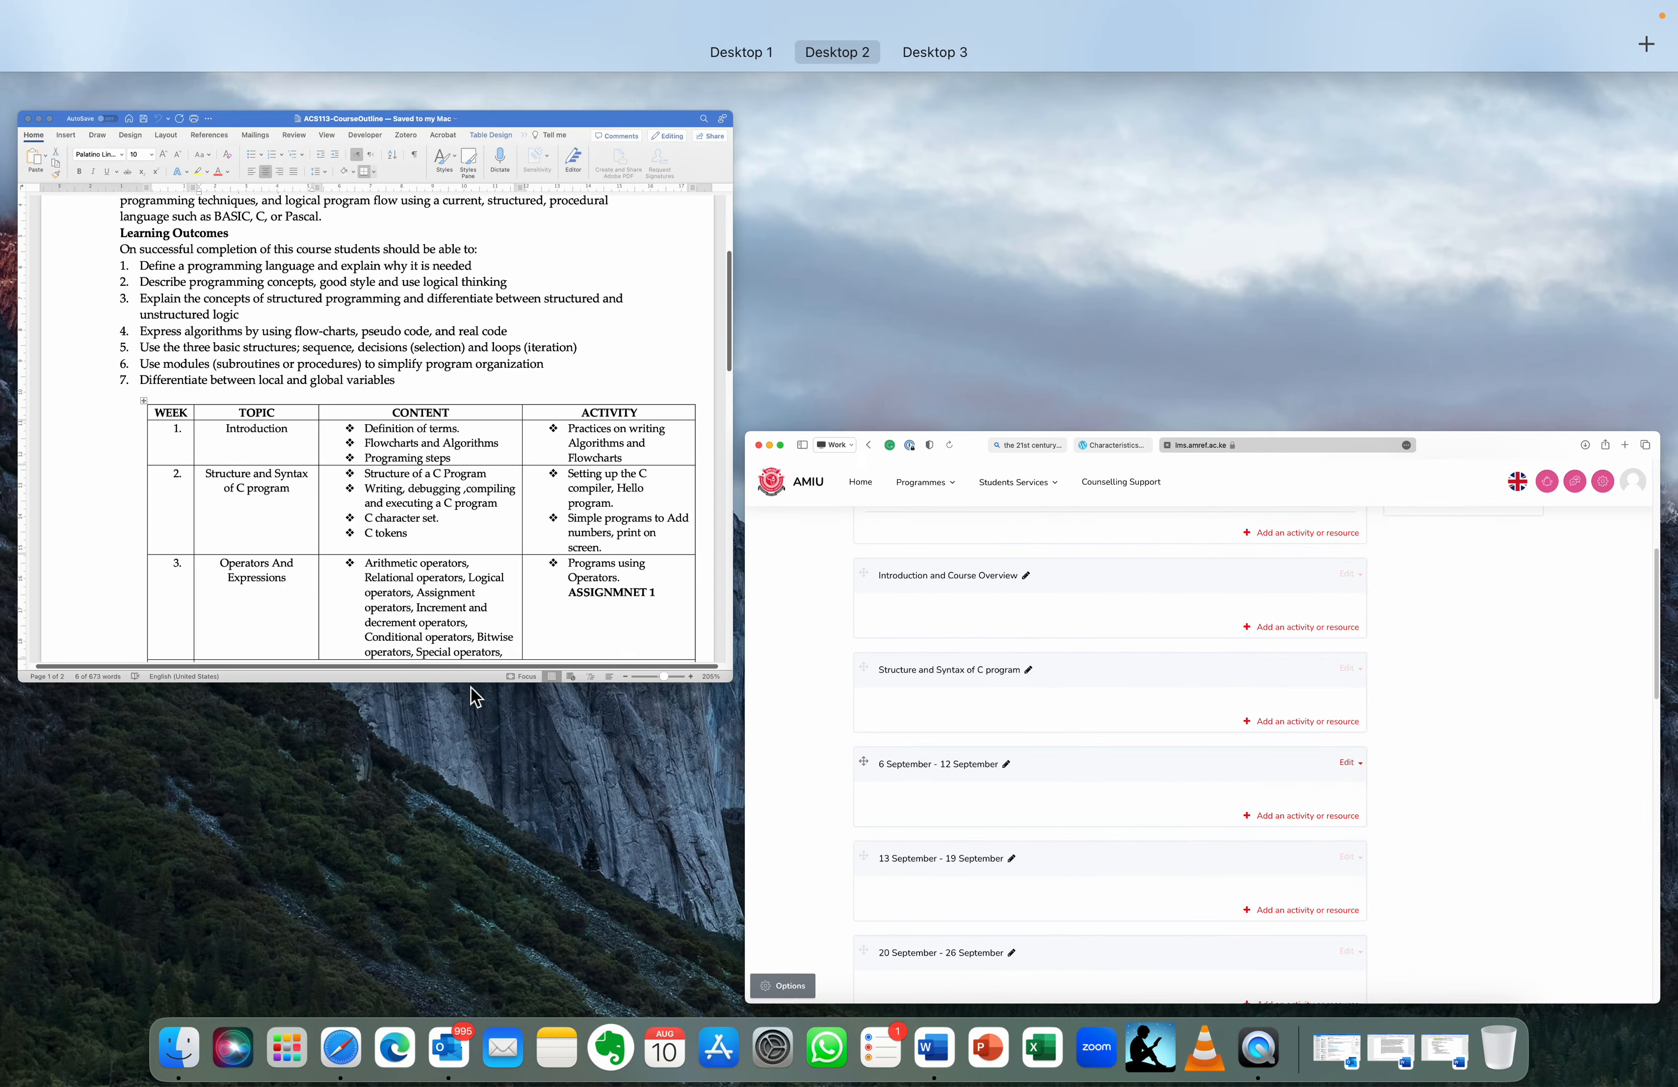
click(453, 592)
scroll(462, 677, down, 4)
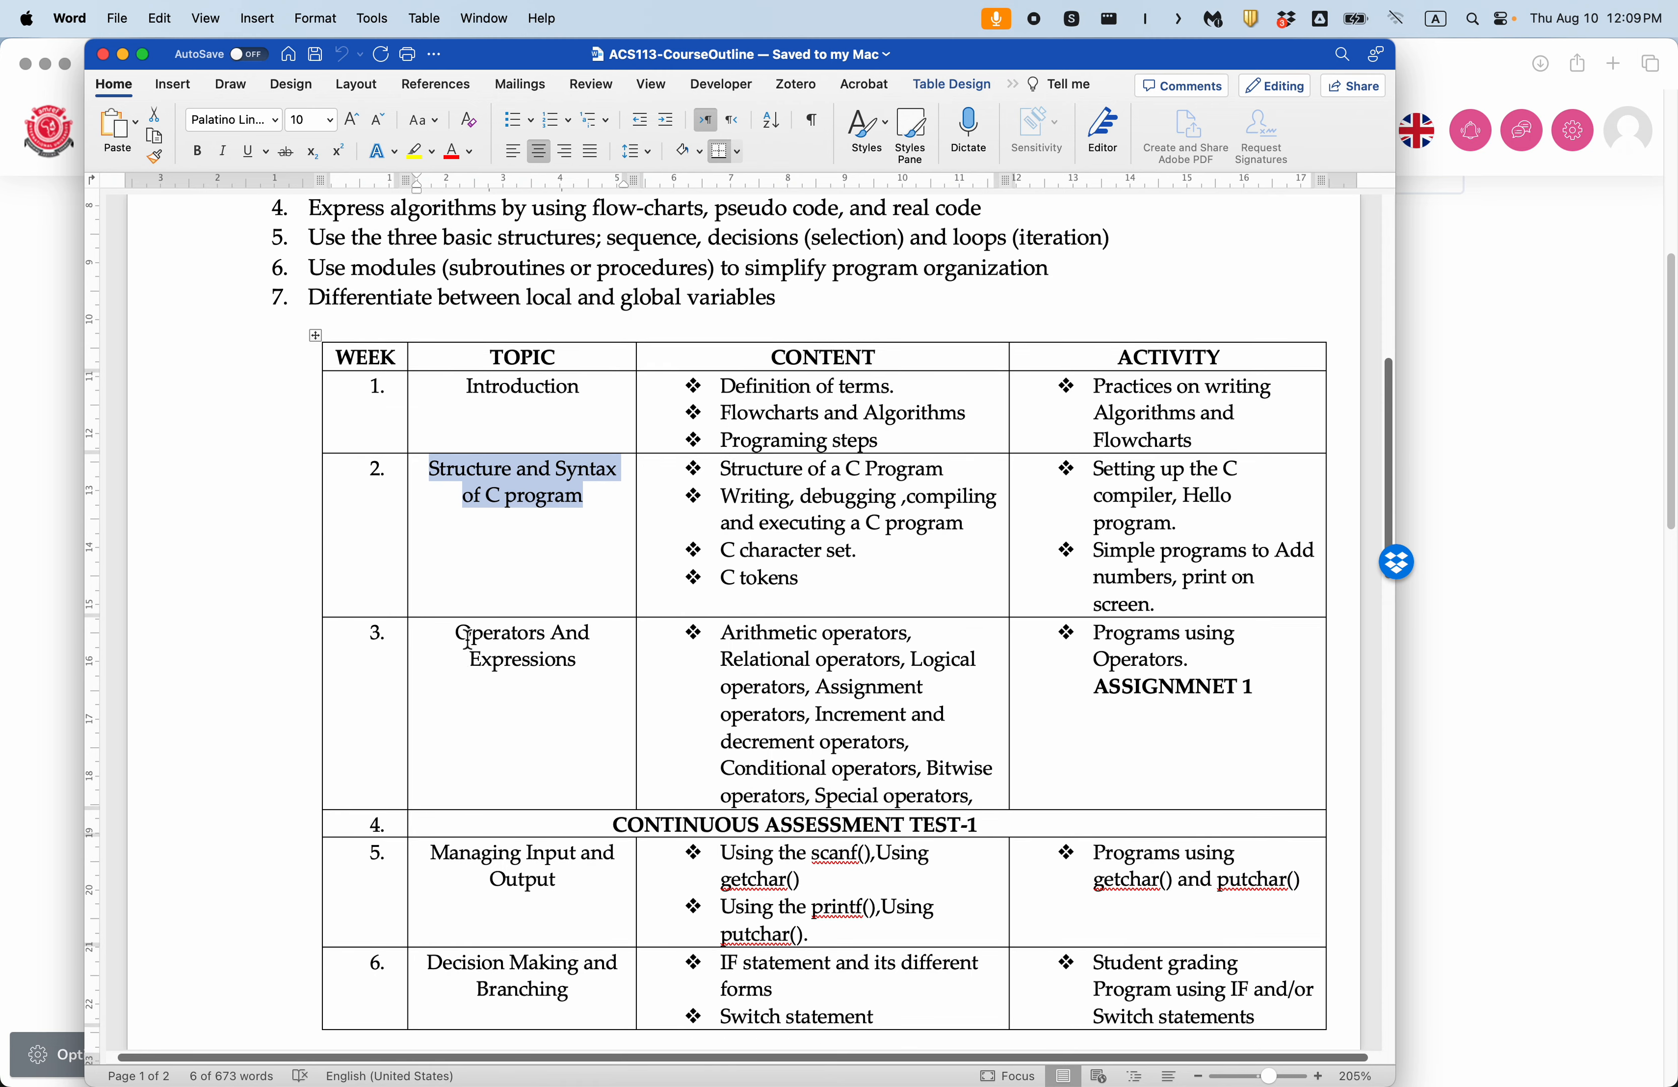
drag(455, 638, 558, 660)
key(super+c)
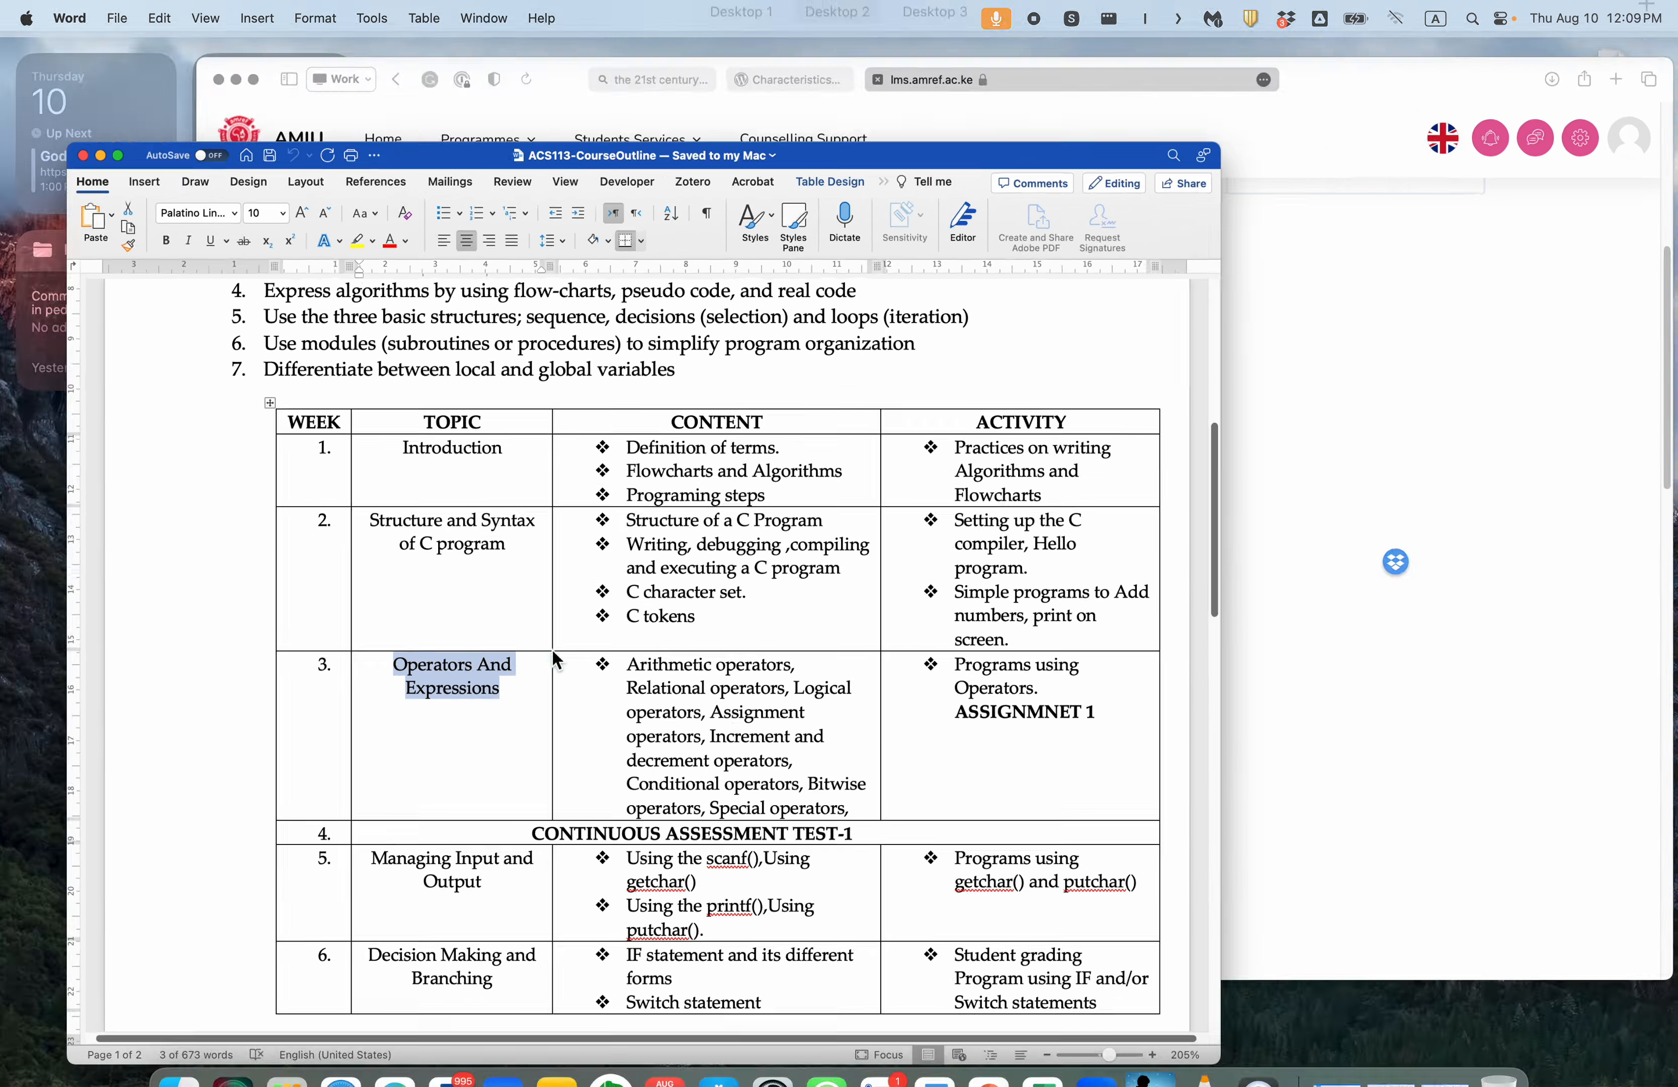
key(ctrl+Up)
click(854, 584)
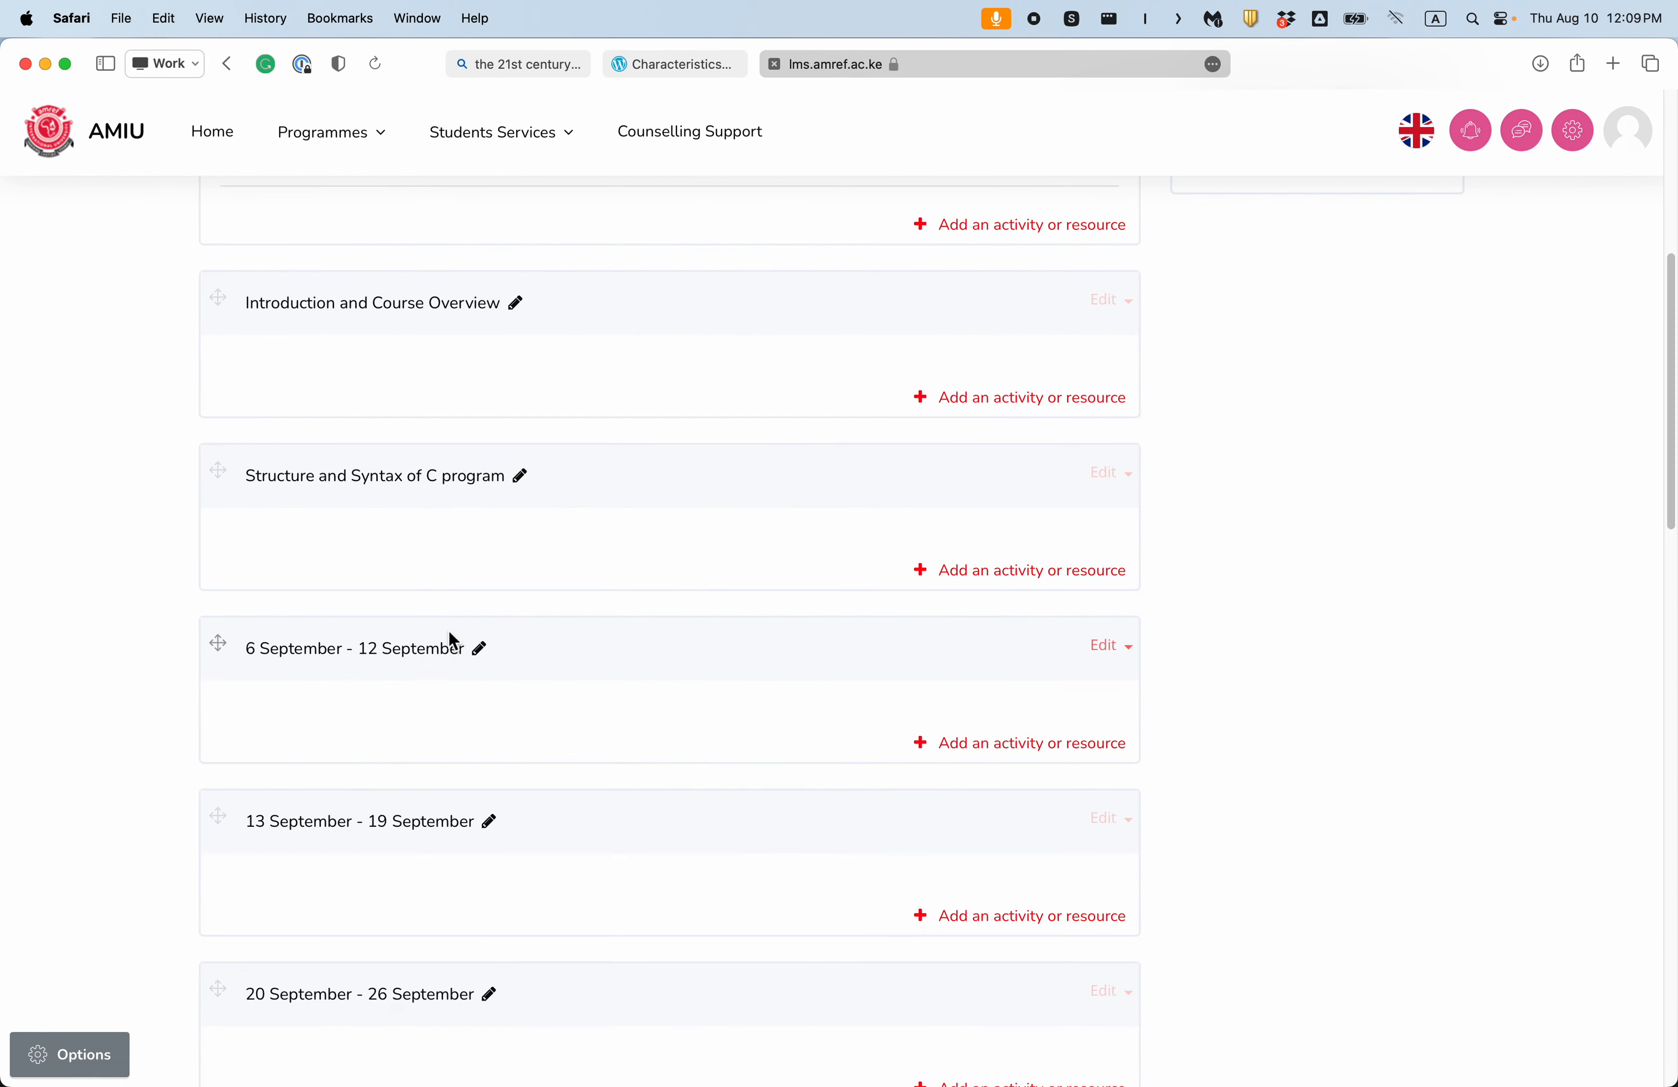
click(482, 653)
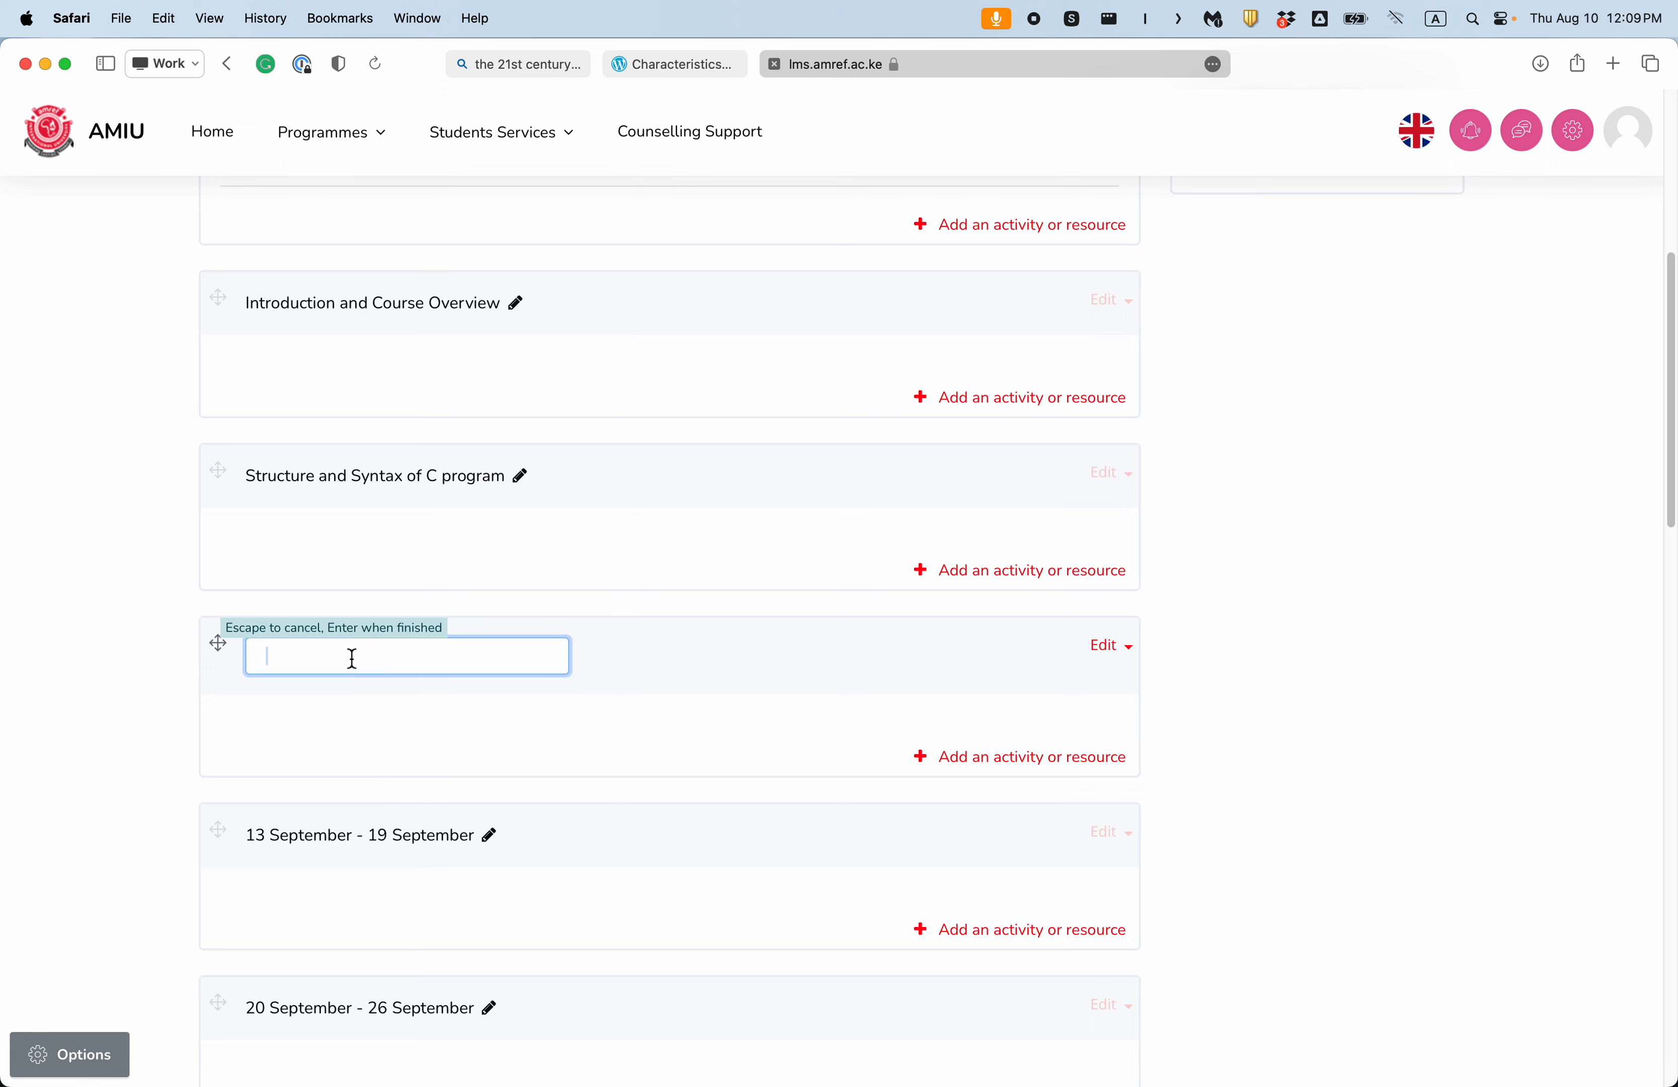
key(super+v)
key(Return)
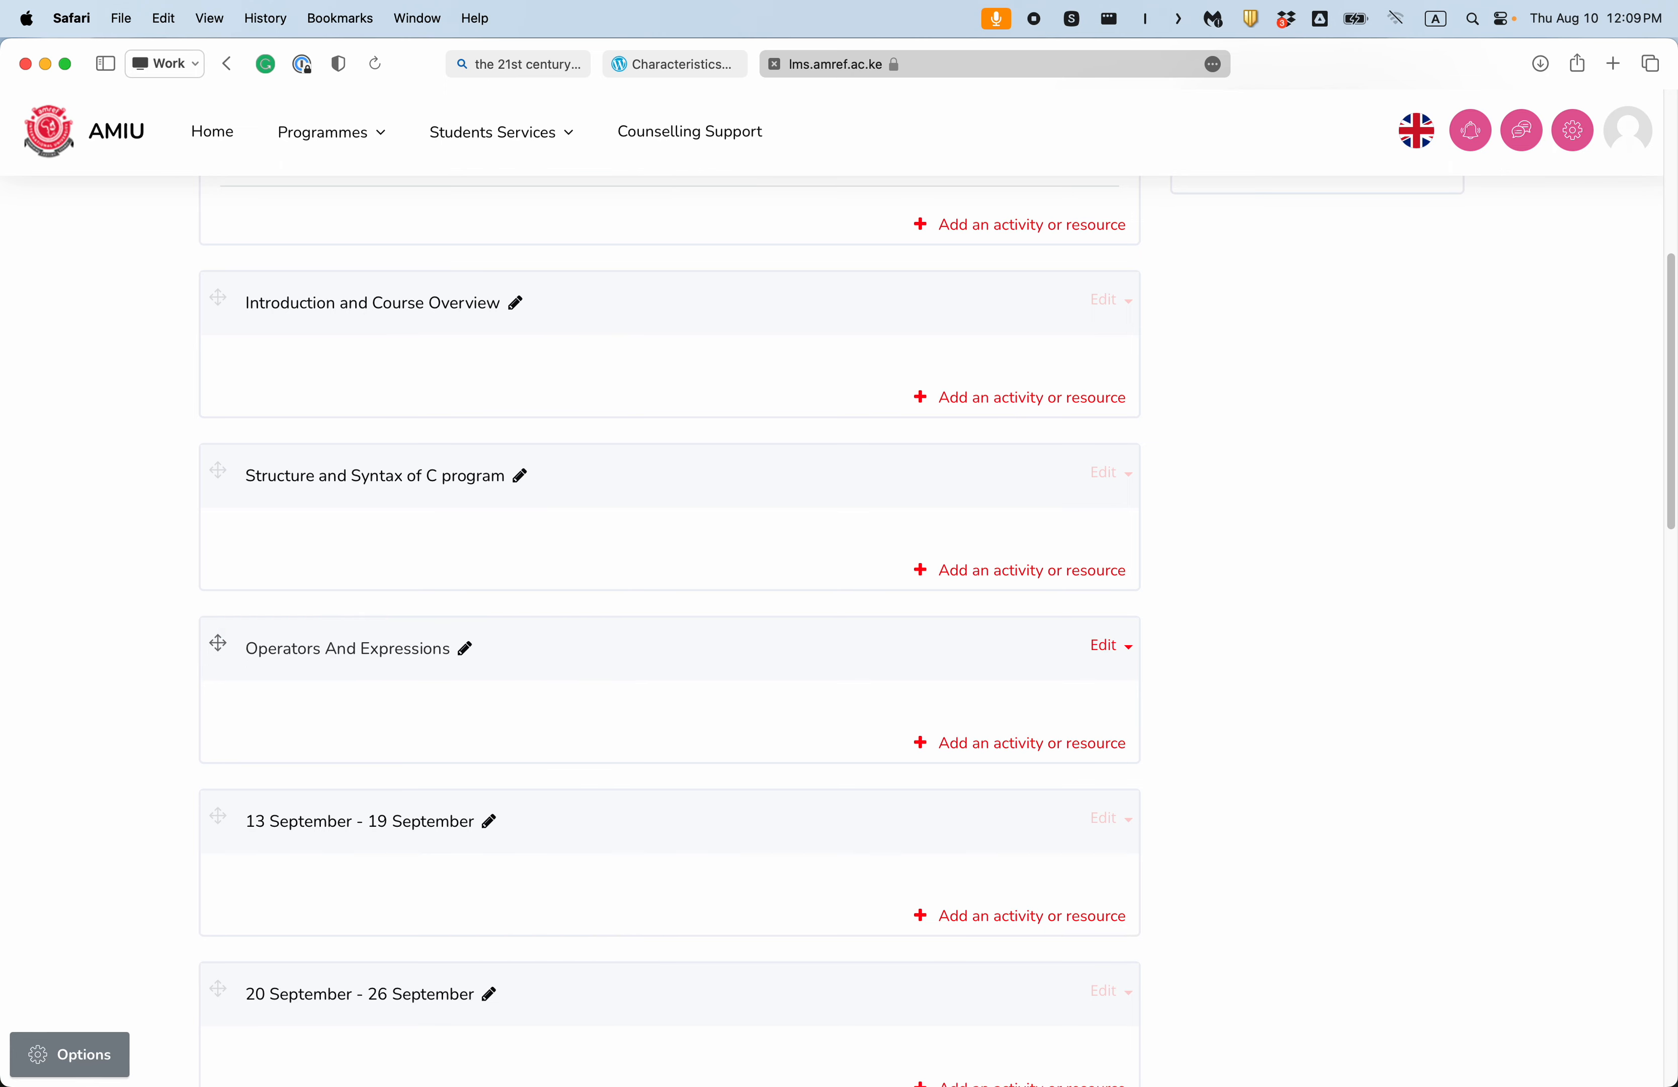
Step: Copy the week 4 entry from the Word outline and rename Safari's 13 September - 19 September section as "CONTINUOUS ASSESSMENT TEST-1"
scroll(389, 727, down, 5)
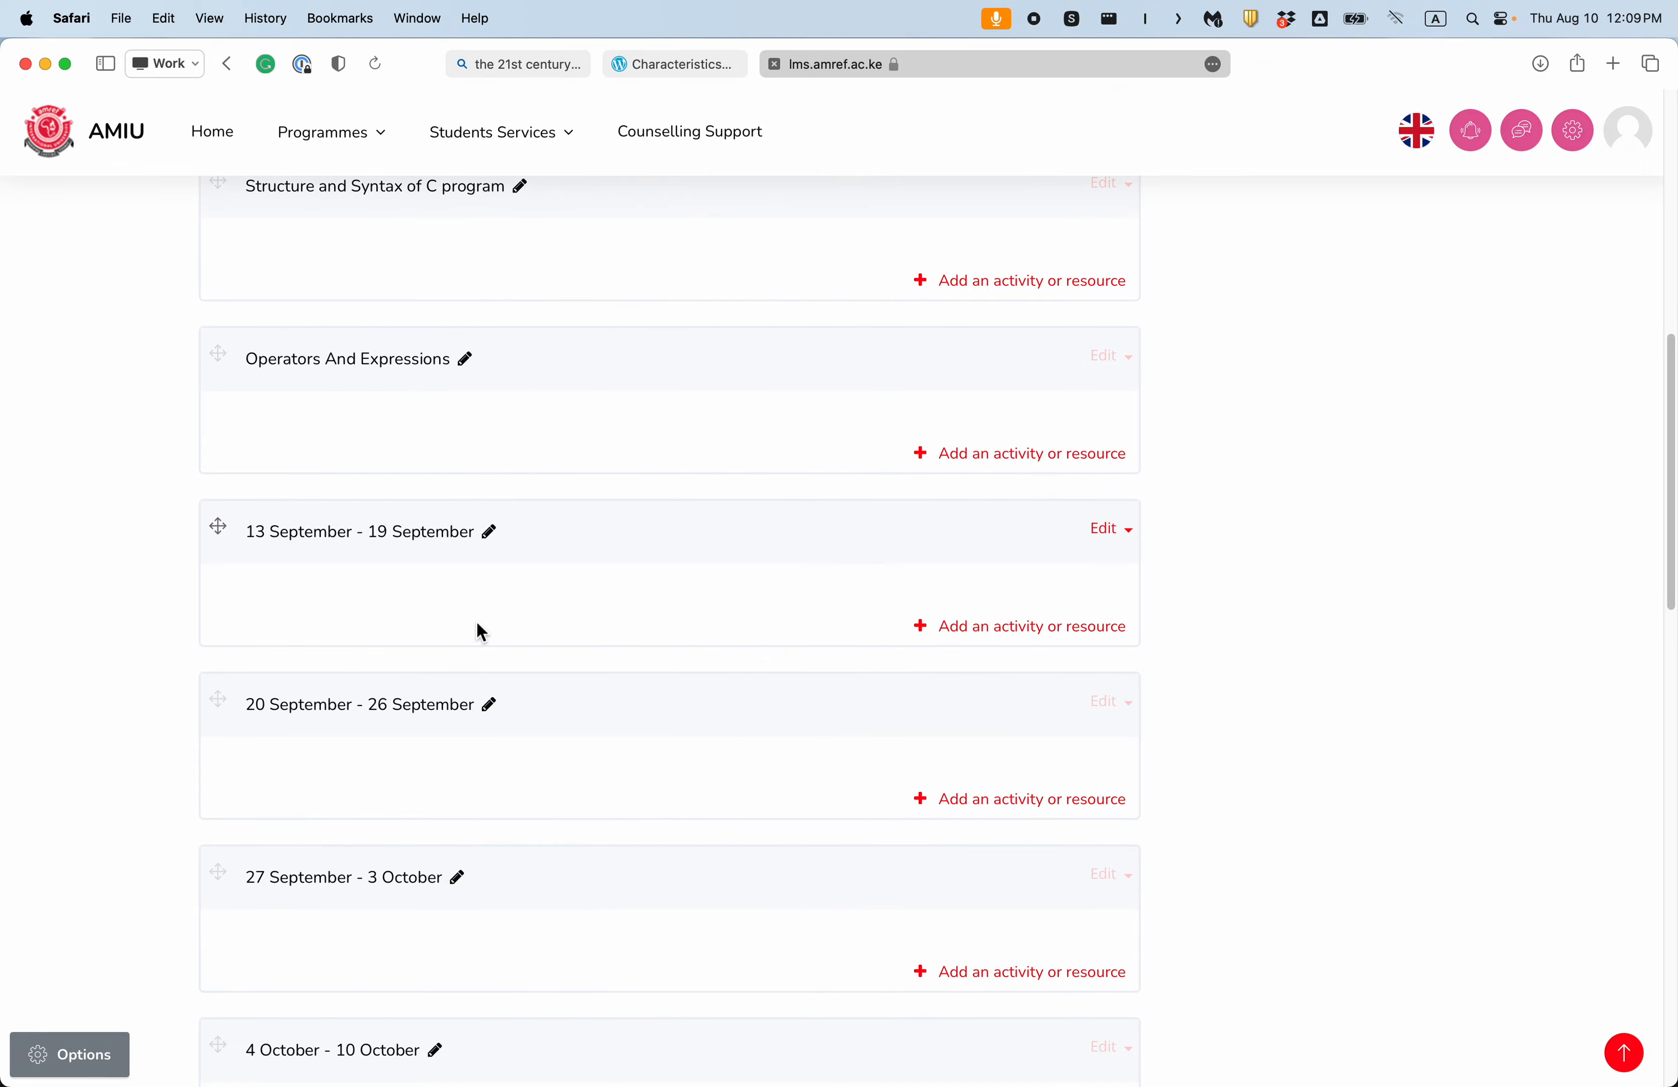
key(ctrl+Up)
click(390, 590)
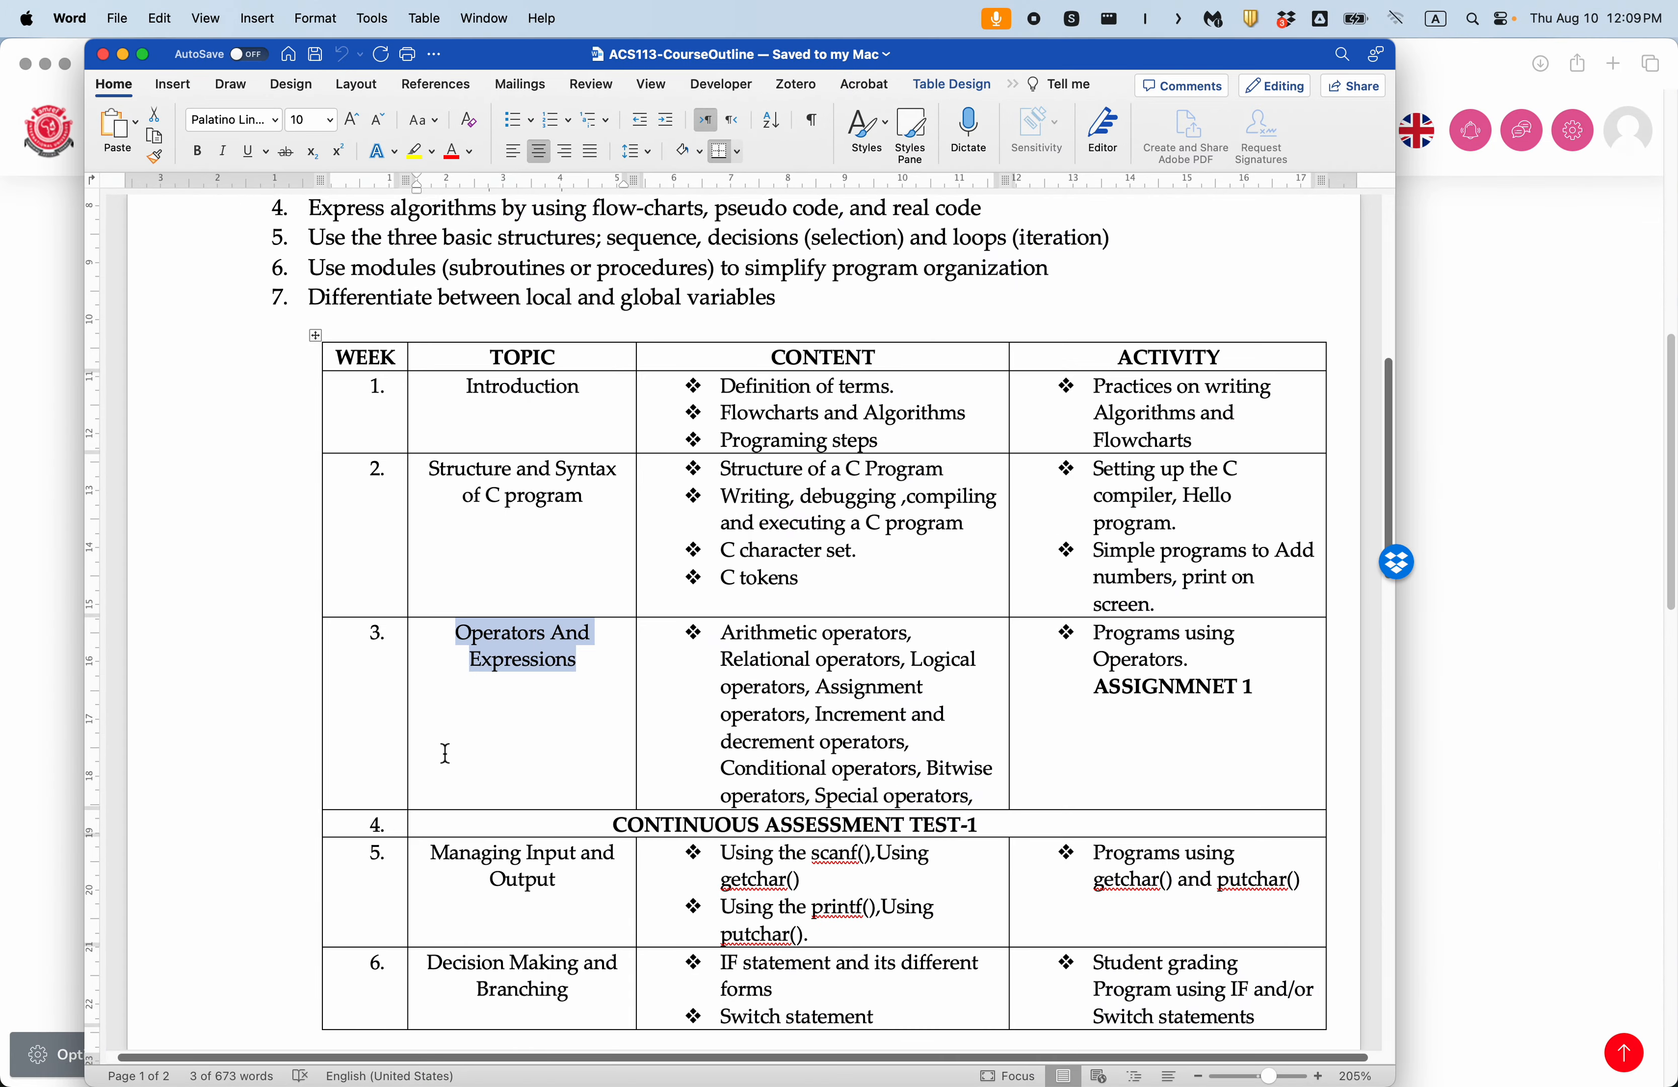
scroll(446, 753, down, 3)
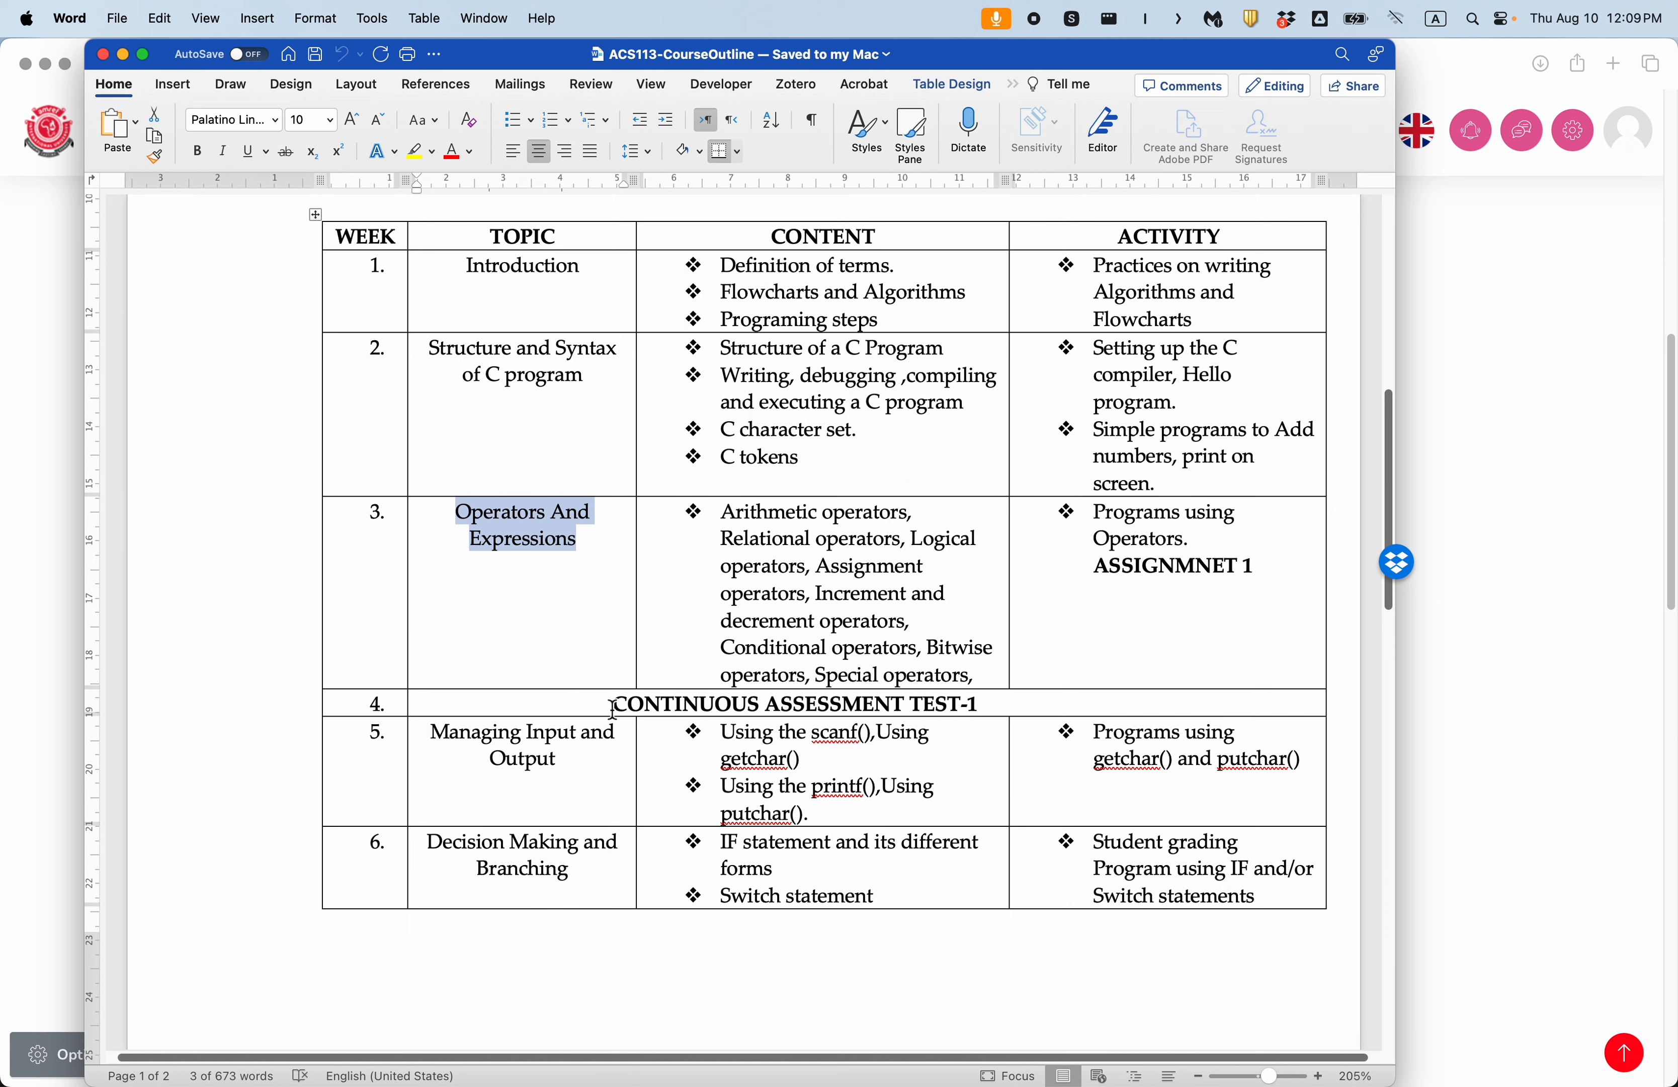
drag(611, 708, 990, 706)
key(super+c)
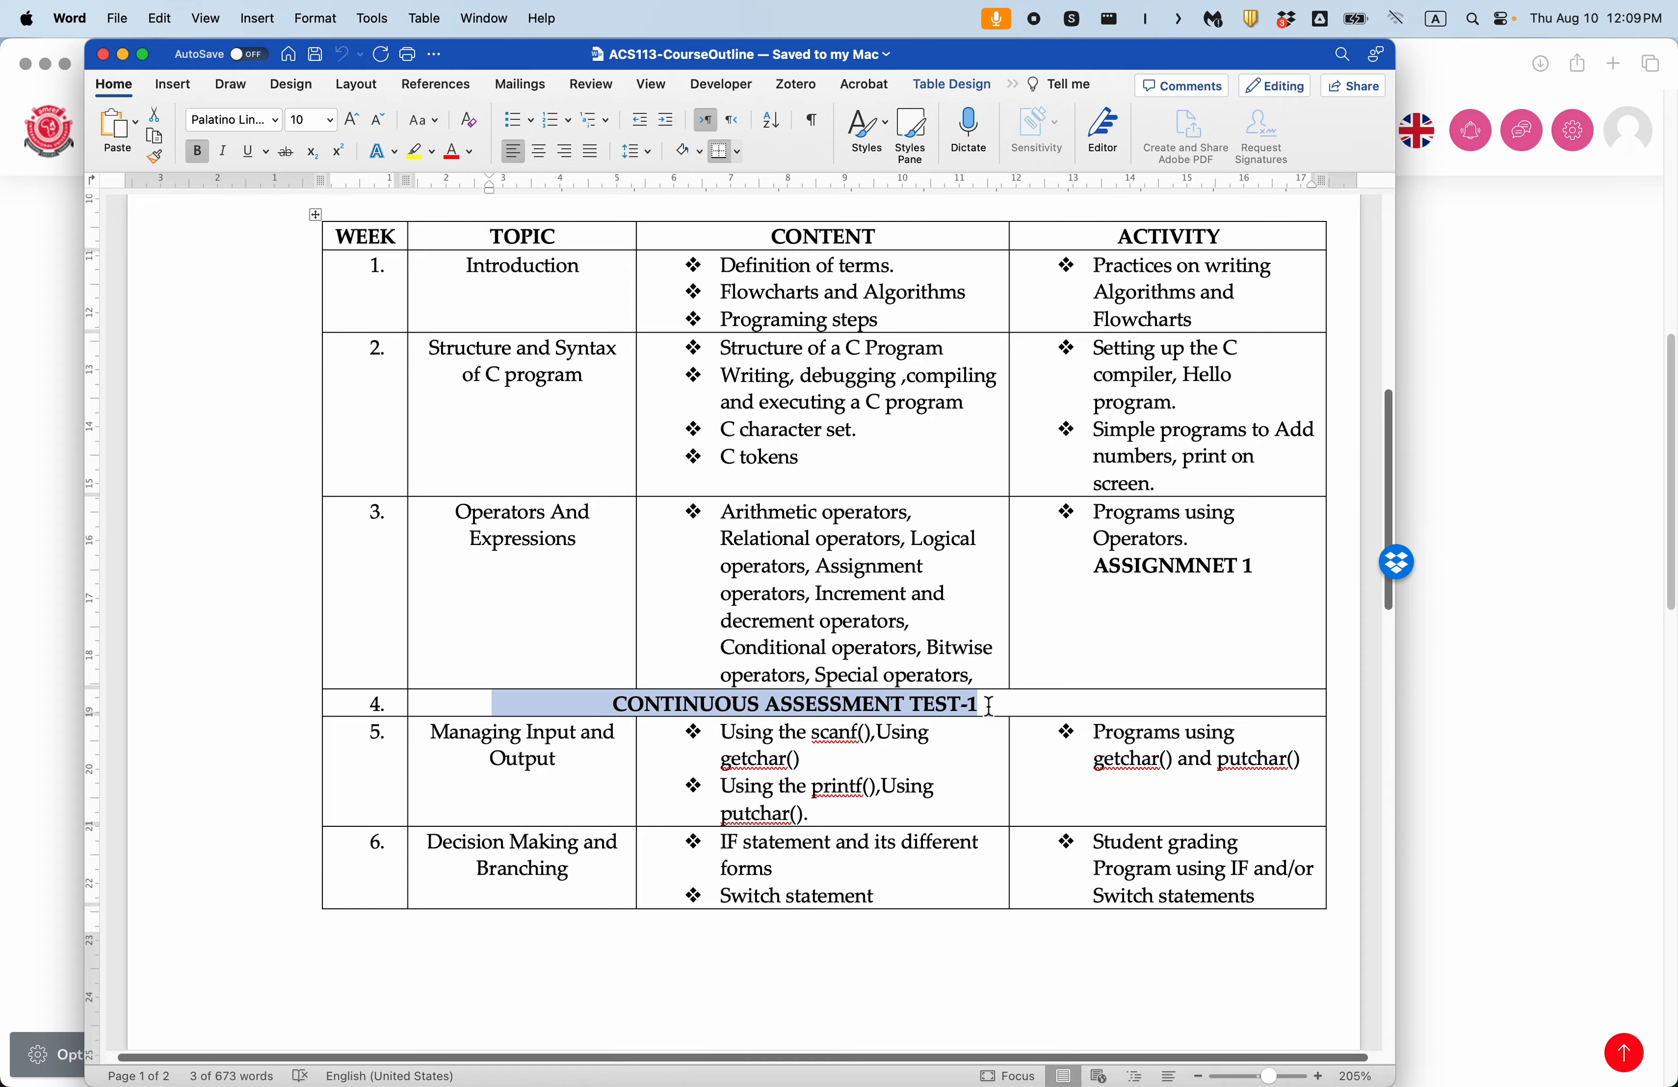
key(ctrl+Up)
click(801, 520)
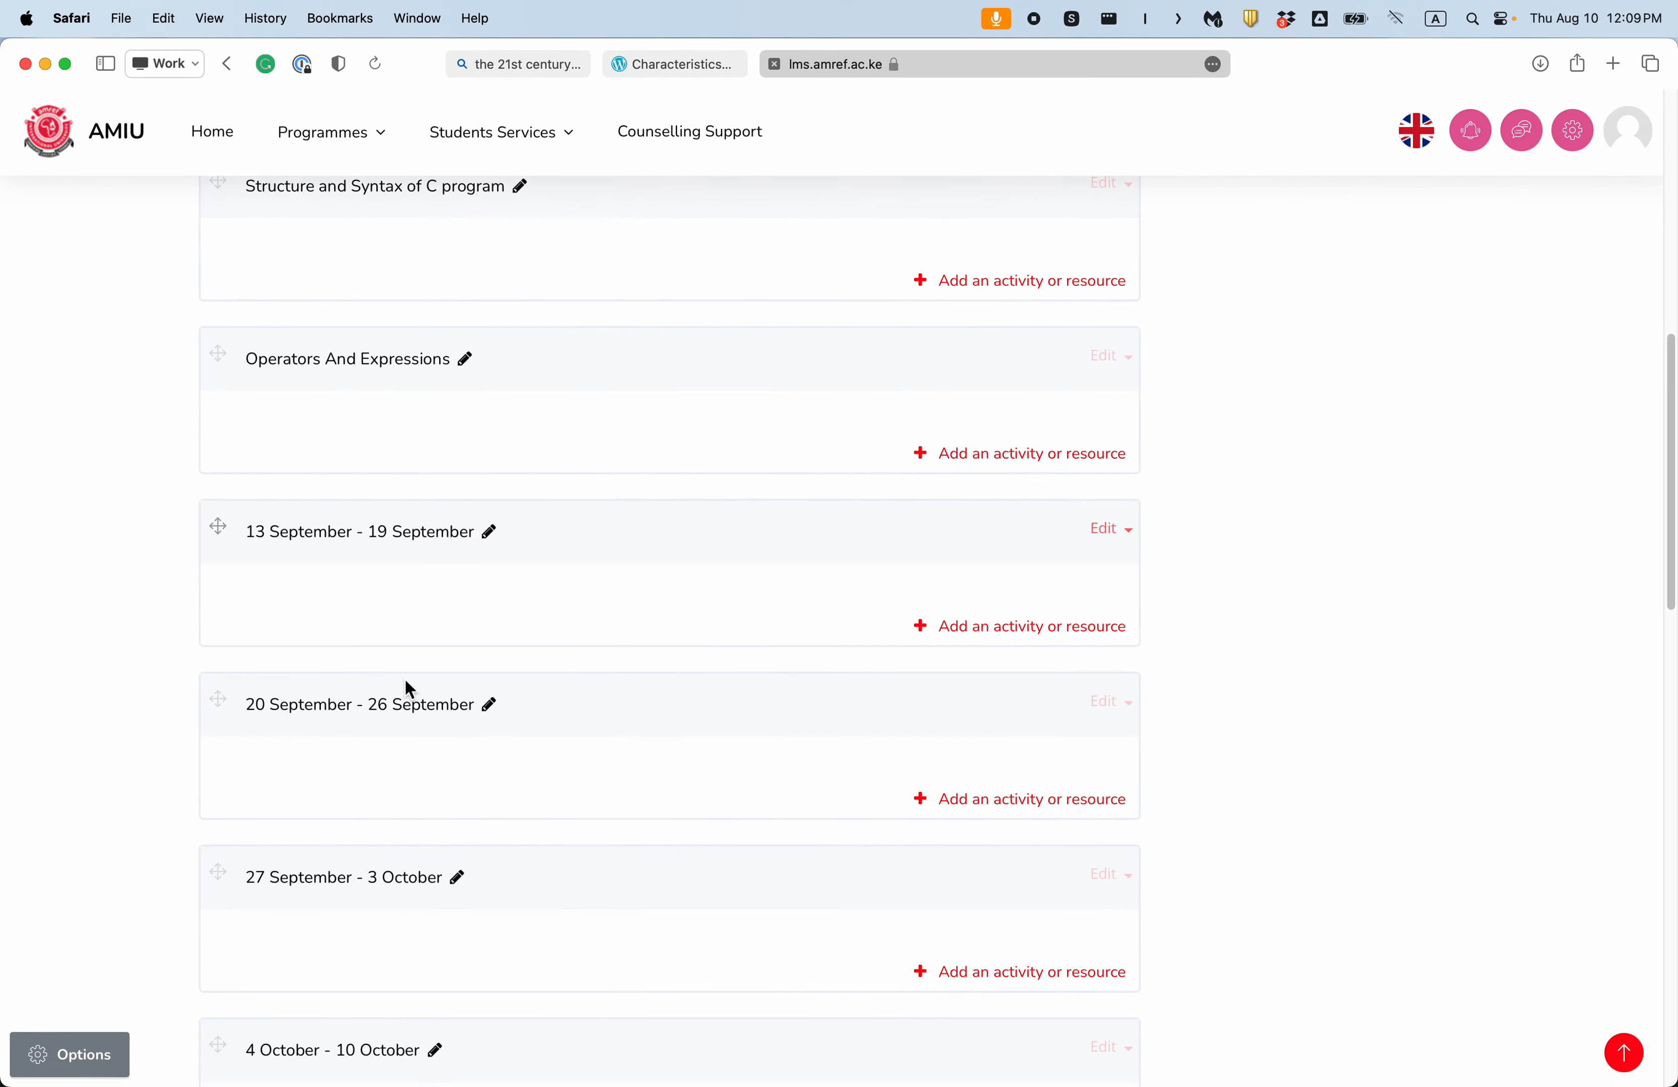
click(489, 542)
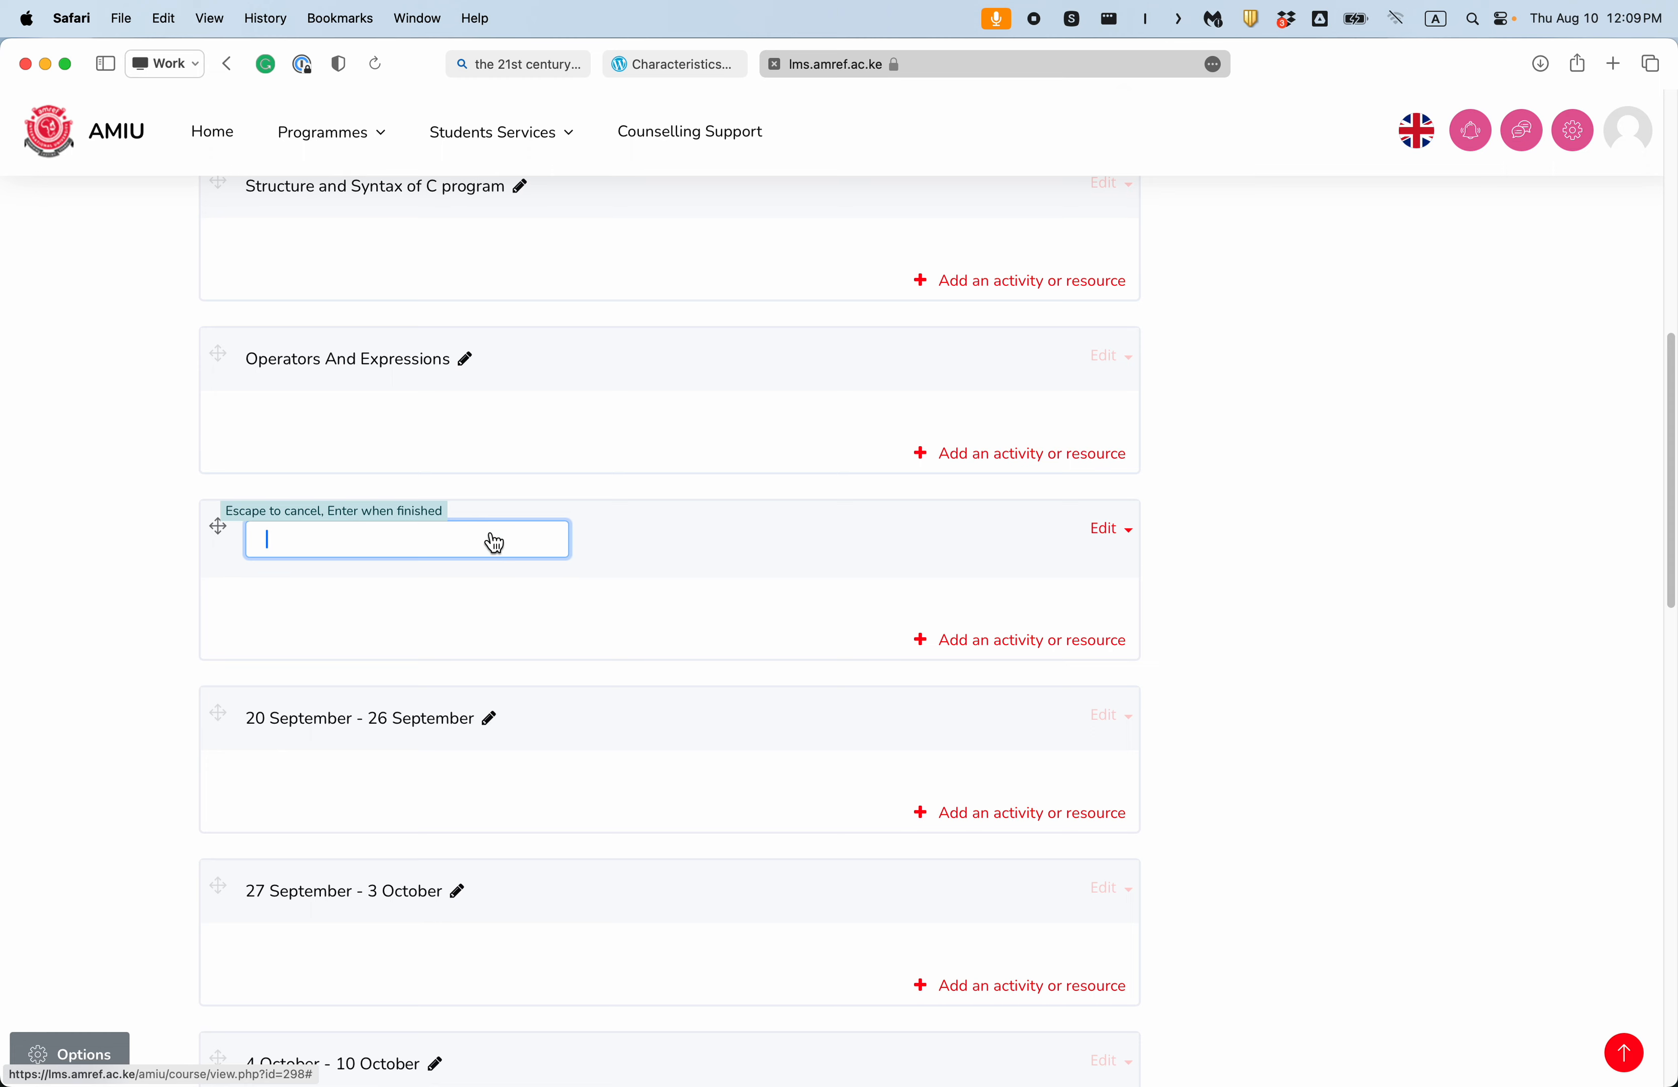
key(super+v)
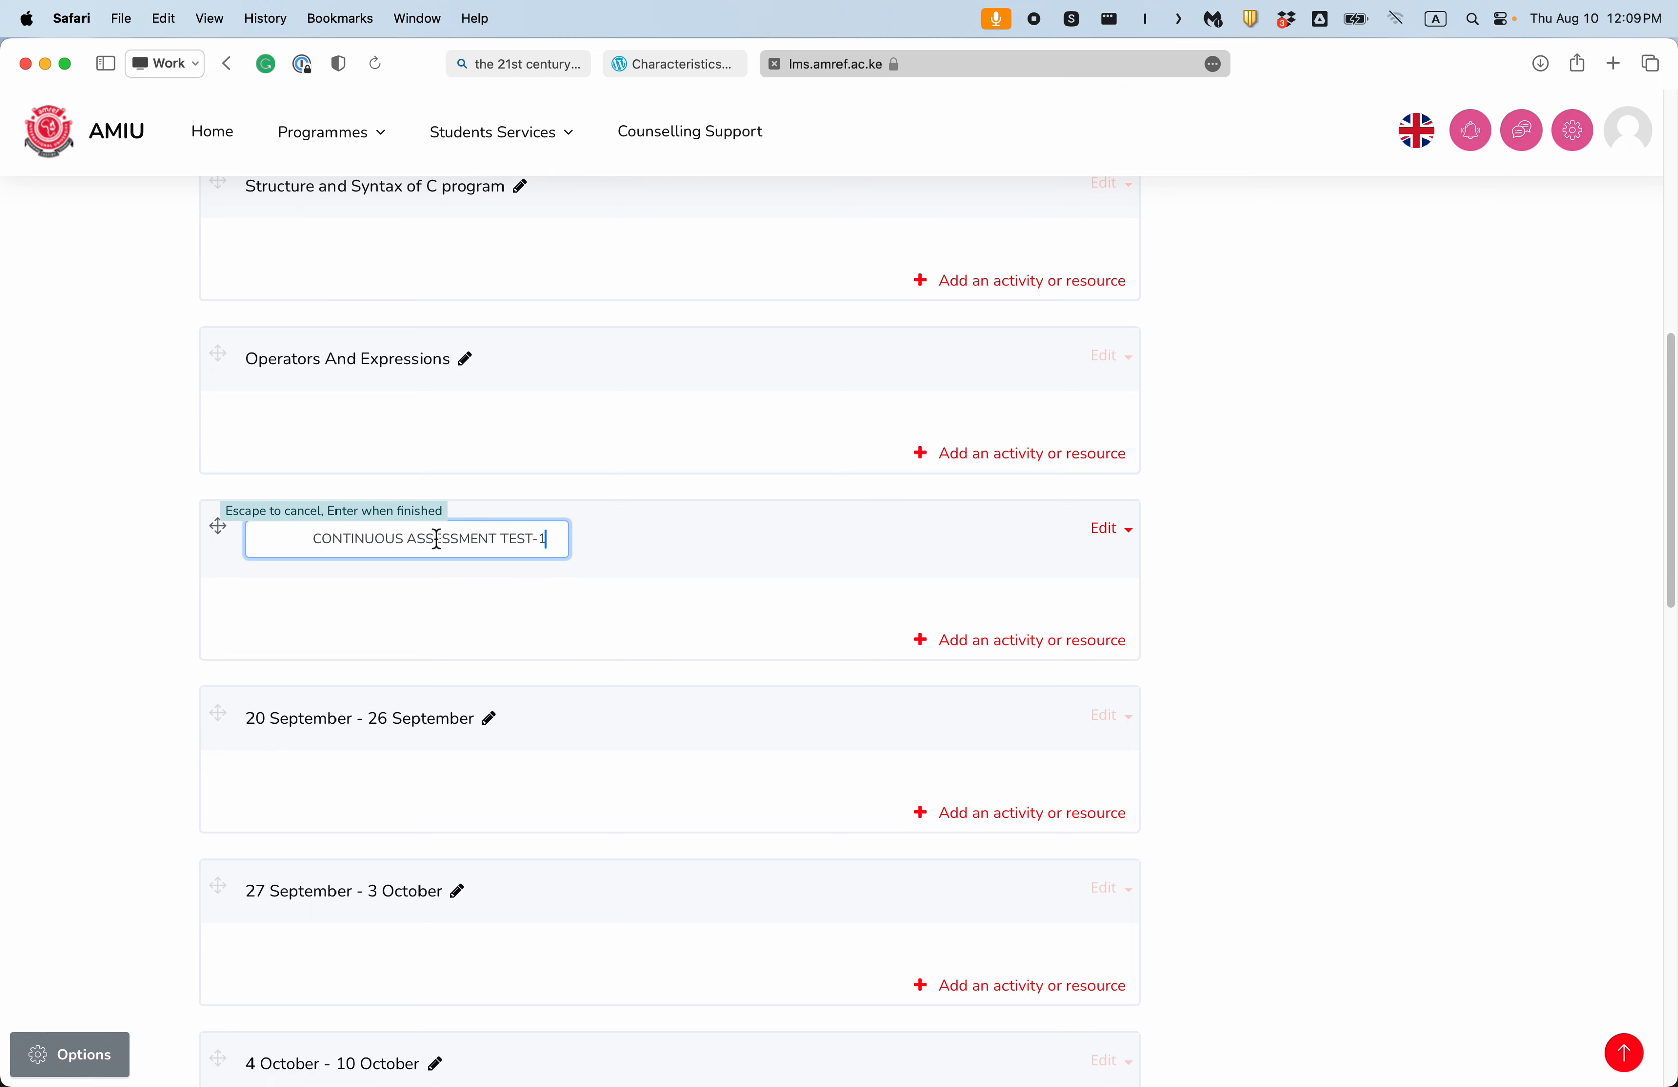
key(Return)
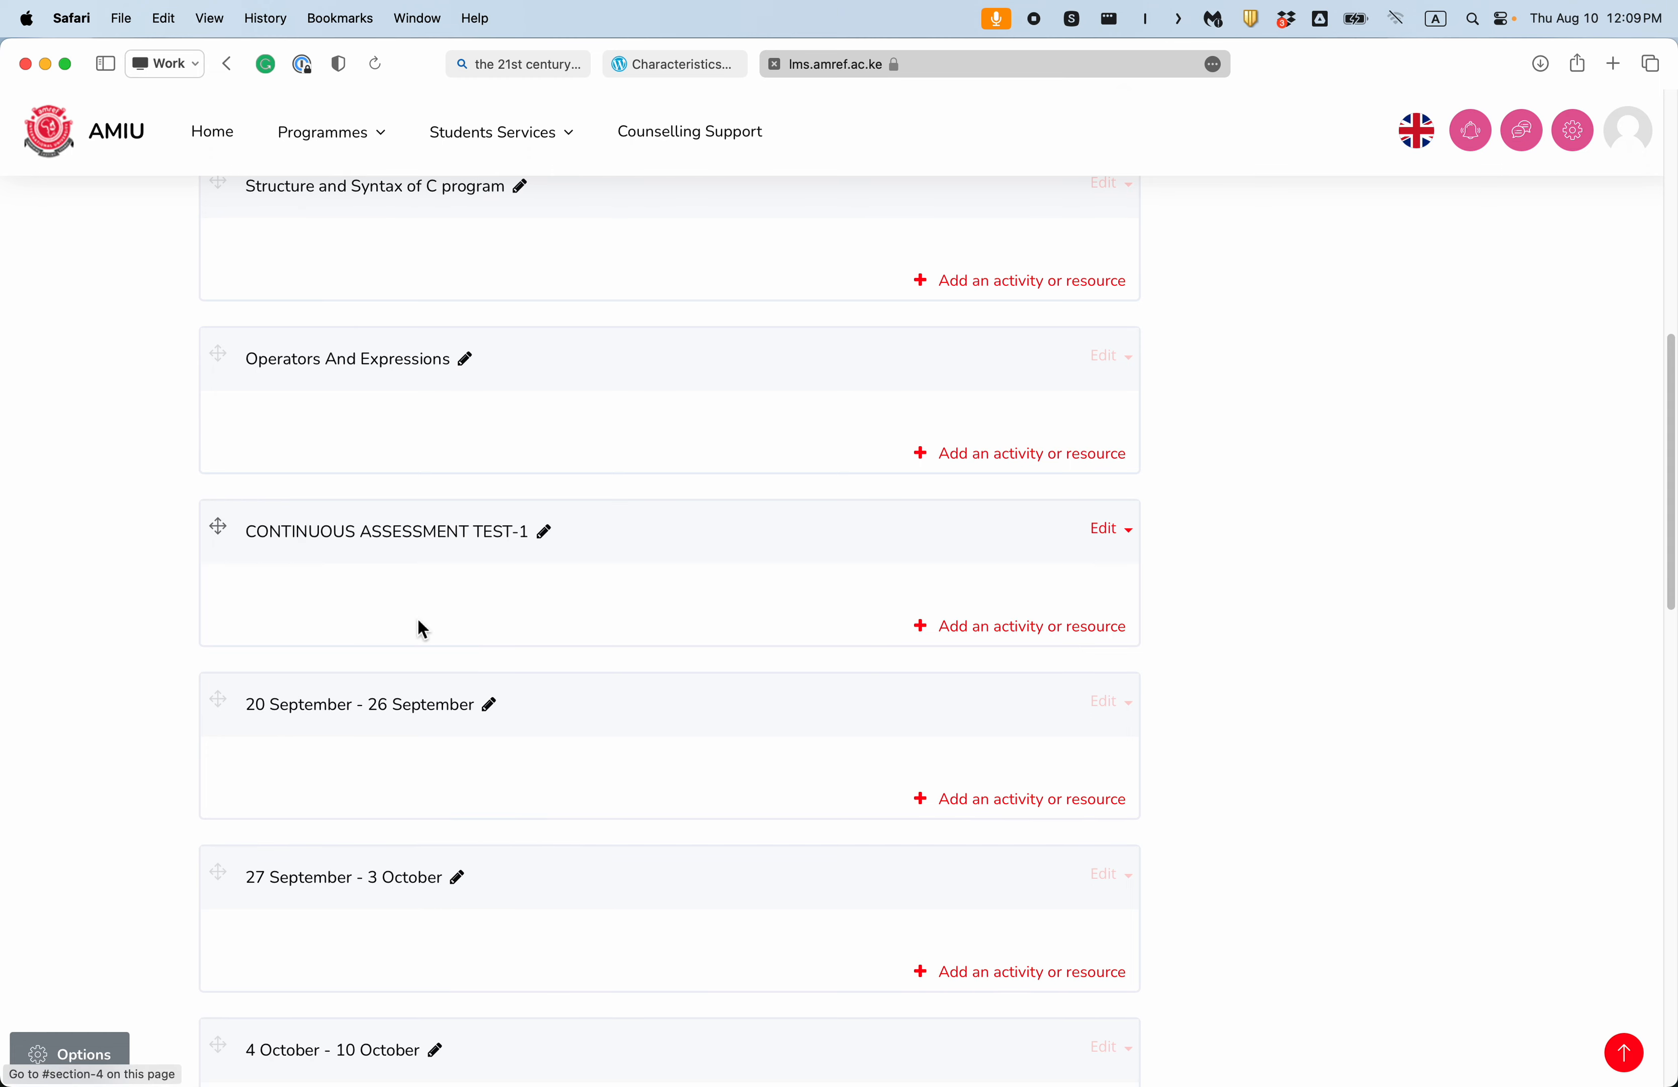
Step: Copy the week 5 topic from the Word outline and rename Safari's 20 September - 26 September section as "Managing Input and Output"
key(ctrl+Up)
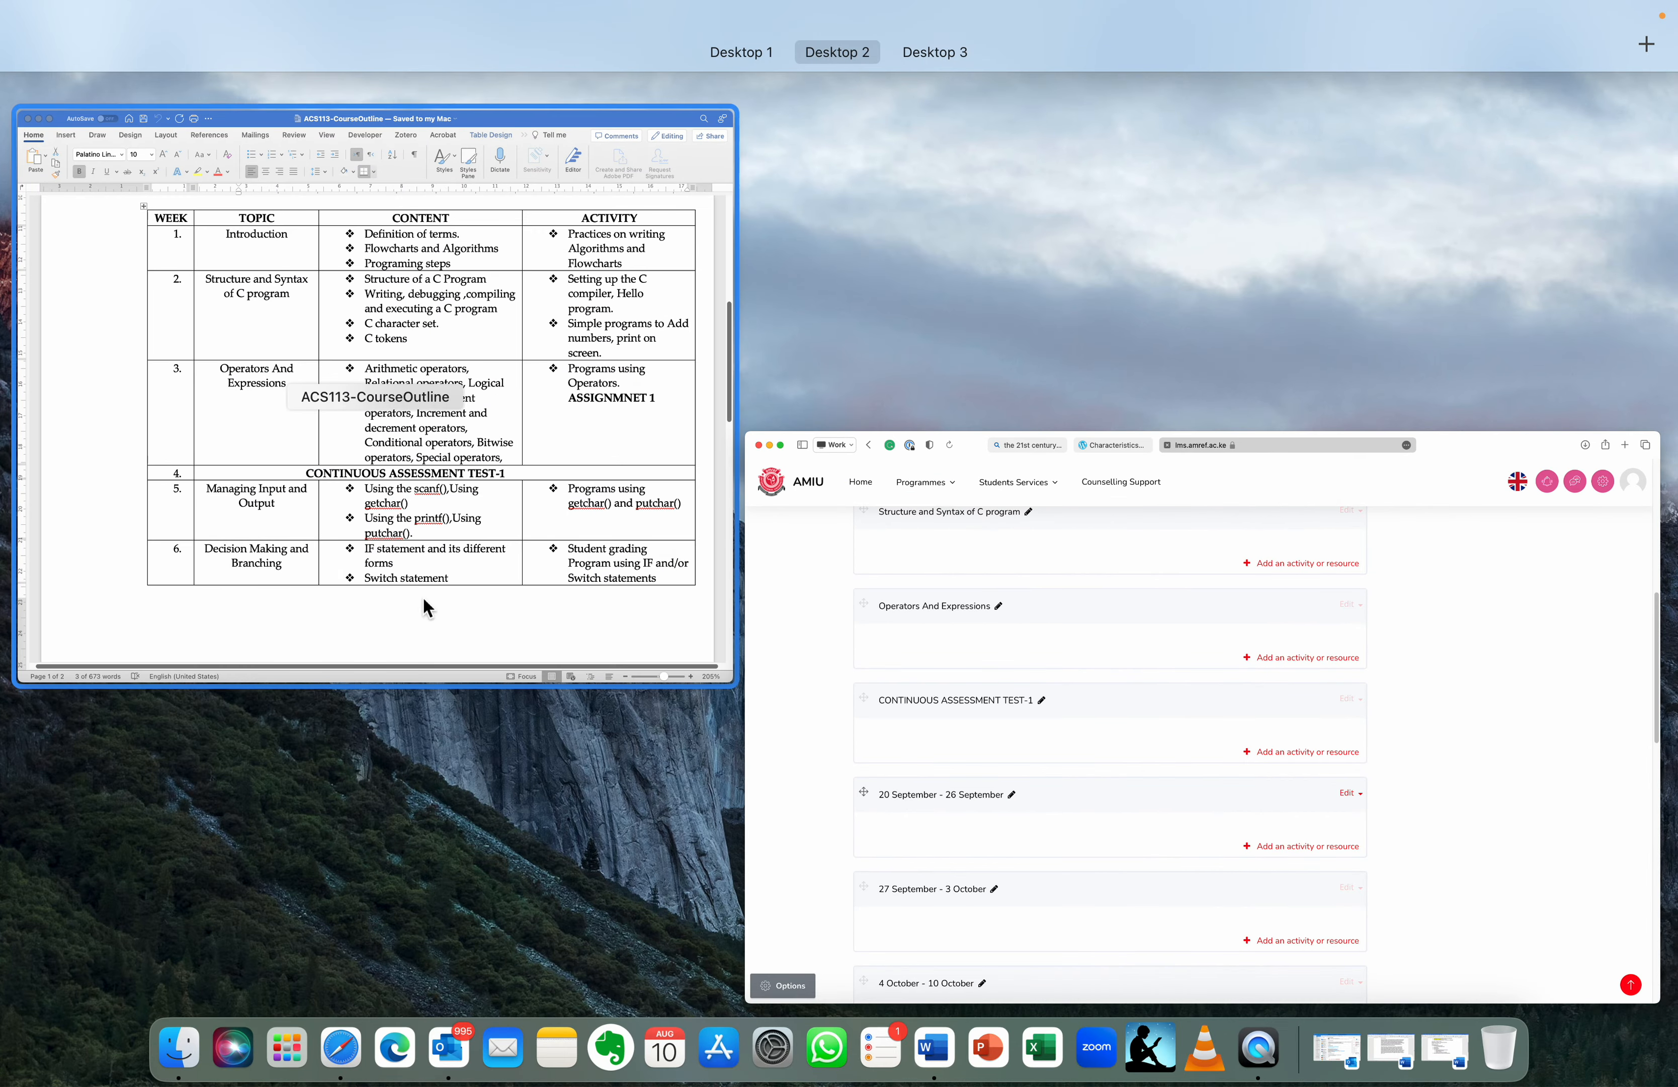
click(422, 596)
click(423, 731)
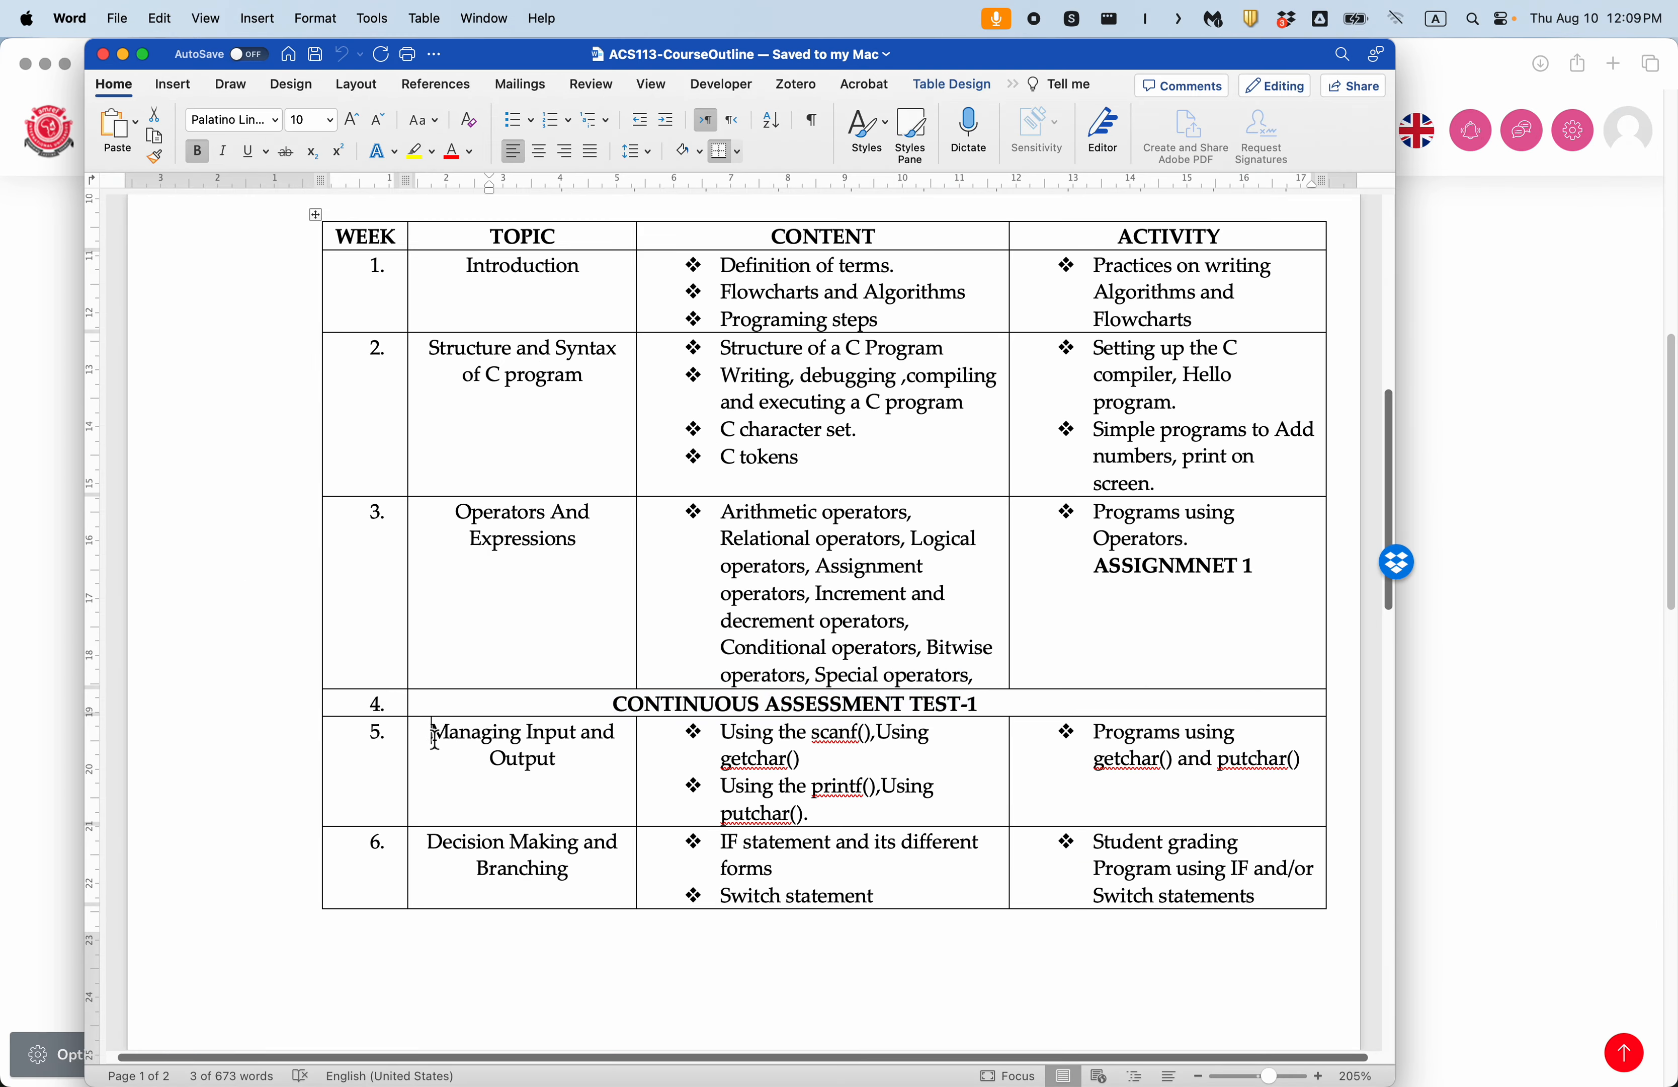
drag(427, 732, 552, 752)
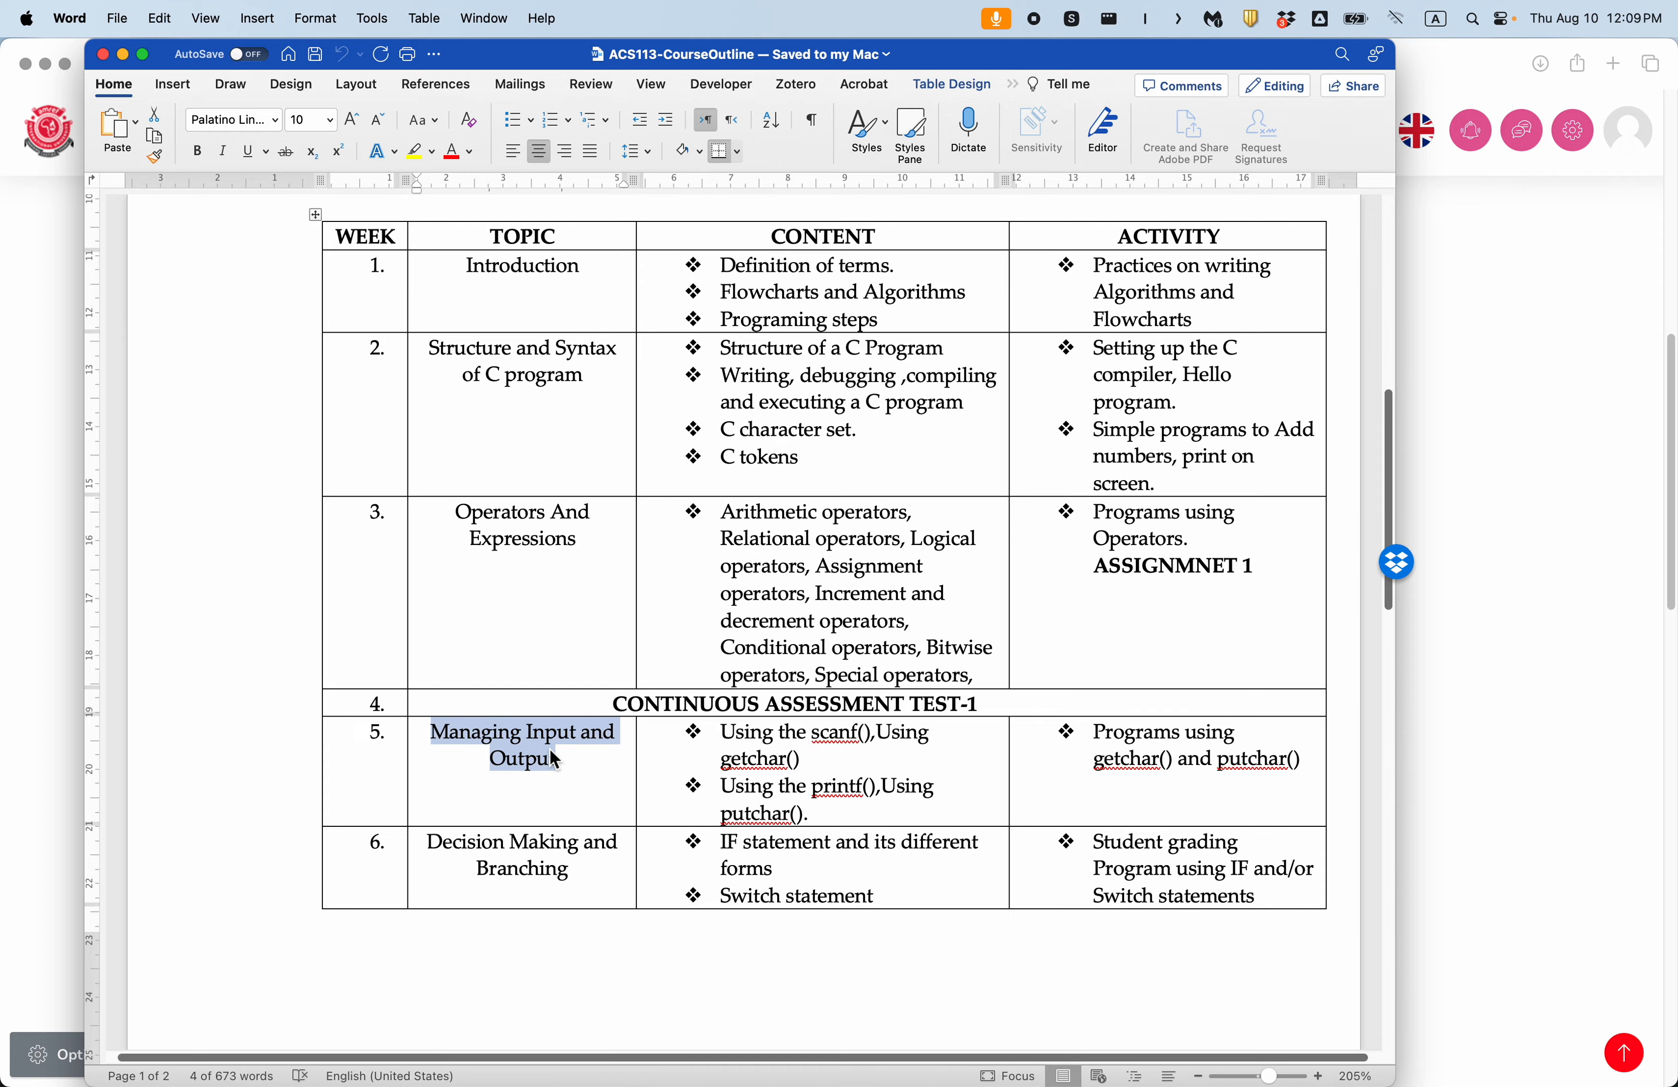
key(ctrl+Up)
click(846, 498)
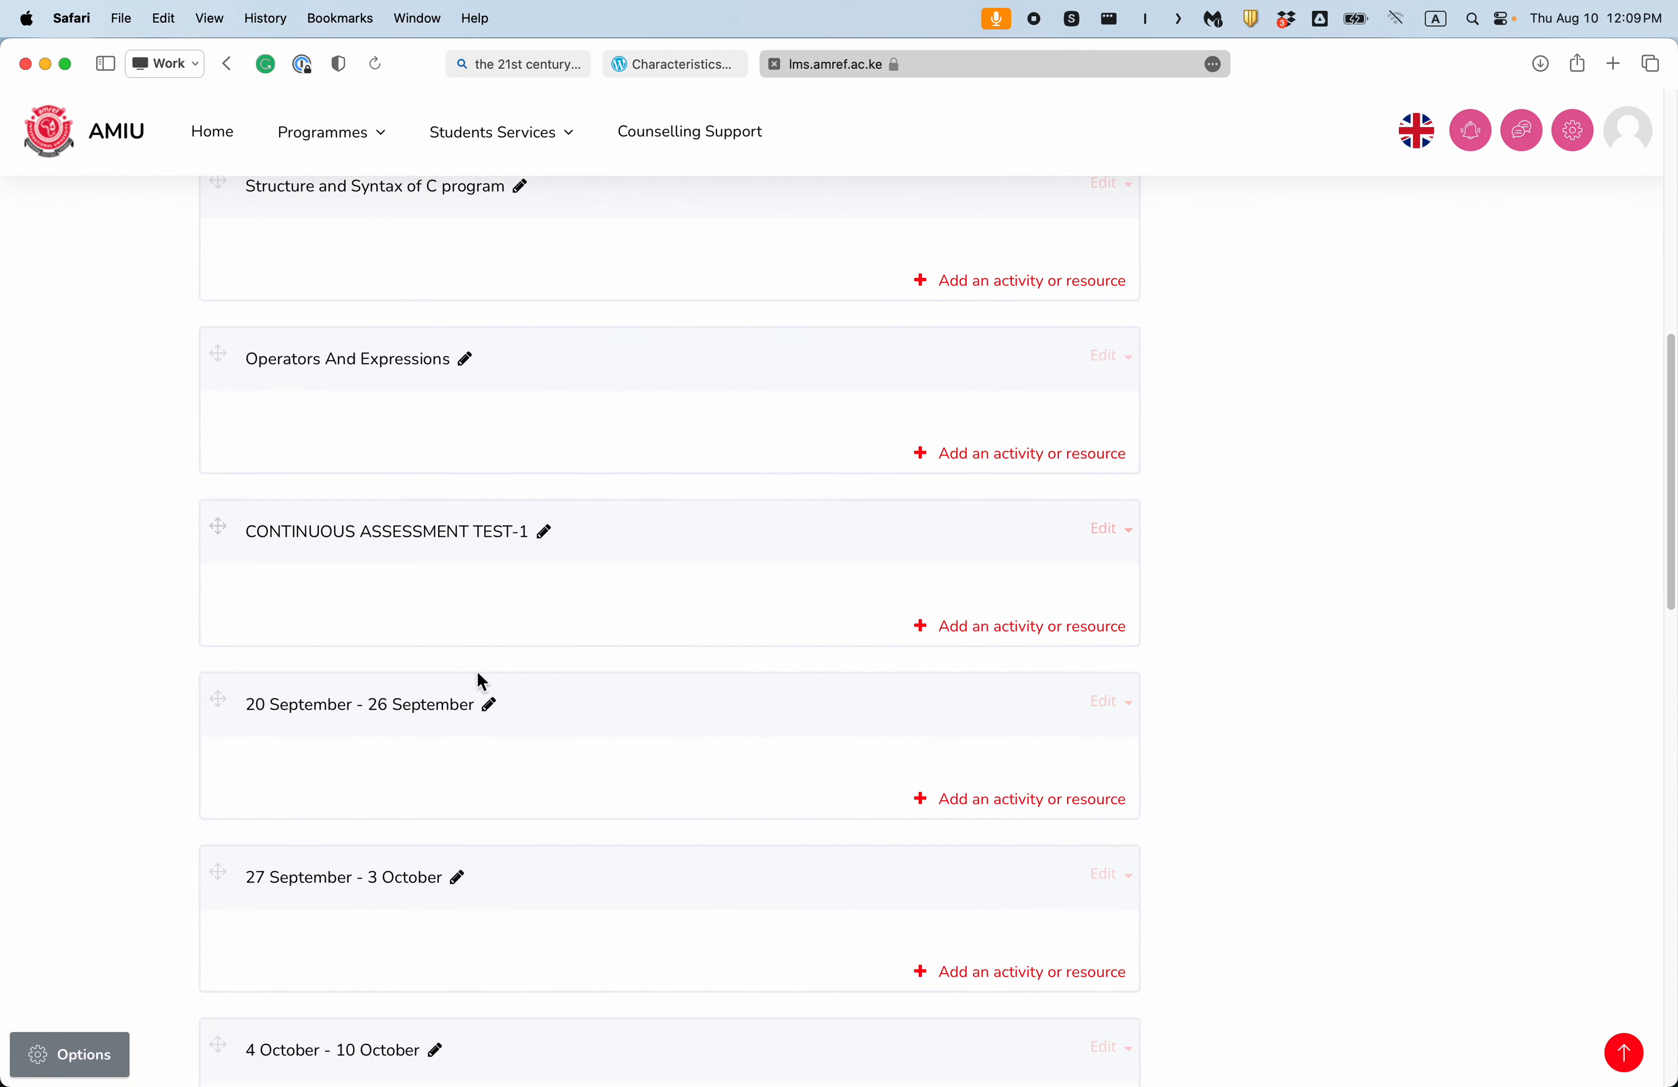
click(496, 710)
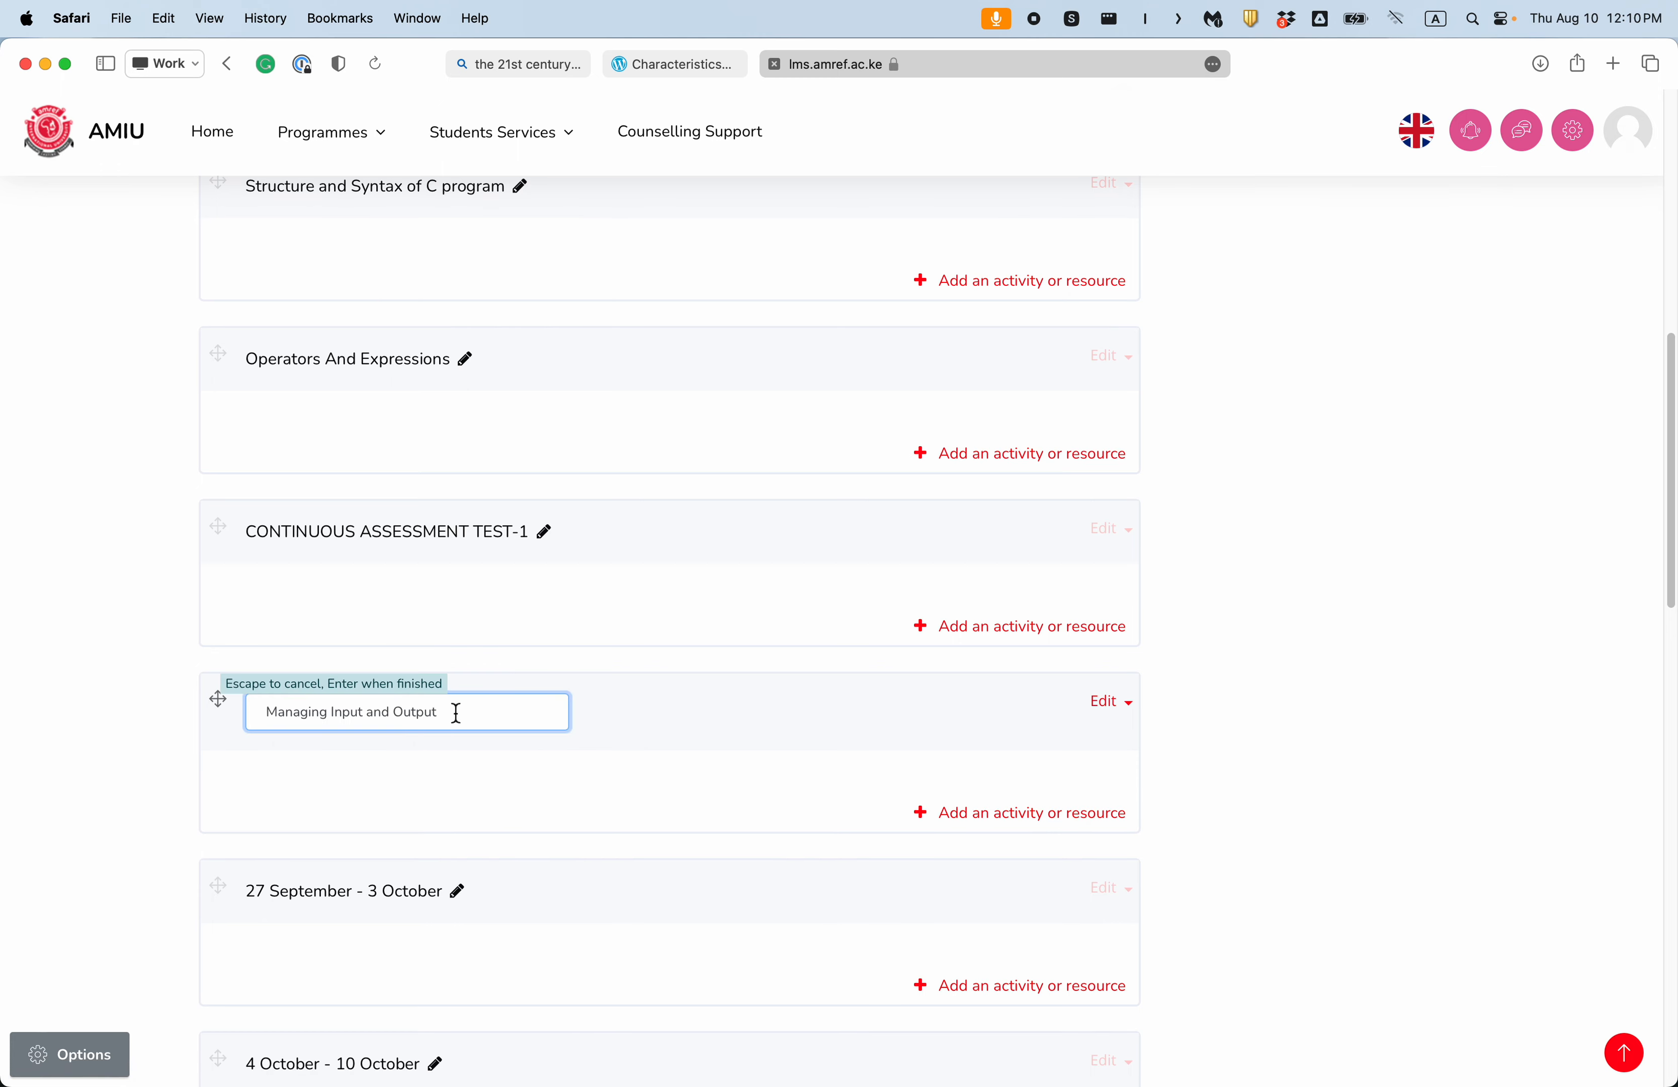
key(Return)
Step: Copy the week 6 topic from the Word outline and rename Safari's 27 September - 3 October section as "Decision Making and Branching"
scroll(412, 771, down, 5)
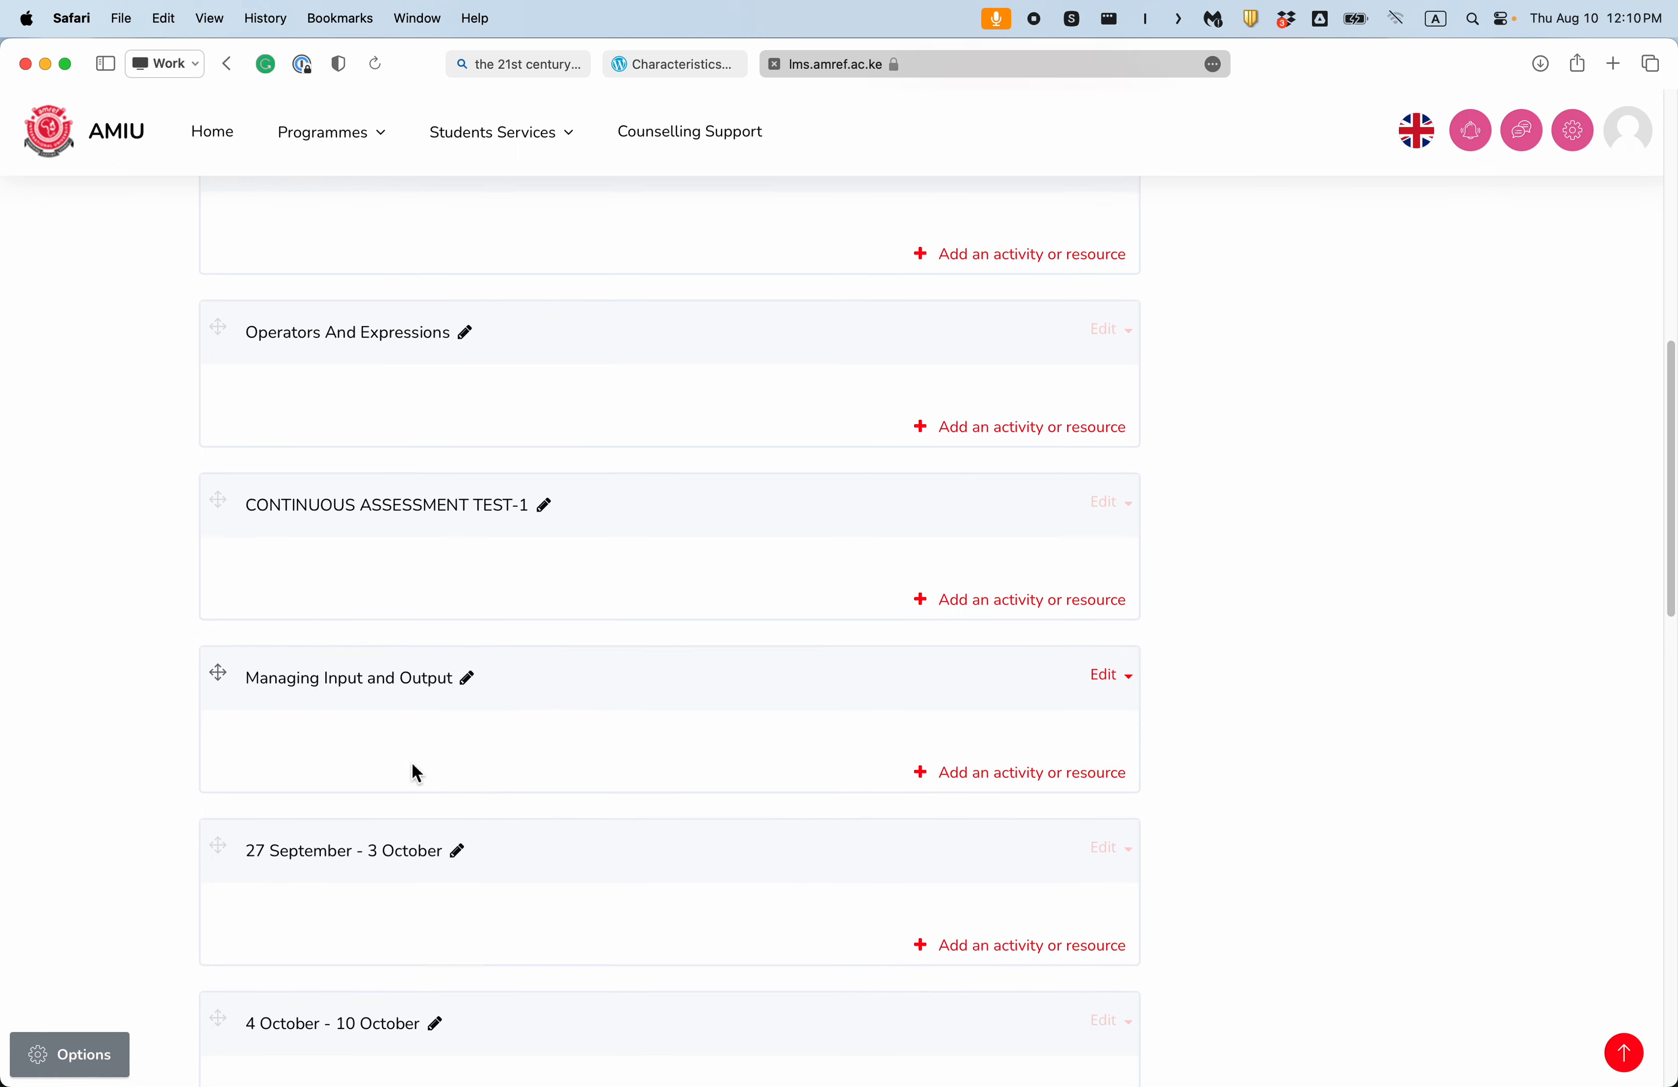
key(ctrl+Up)
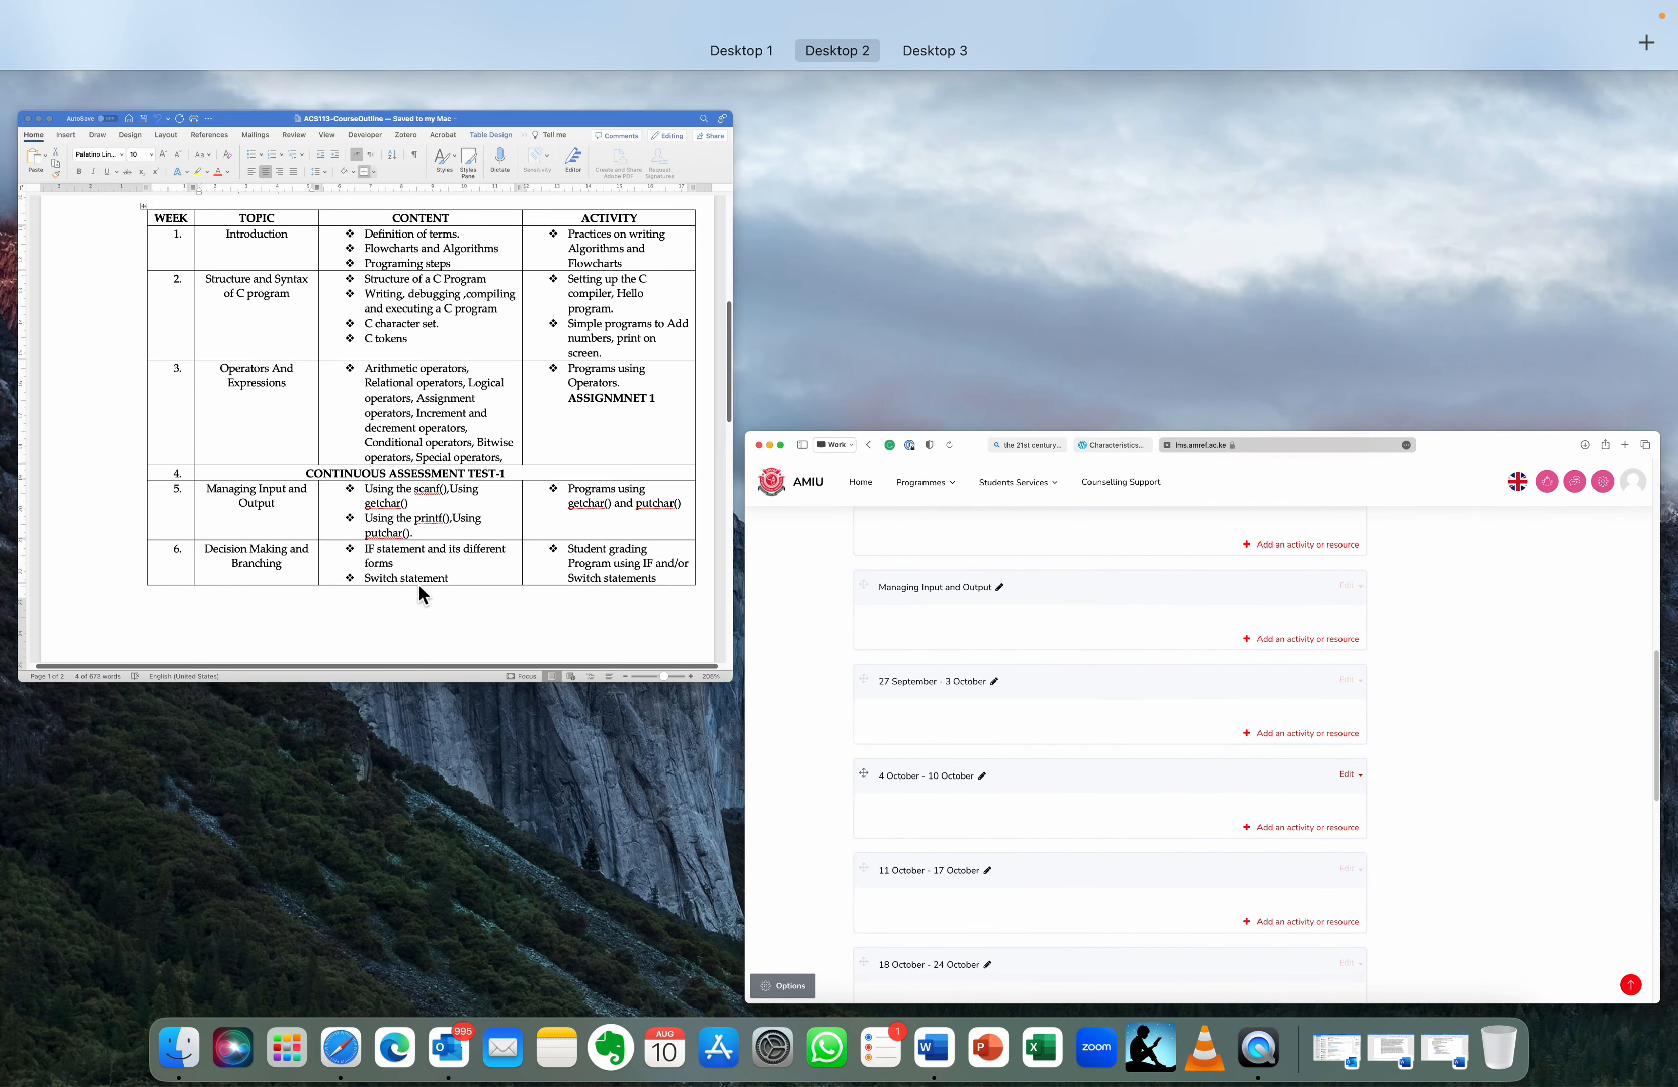
click(418, 583)
scroll(443, 708, down, 1)
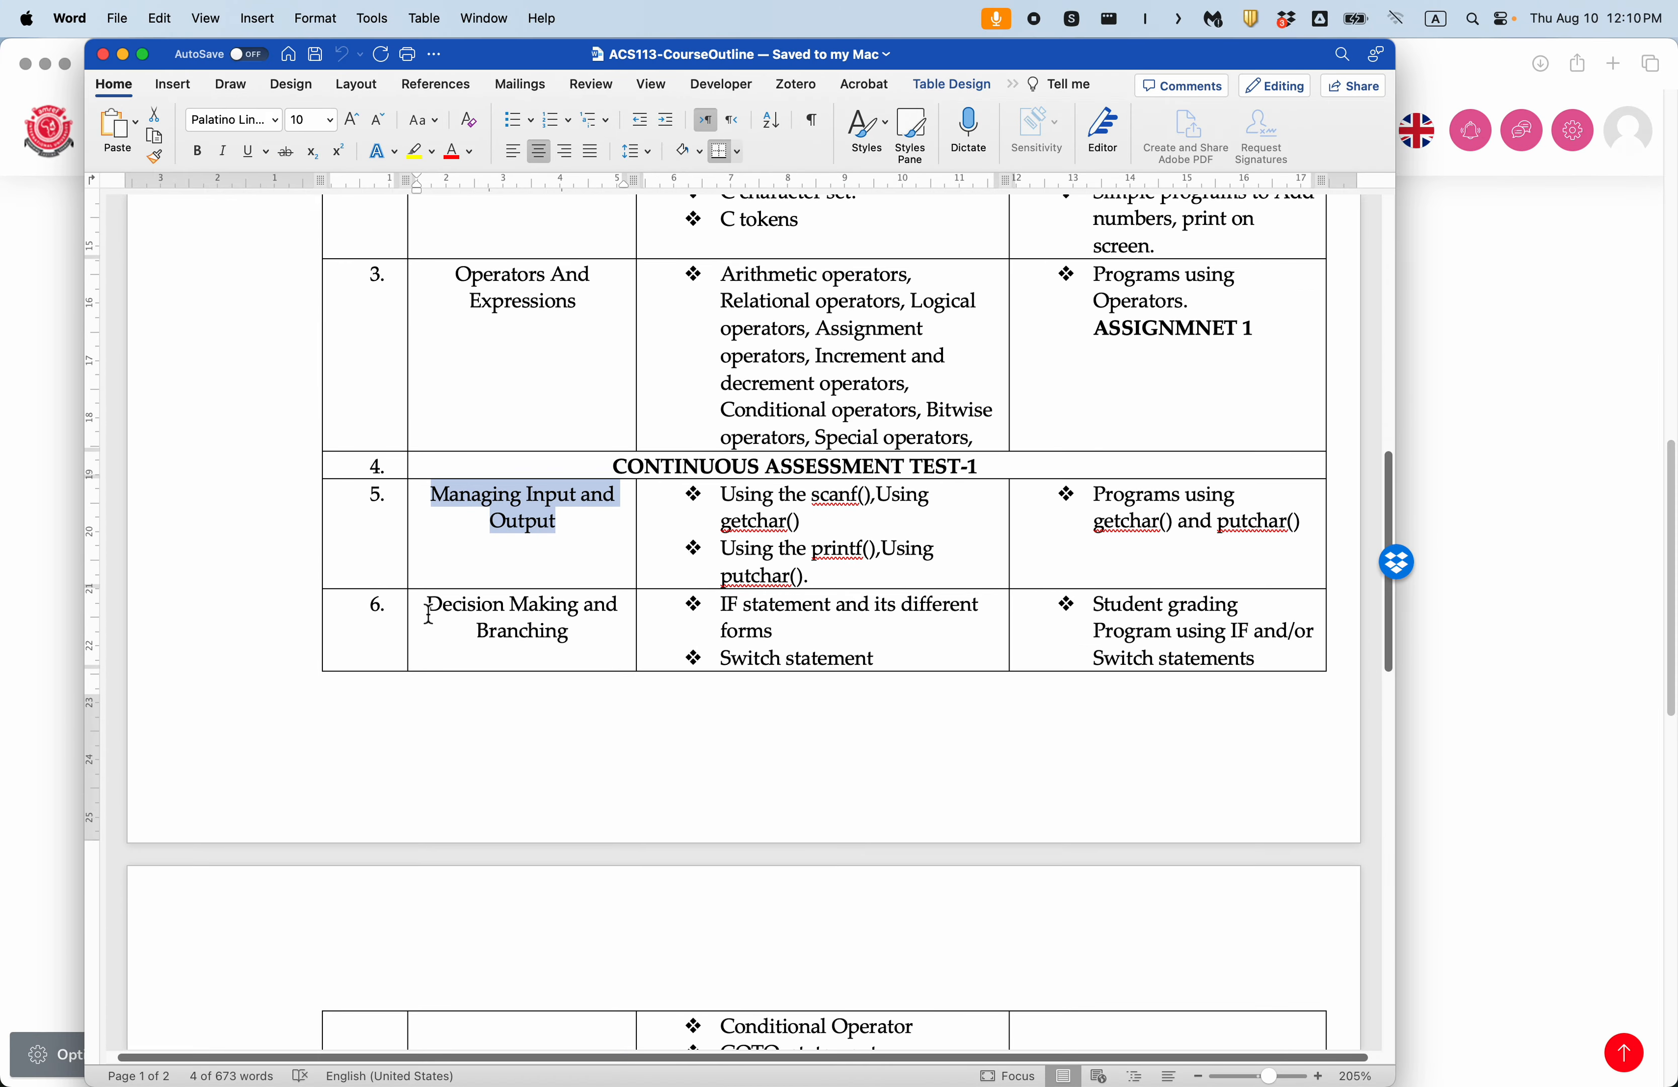
drag(427, 608, 543, 621)
key(super+c)
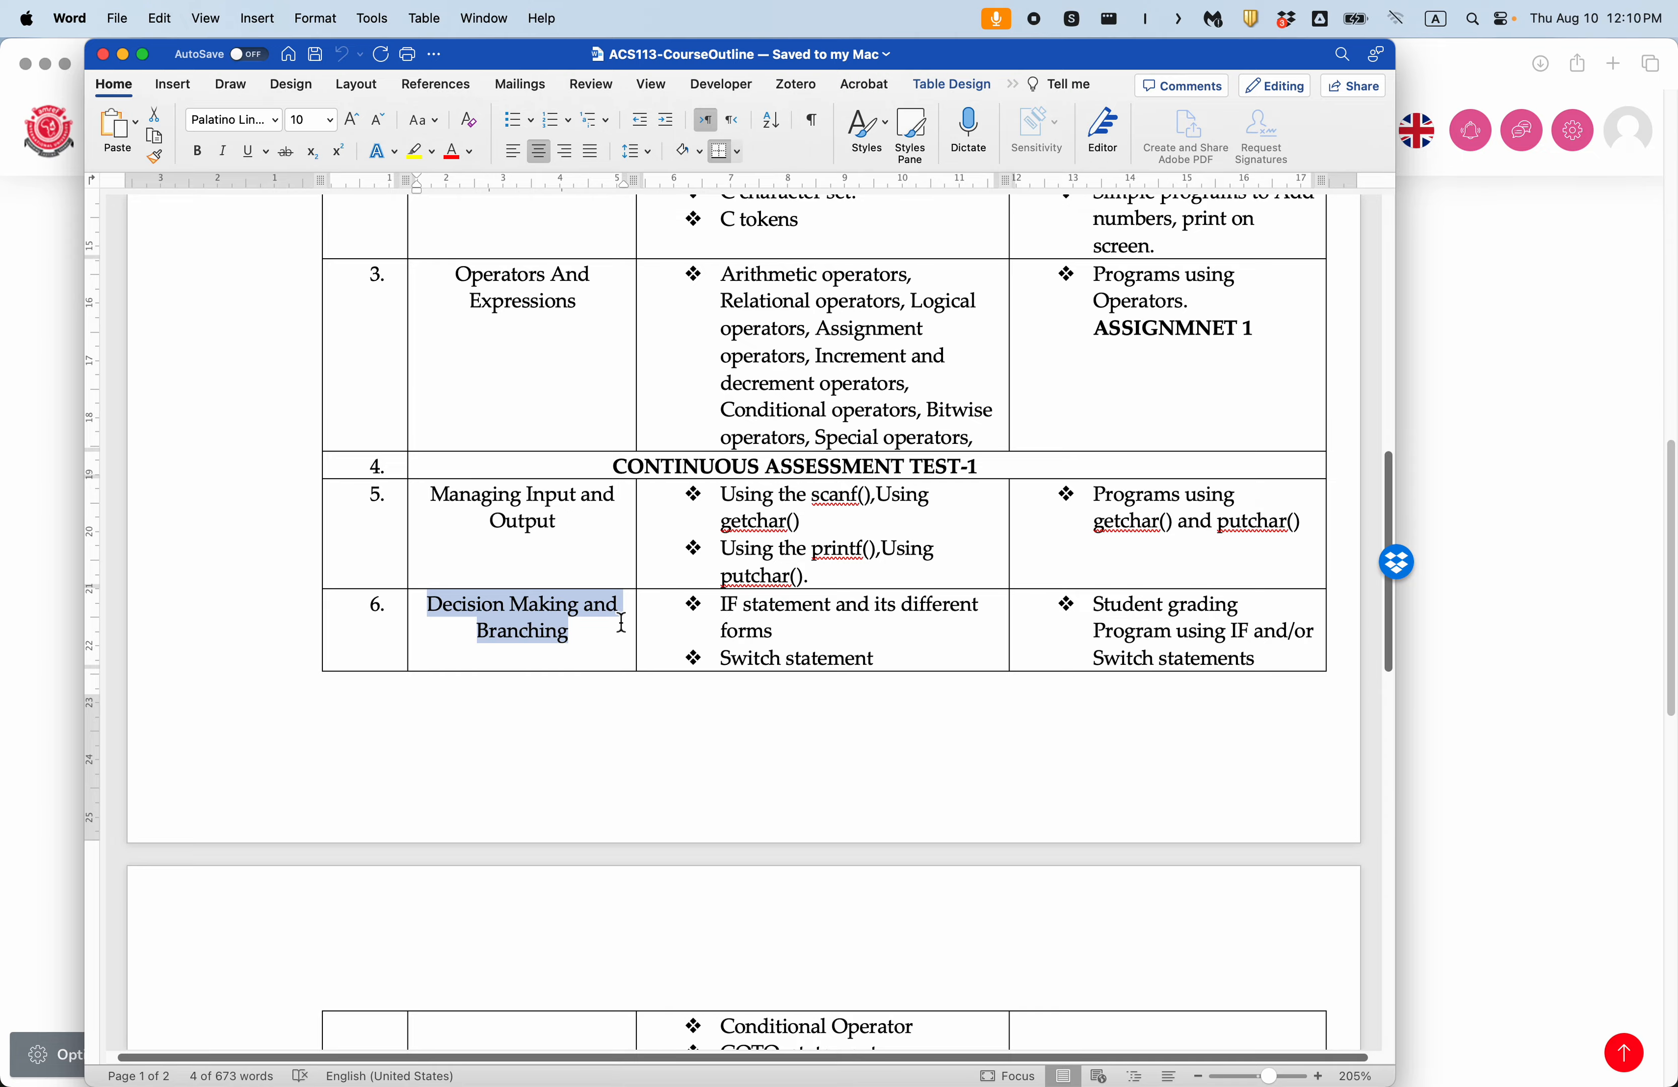
key(ctrl+Up)
click(776, 563)
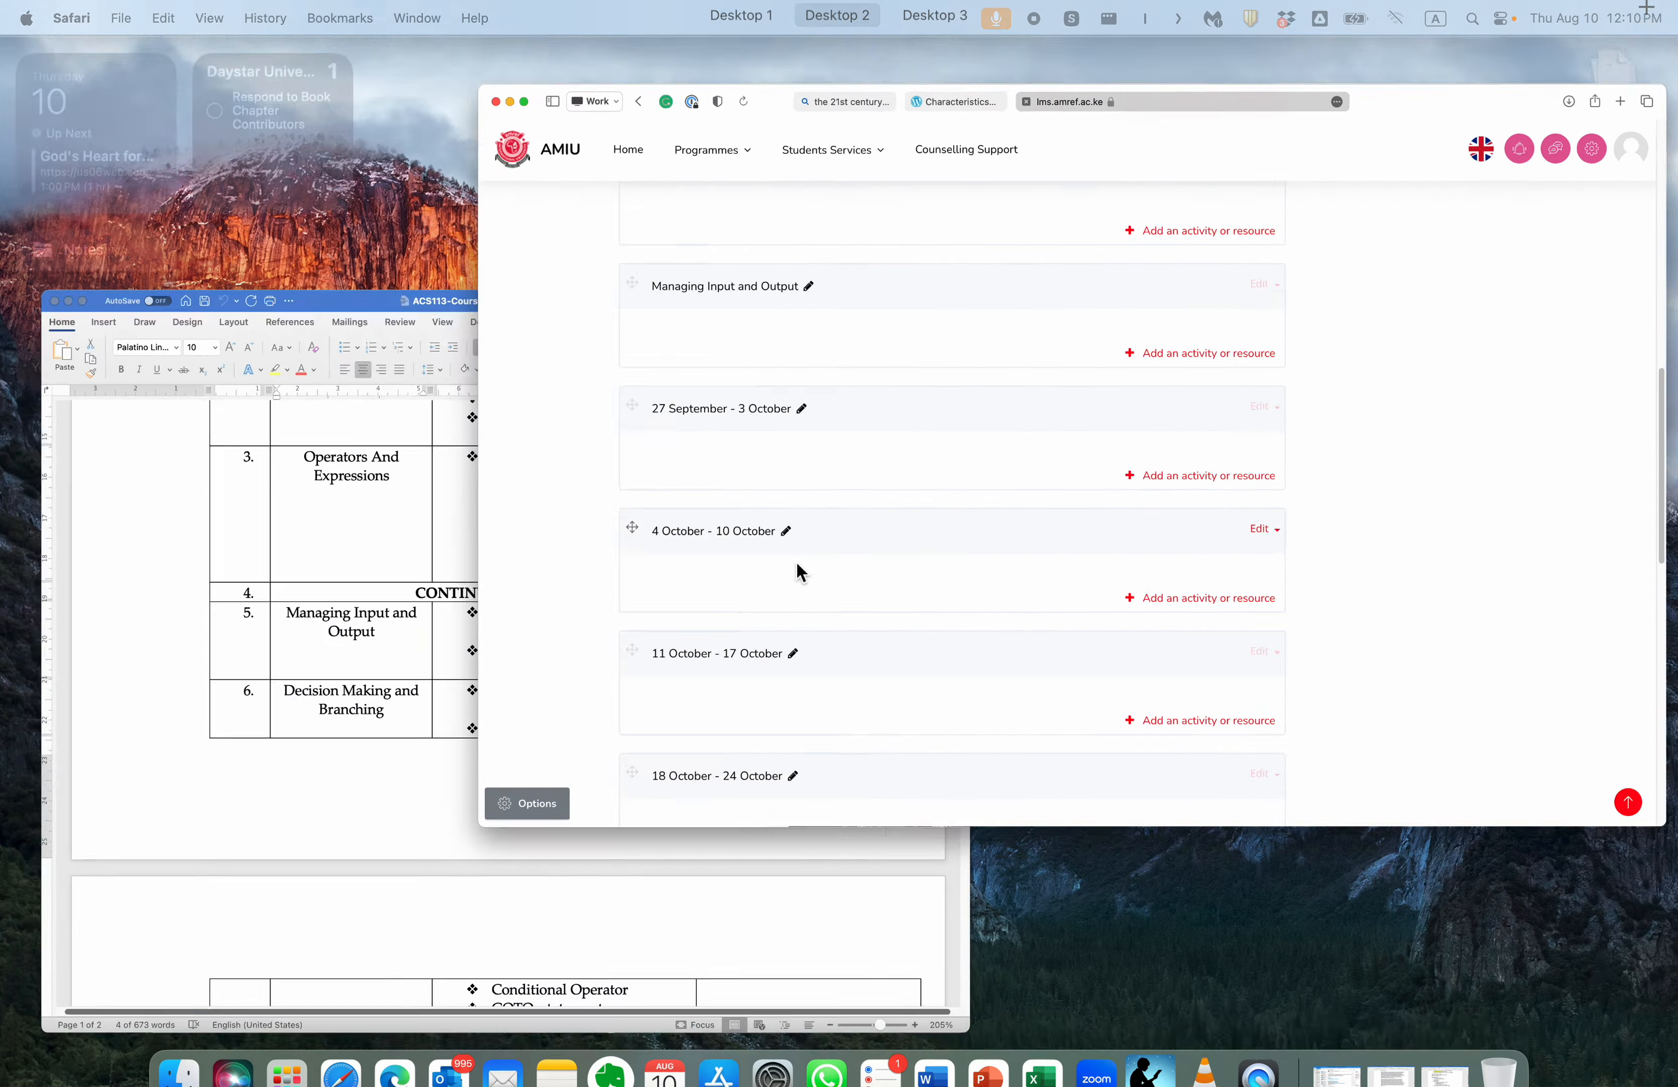
scroll(436, 458, up, 1)
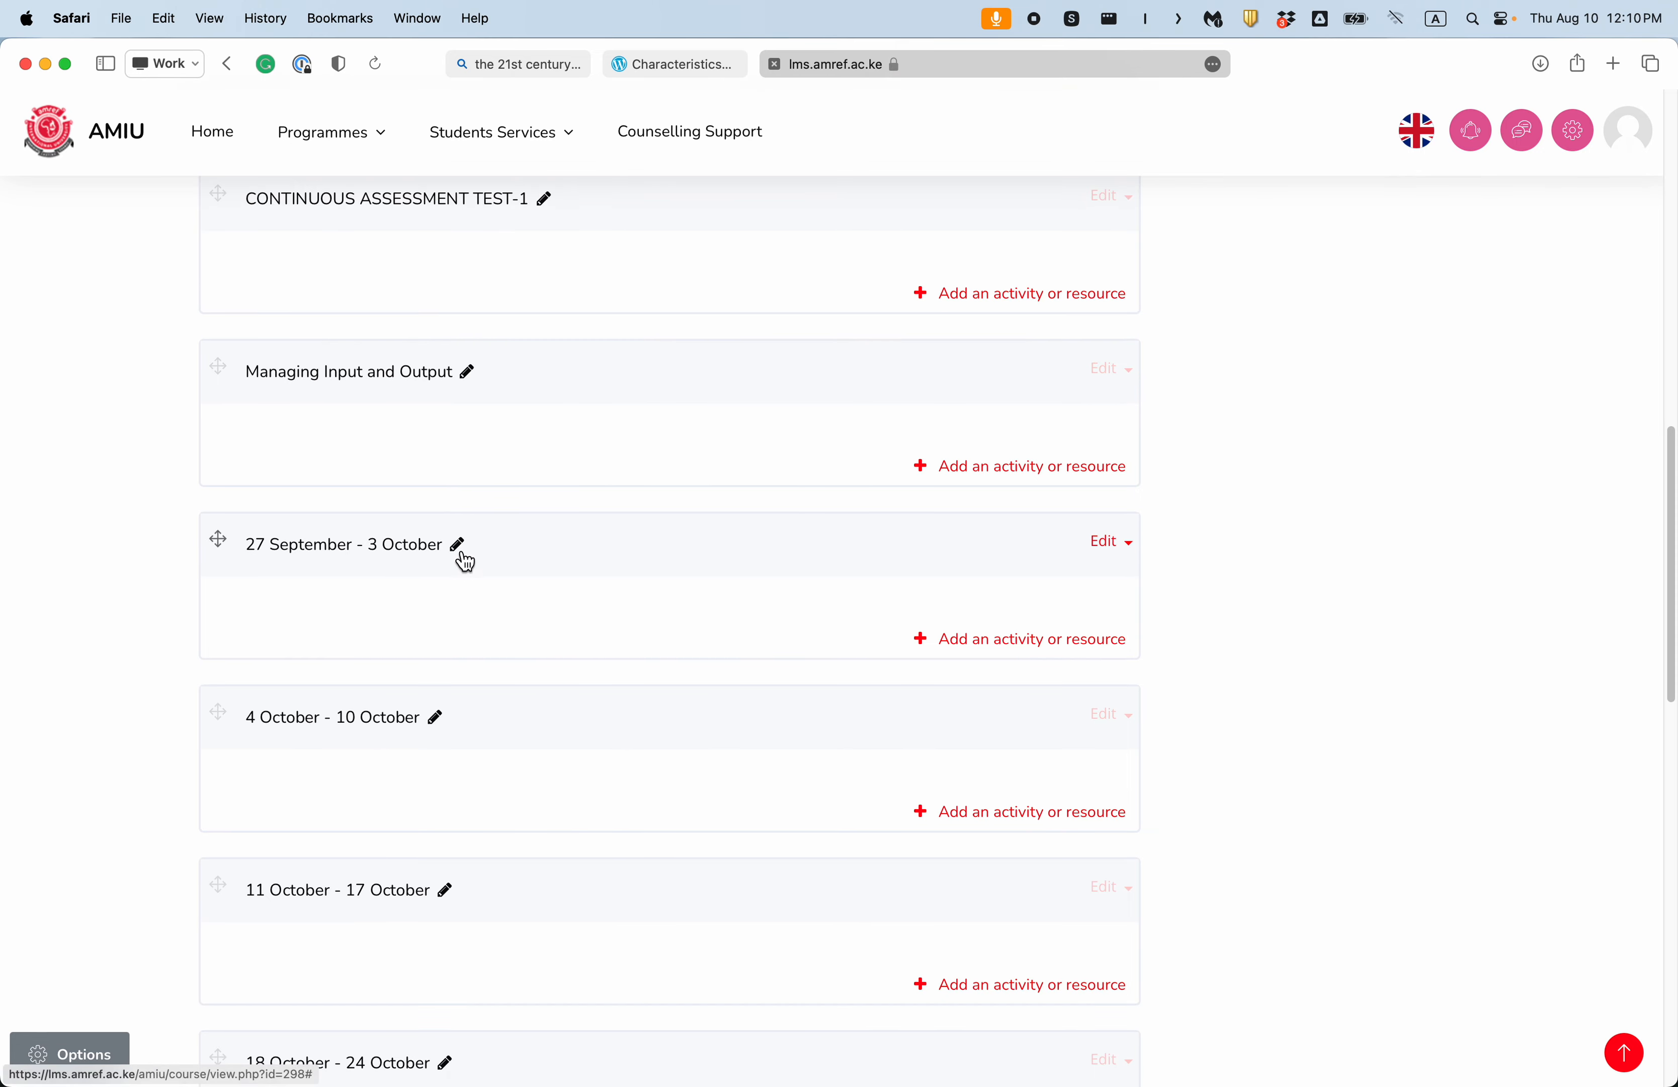
click(461, 553)
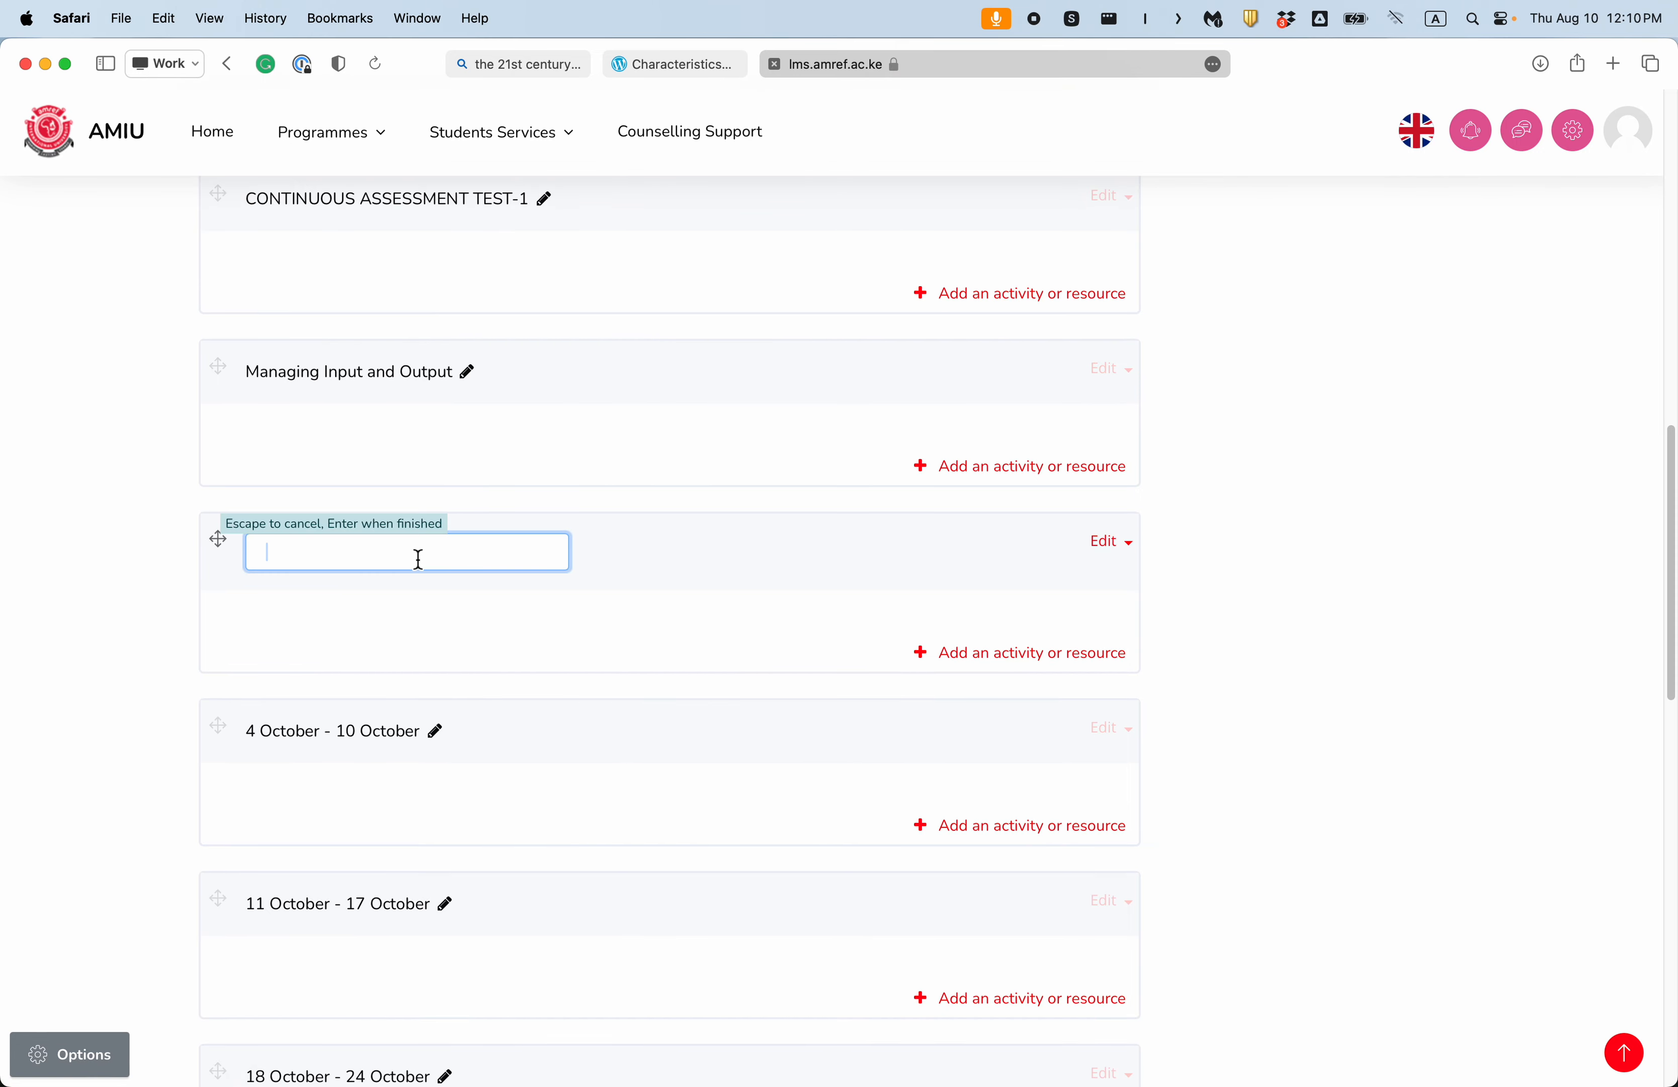
key(super+v)
key(Return)
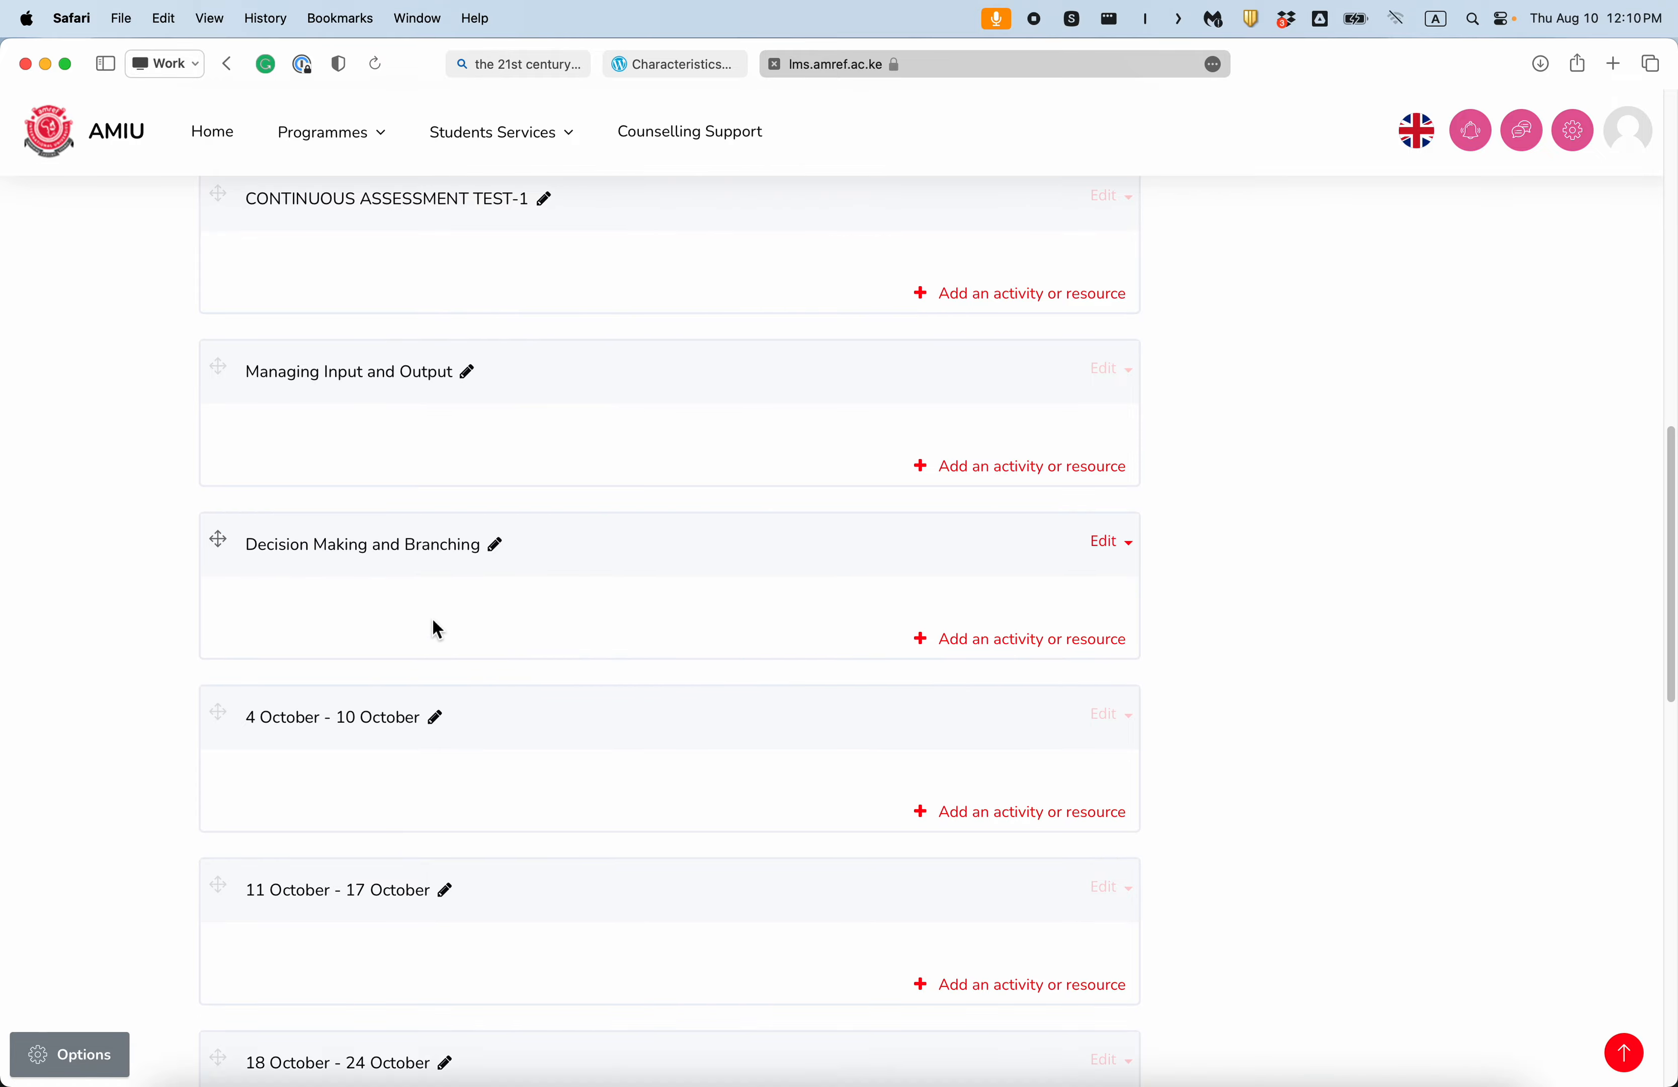
Step: Copy the week 7 topic from the Word outline and rename Safari's 4 October - 10 October section as "Decision Making and Looping"
key(ctrl+Up)
click(429, 578)
scroll(433, 628, down, 10)
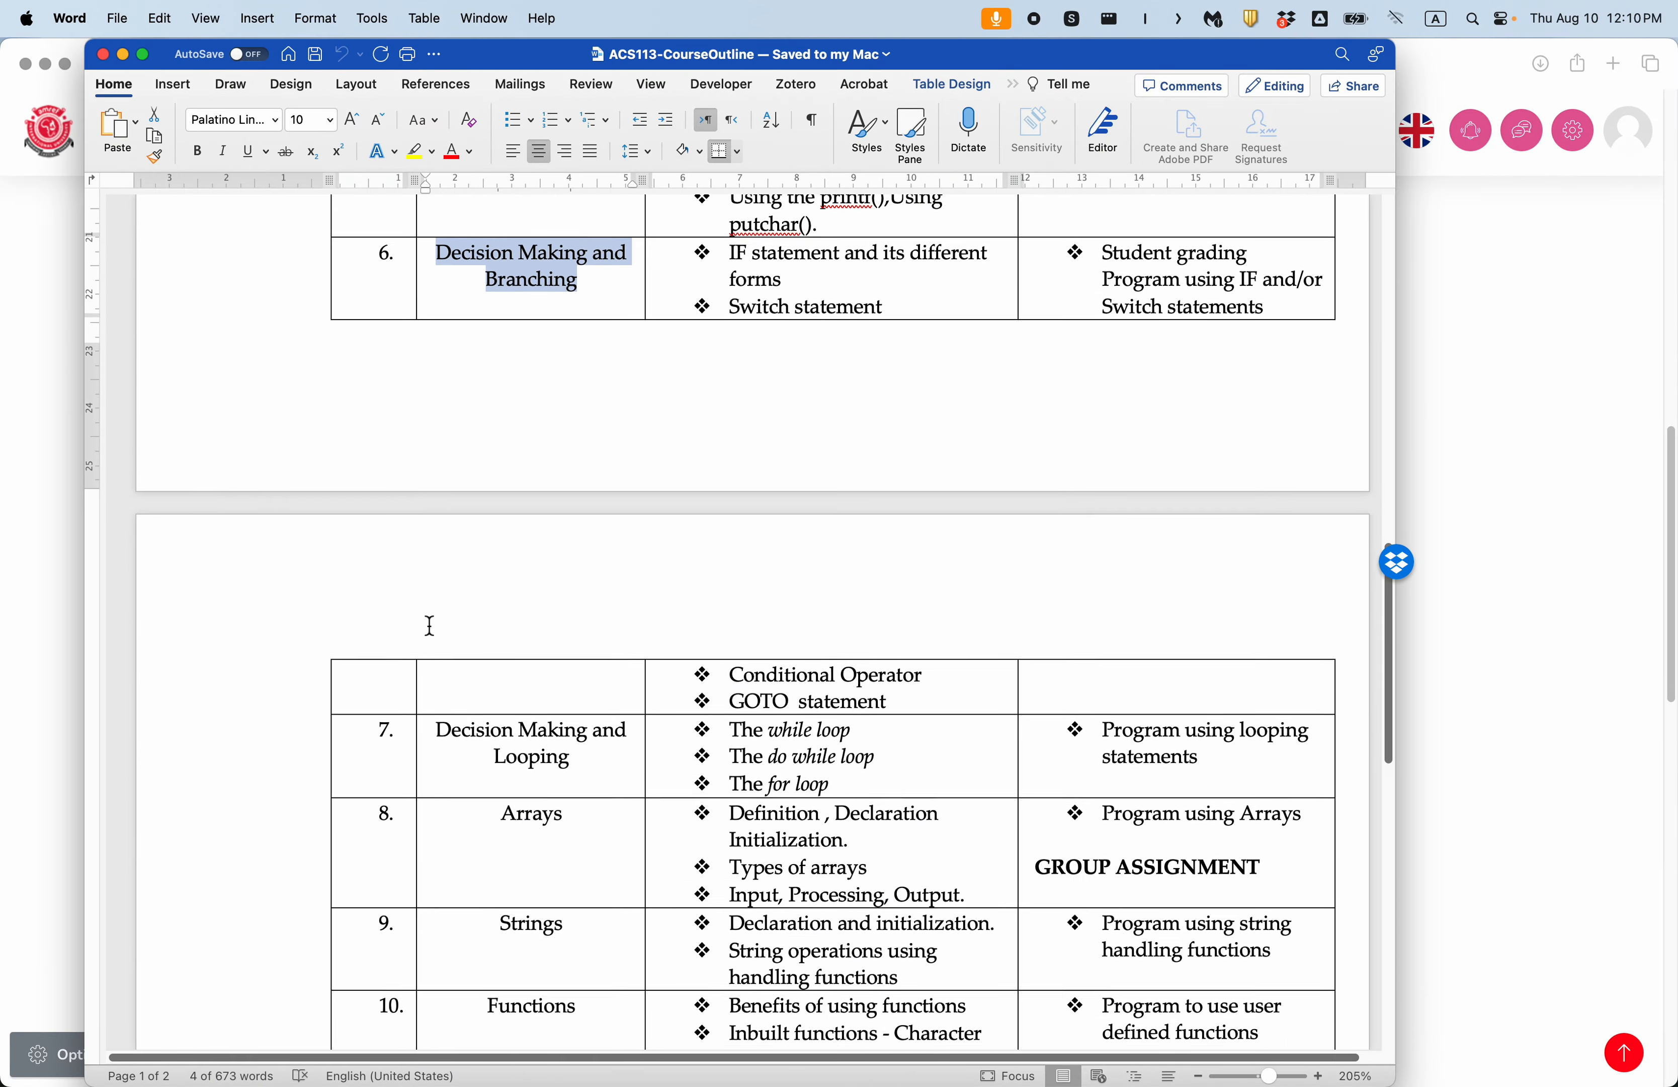
click(438, 587)
drag(437, 592, 561, 613)
key(super+c)
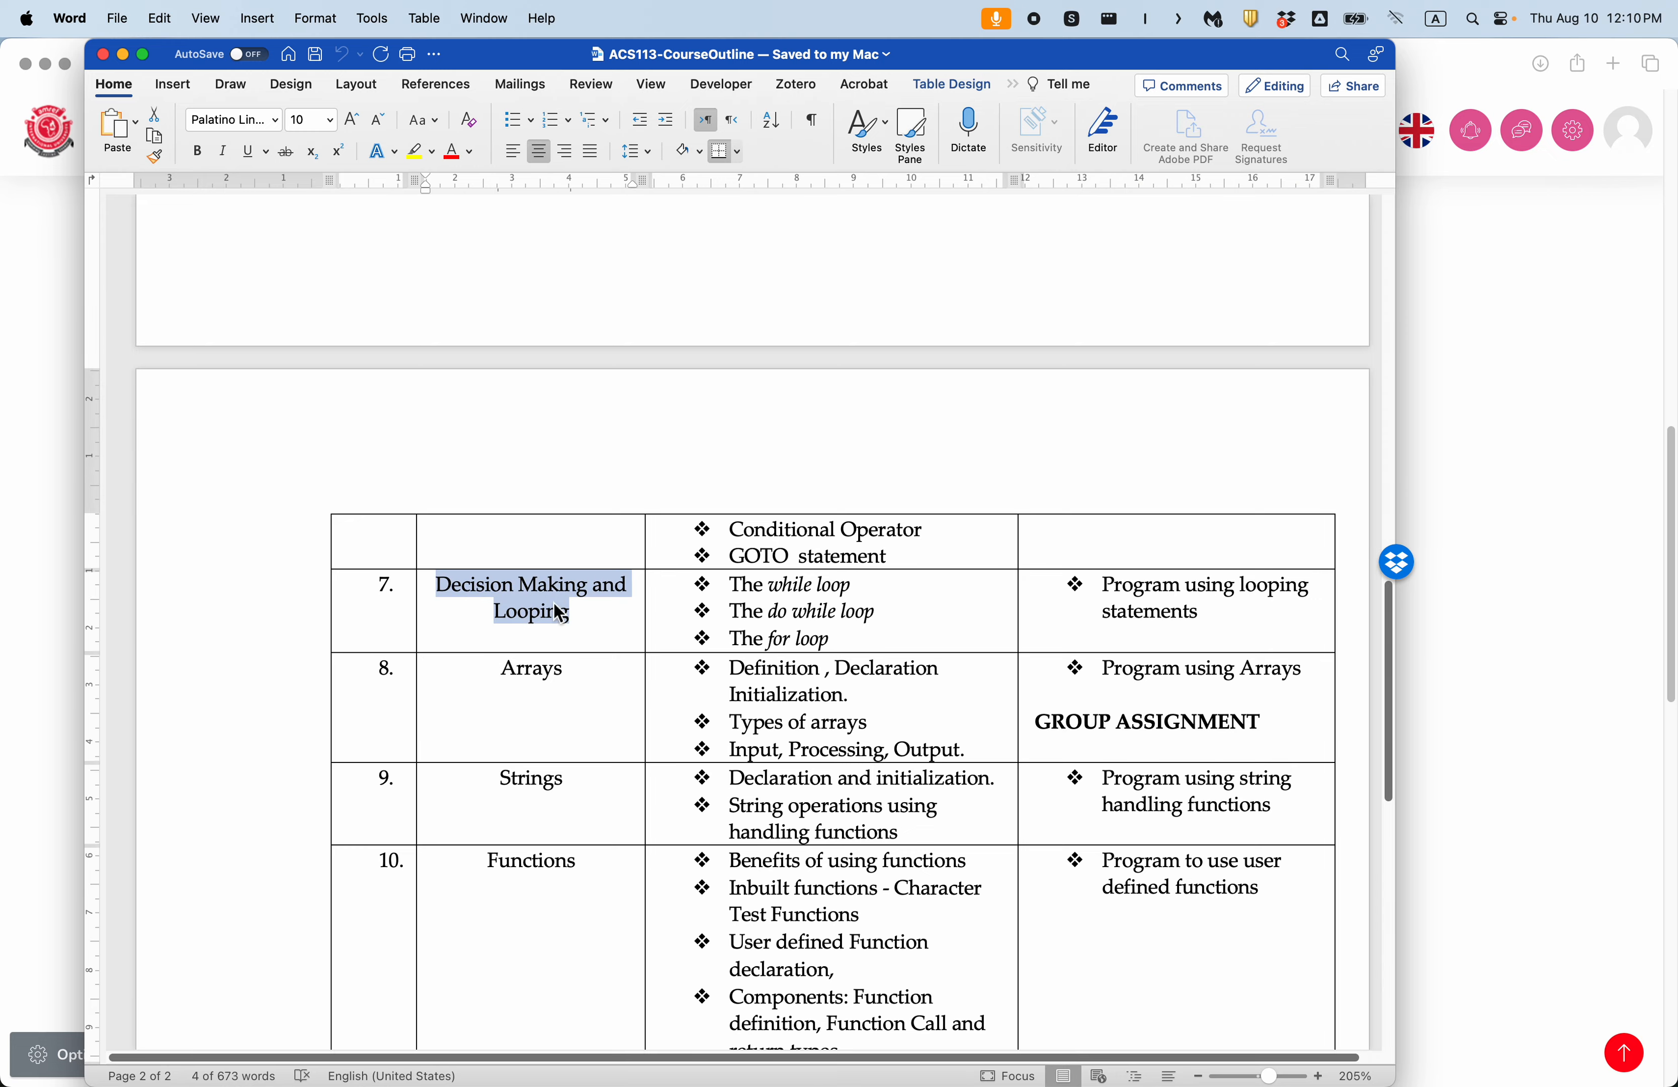
key(ctrl+Up)
click(846, 562)
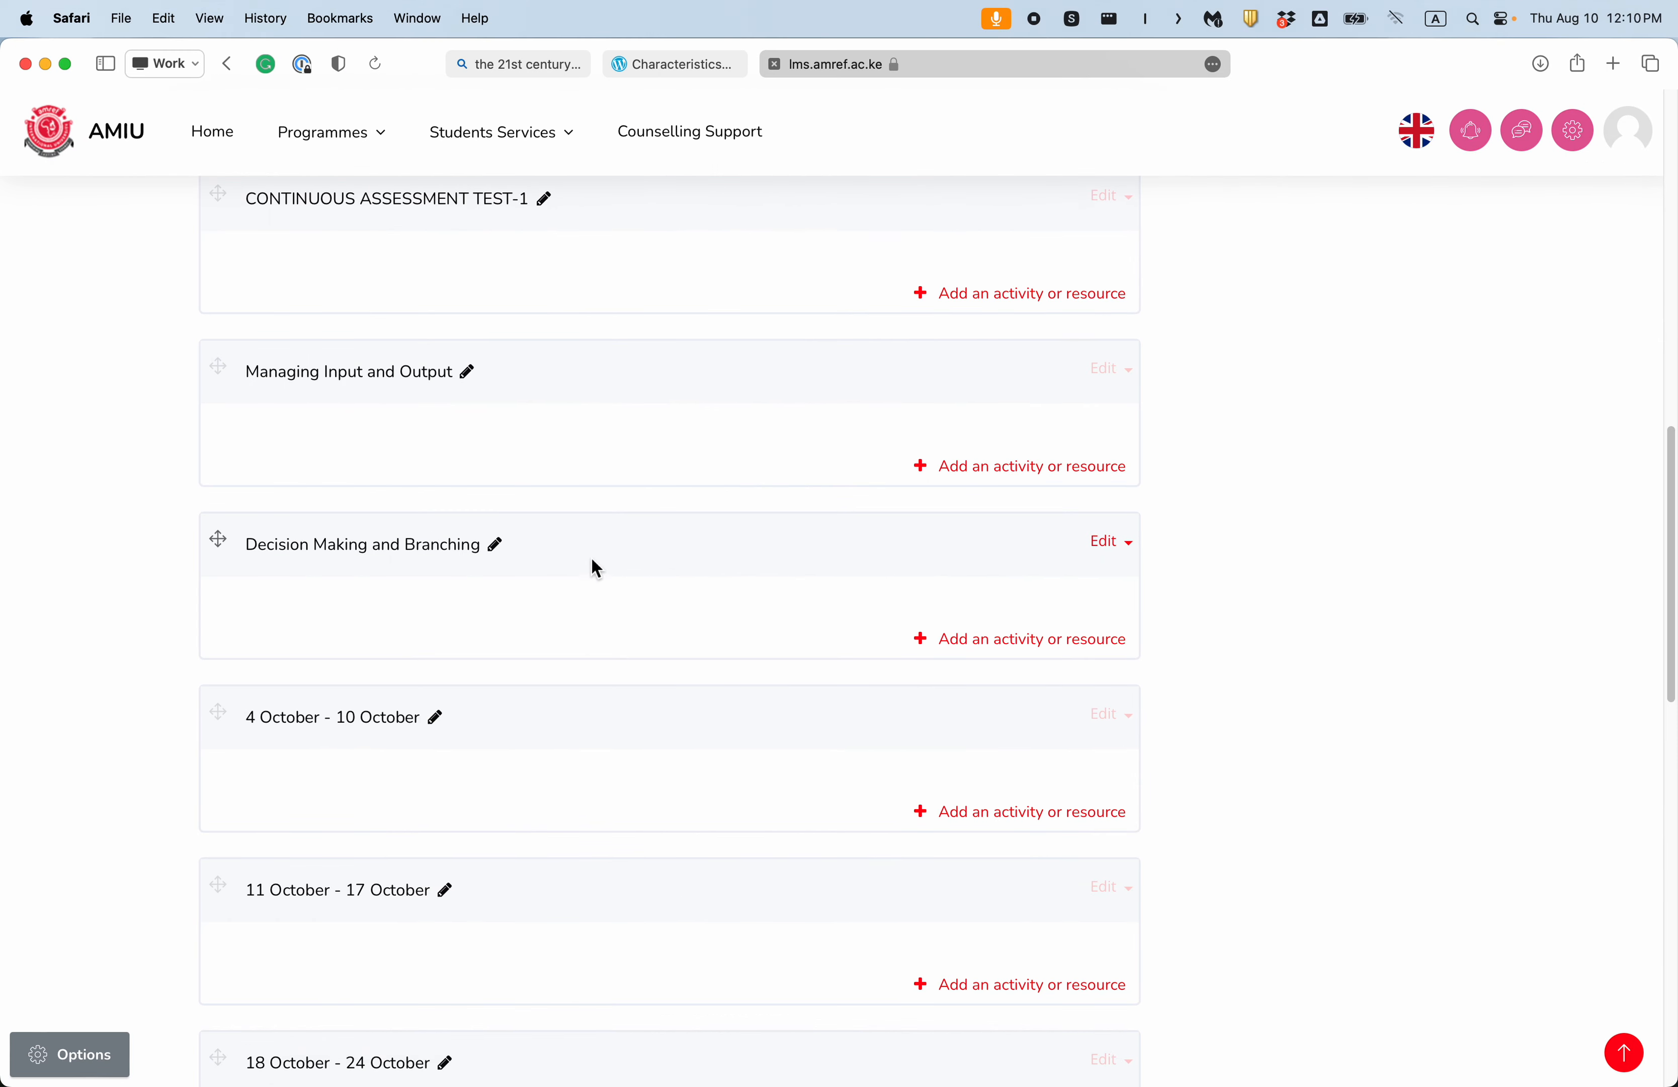
click(436, 717)
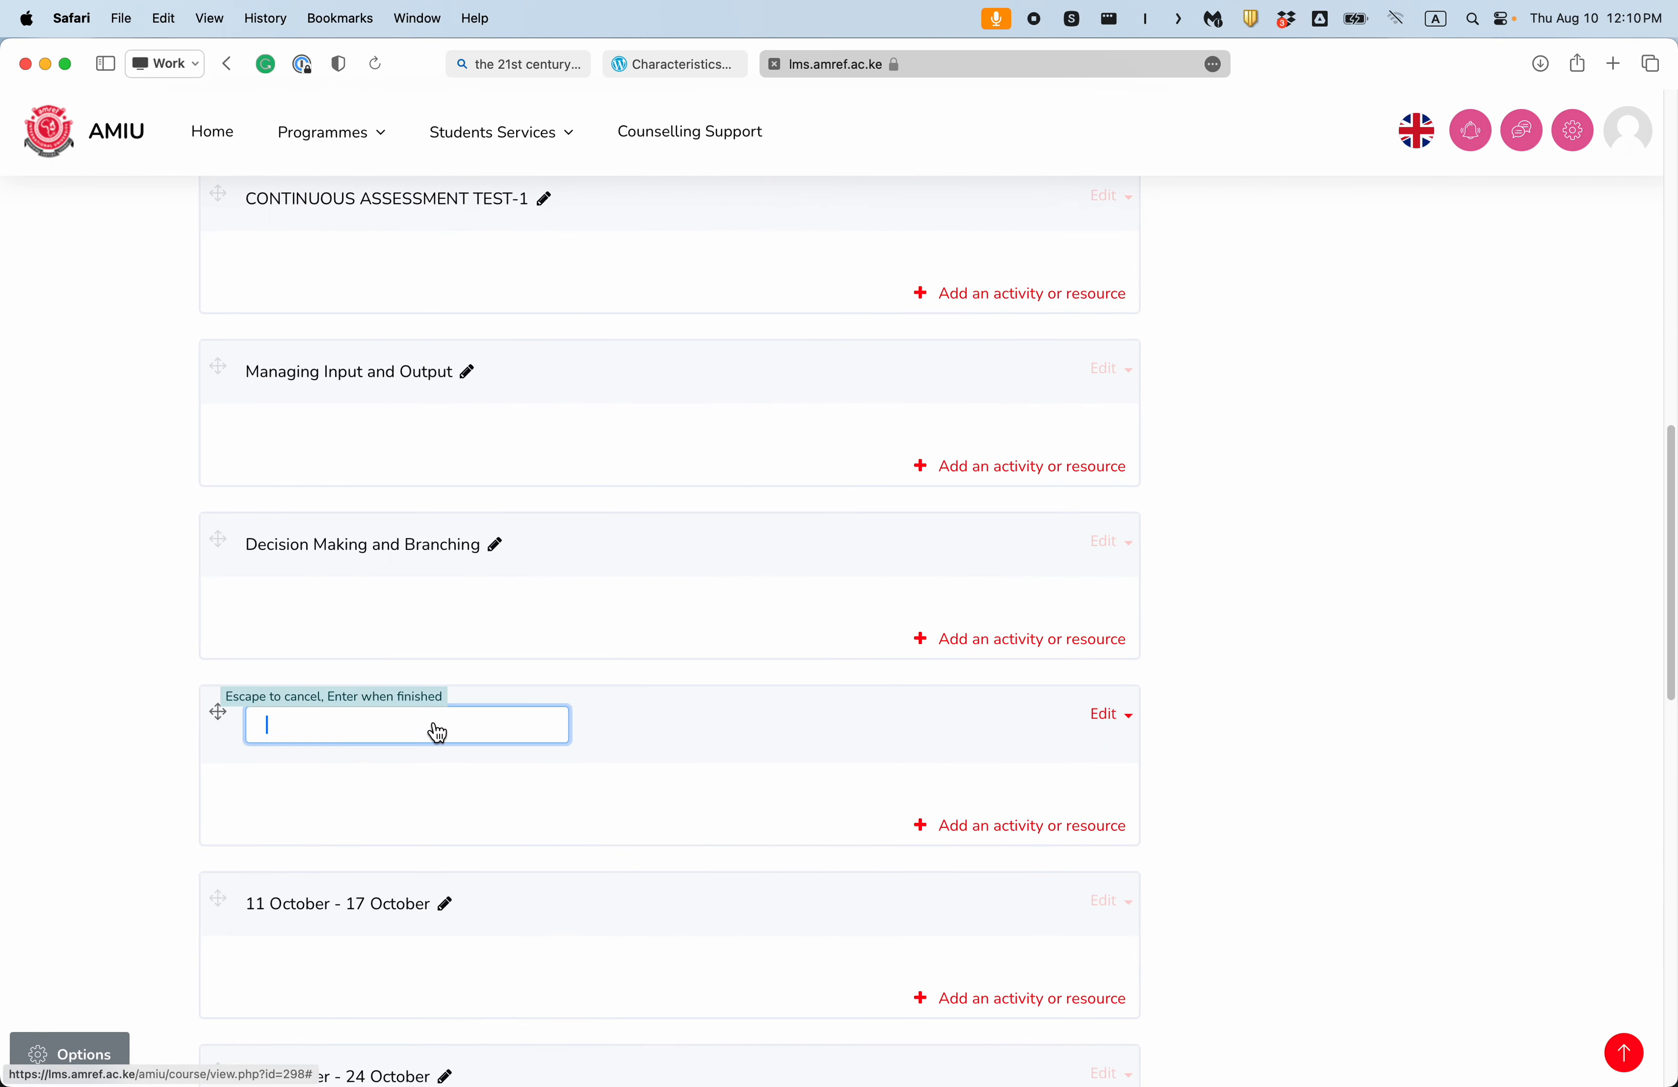
key(super+v)
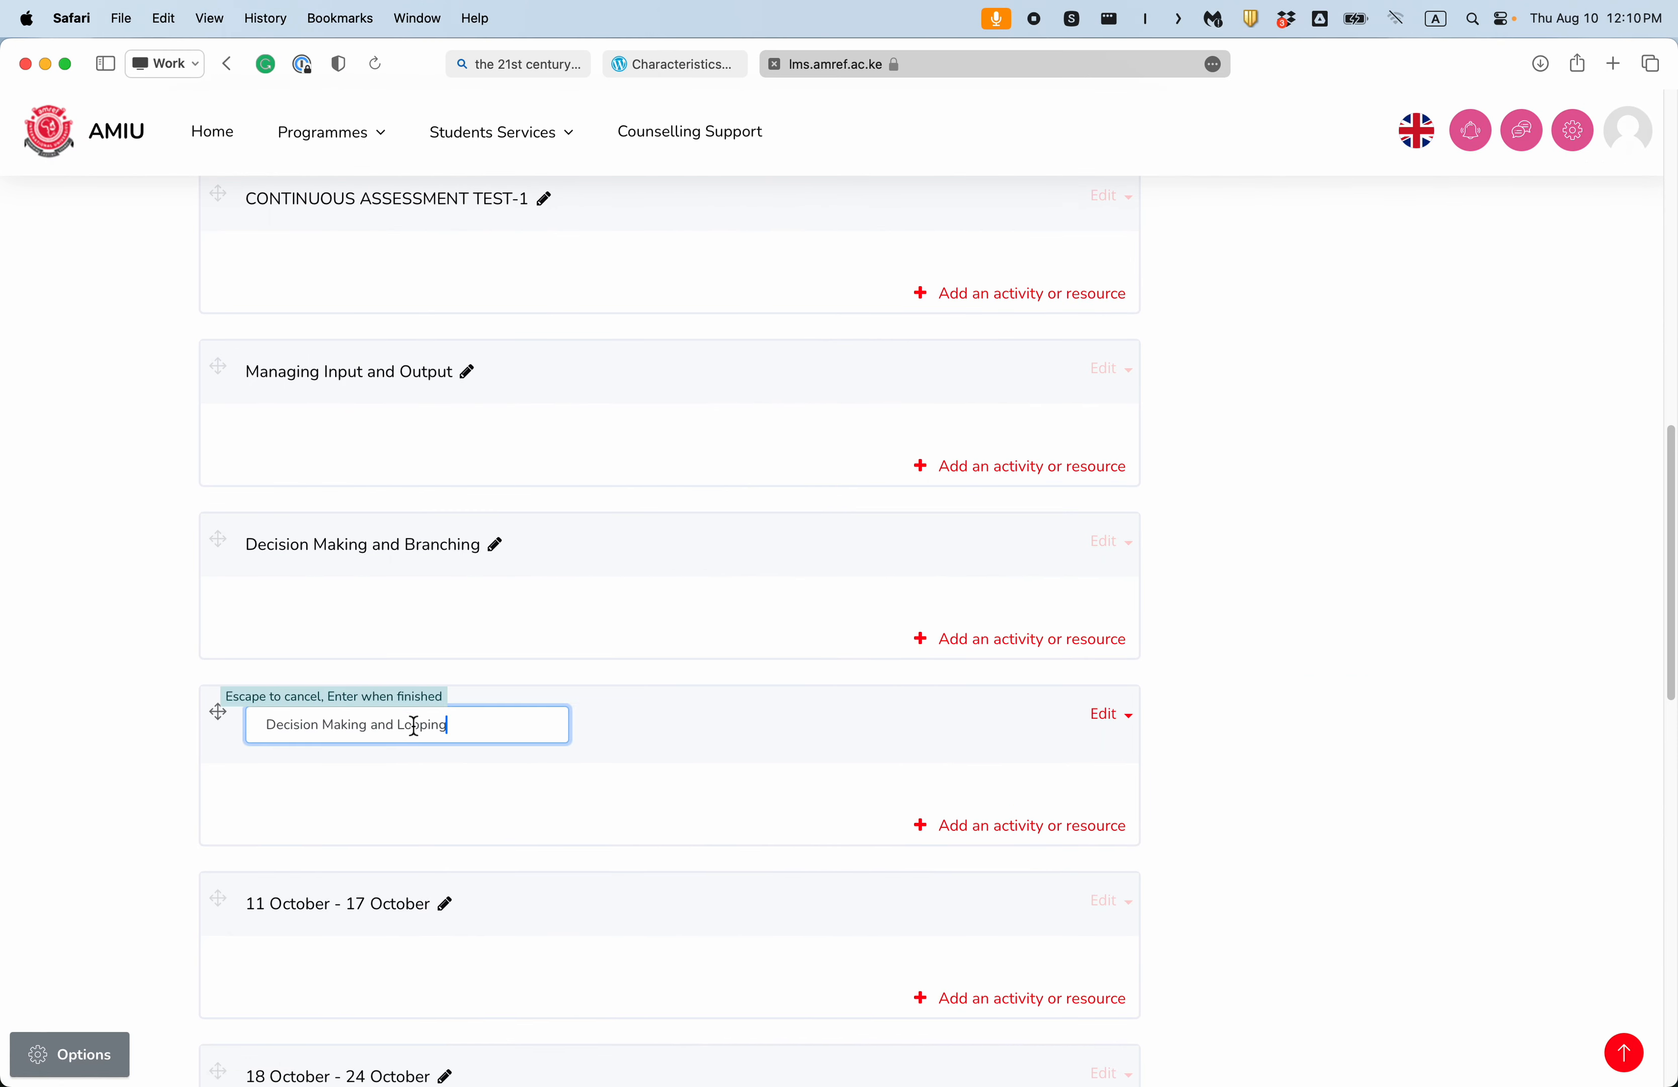
key(Return)
Step: Copy the week 8 topic from the Word outline and rename Safari's 11 October - 17 October section as "Arrays"
scroll(465, 717, down, 4)
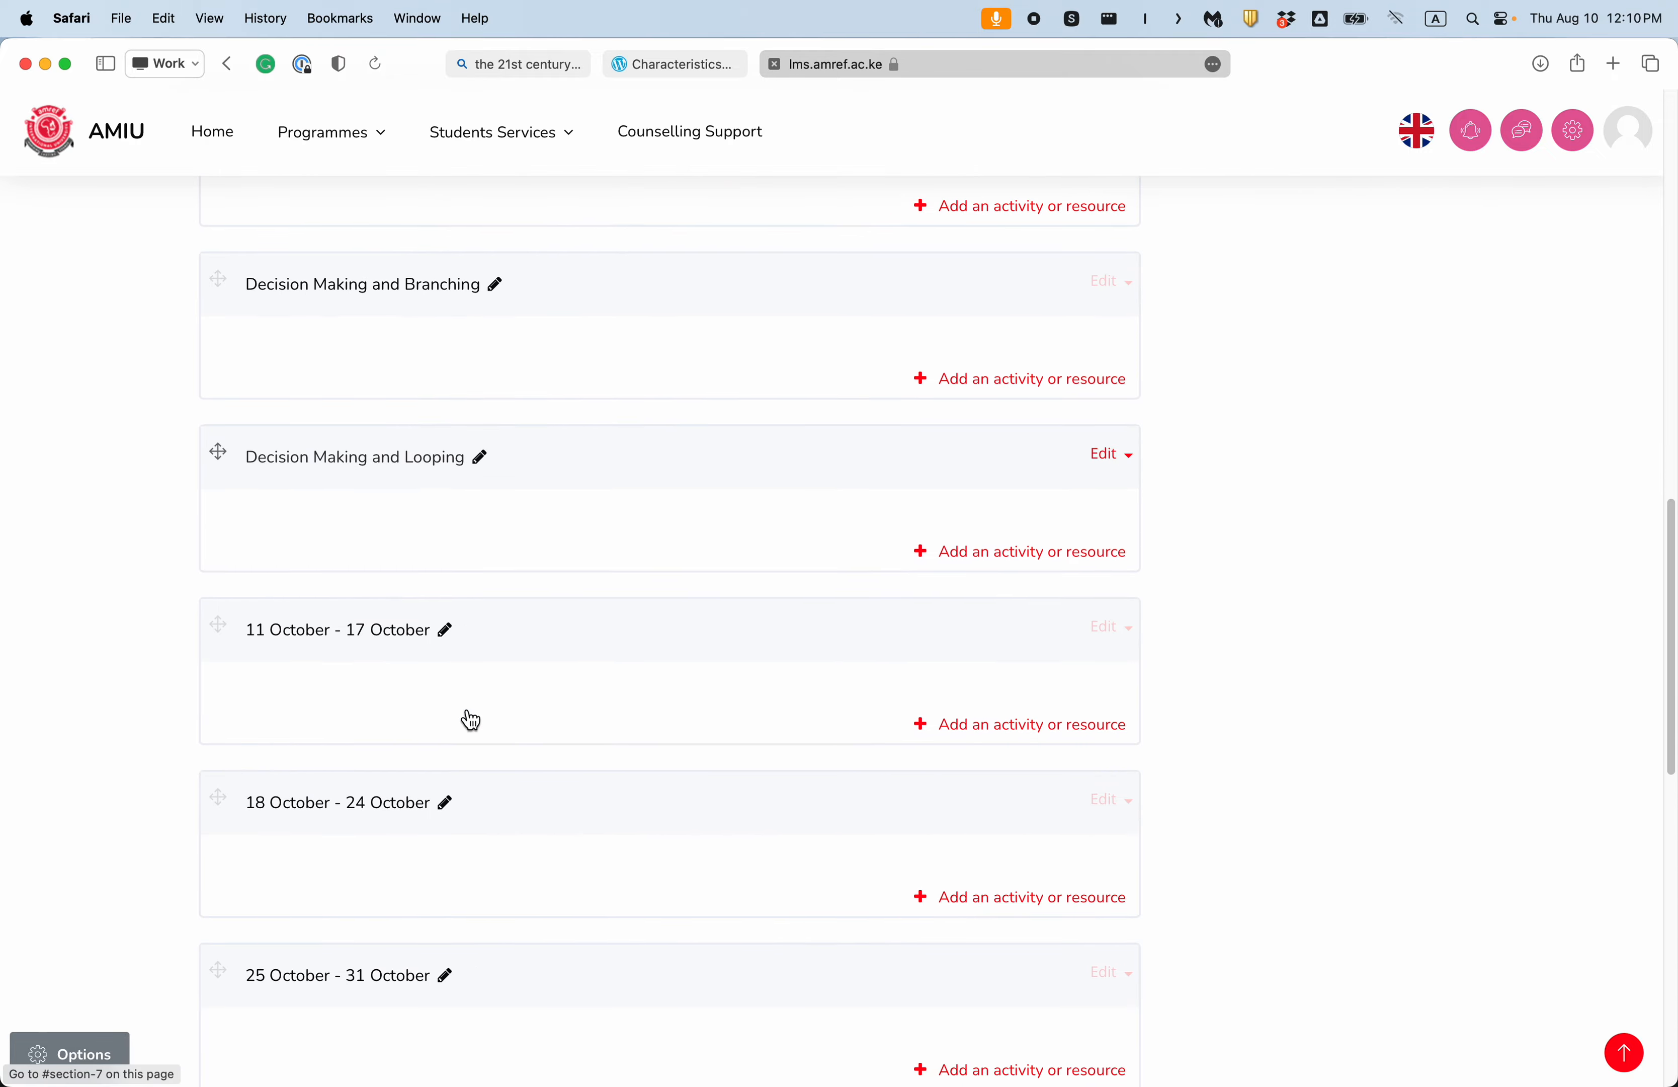
key(ctrl+Up)
click(435, 643)
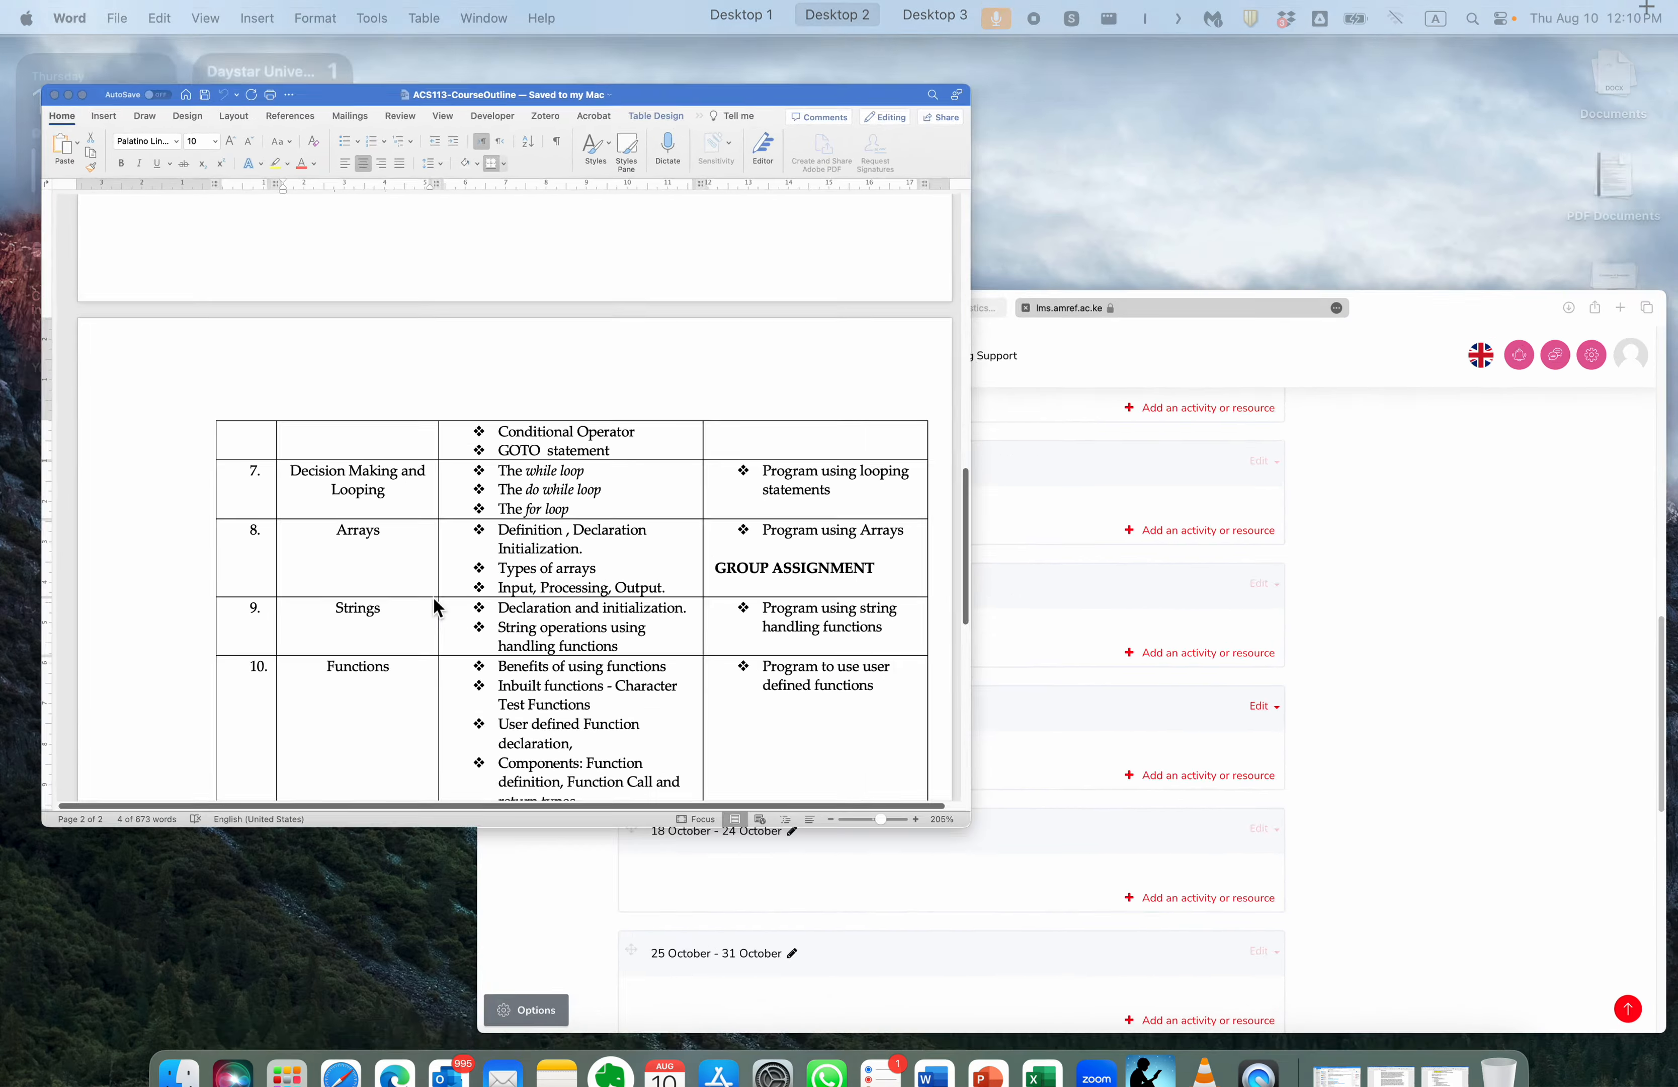
drag(499, 669, 562, 678)
key(super+c)
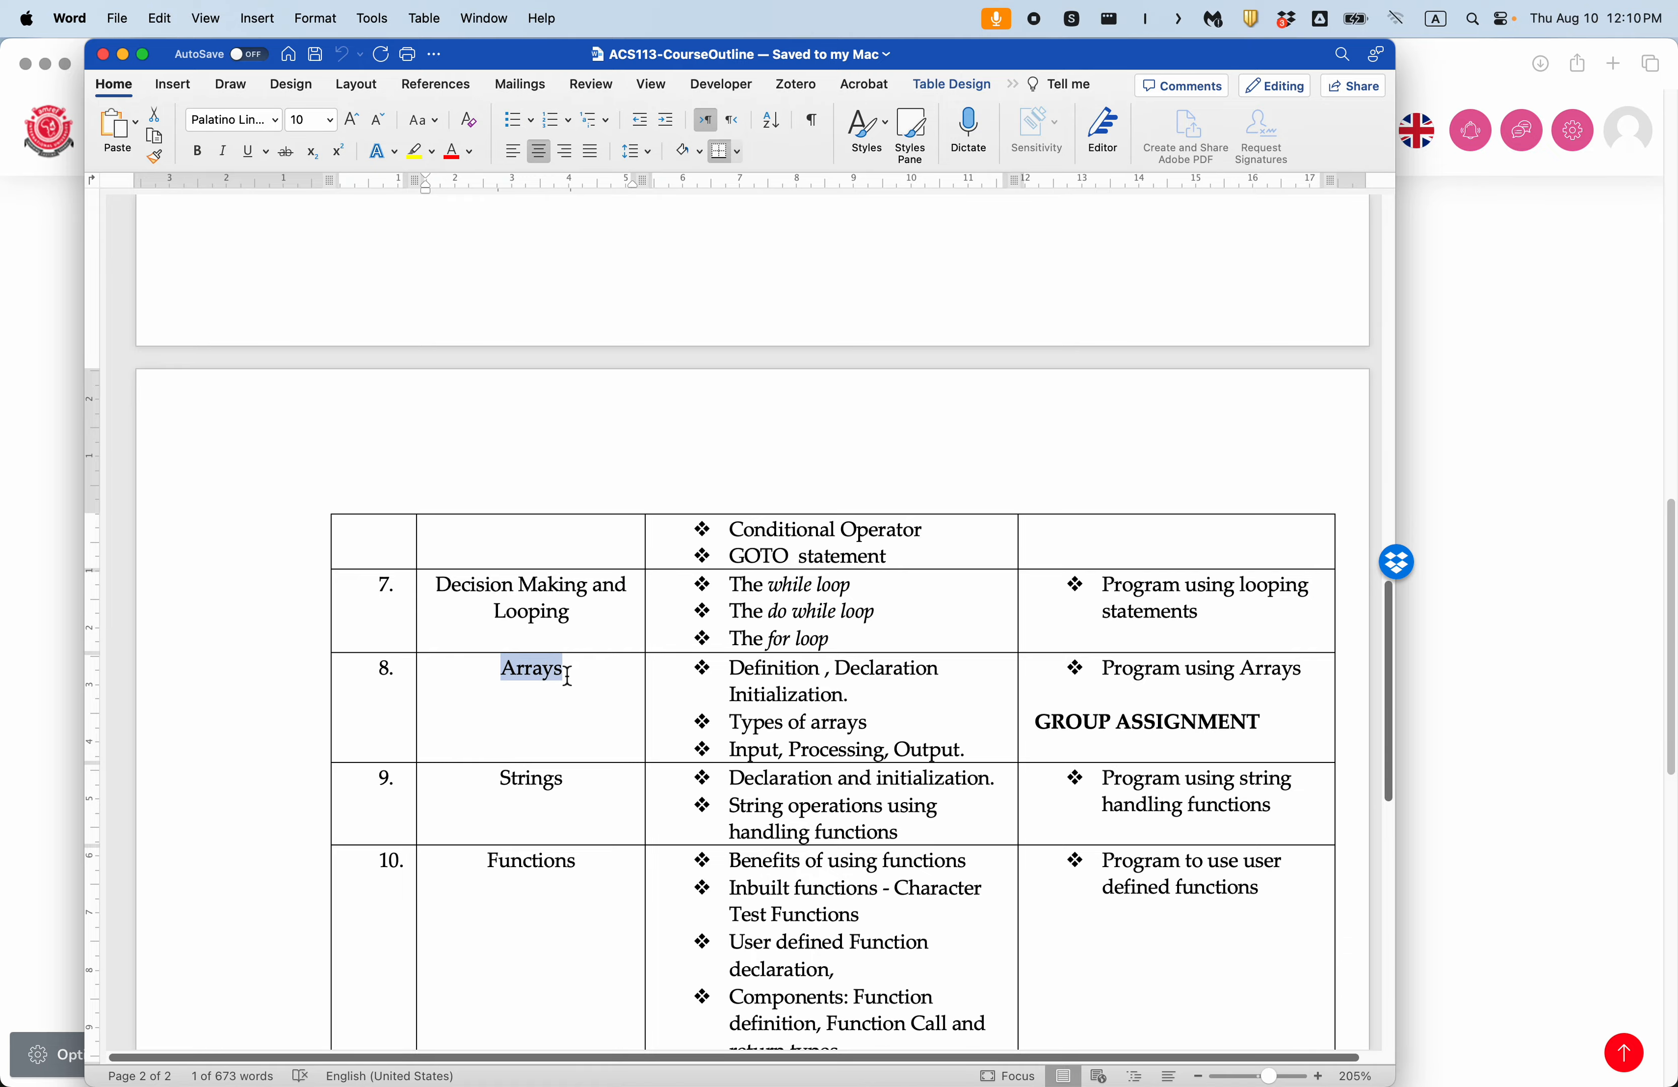
key(ctrl+Up)
click(958, 540)
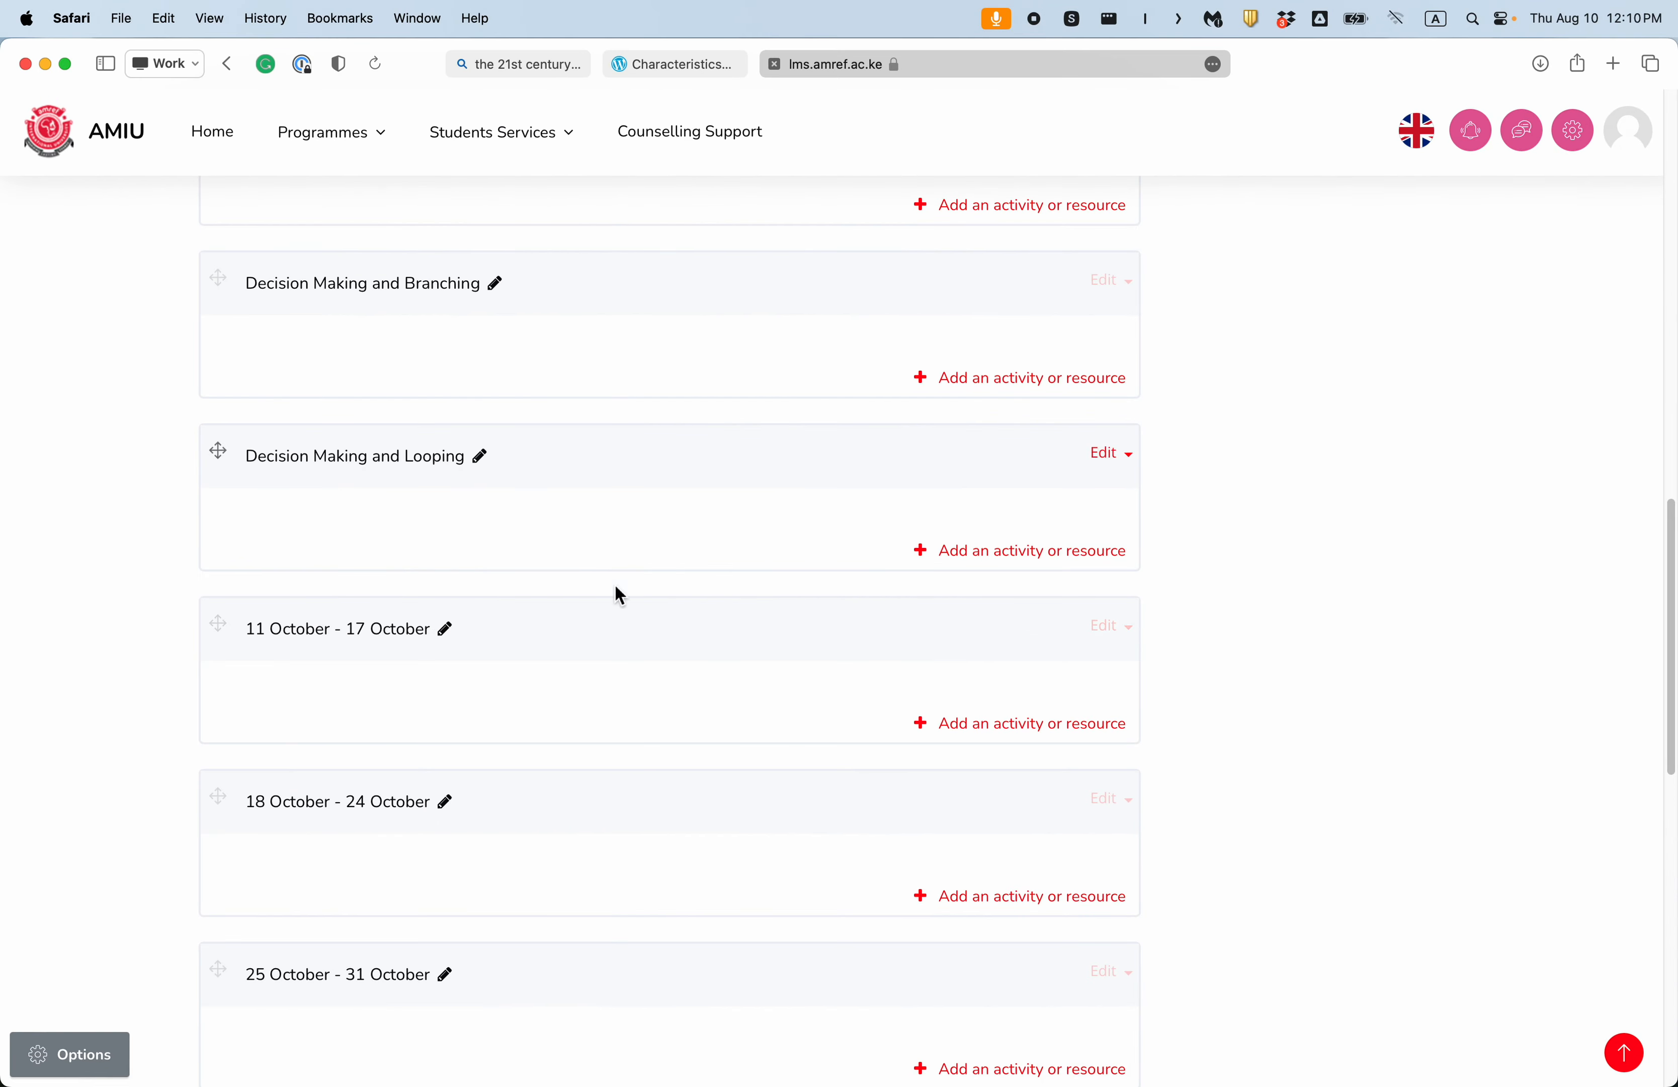
click(445, 629)
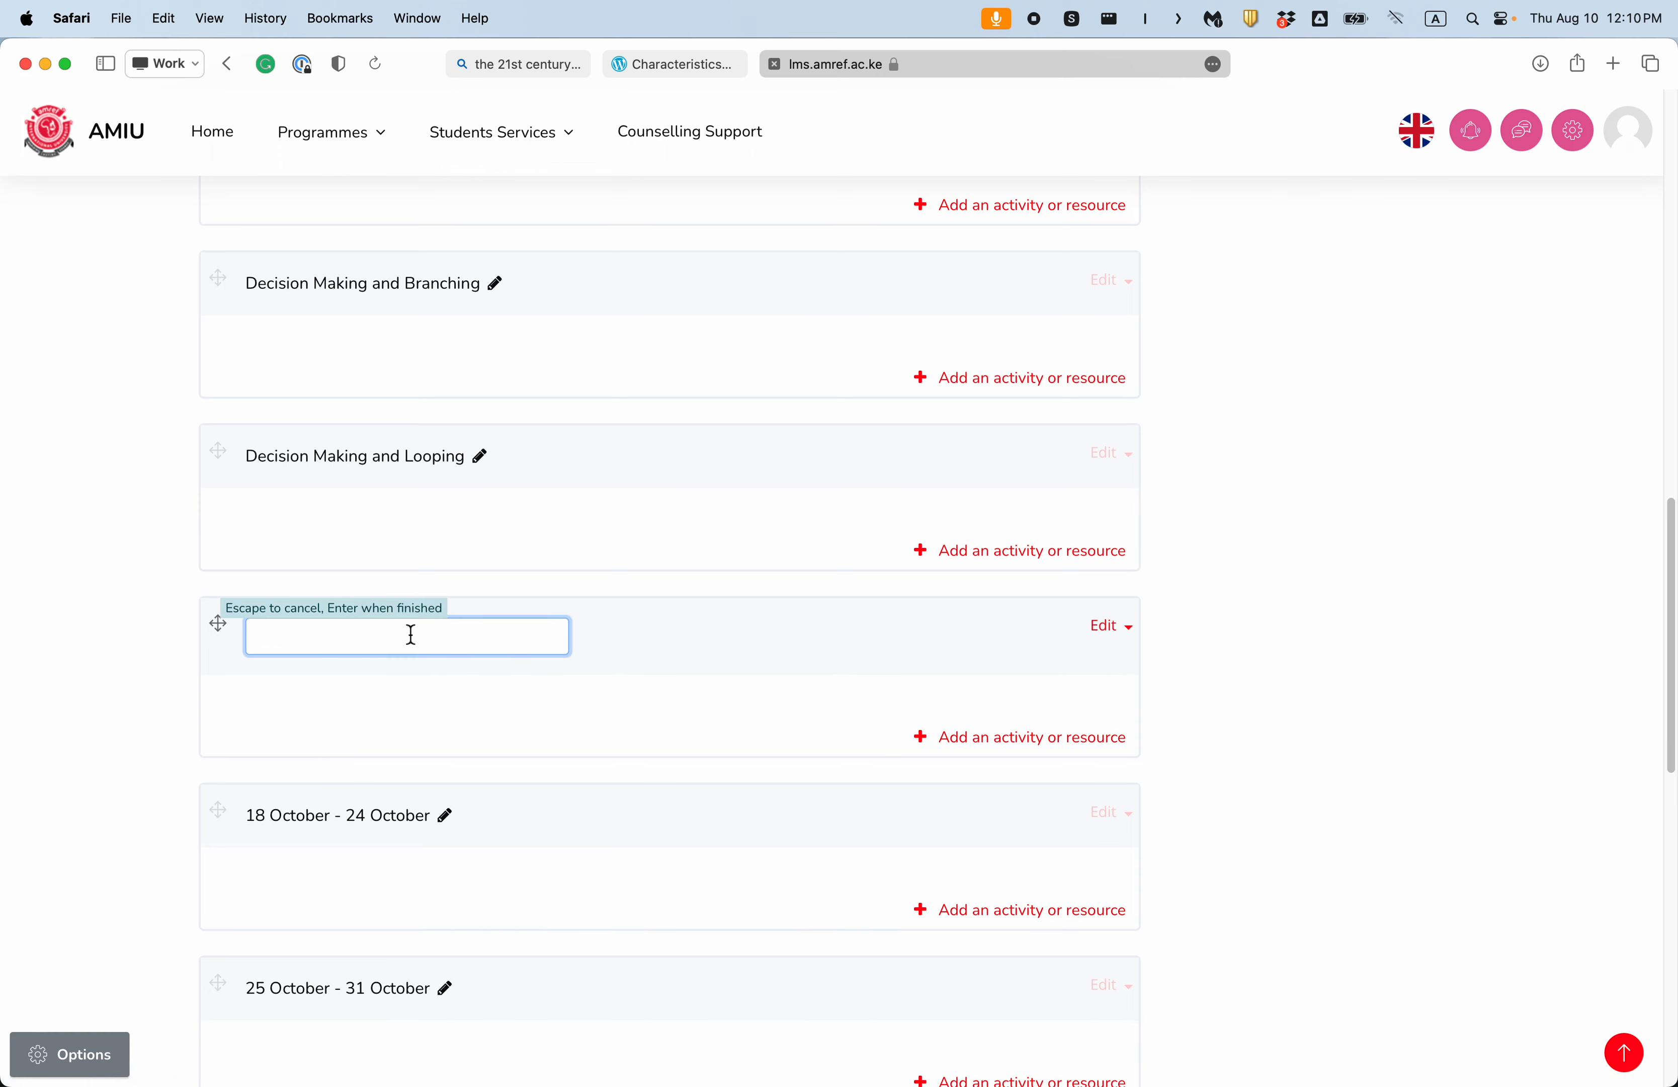
key(super+v)
key(Return)
Step: Copy the week 9 topic from the Word outline and rename Safari's 18 October - 24 October section as "Strings"
scroll(487, 617, down, 5)
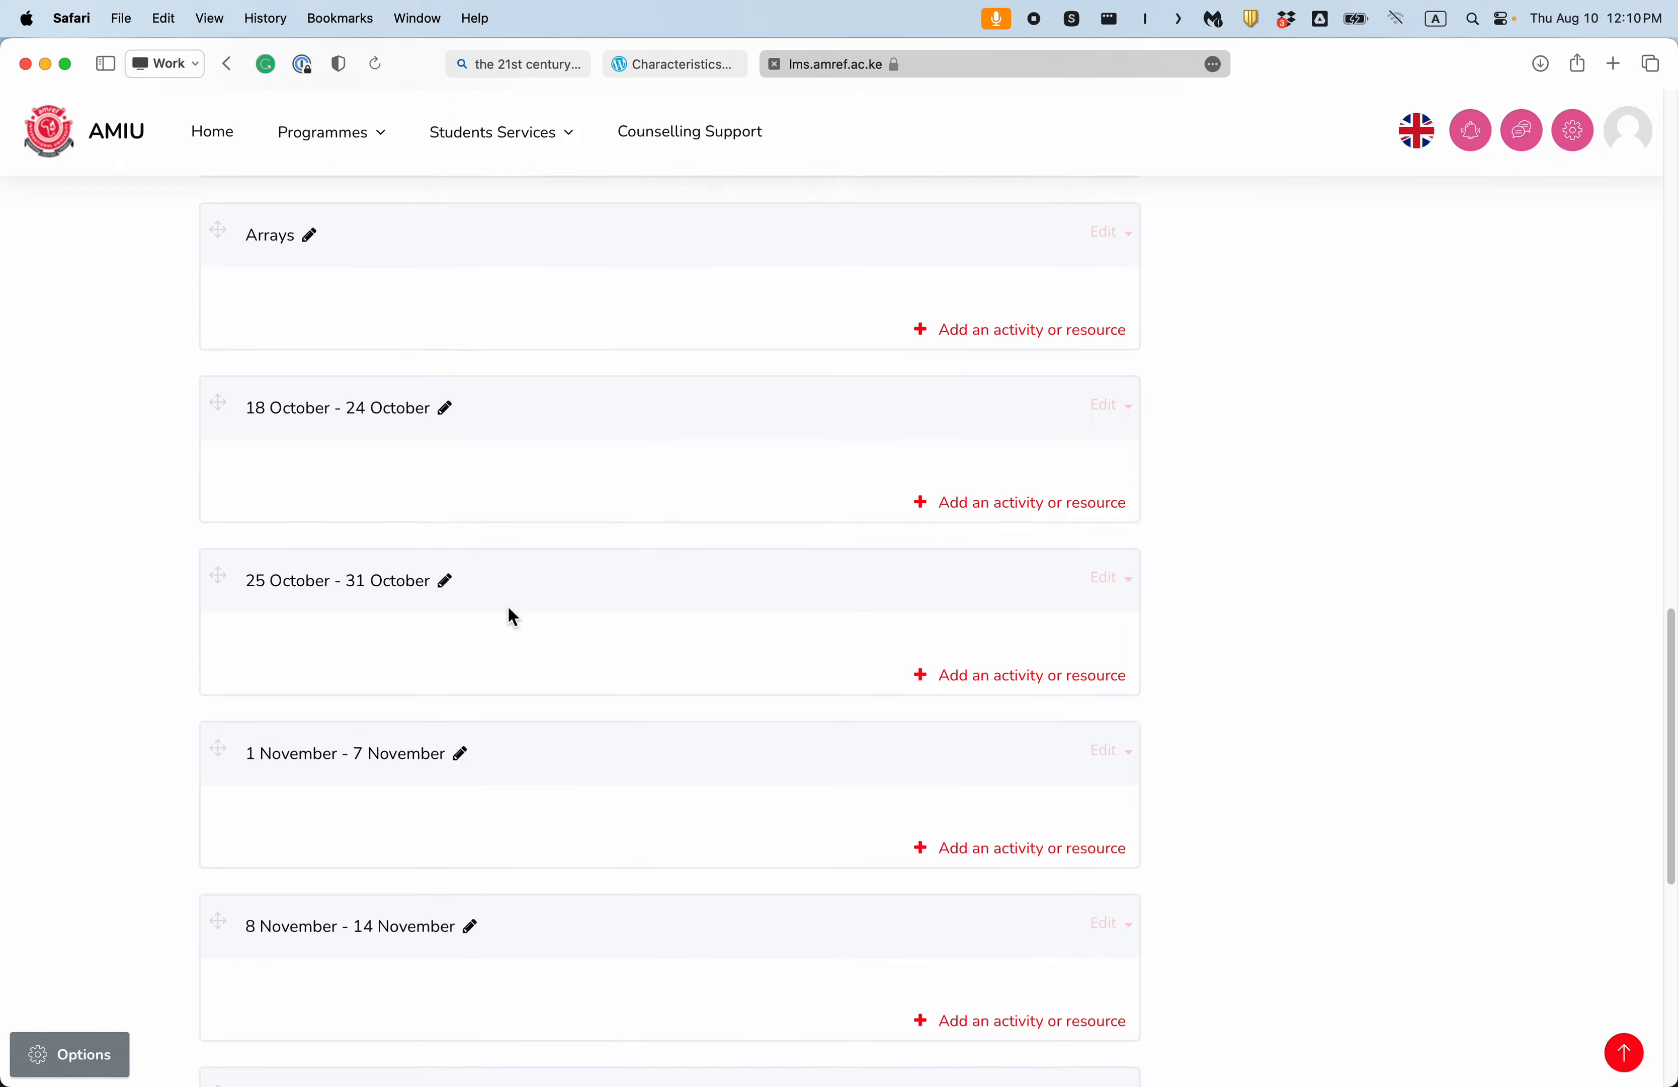
key(ctrl+Up)
click(418, 605)
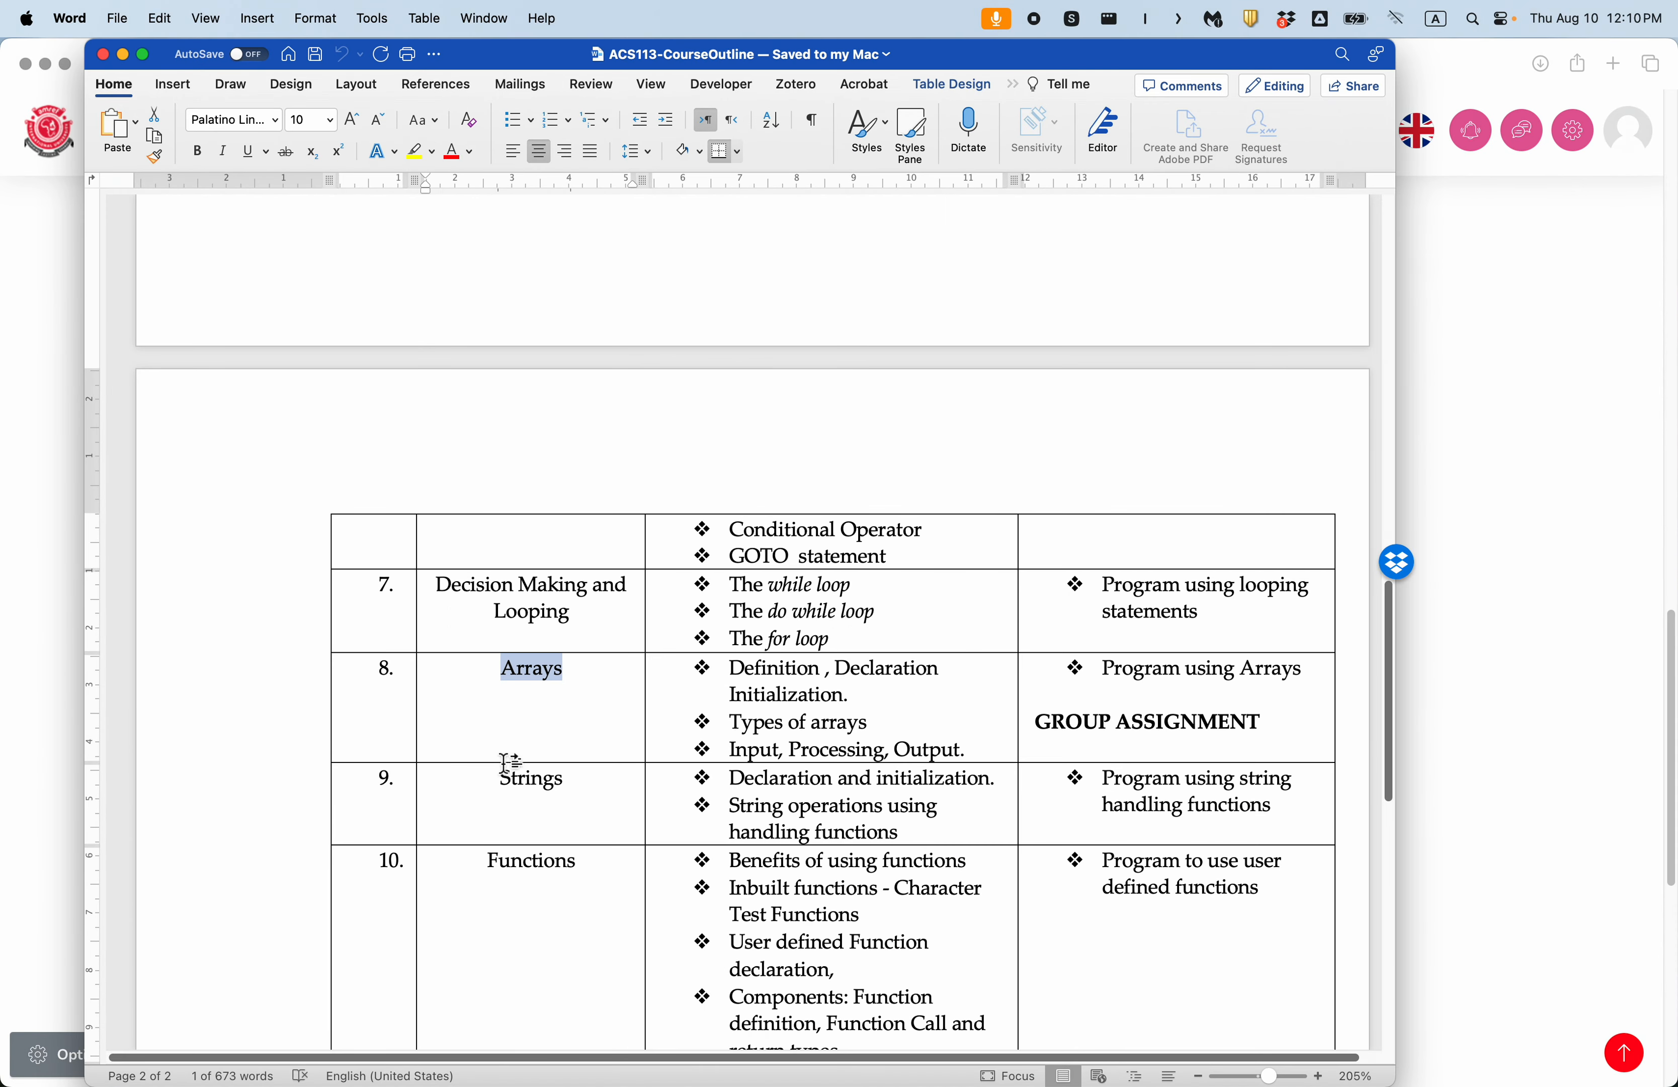
drag(502, 775, 575, 777)
key(super+c)
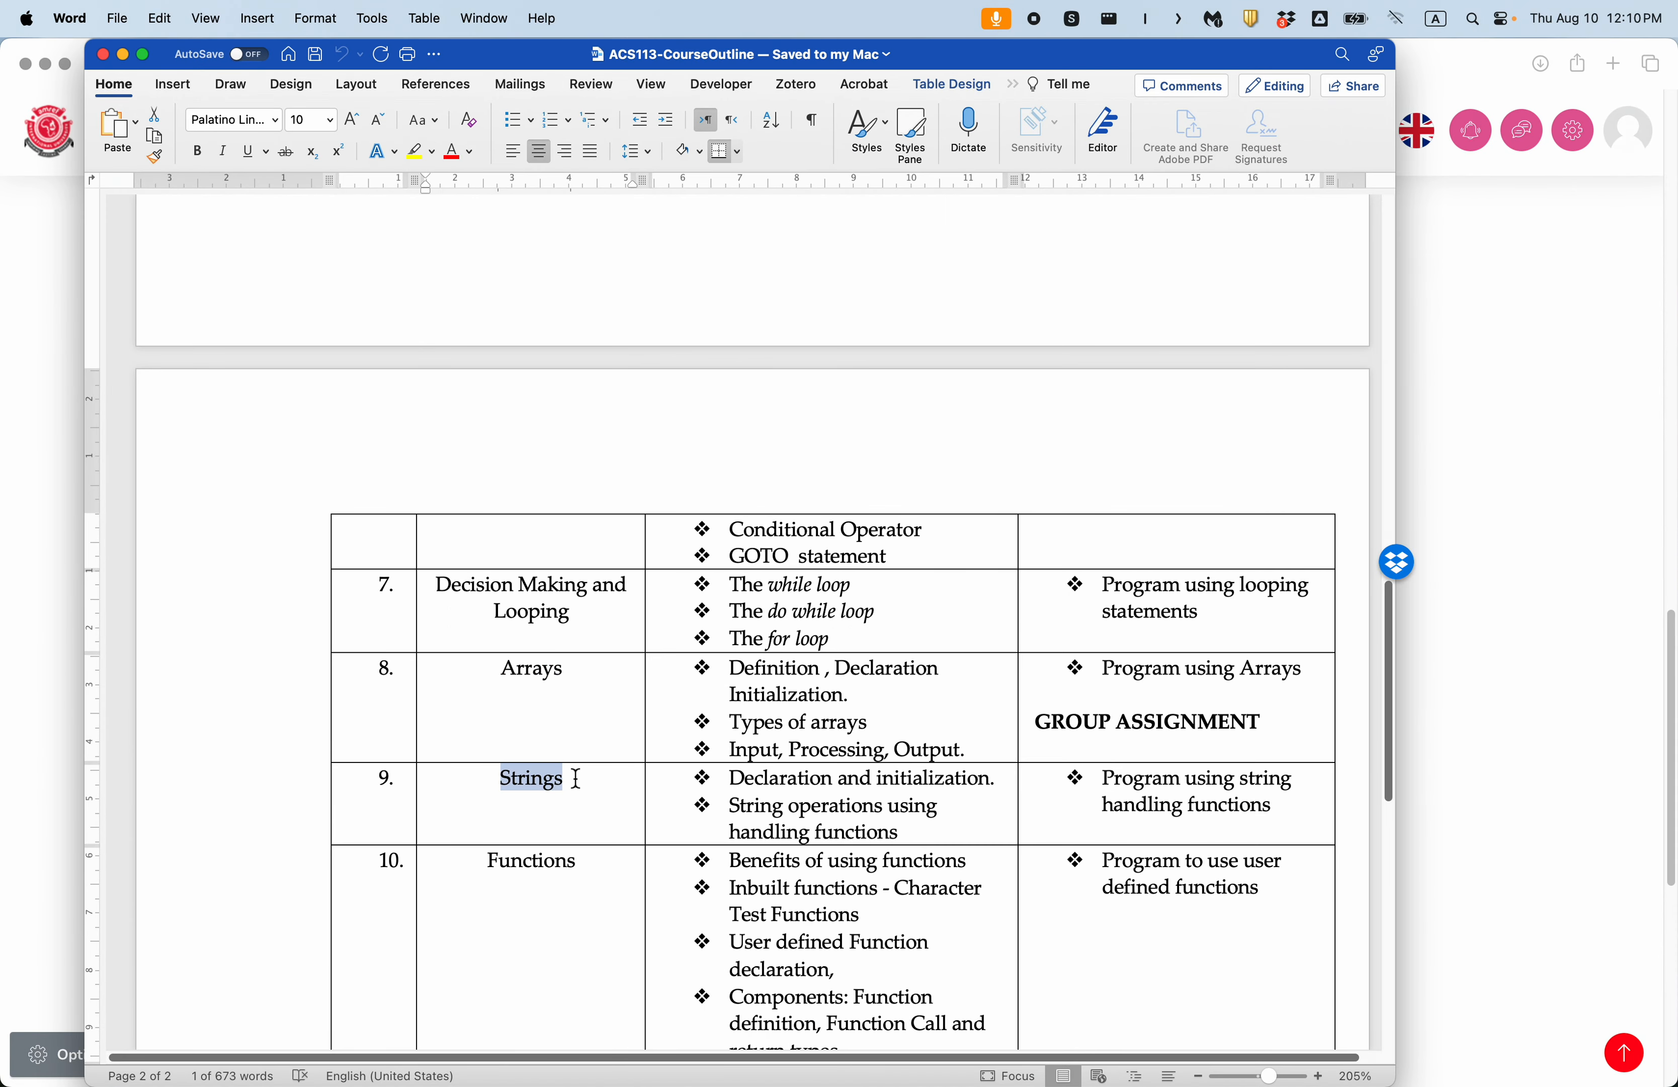
key(ctrl+Up)
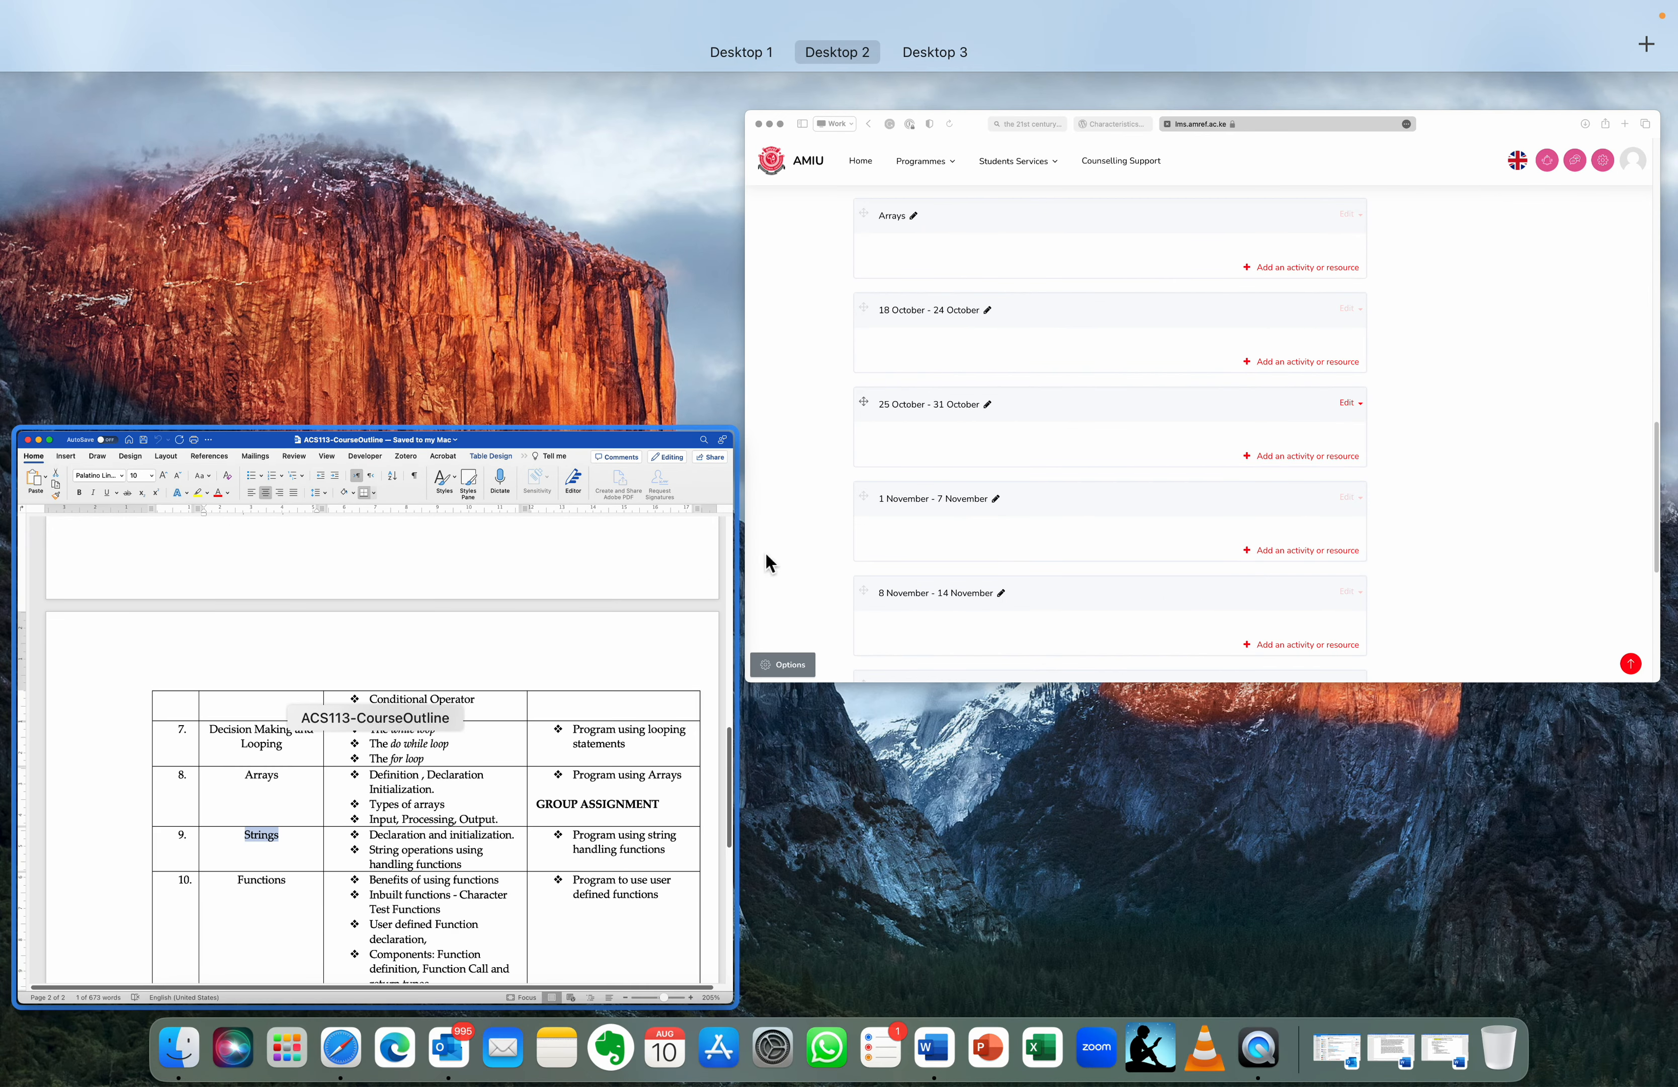
click(729, 589)
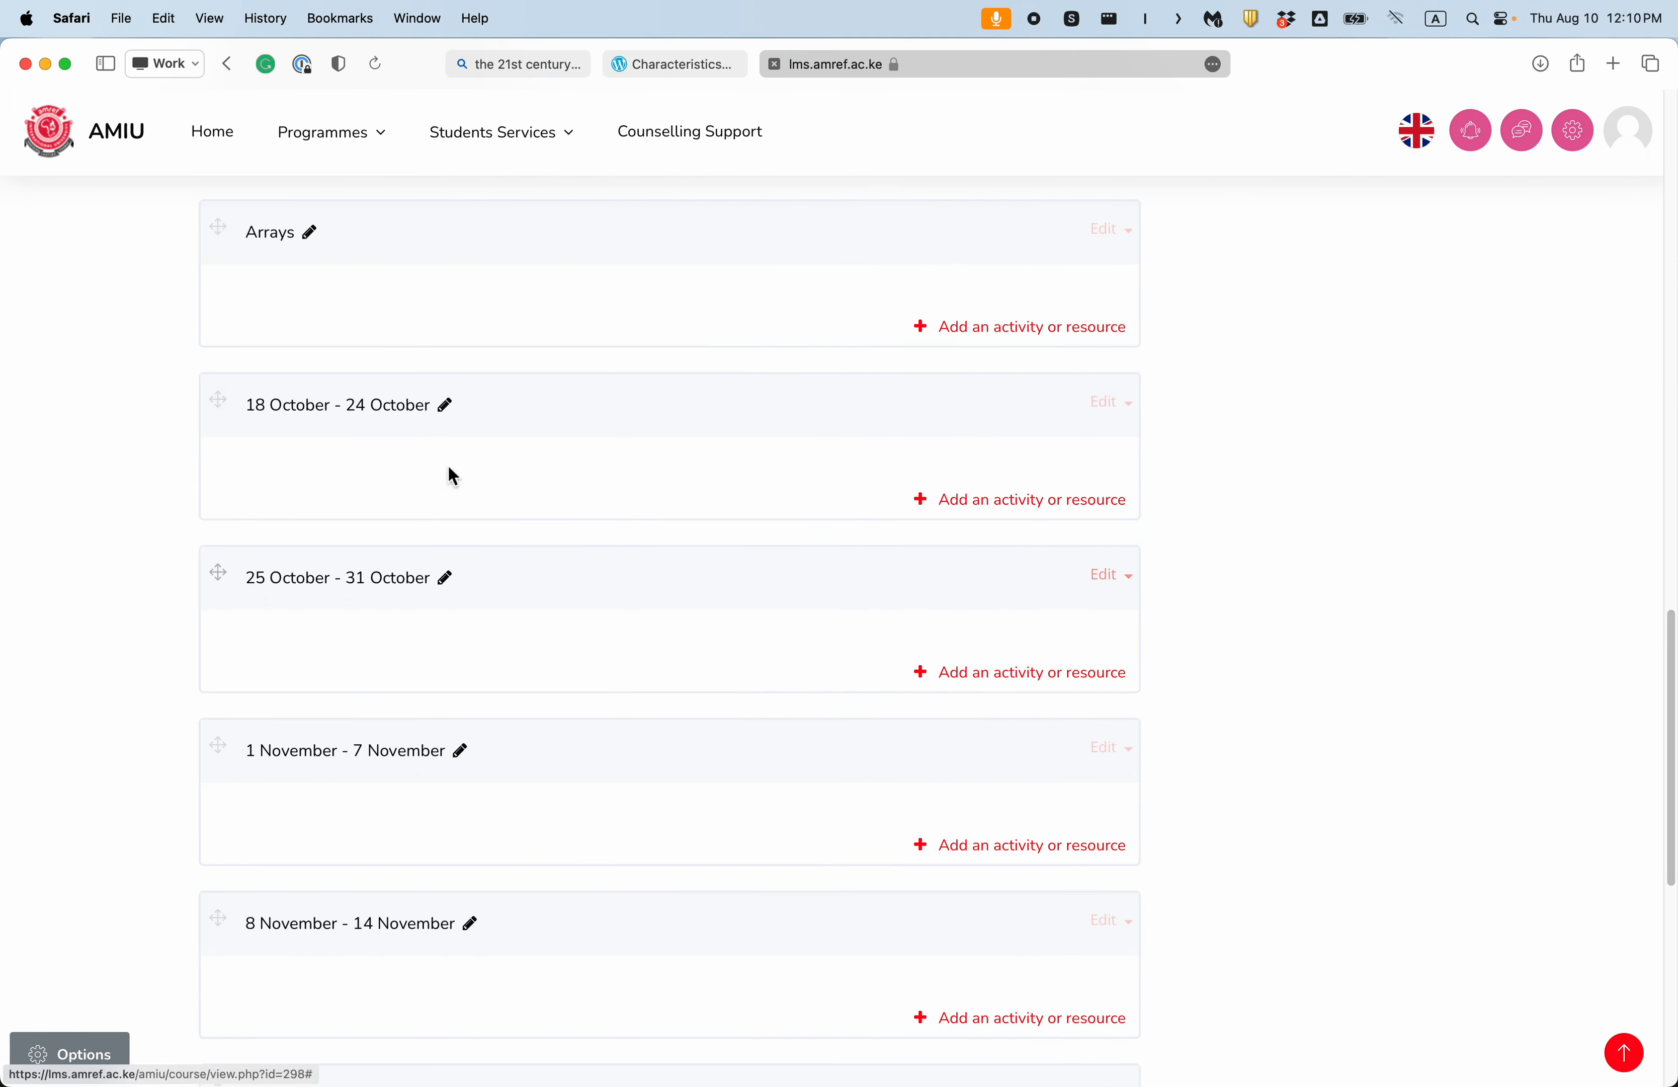
click(447, 414)
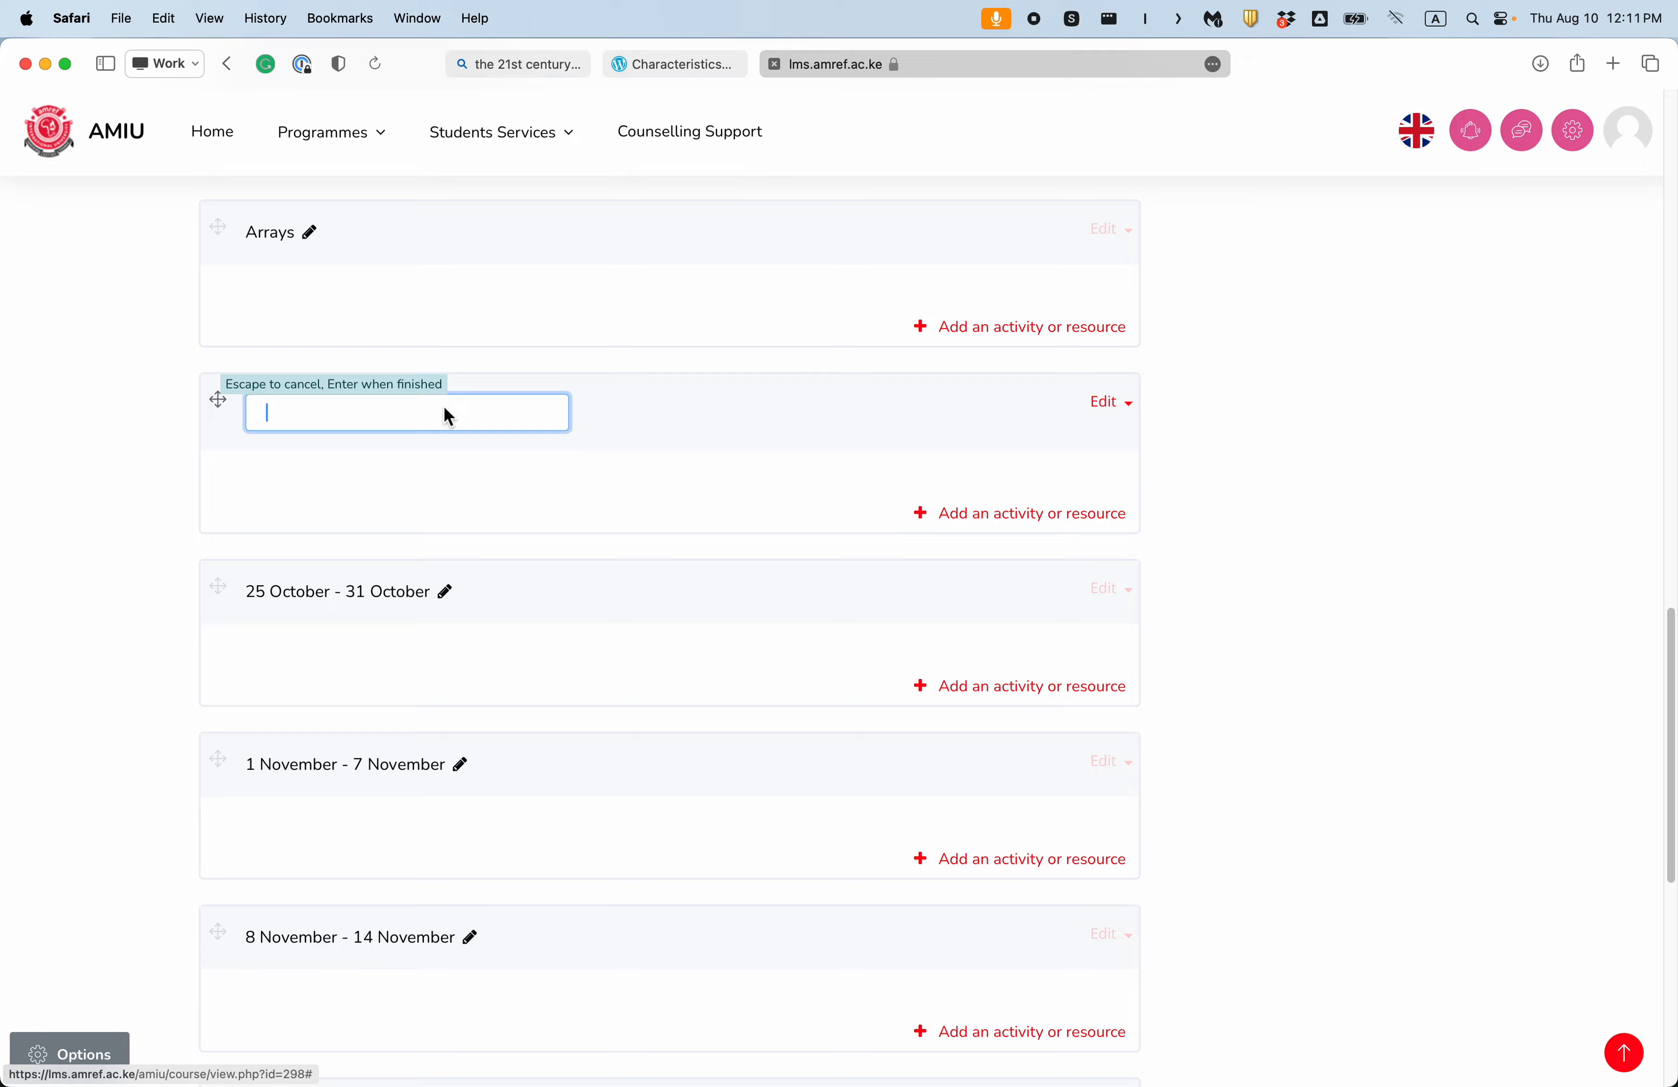
key(super+v)
key(Return)
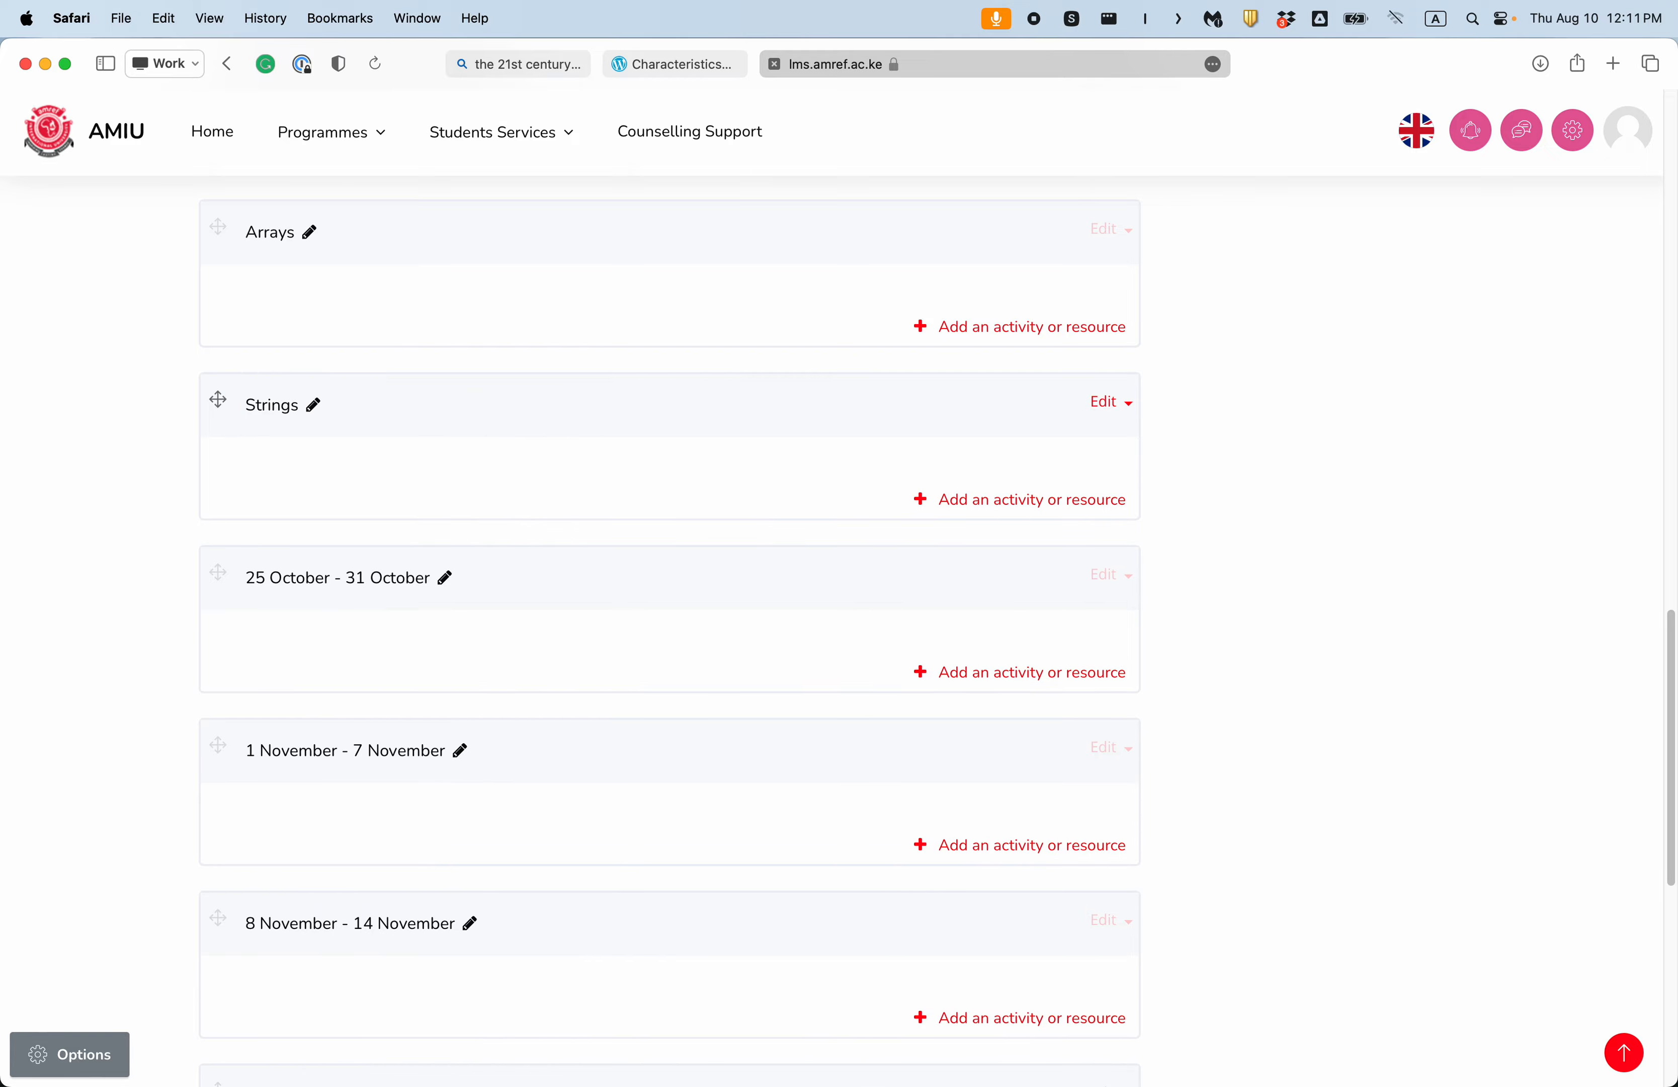
Step: Copy the week 10 topic from the Word outline and rename Safari's 25 October - 31 October section as "Functions"
key(ctrl+Up)
click(399, 457)
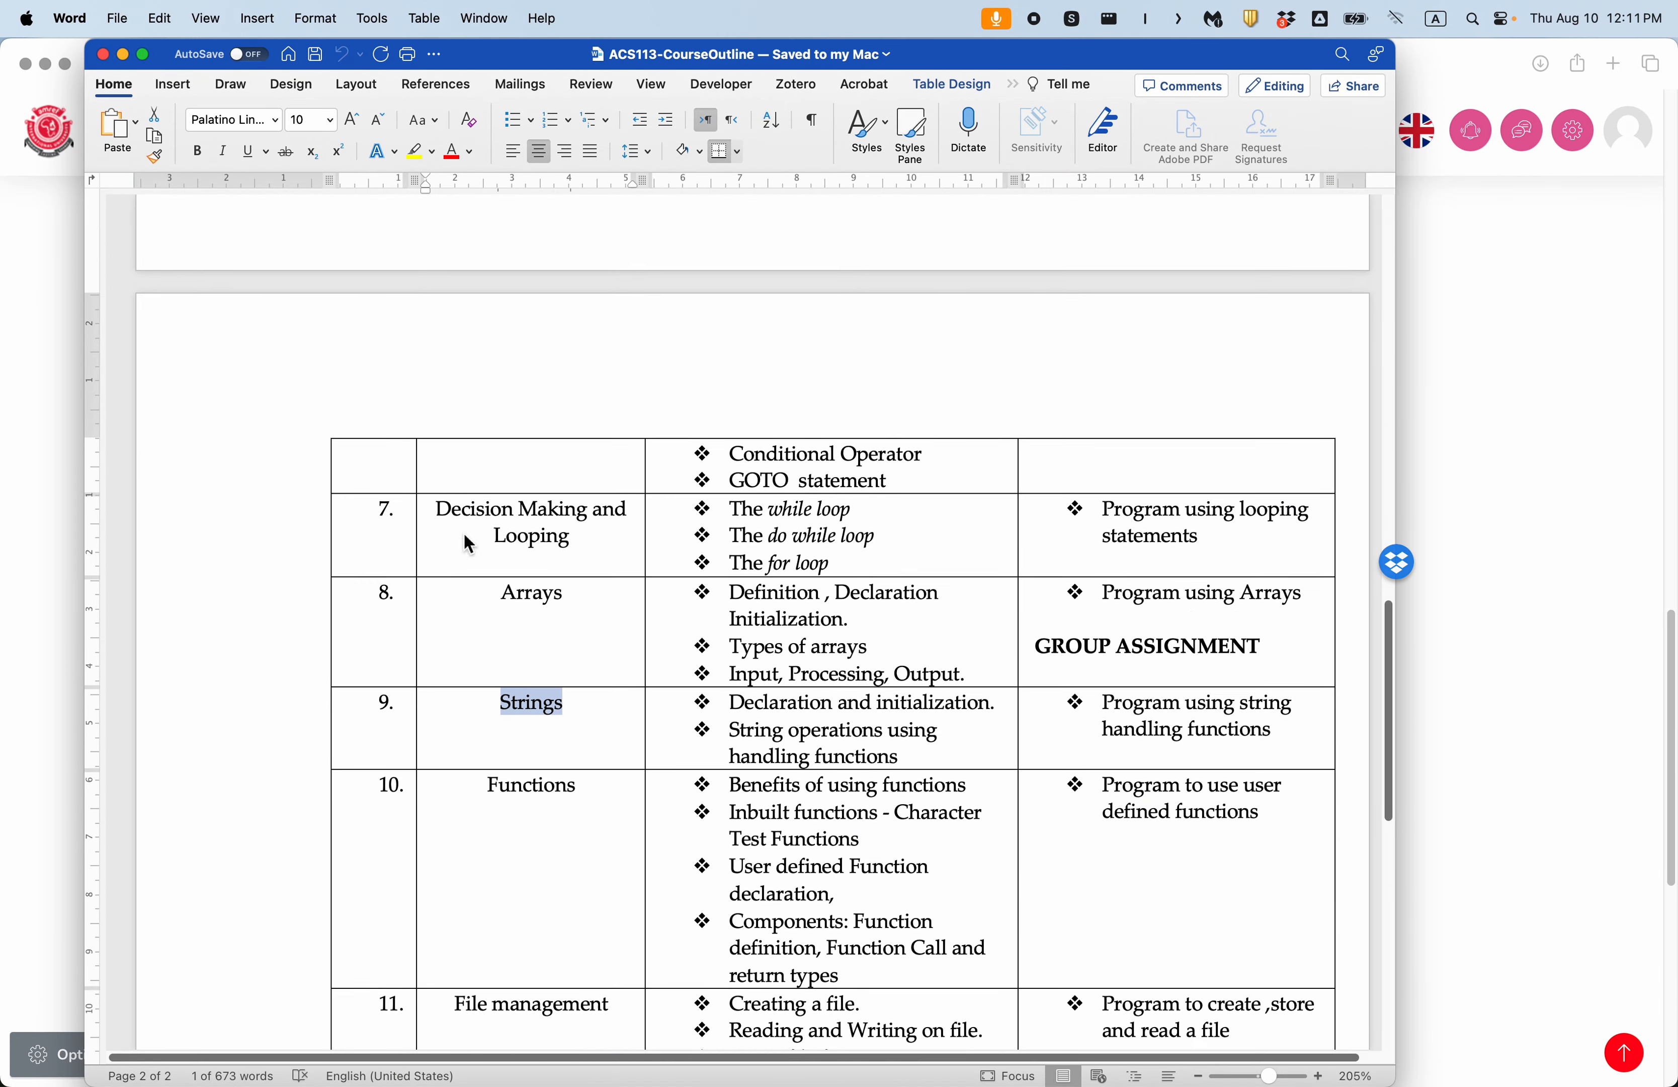
drag(487, 681, 575, 685)
key(super+c)
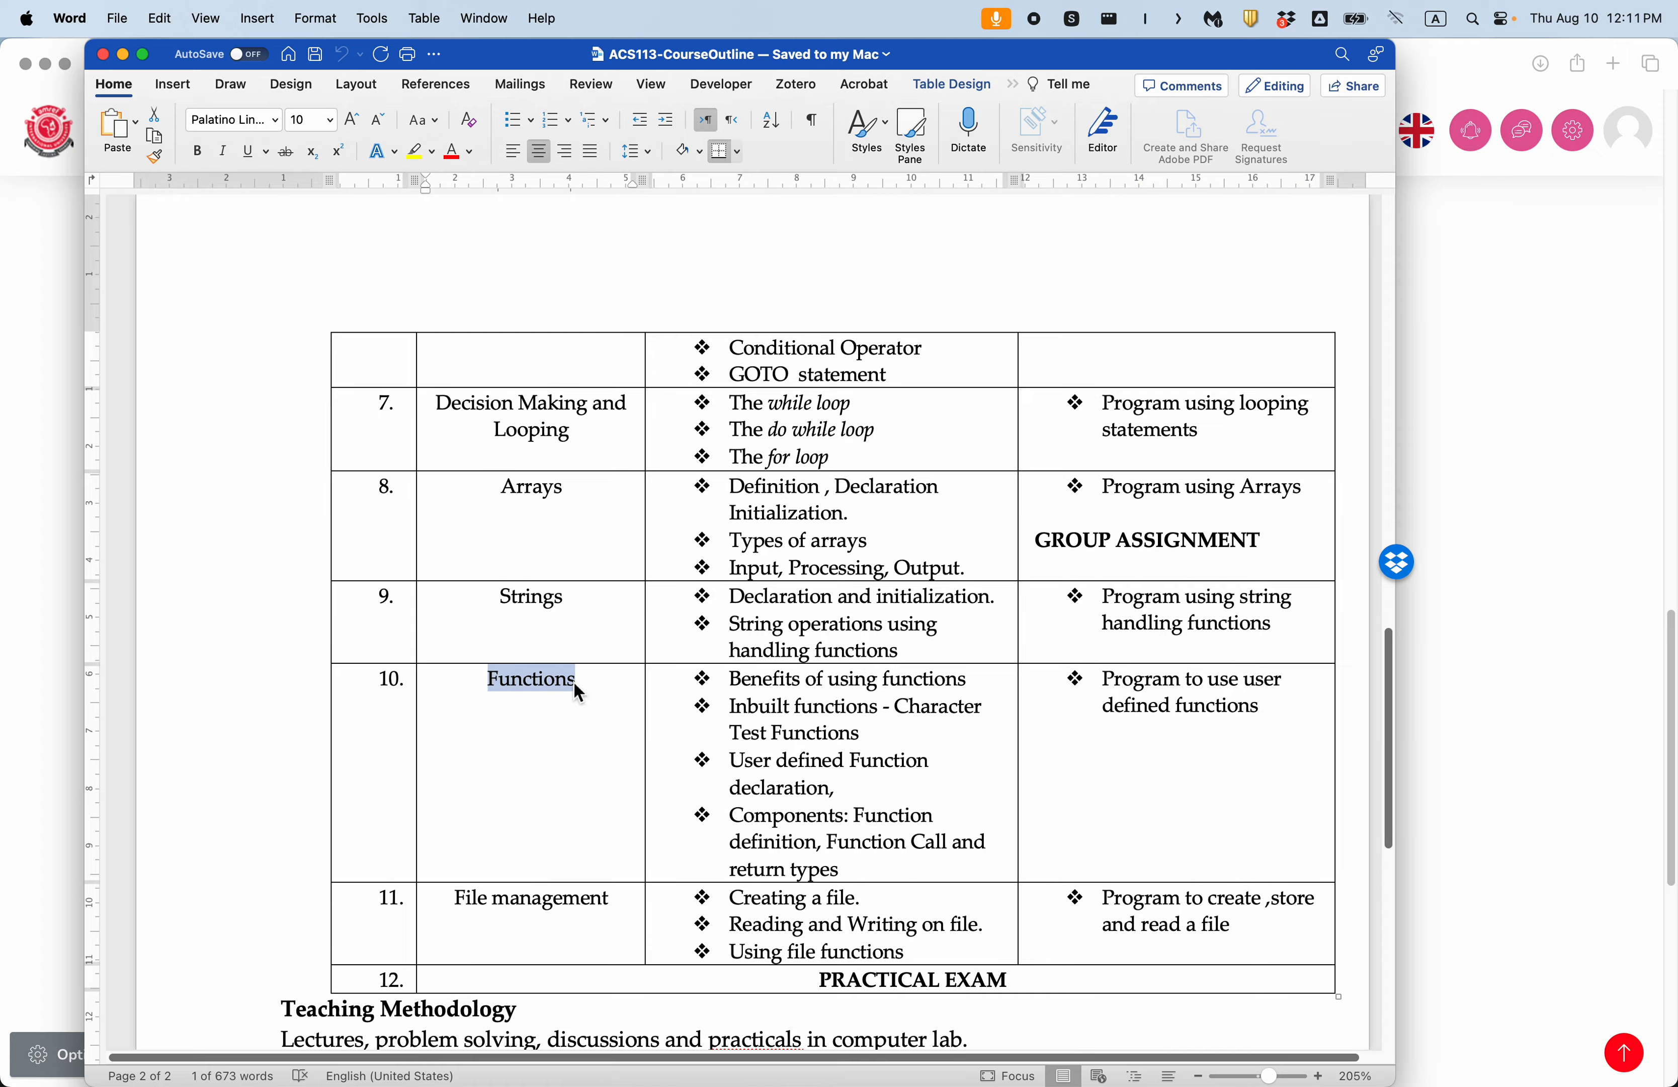
key(ctrl+Up)
click(917, 511)
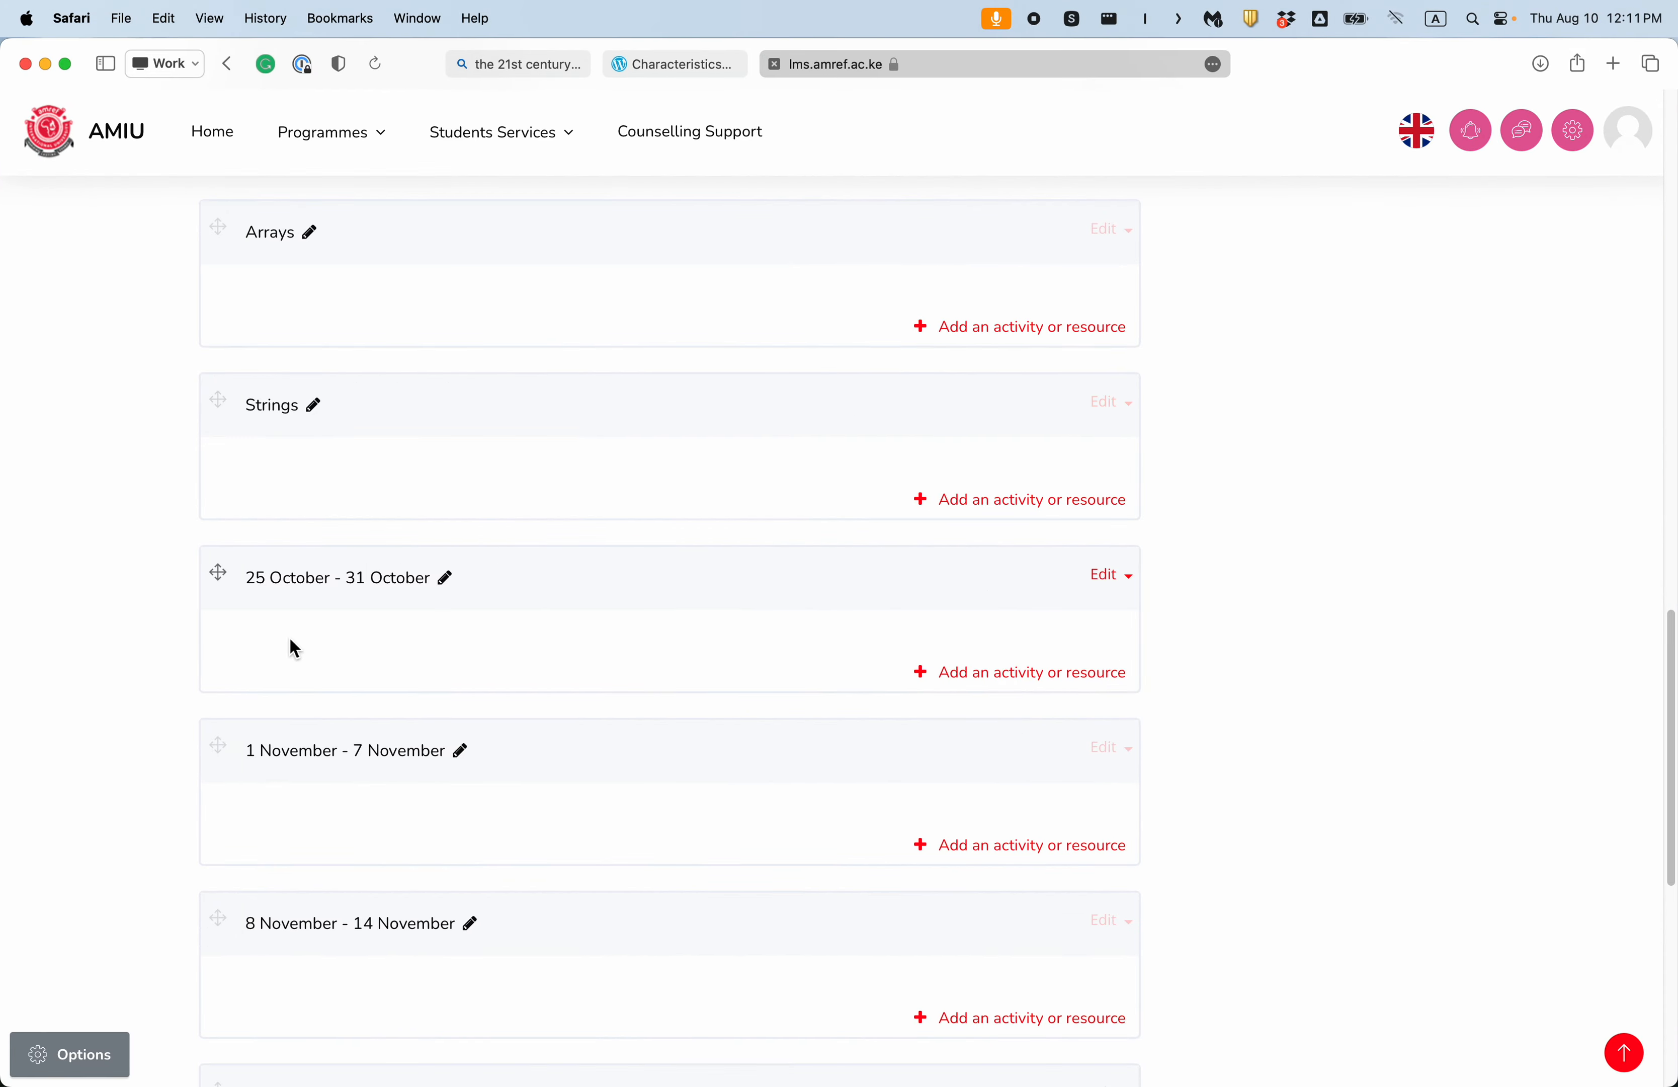
click(446, 578)
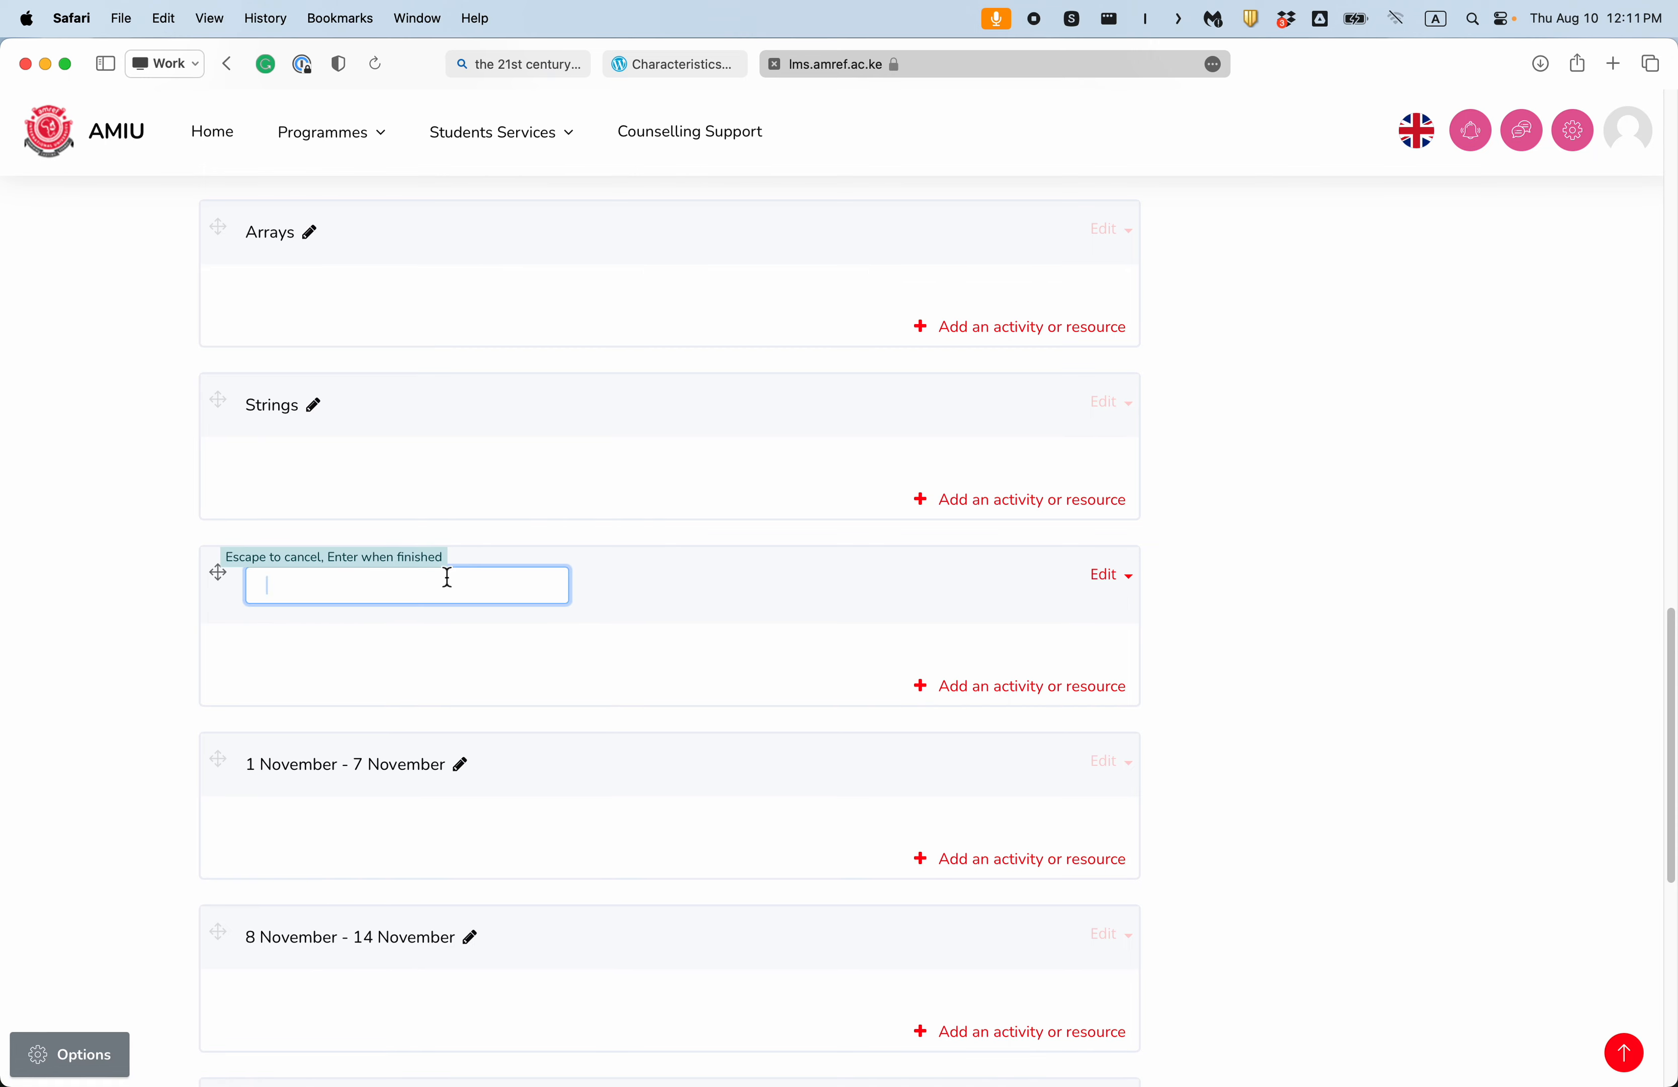
key(super+v)
key(Return)
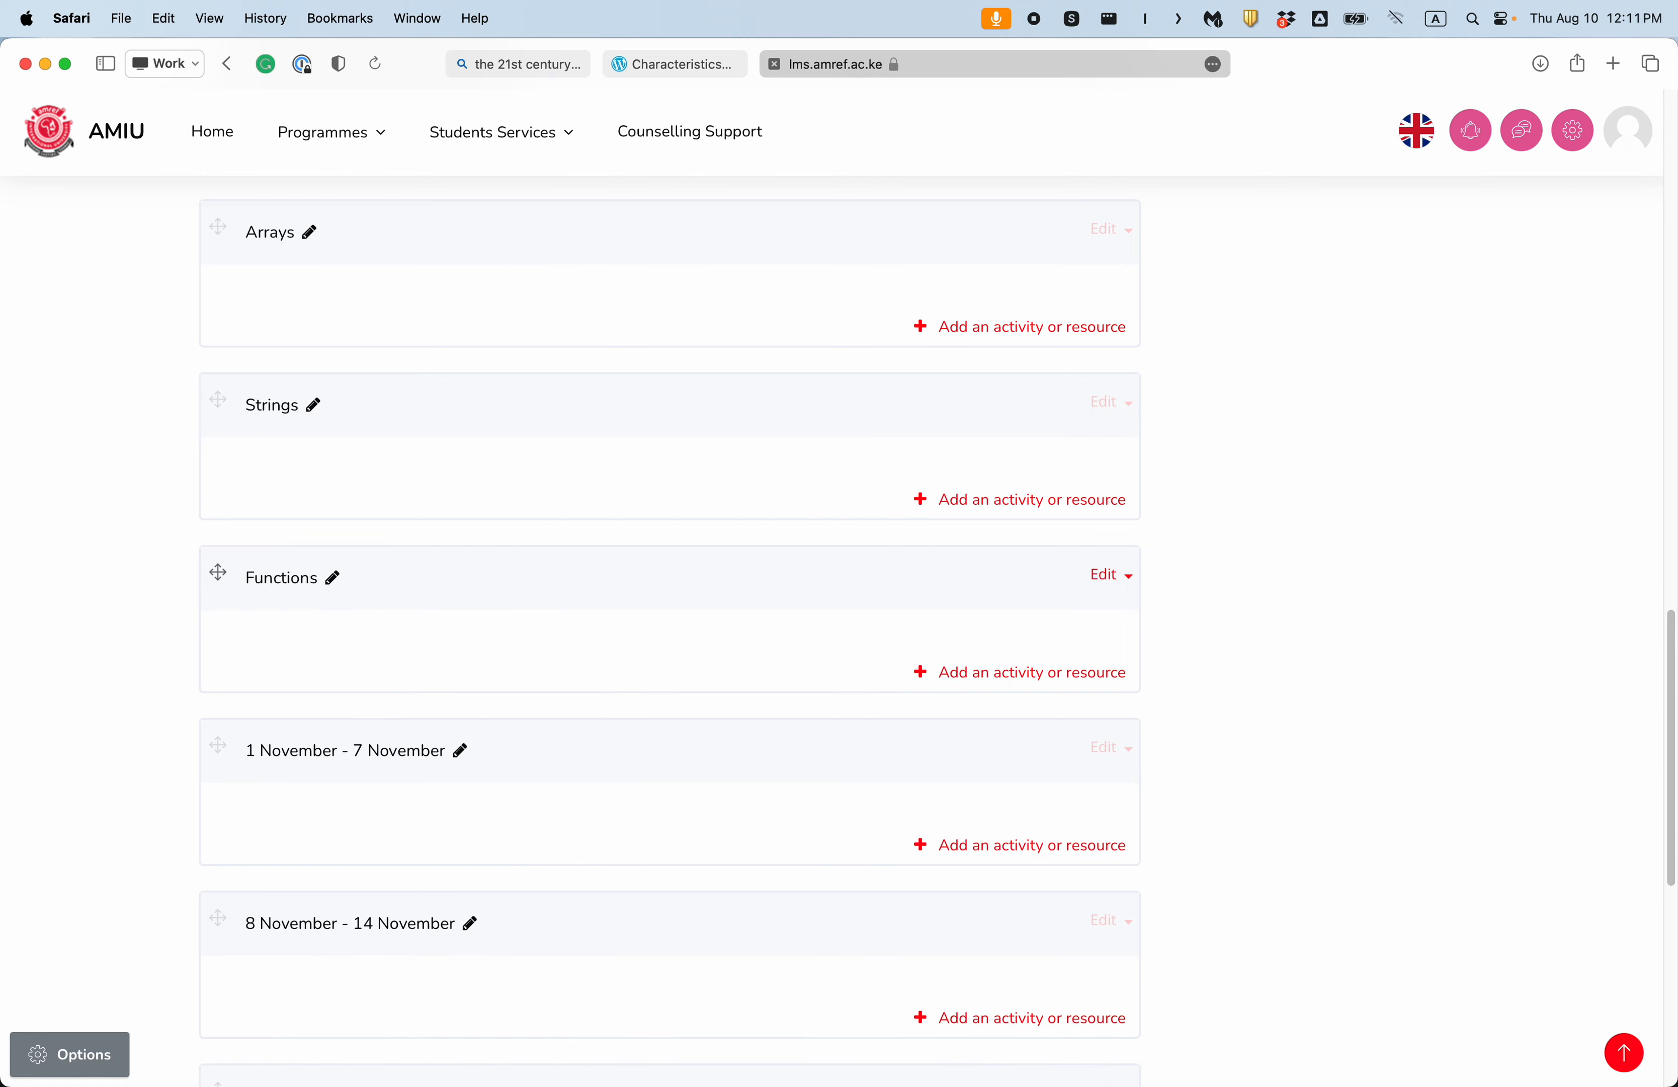
Step: Copy the week 11 topic from the Word outline and rename Safari's 1 November - 7 November section as "File management"
key(ctrl+Up)
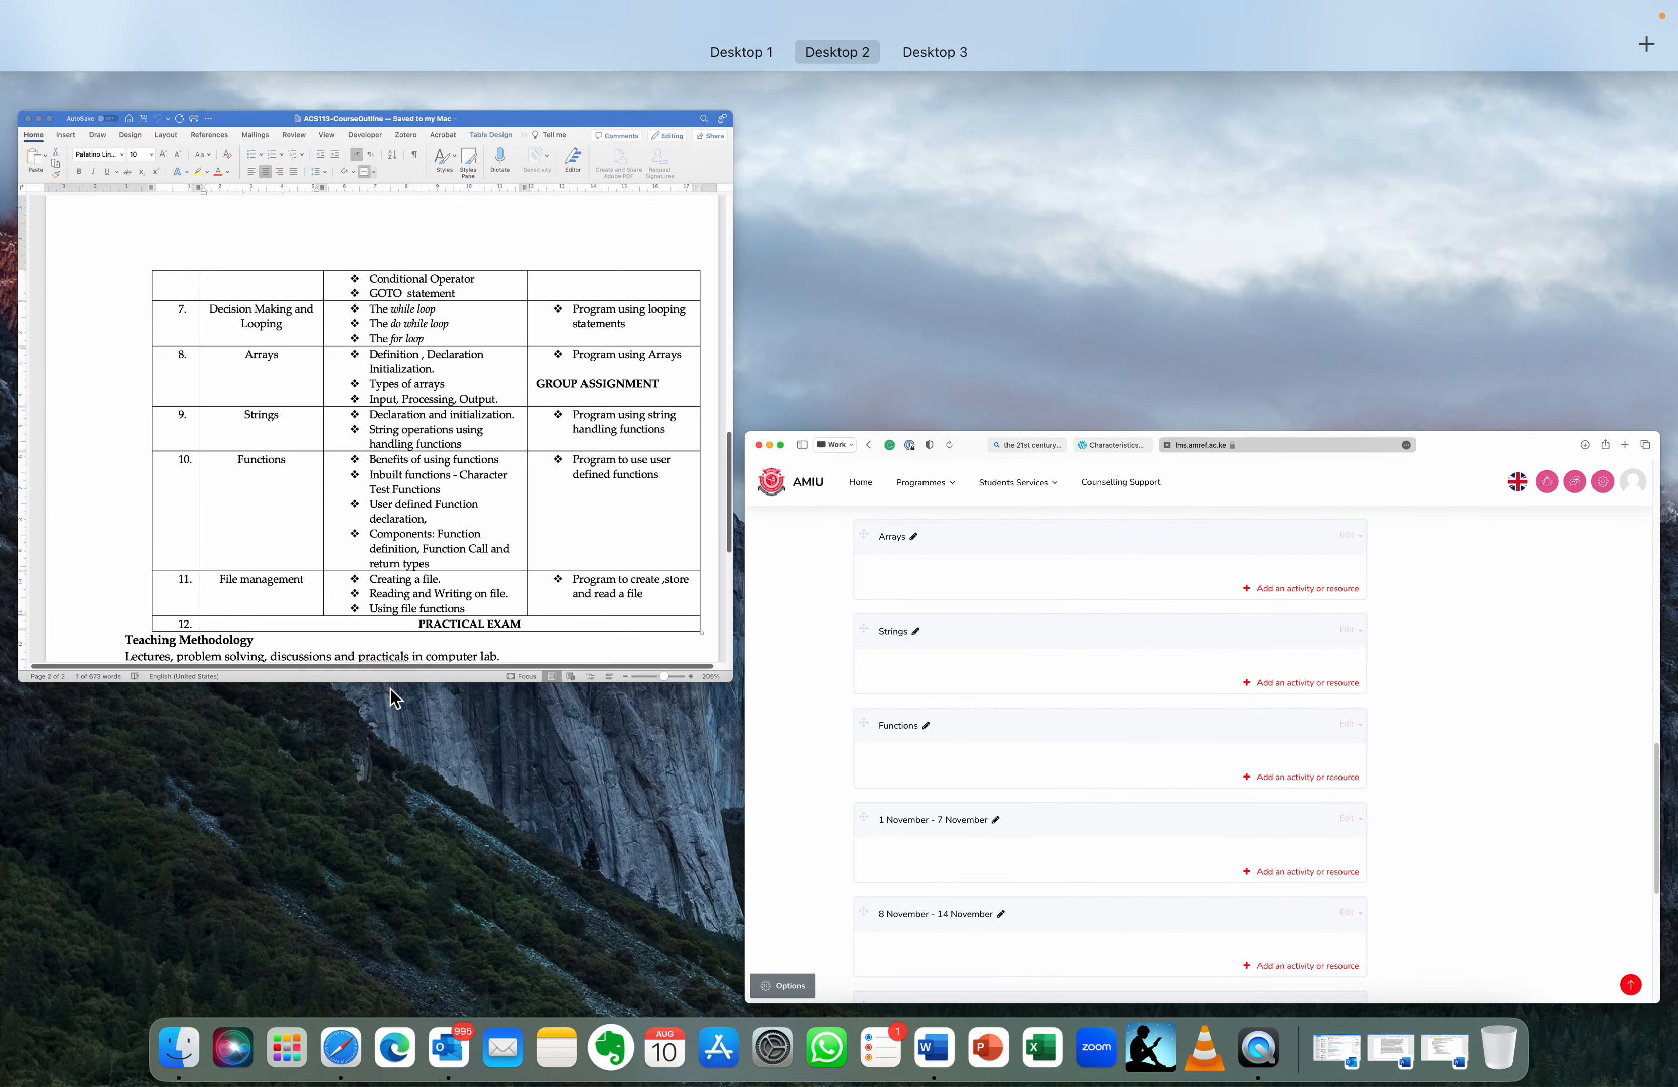
click(458, 540)
scroll(469, 642, down, 5)
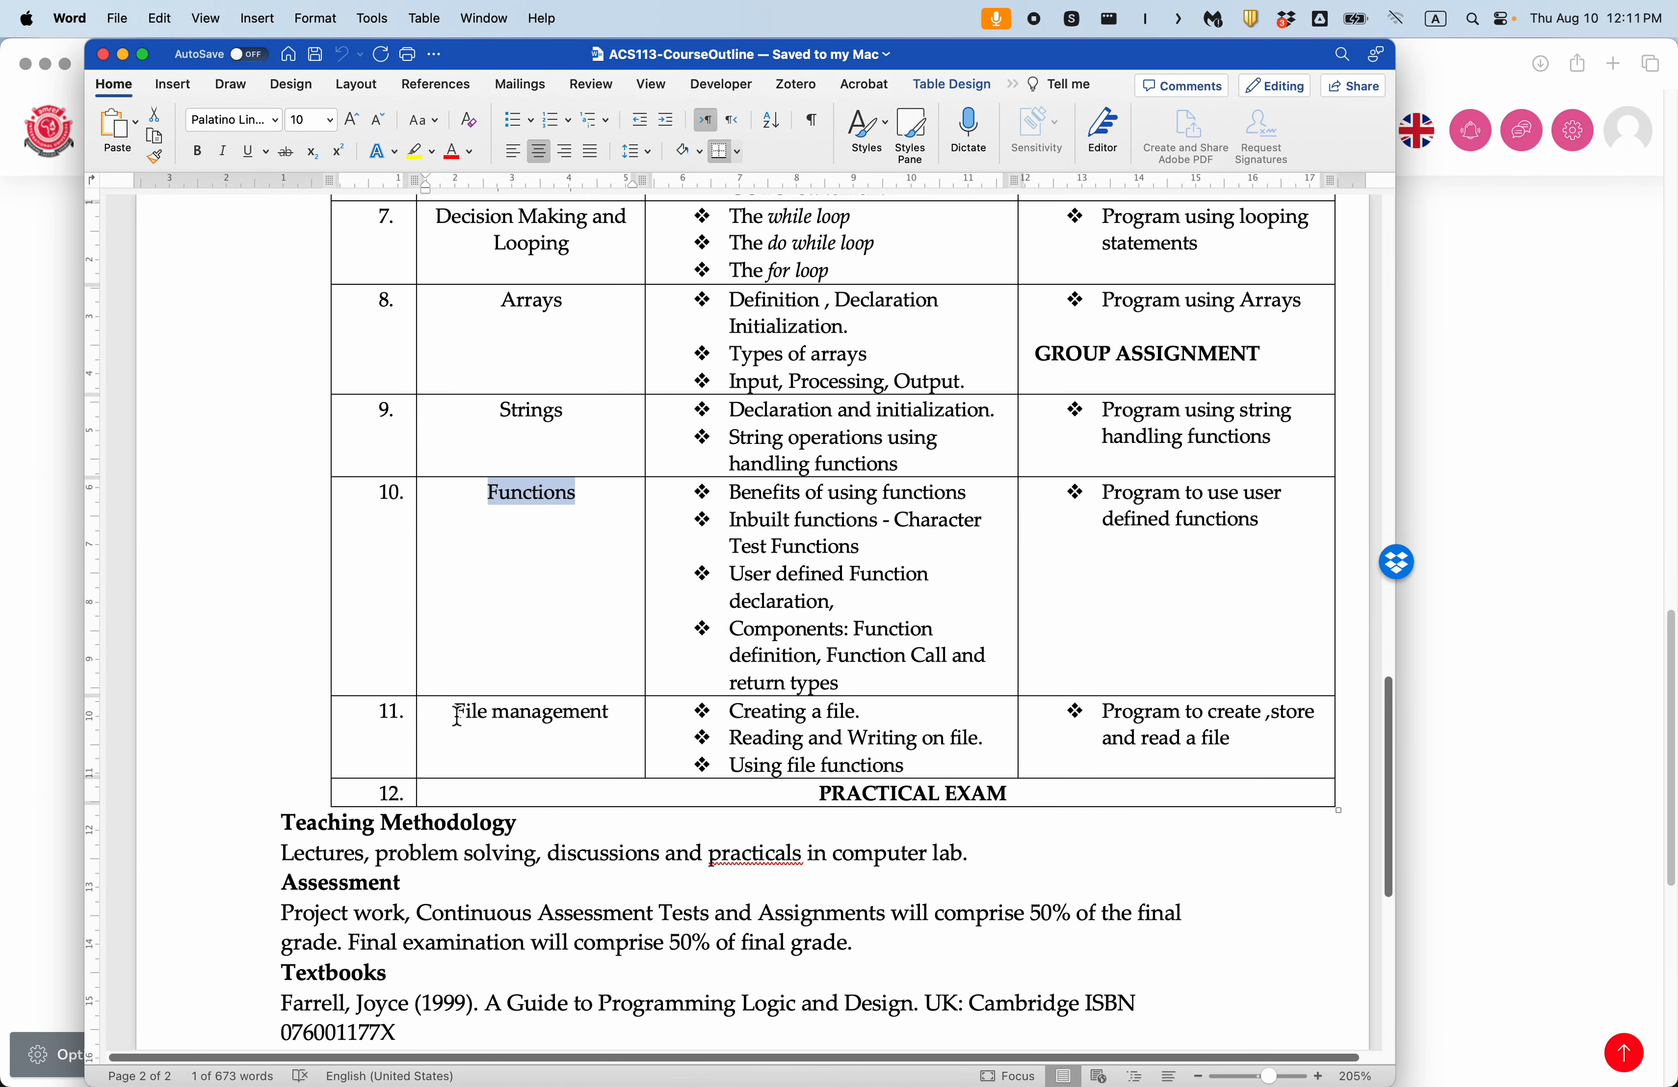
drag(458, 709, 536, 711)
key(super+c)
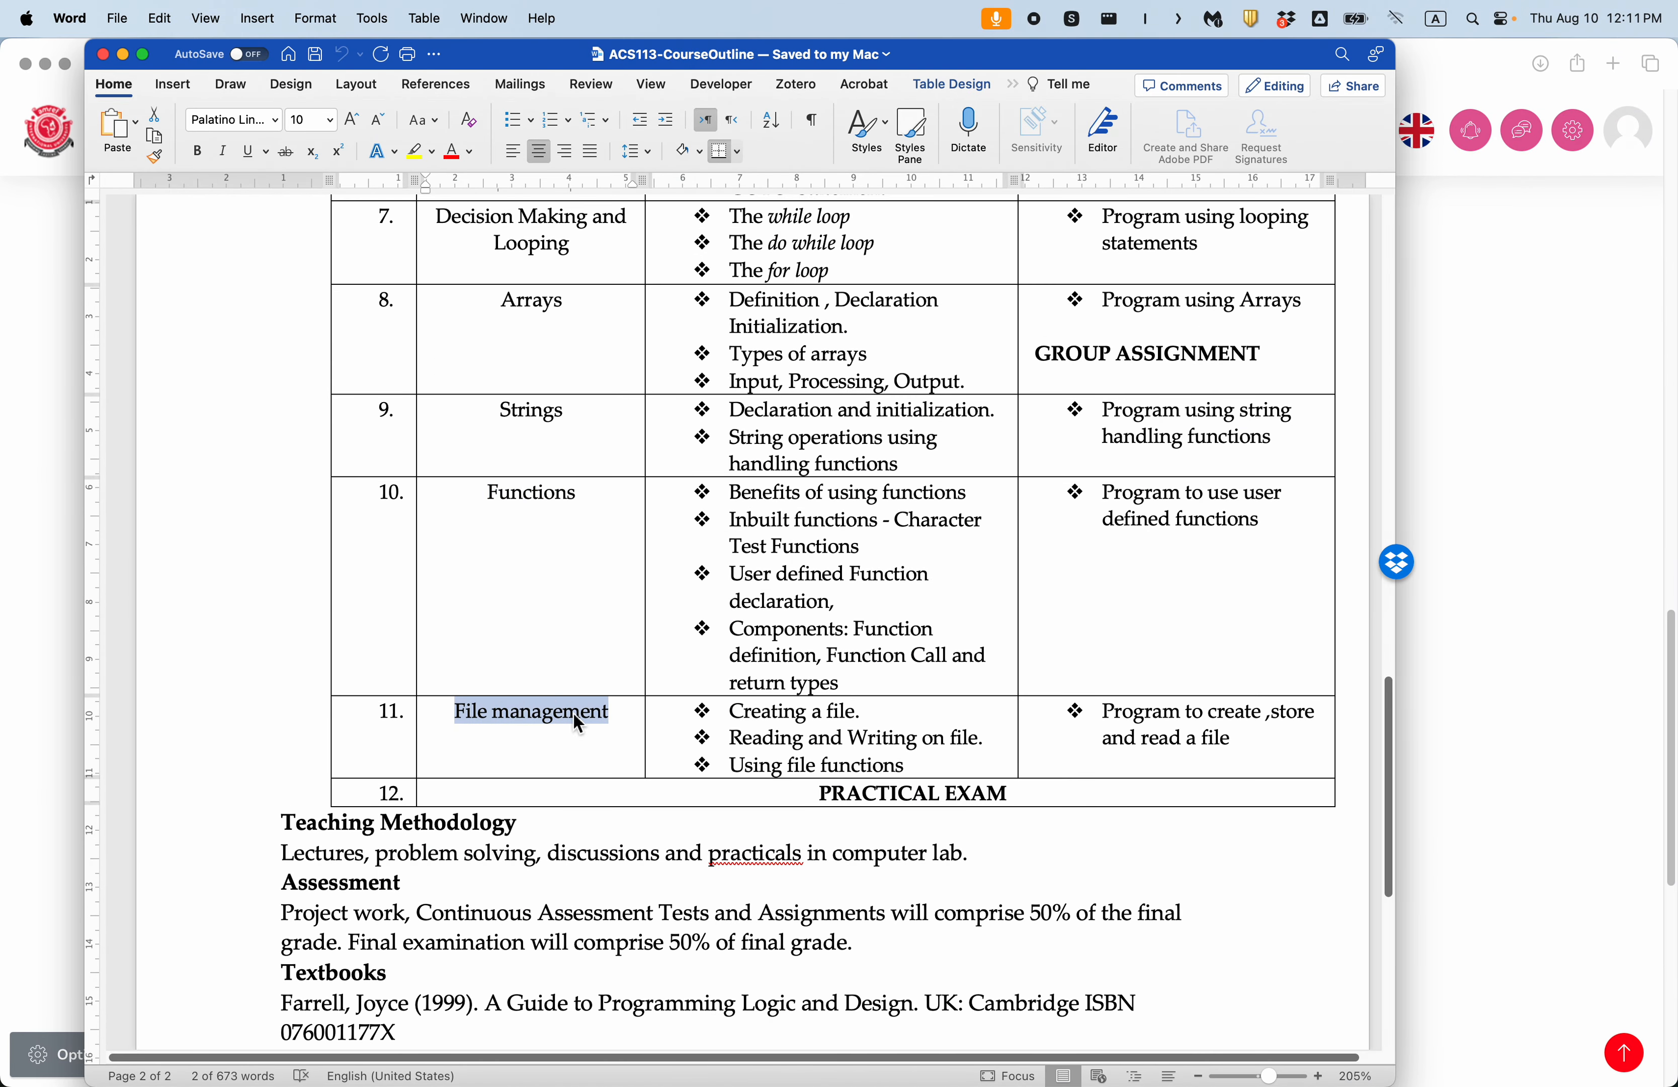
key(ctrl+Up)
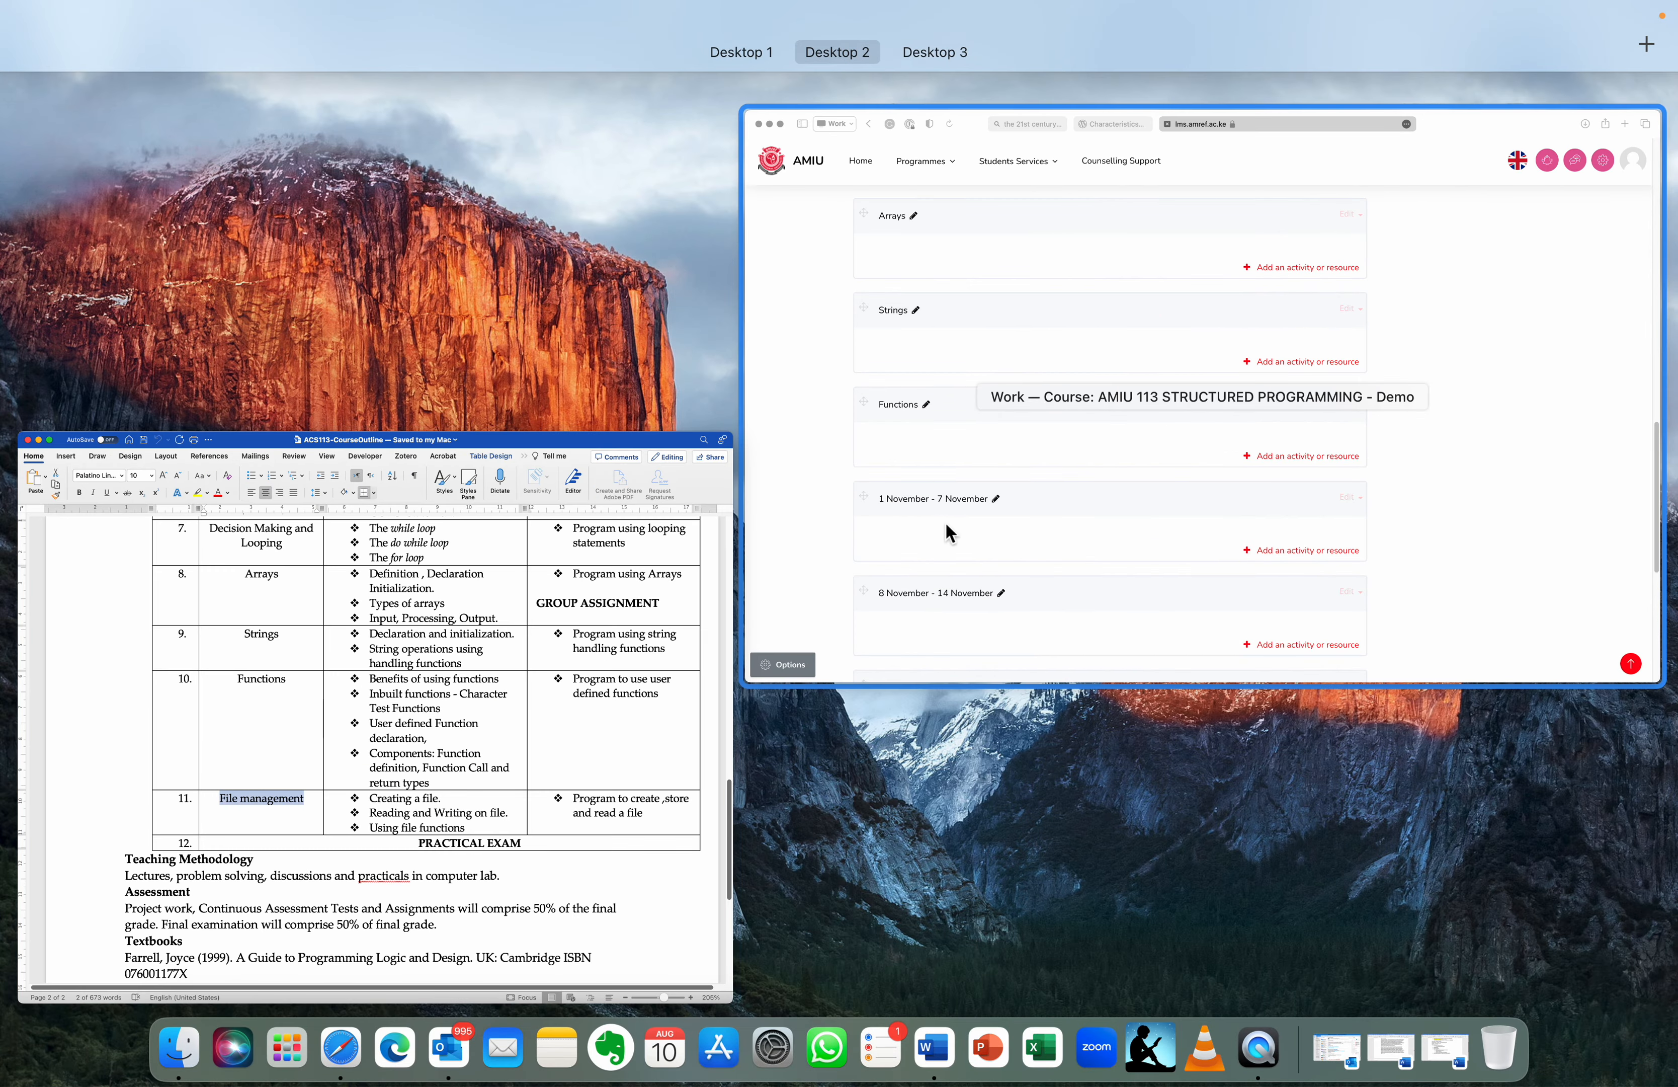
click(945, 522)
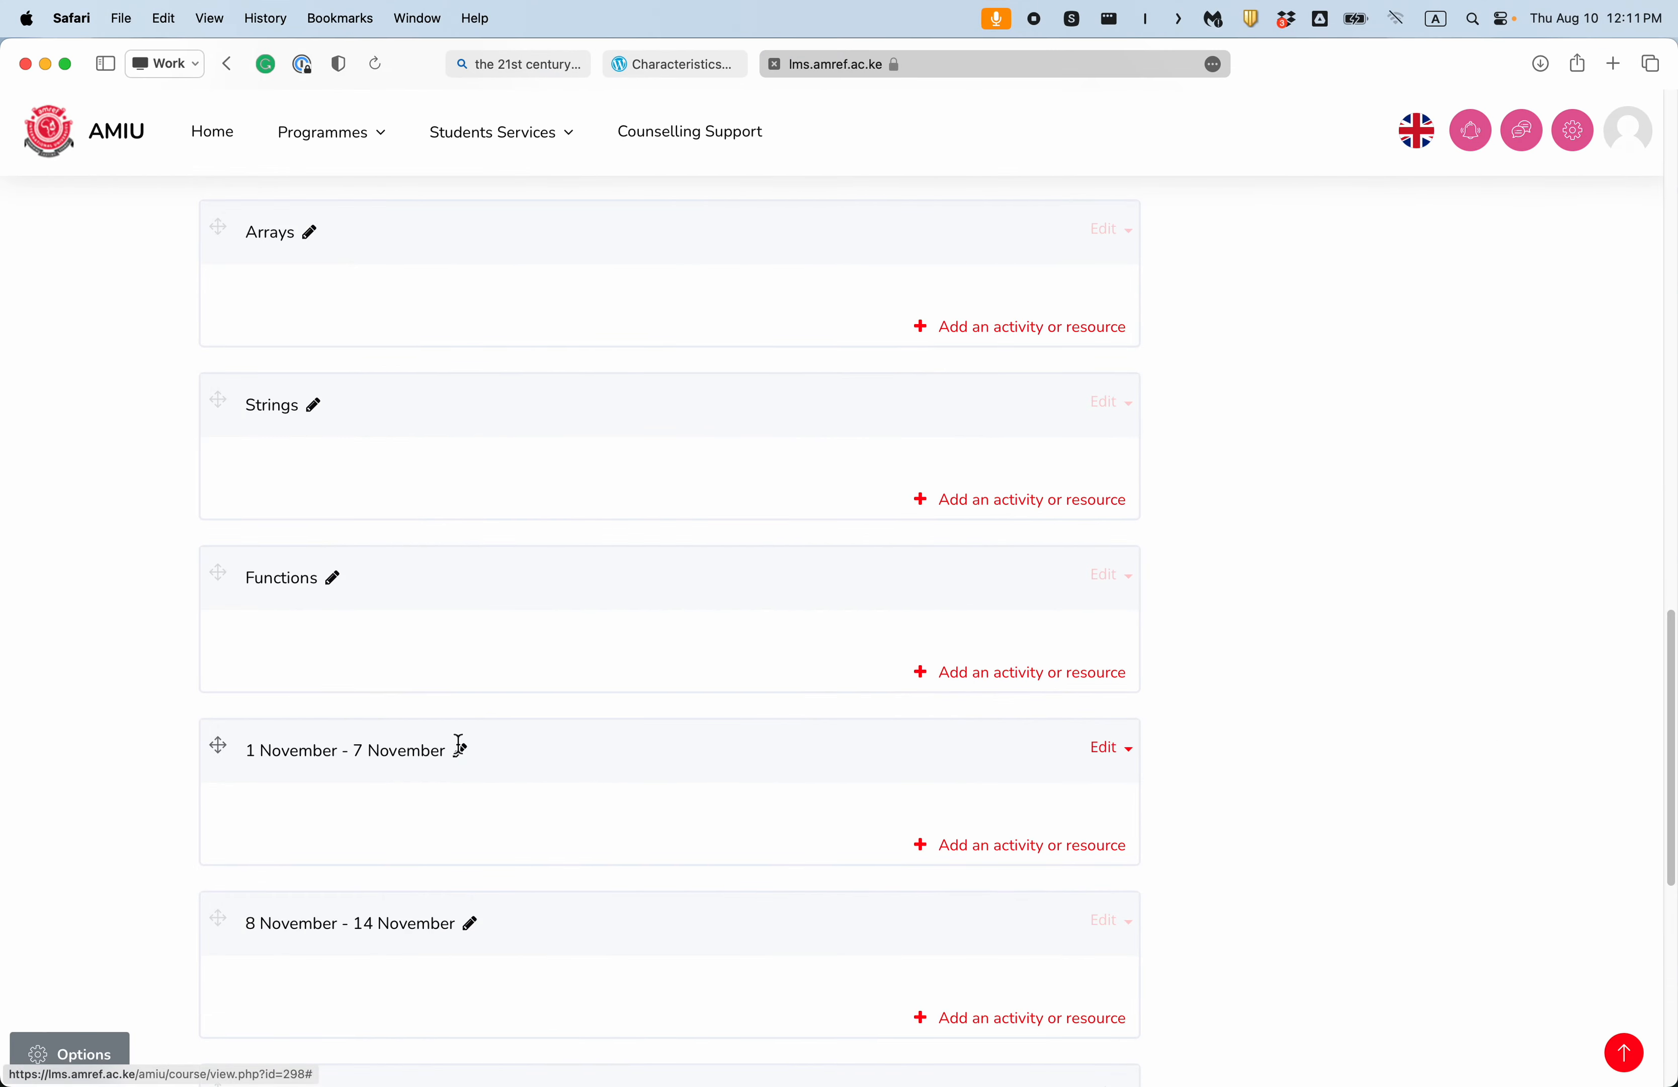
click(459, 749)
key(super+v)
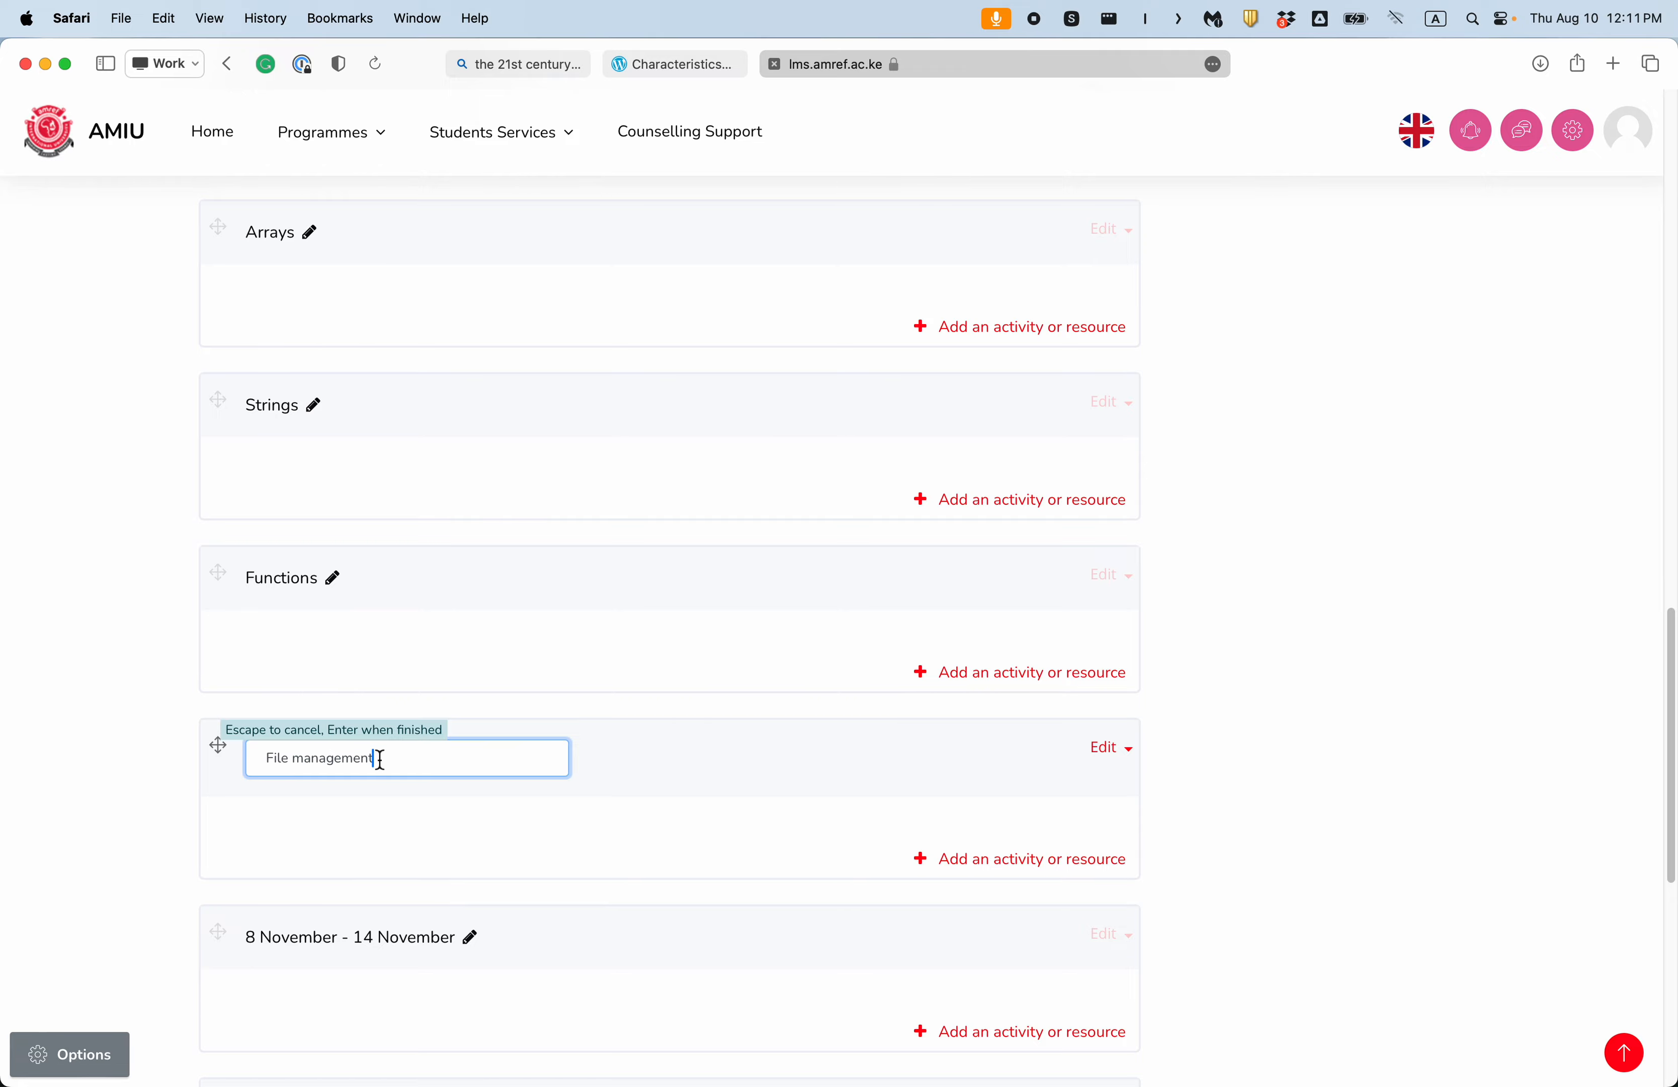
key(Return)
Step: Check the week 12 entry in the Word outline and rename Safari's 8 November - 14 November section as "Final Exam"
scroll(438, 706, down, 4)
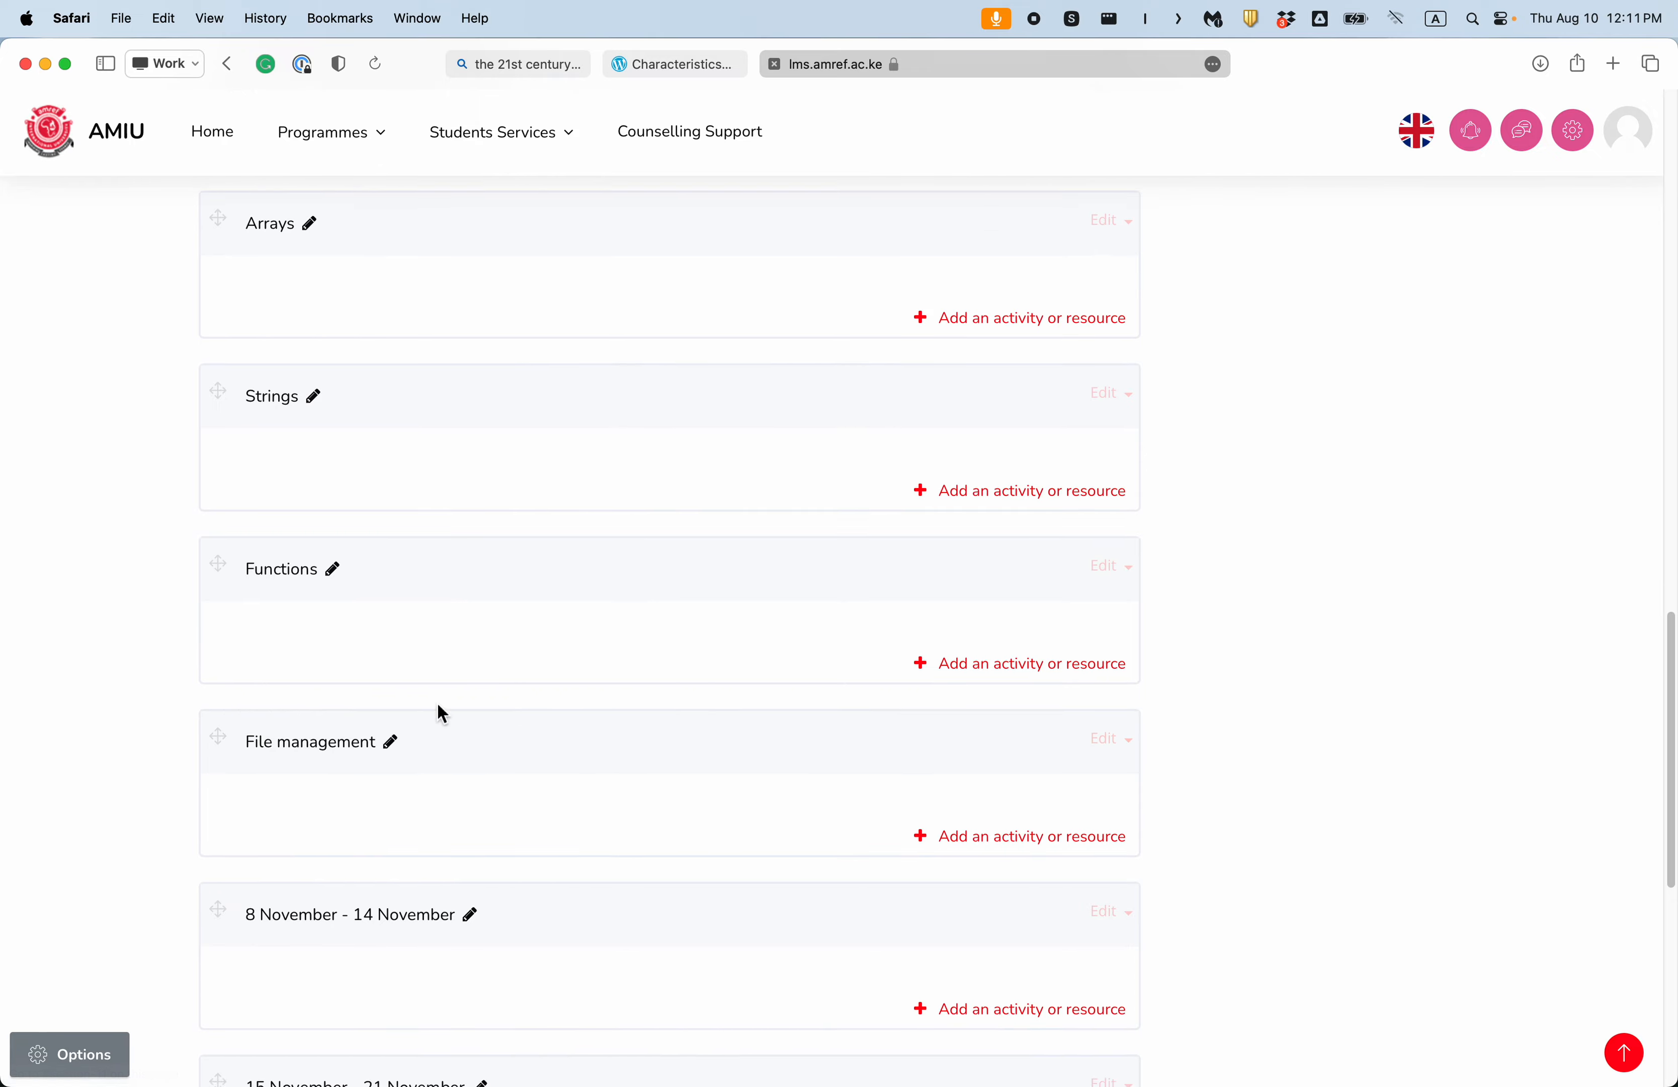
key(ctrl+Up)
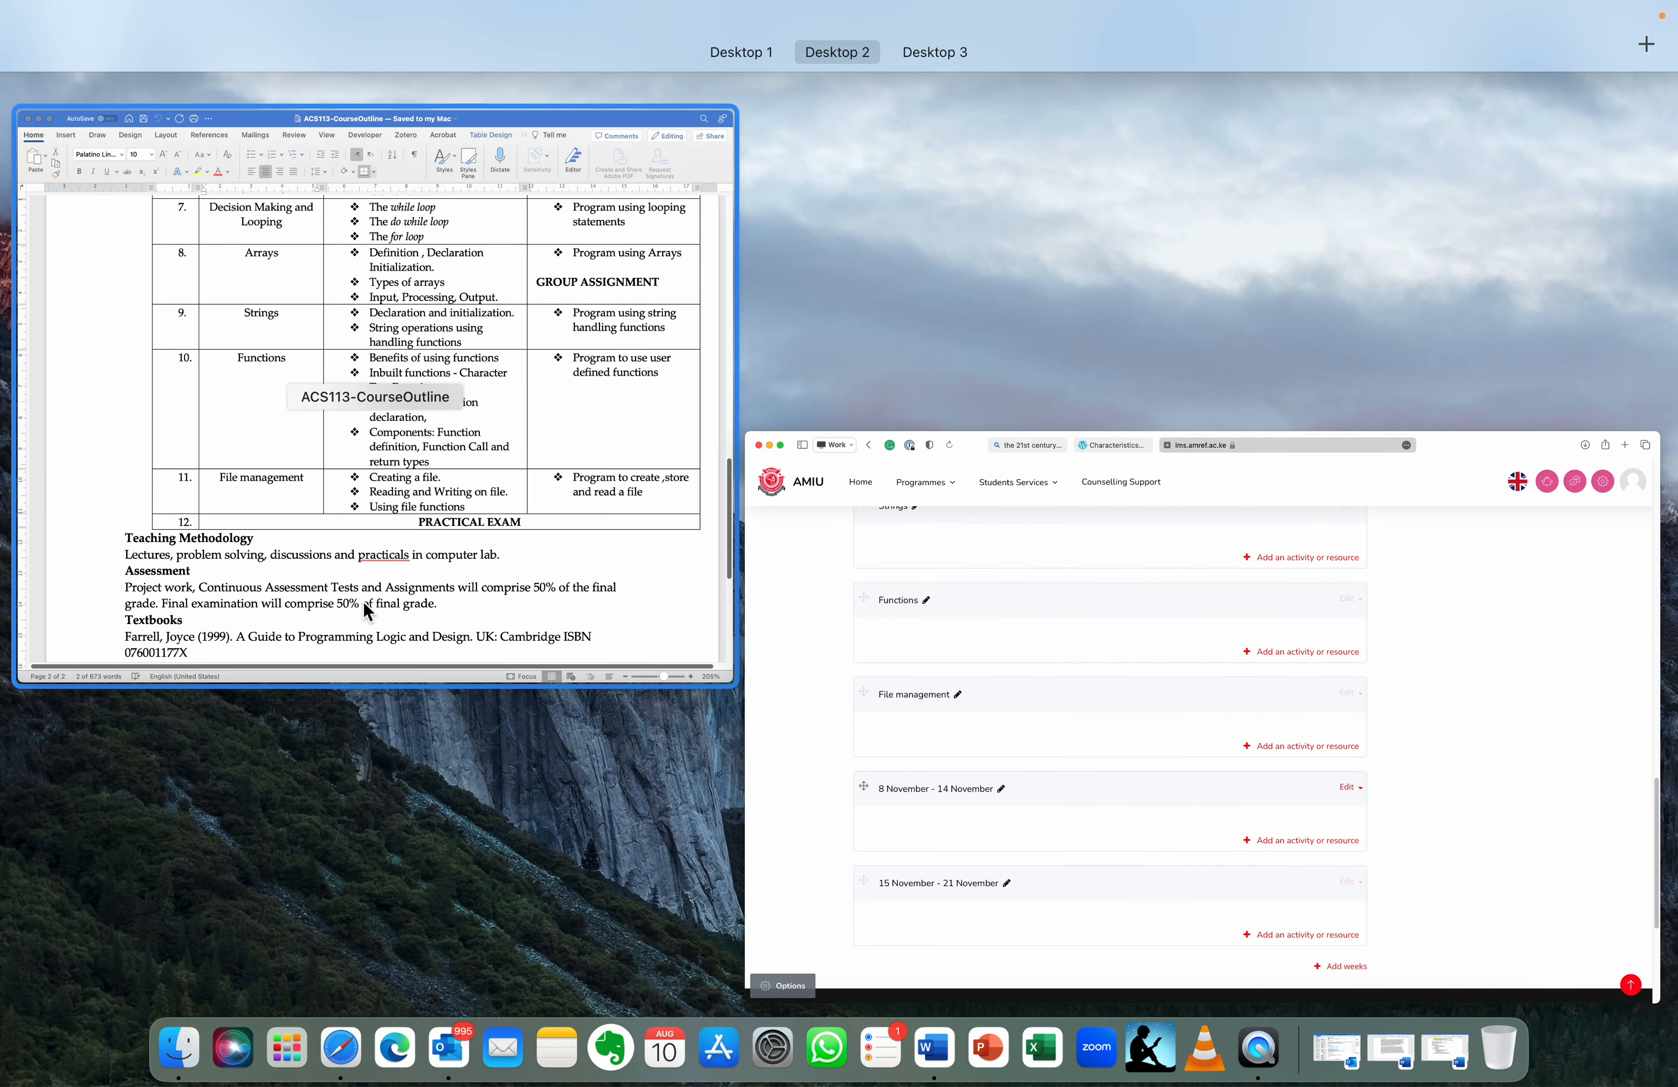
click(350, 593)
key(ctrl+Up)
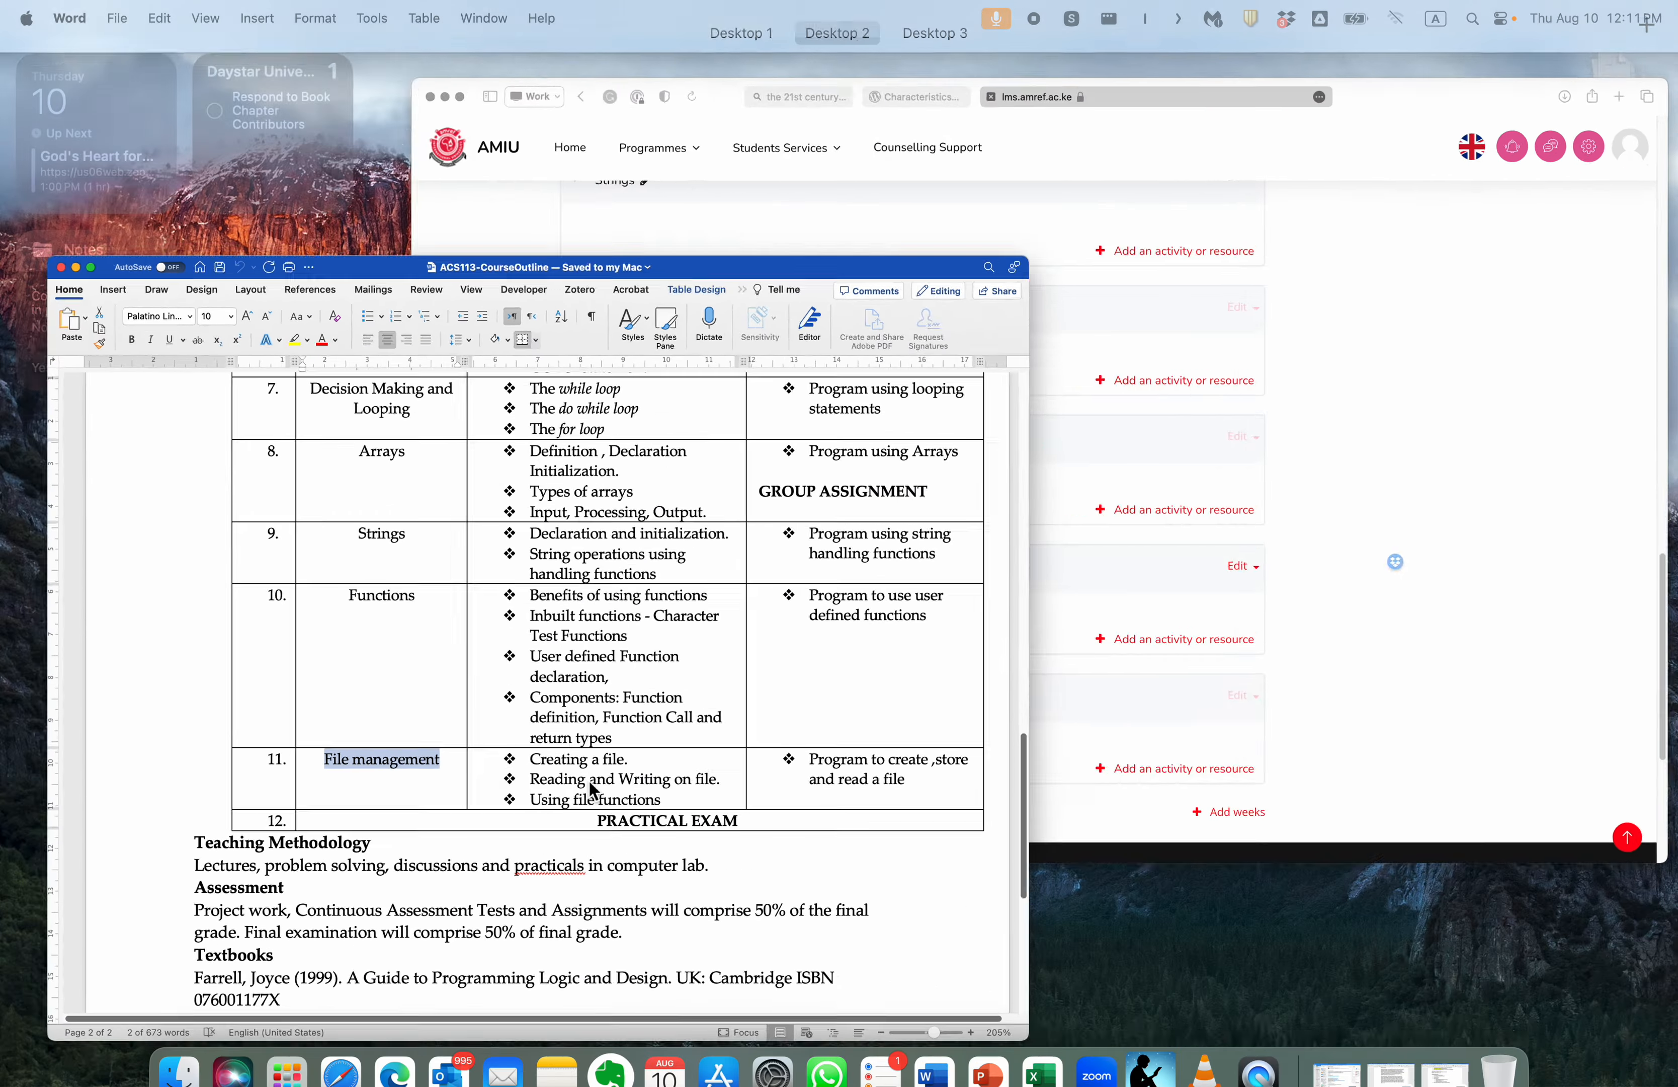
click(998, 598)
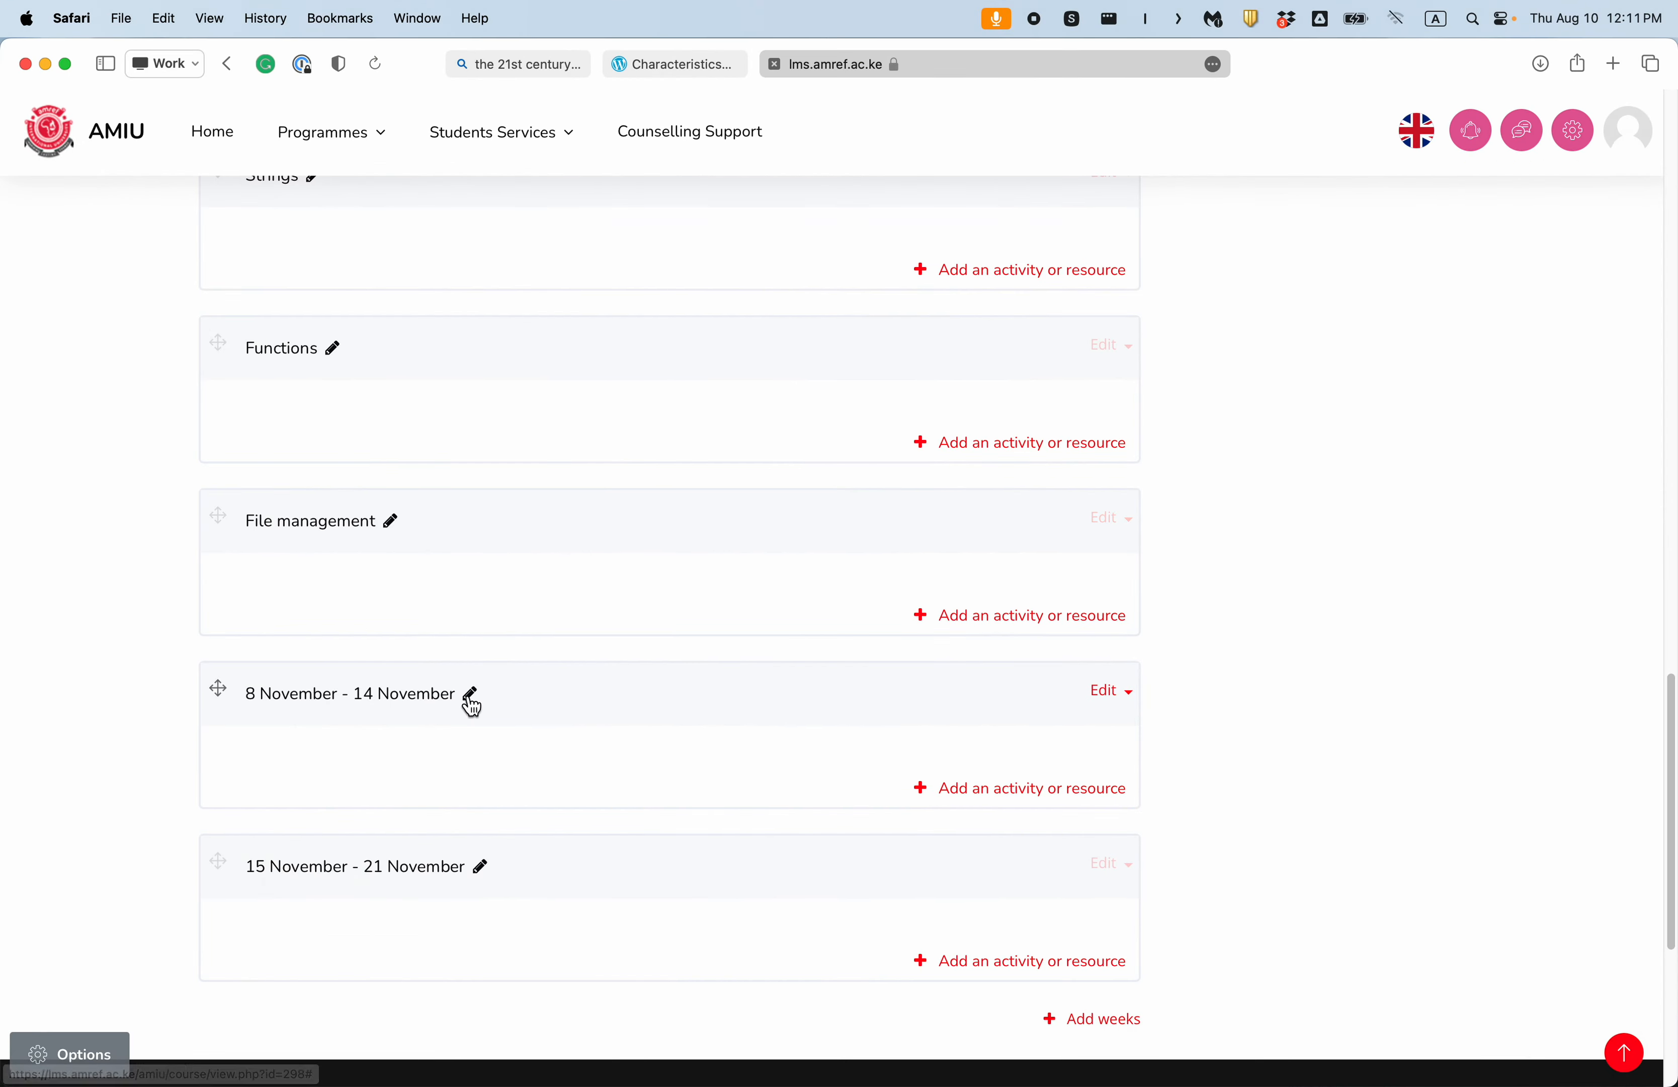
click(472, 697)
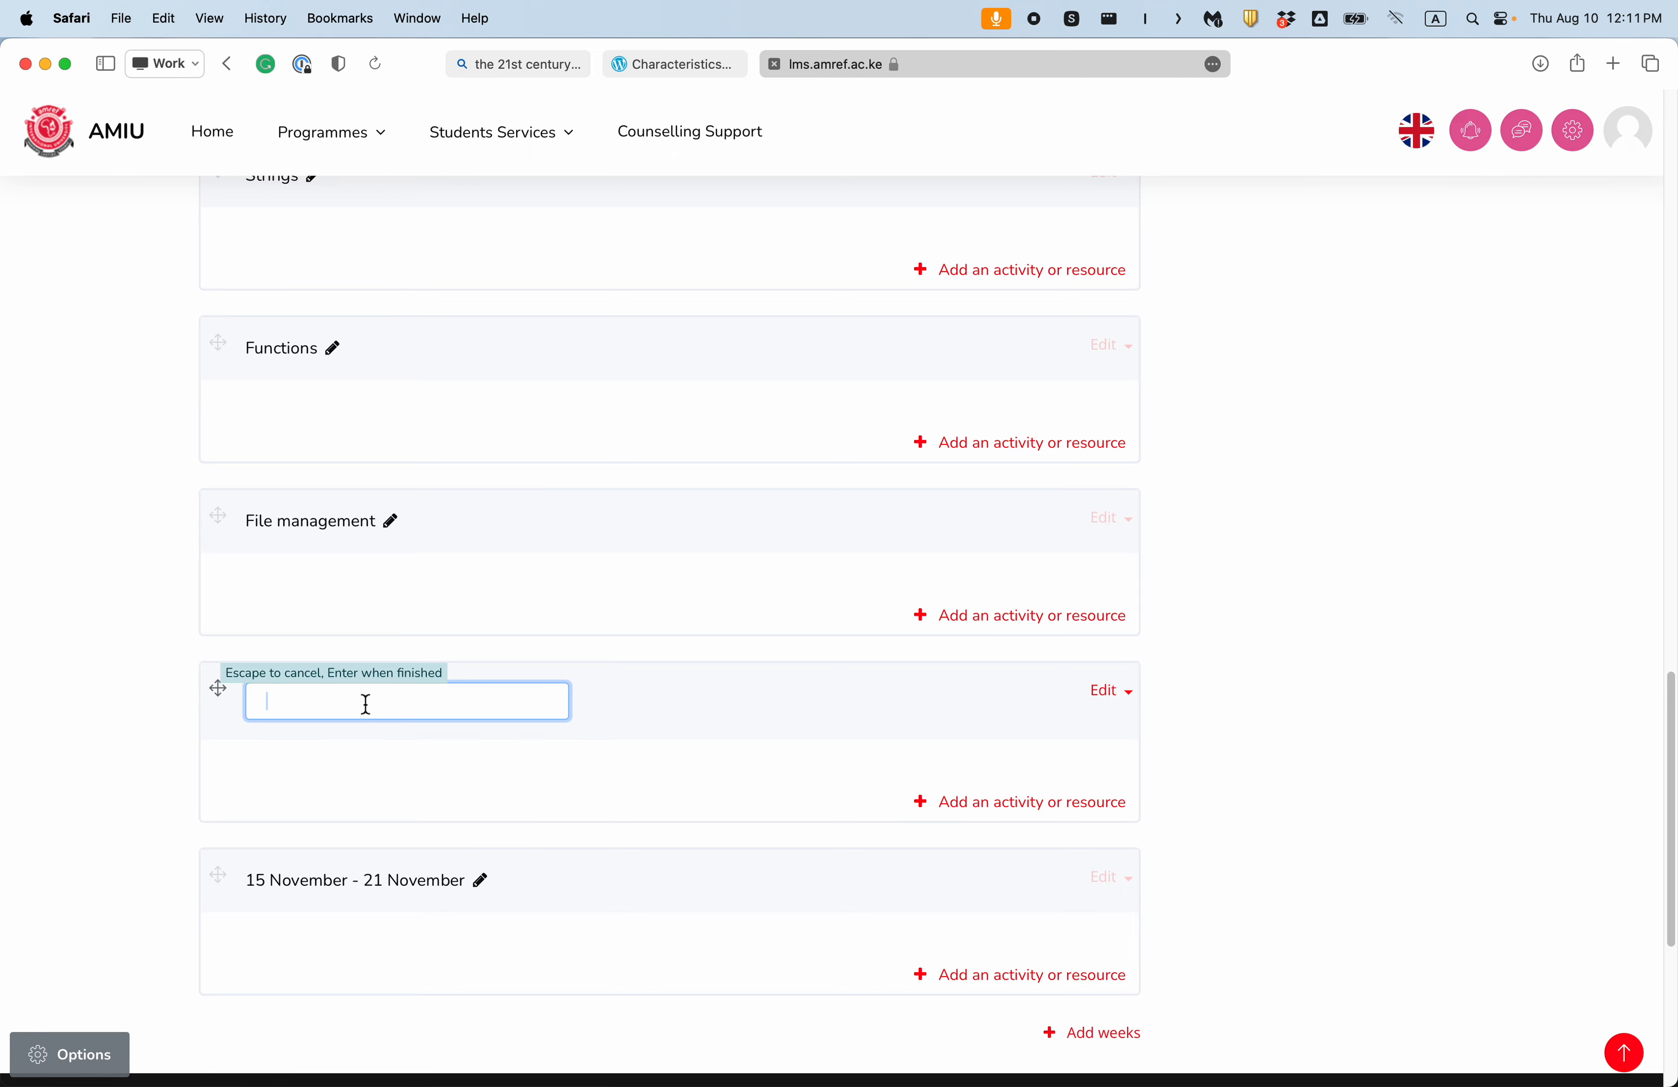
text(Final Exam)
key(Return)
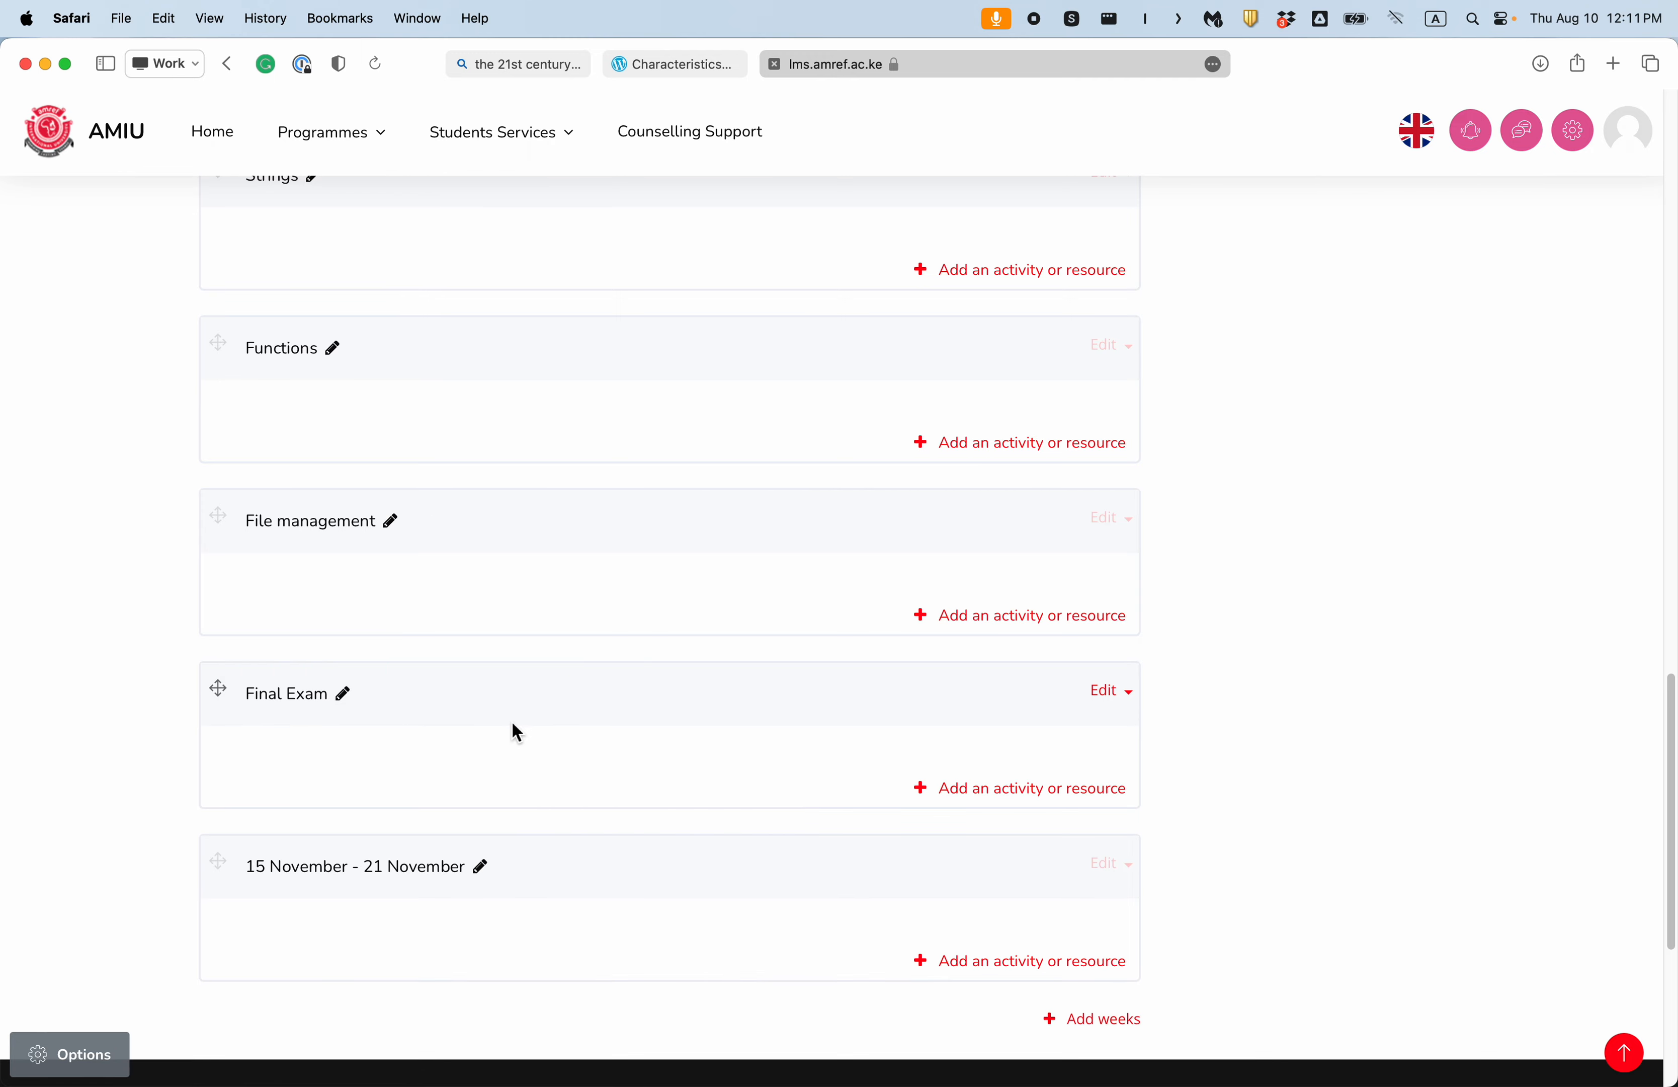
Step: Delete the unused 15 November - 21 November week from the course page
scroll(513, 731, down, 4)
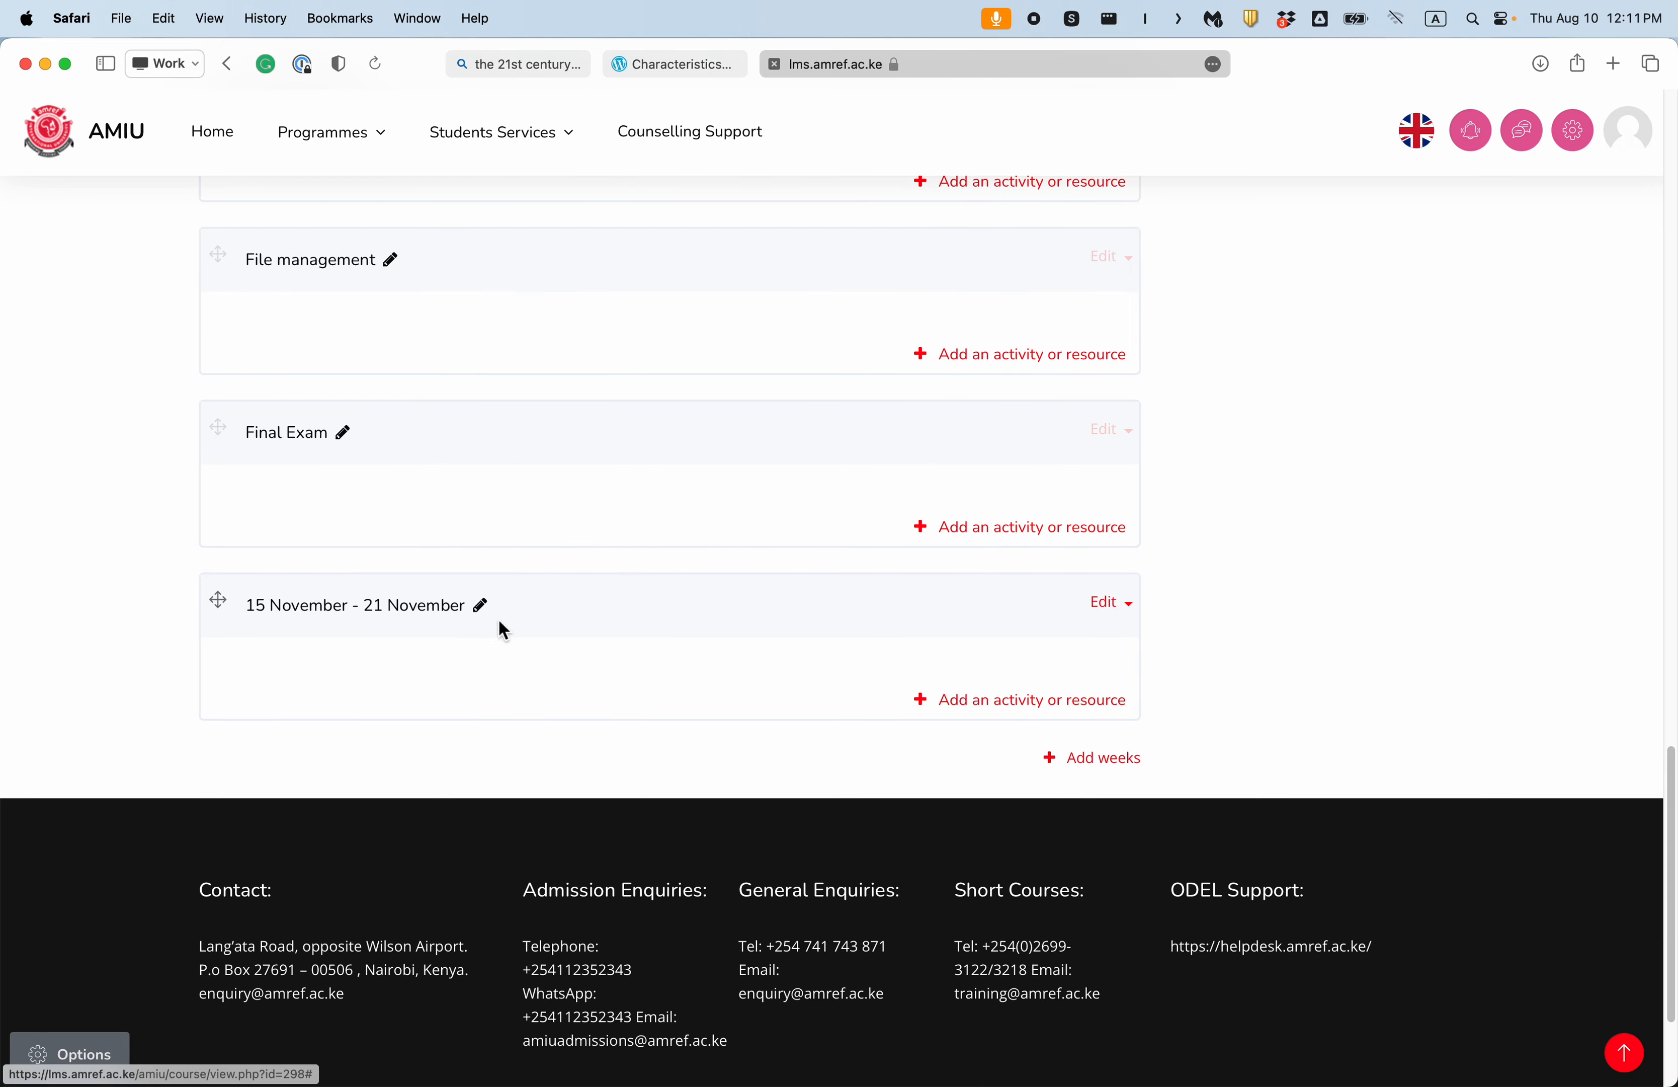
click(1133, 612)
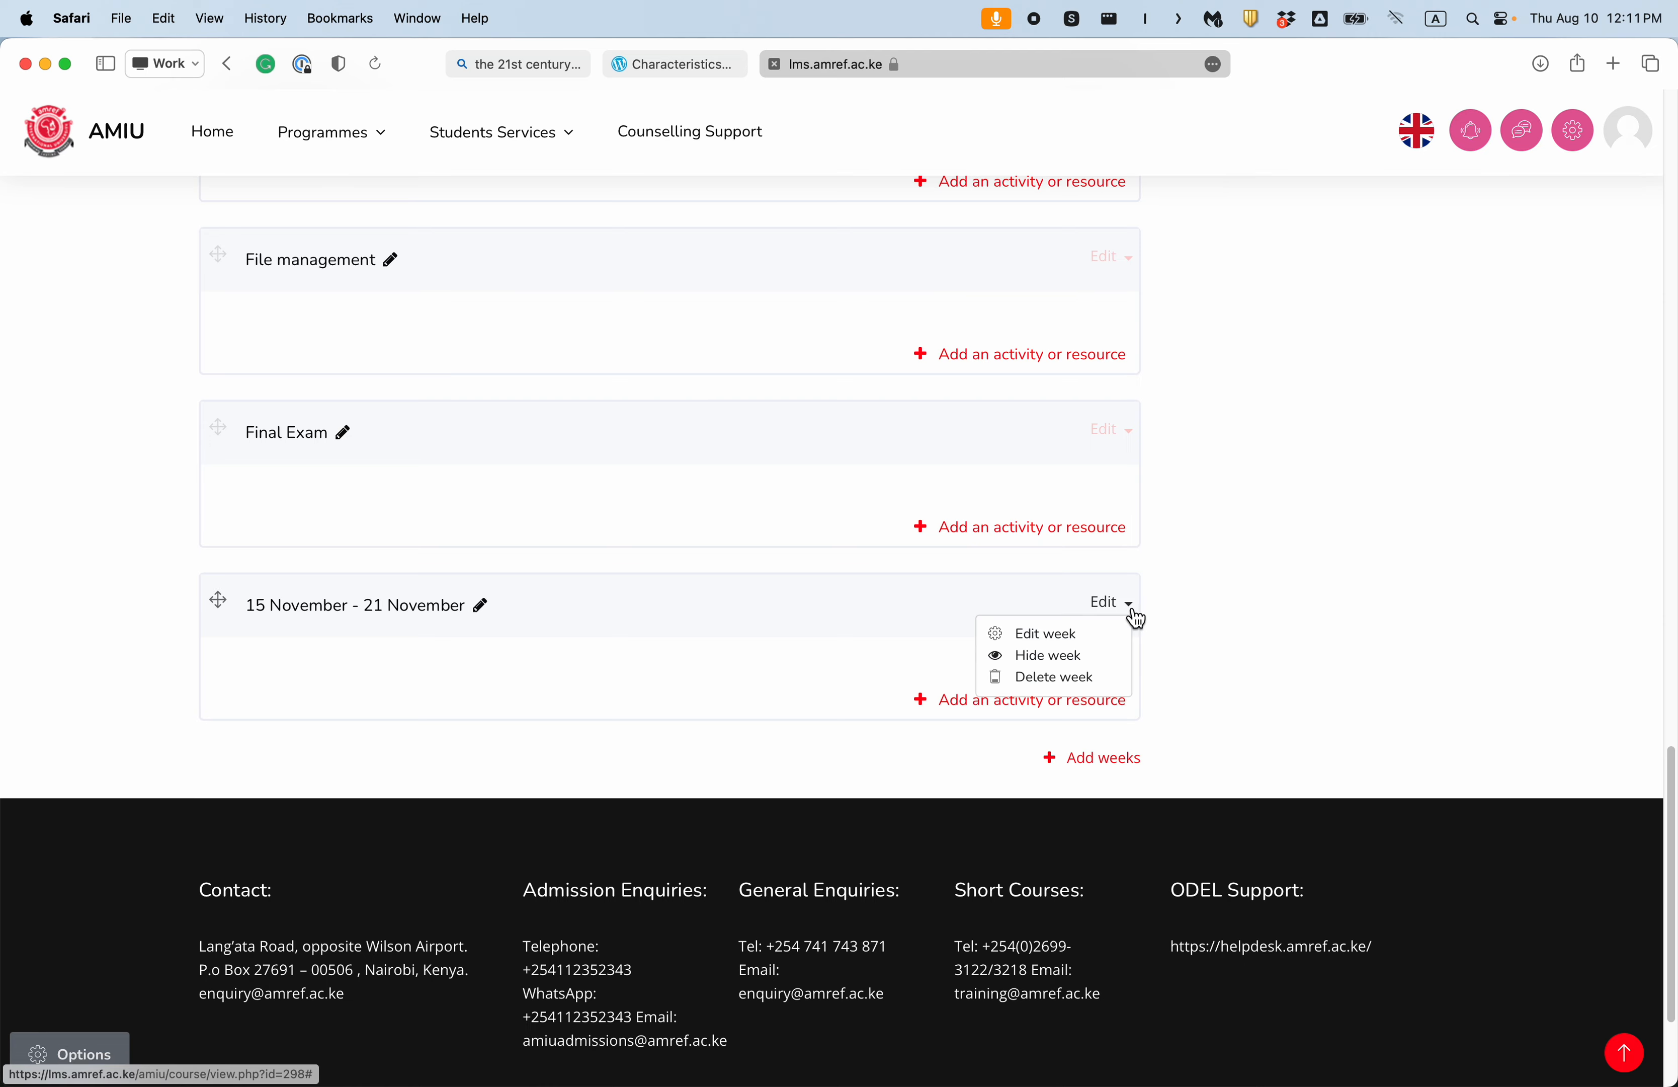
click(1039, 676)
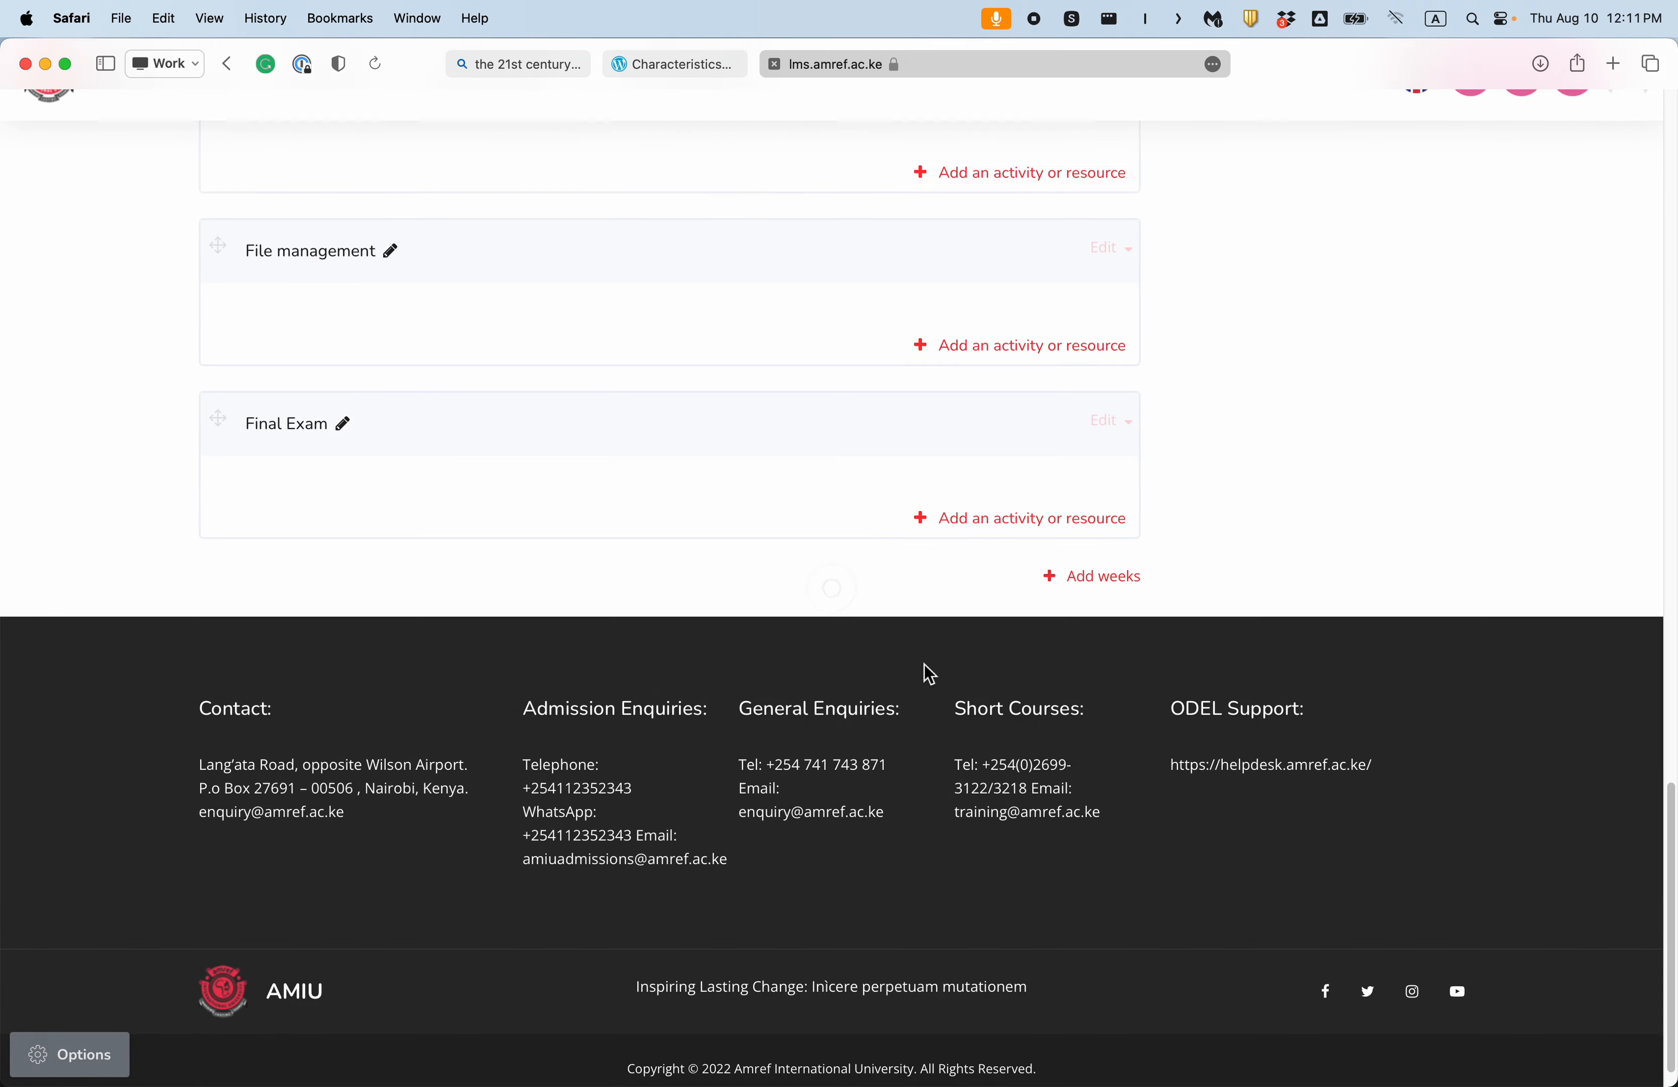
Step: Turn editing off for the course and look through the renamed sections from Introduction and Course Overview to Final Exam
scroll(891, 595, up, 10)
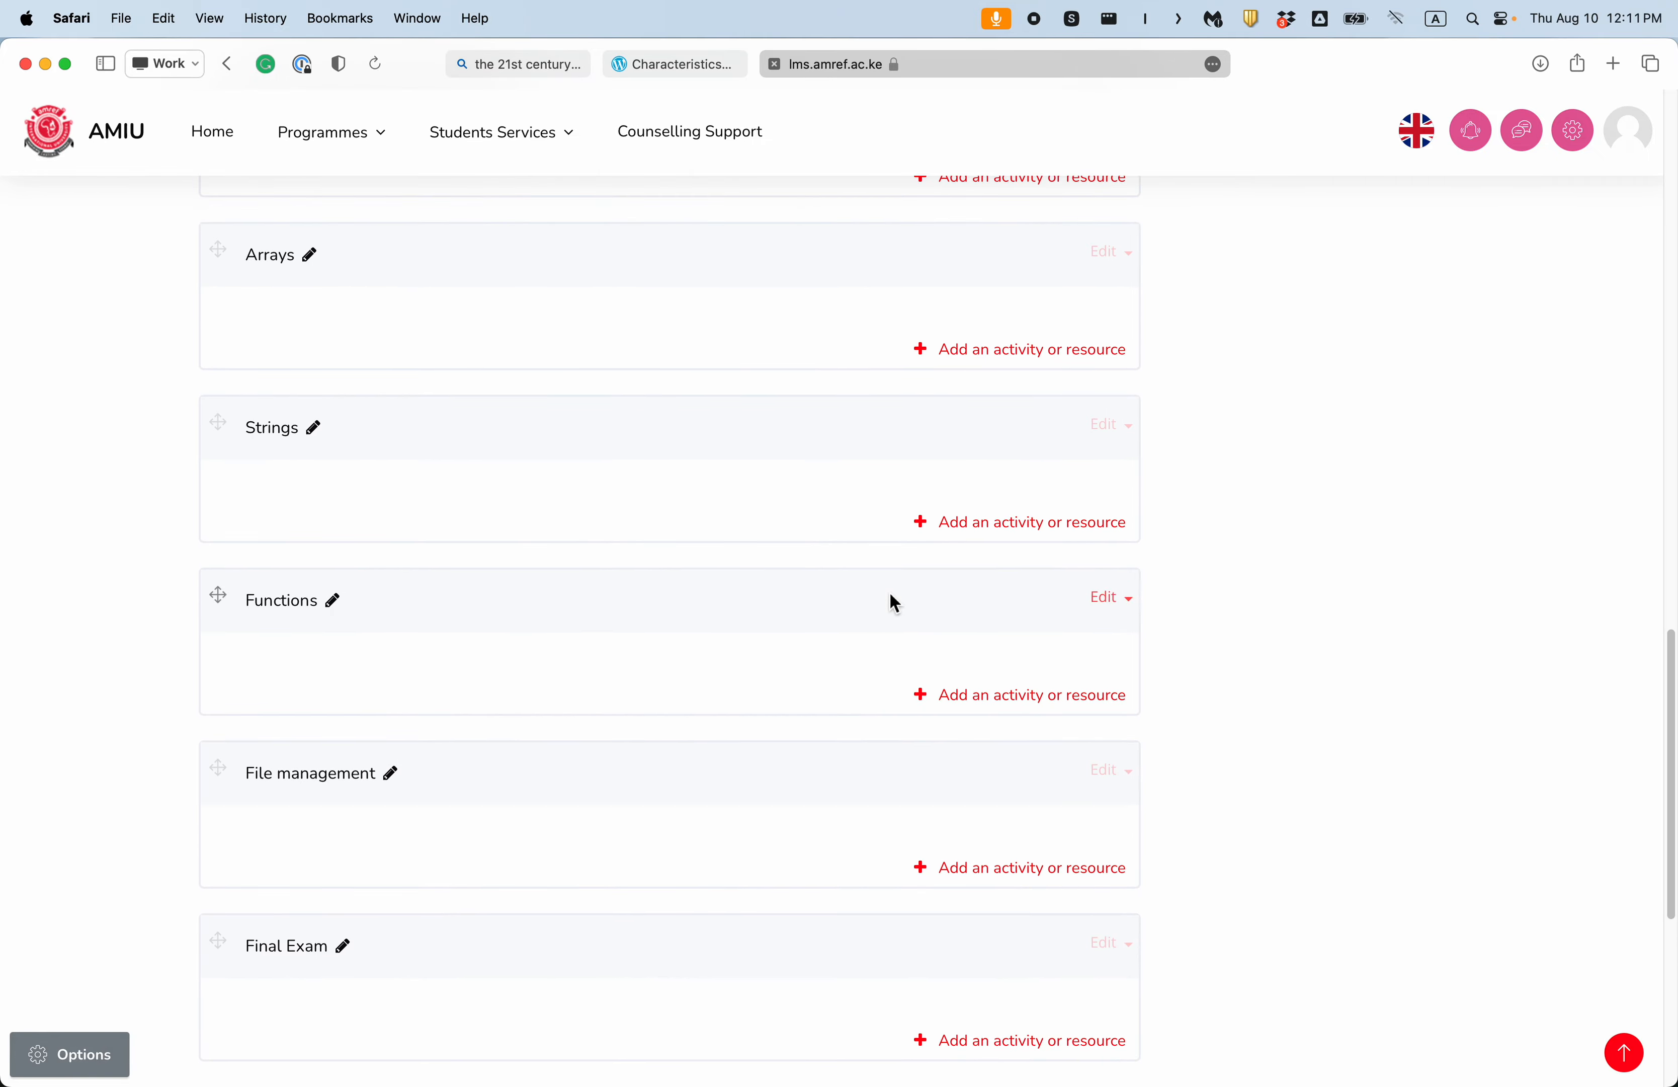
scroll(891, 596, up, 12)
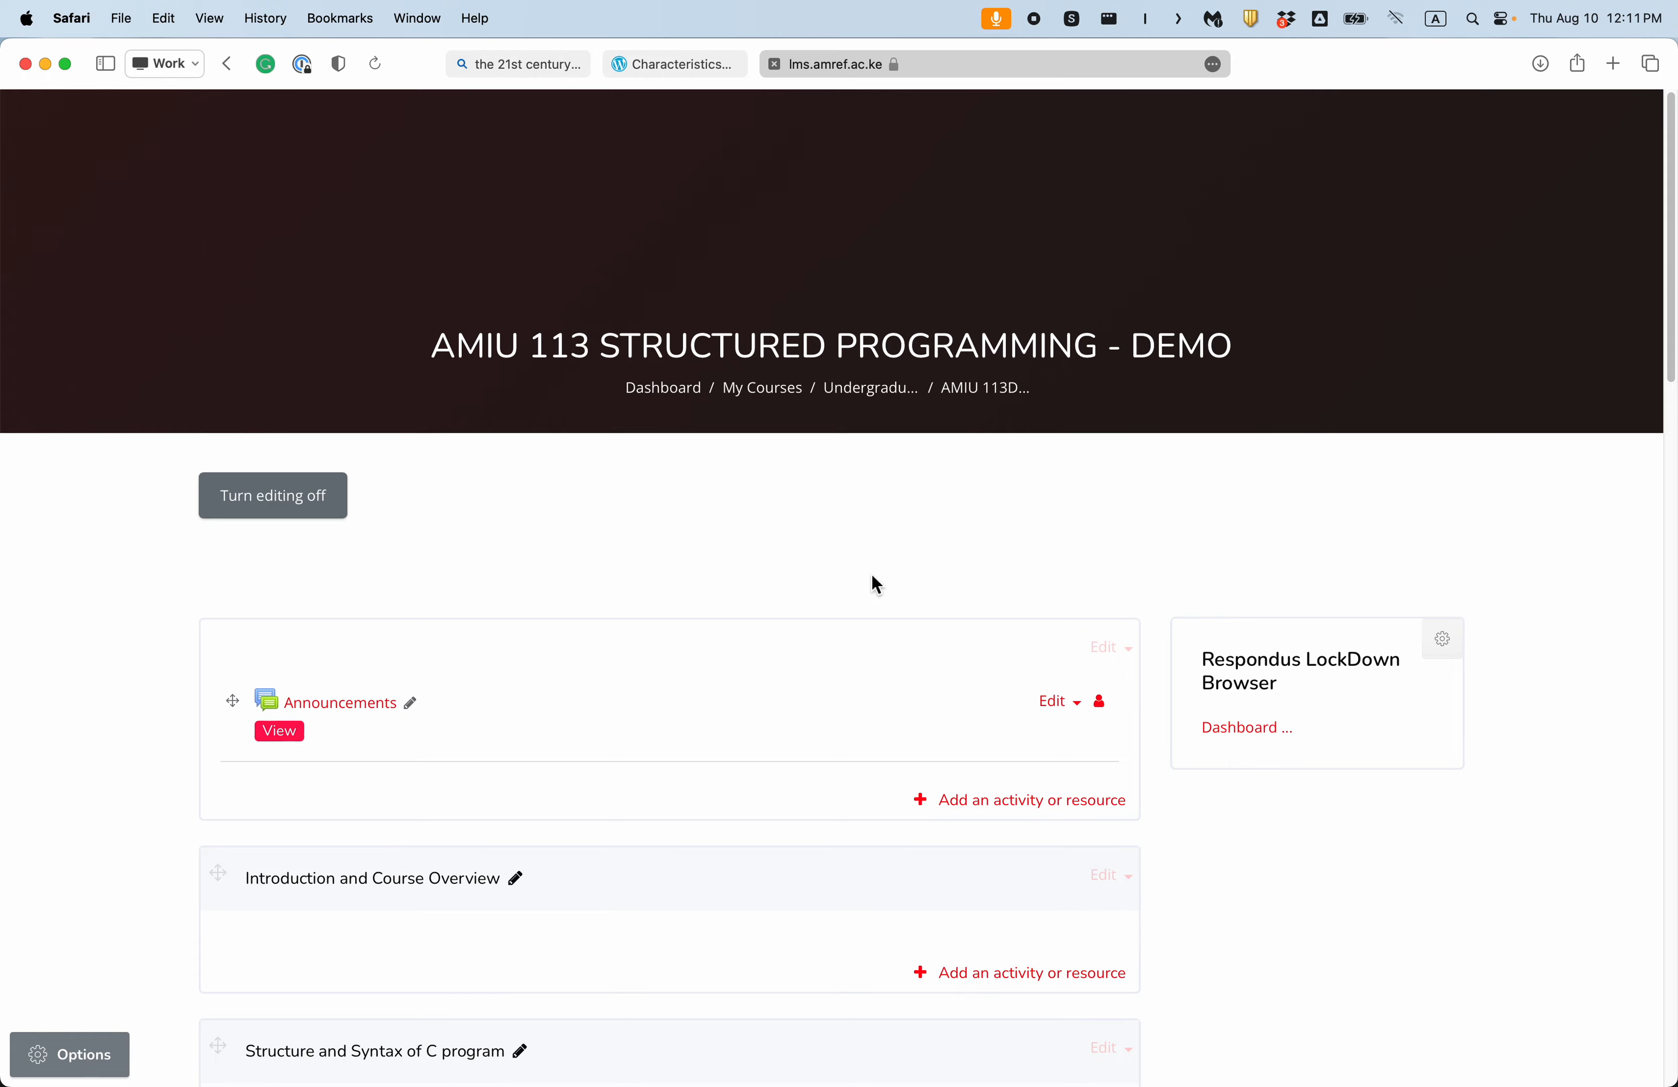
scroll(770, 778, down, 6)
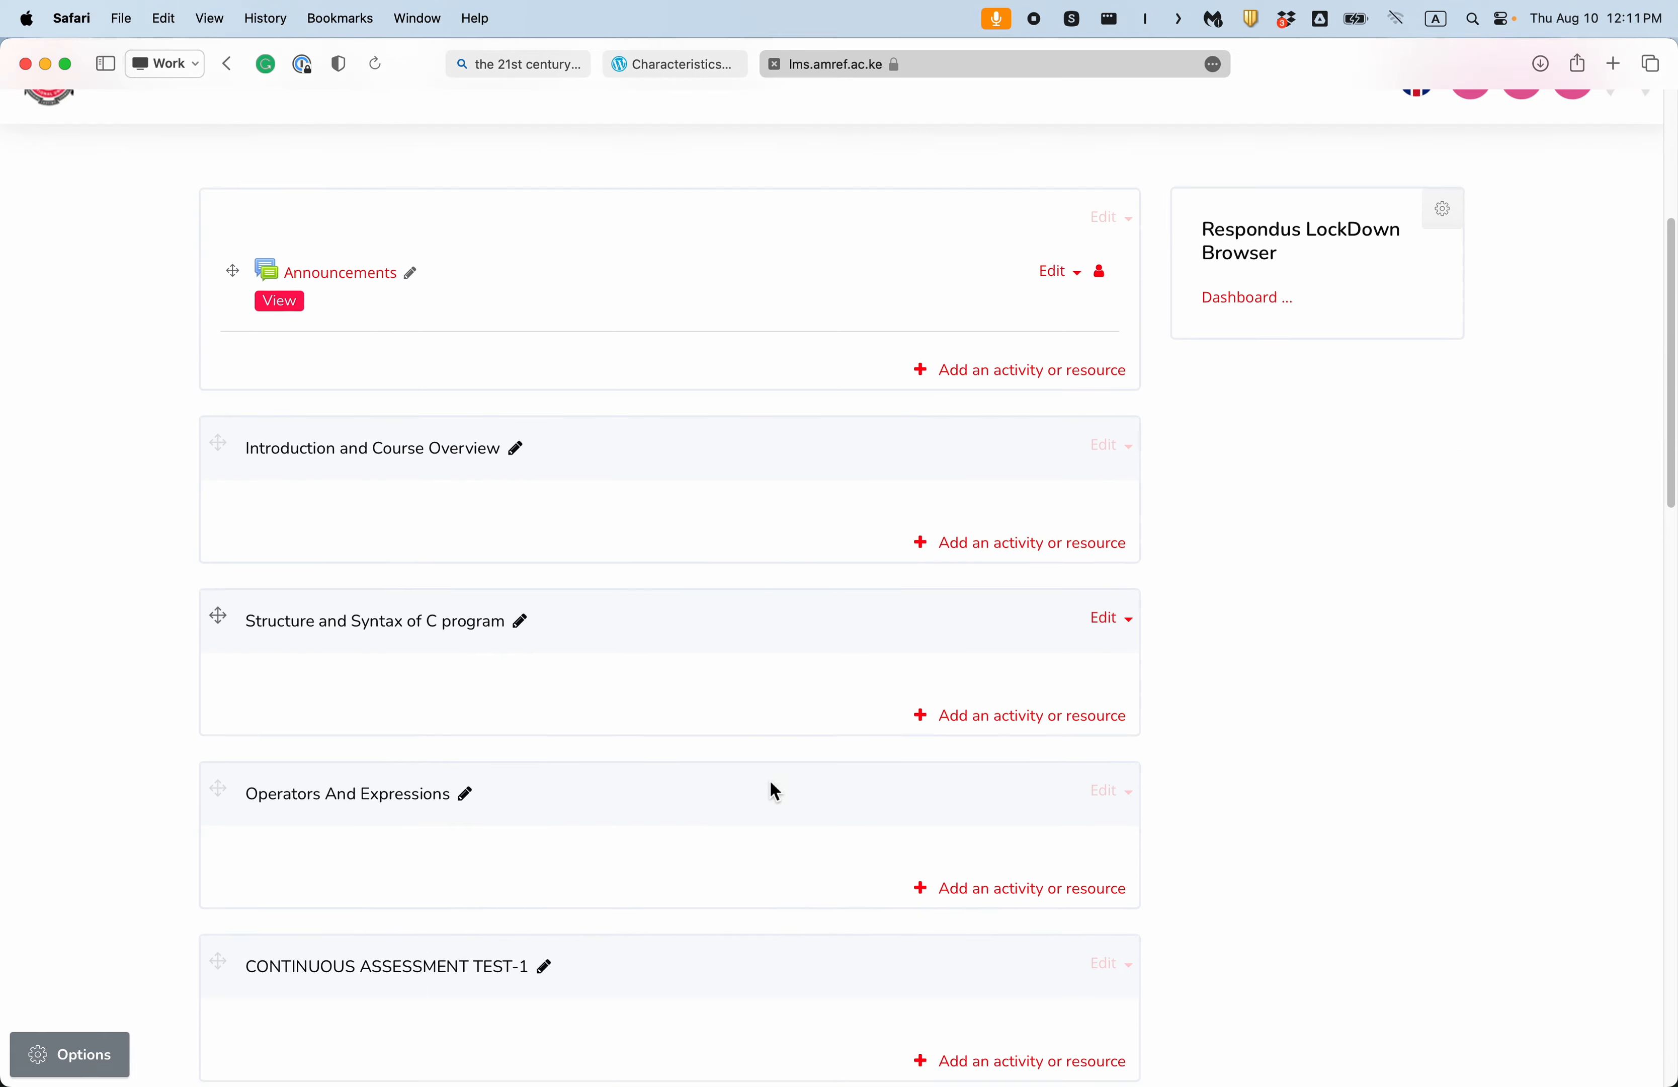
scroll(734, 617, up, 3)
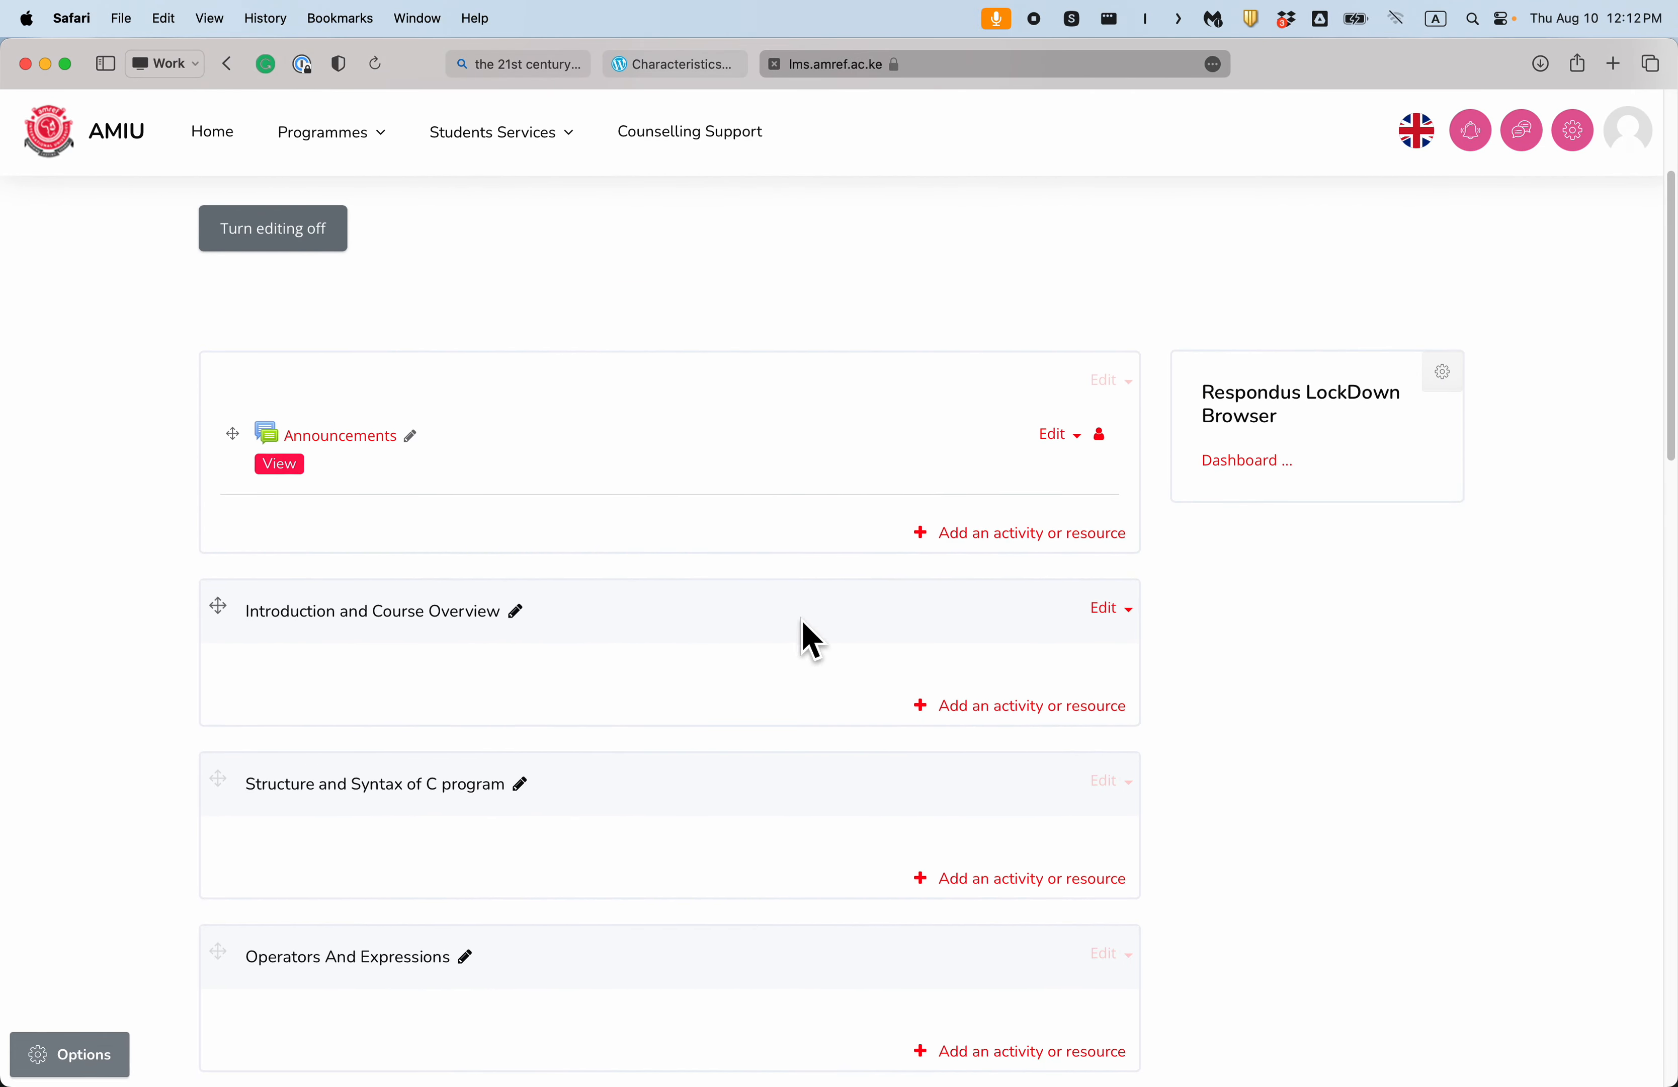
scroll(674, 642, up, 3)
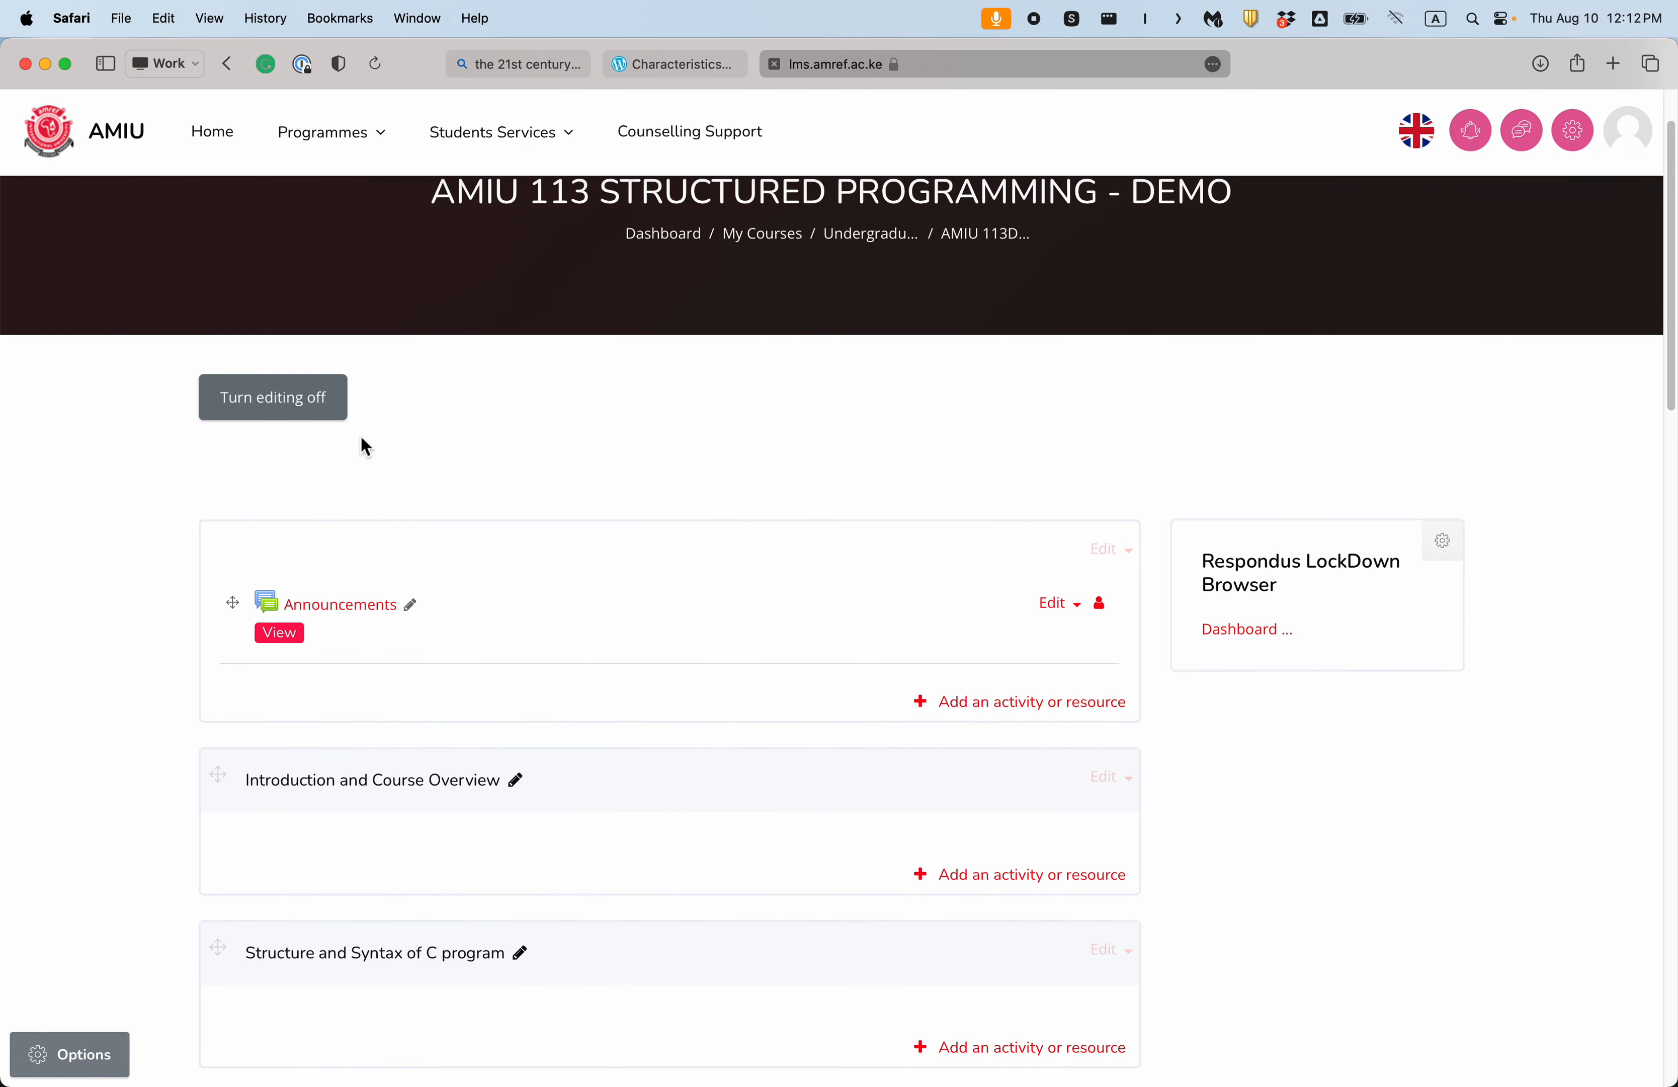
click(297, 400)
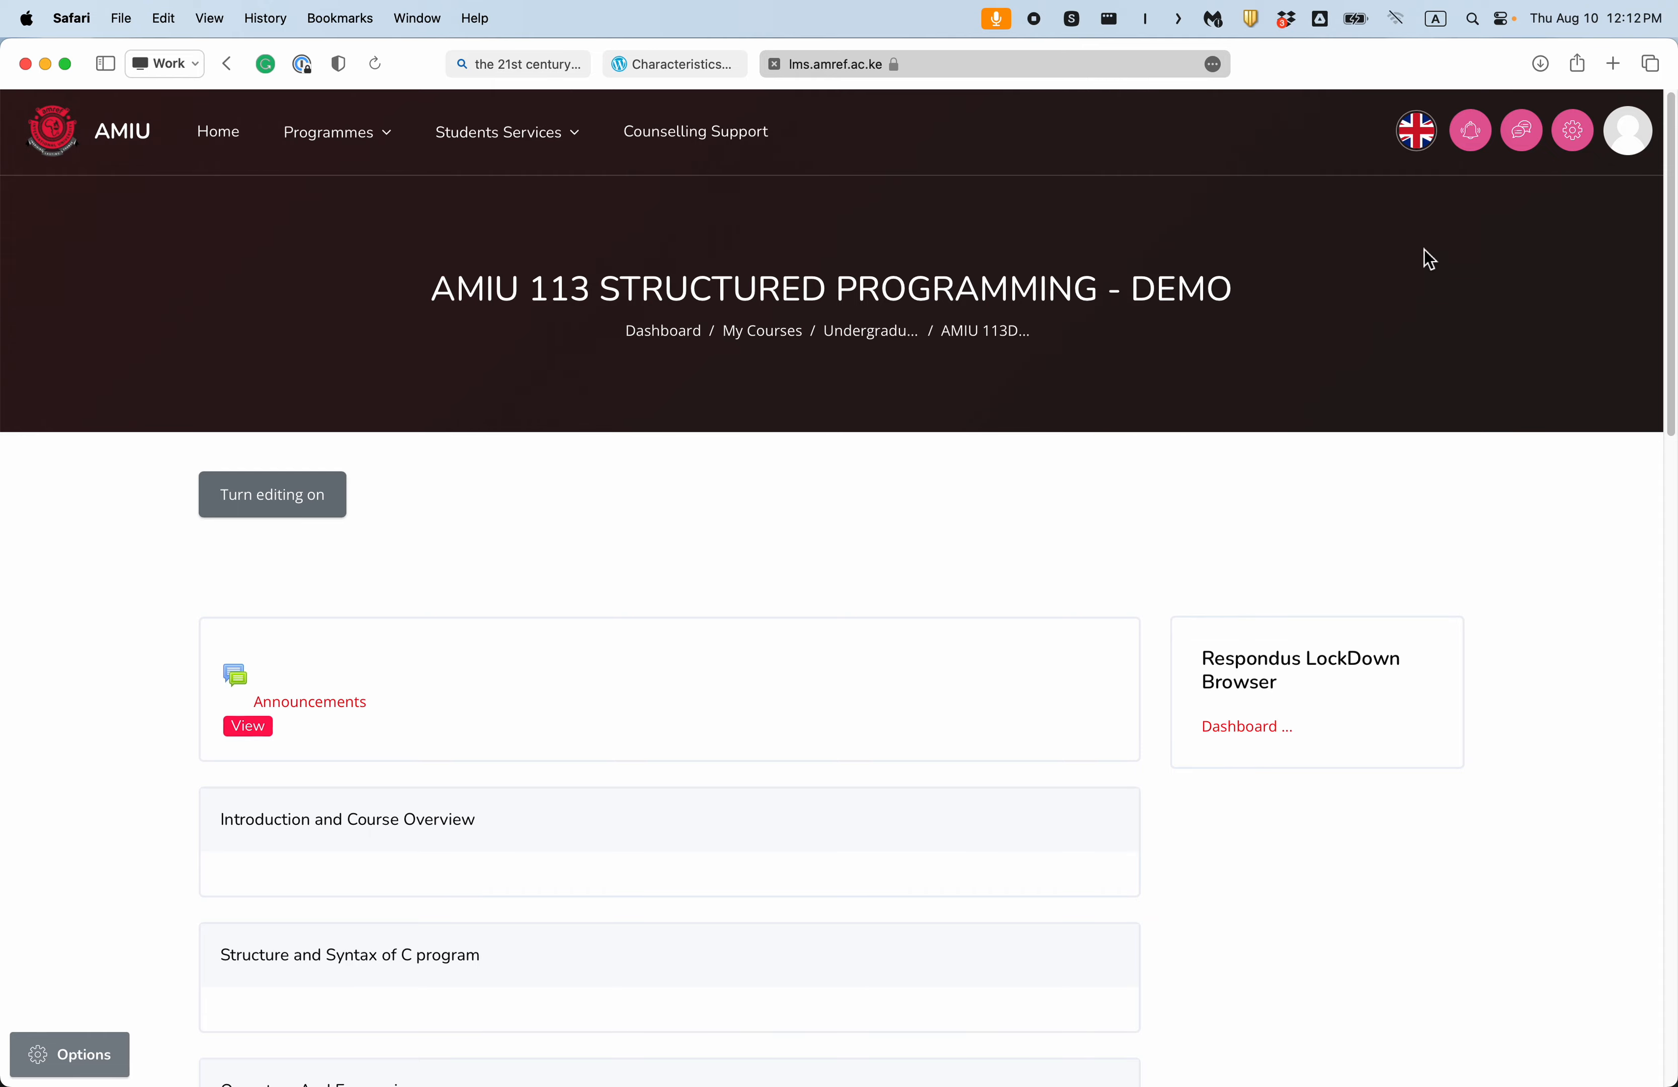
scroll(798, 620, down, 10)
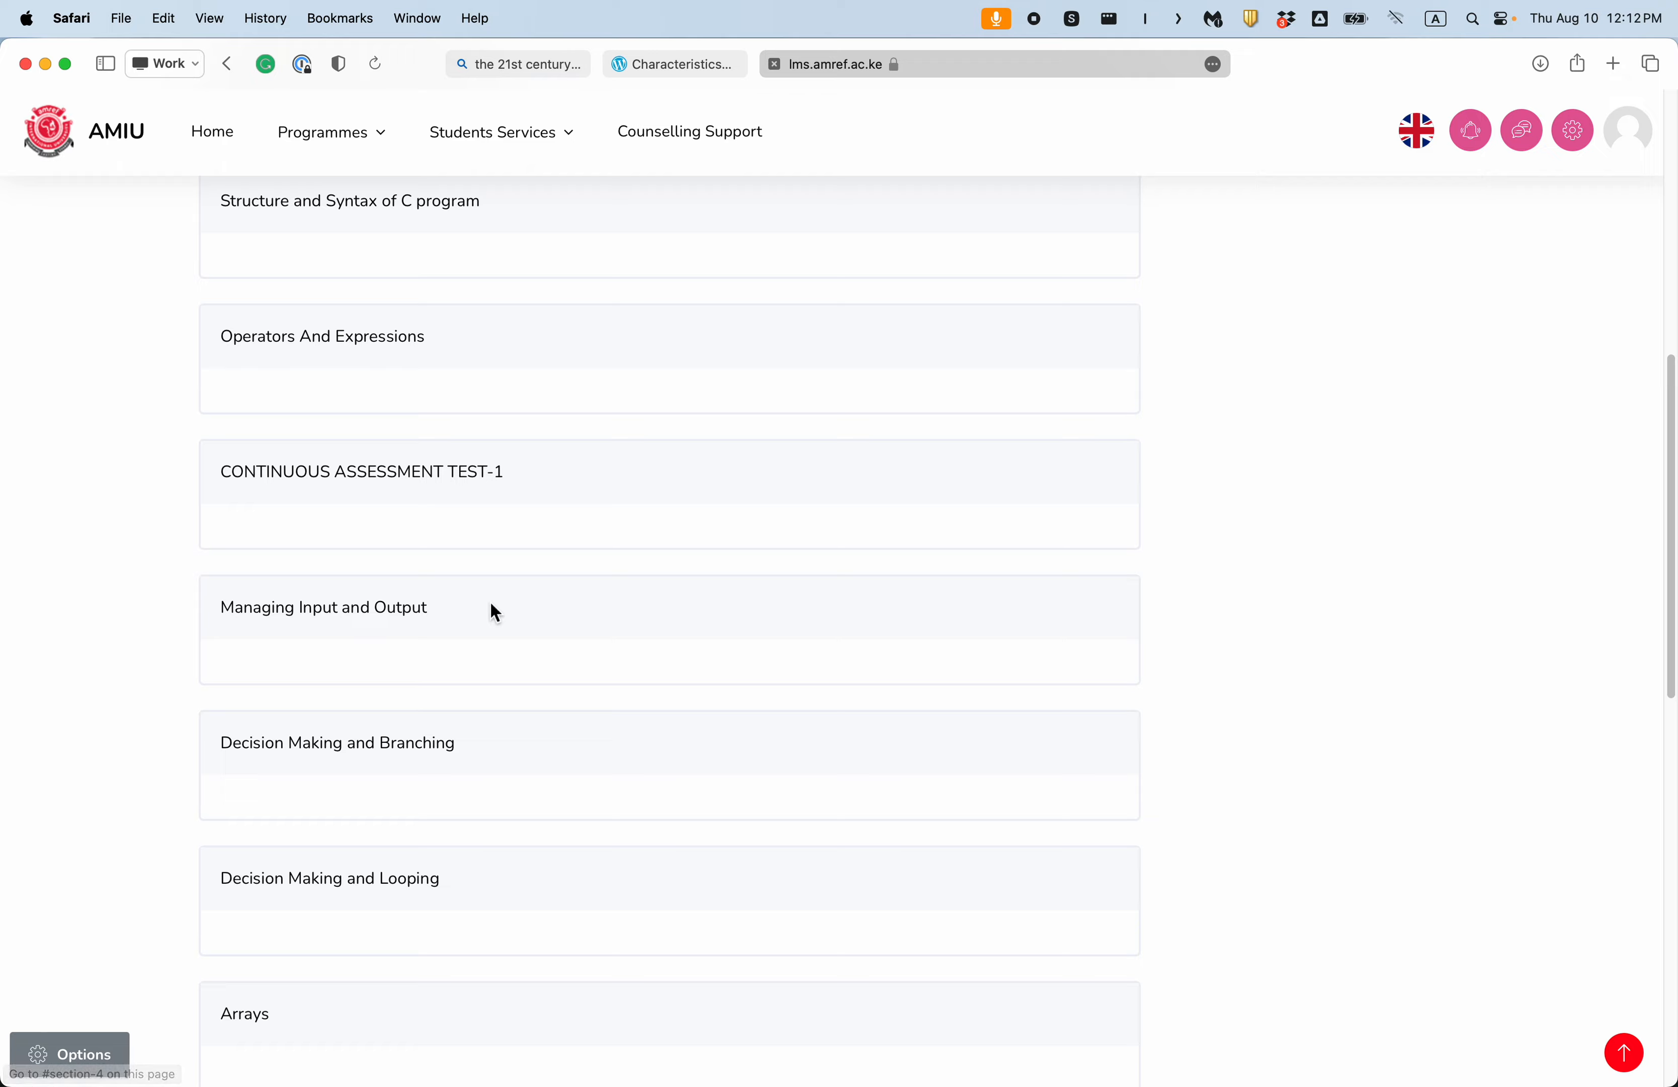
scroll(492, 608, down, 6)
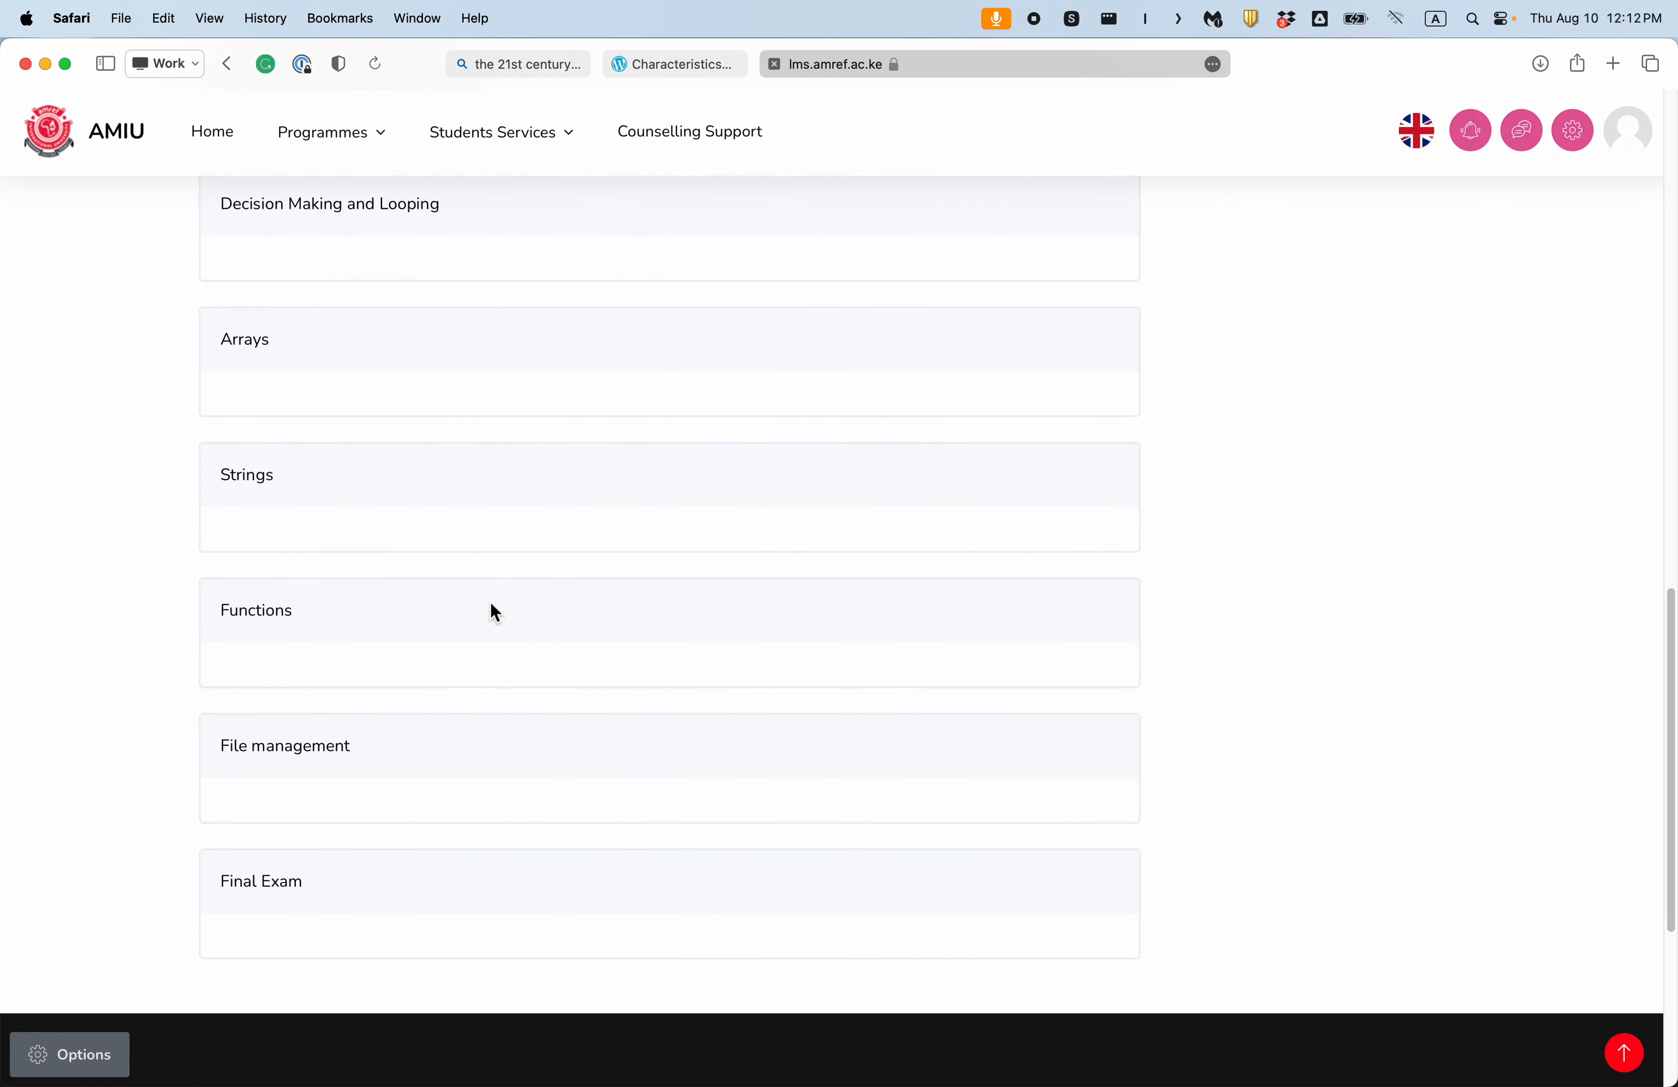
scroll(496, 613, up, 20)
scroll(496, 610, down, 2)
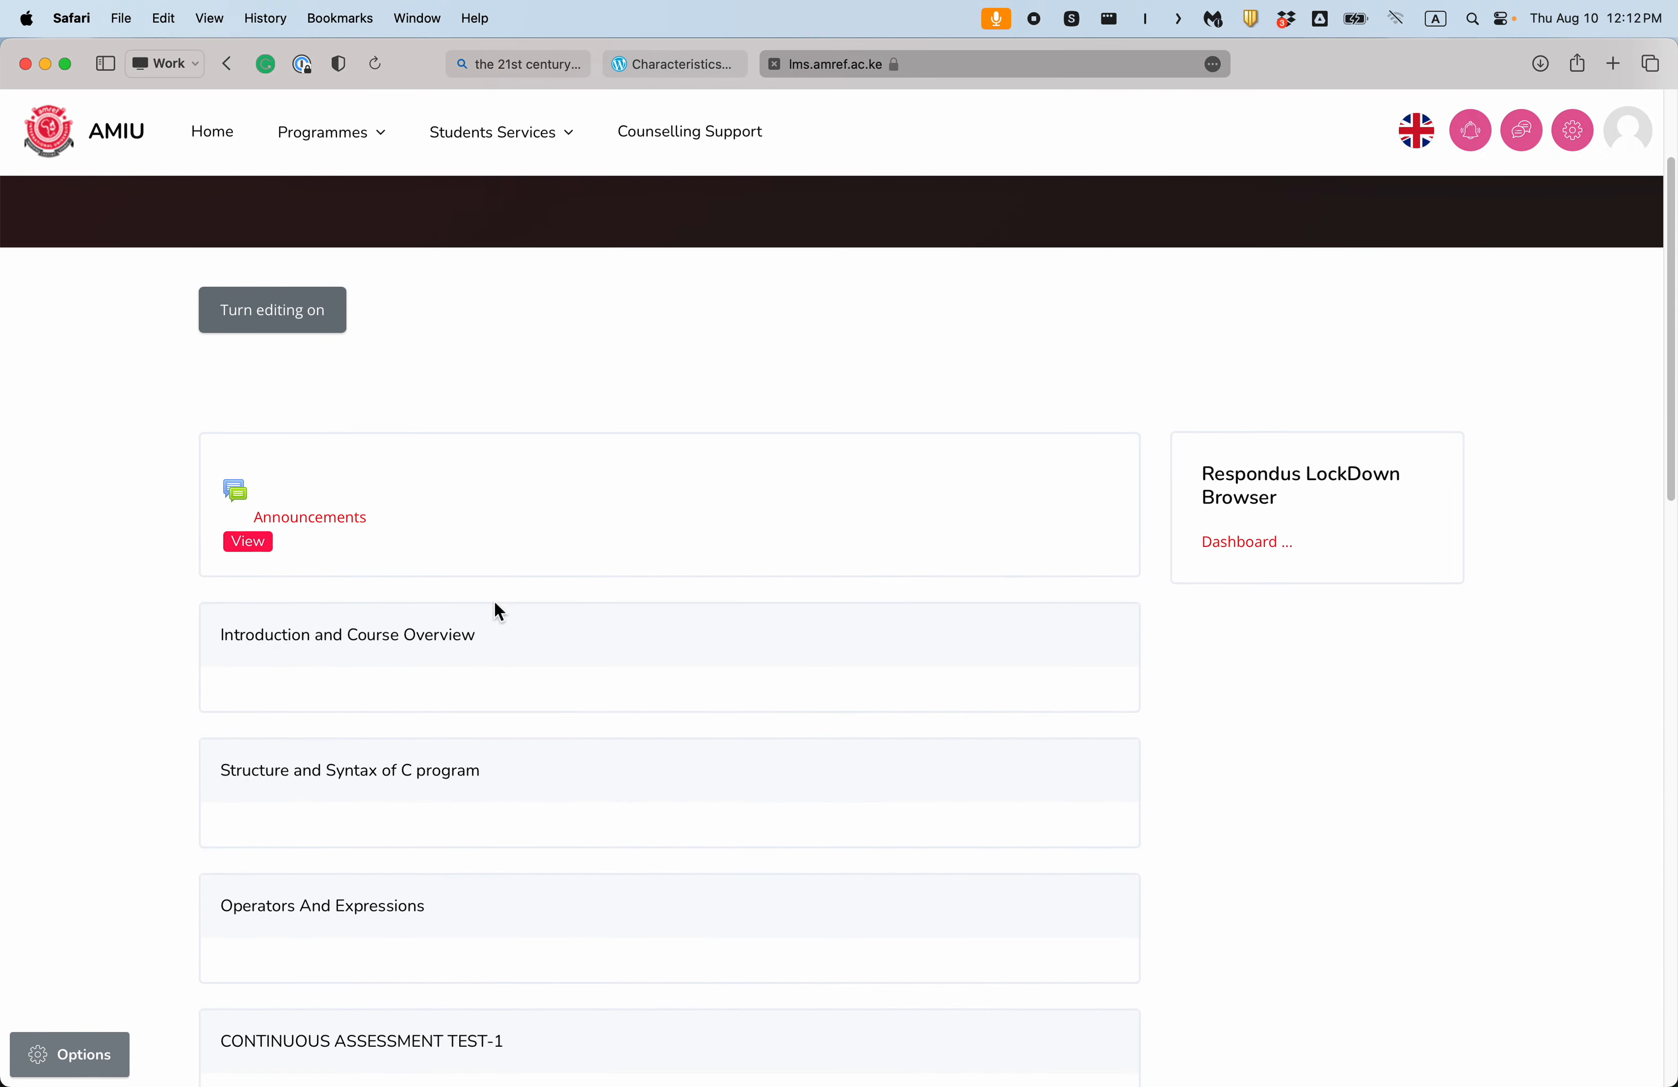